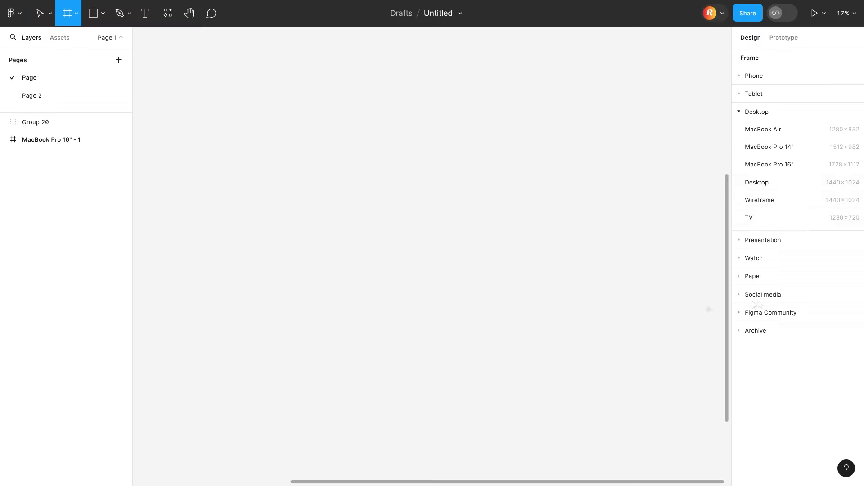
- Create a MacBook Pro 16" frame with the enlarged sneaker photo on a 77C0E9 background
{"action": "left_click", "coordinate": [824, 163]}
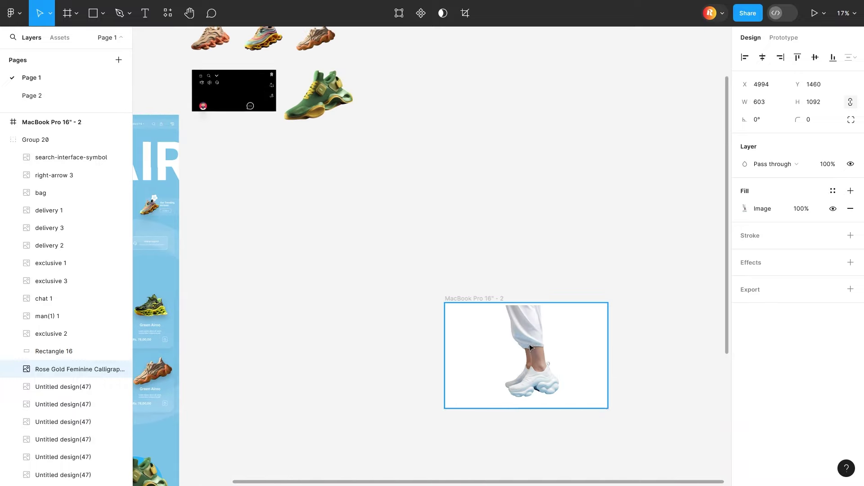
{"action": "left_click_drag", "start_coordinate": [527, 342], "coordinate": [529, 383]}
{"action": "key", "text": "shift+2"}
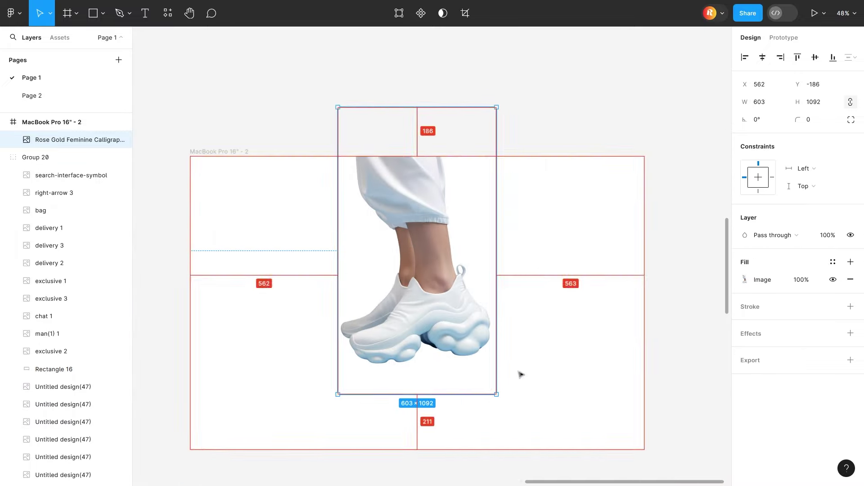
{"action": "left_click_drag", "start_coordinate": [412, 366], "coordinate": [409, 372]}
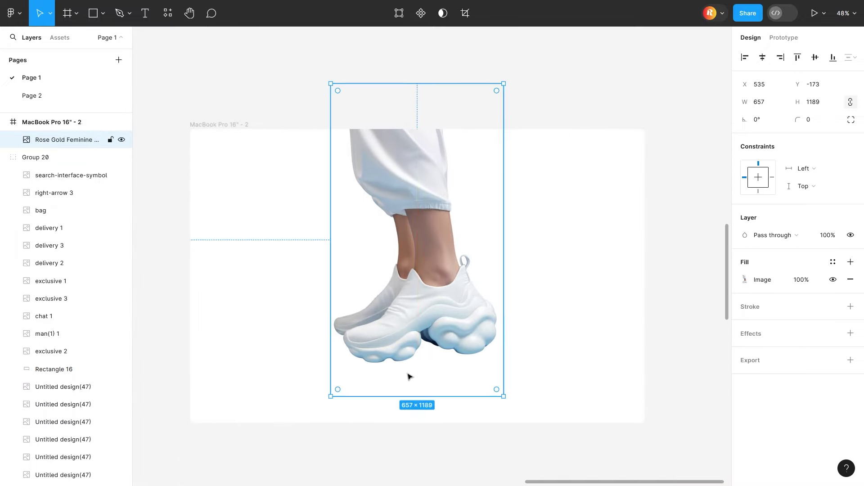
{"action": "key", "text": "shift+1"}
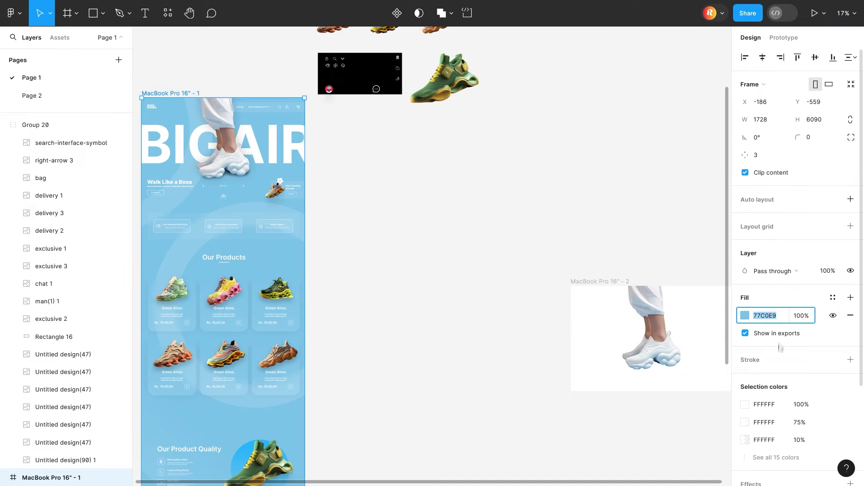
{"action": "key", "text": "n"}
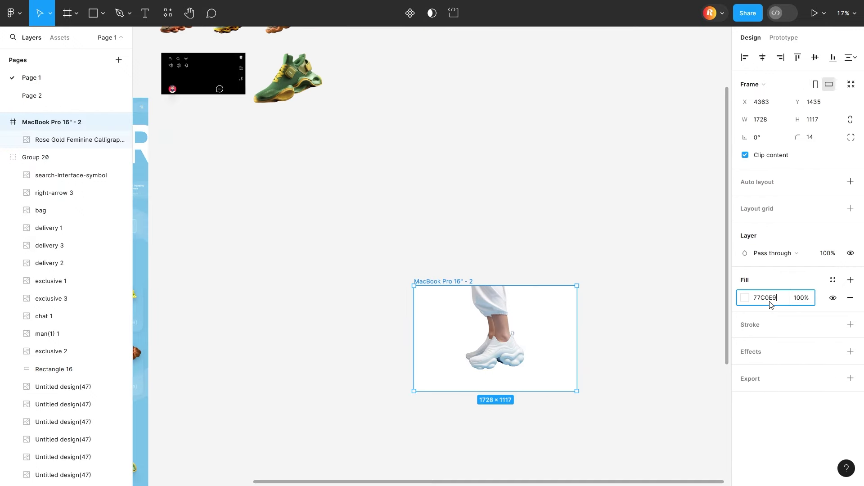
{"action": "left_click", "coordinate": [640, 265]}
{"action": "scroll", "coordinate": [500, 324], "scroll_direction": "up", "scroll_amount": 5}
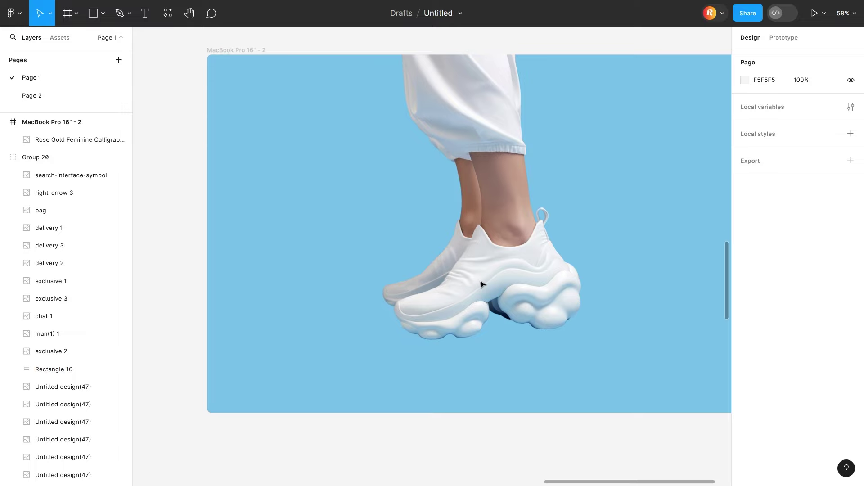
- Give the sneaker photo a soft layered shadow with the SmoothShadow plugin
{"action": "left_click", "coordinate": [482, 284]}
{"action": "right_click", "coordinate": [461, 132]}
{"action": "left_click", "coordinate": [613, 368]}
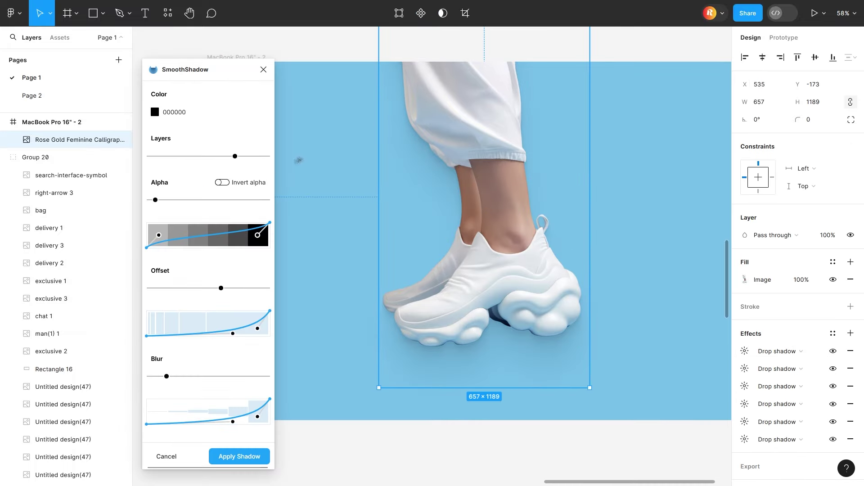
{"action": "left_click", "coordinate": [299, 160]}
{"action": "left_click", "coordinate": [263, 69]}
- Add a text layer reading 'BIG AIR' at the frame's left
{"action": "left_click", "coordinate": [226, 134]}
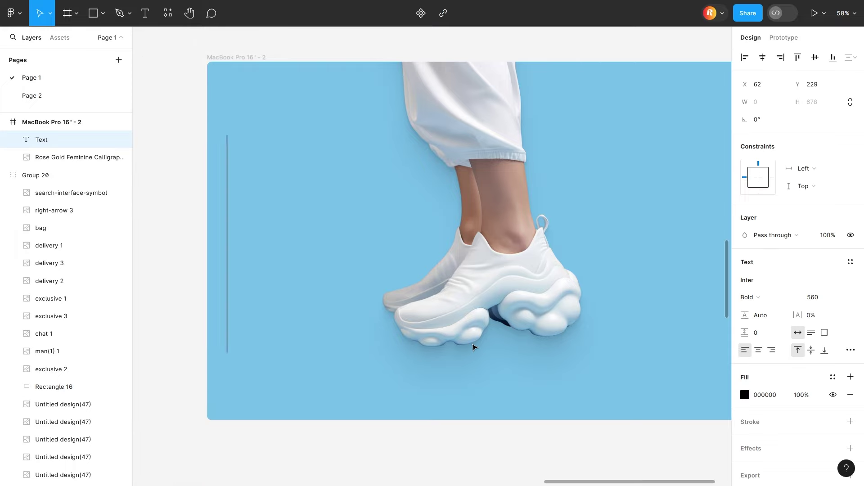
{"action": "type", "text": "Bih"}
{"action": "key", "text": "BackSpace"}
{"action": "key", "text": "BackSpace"}
{"action": "type", "text": "I"}
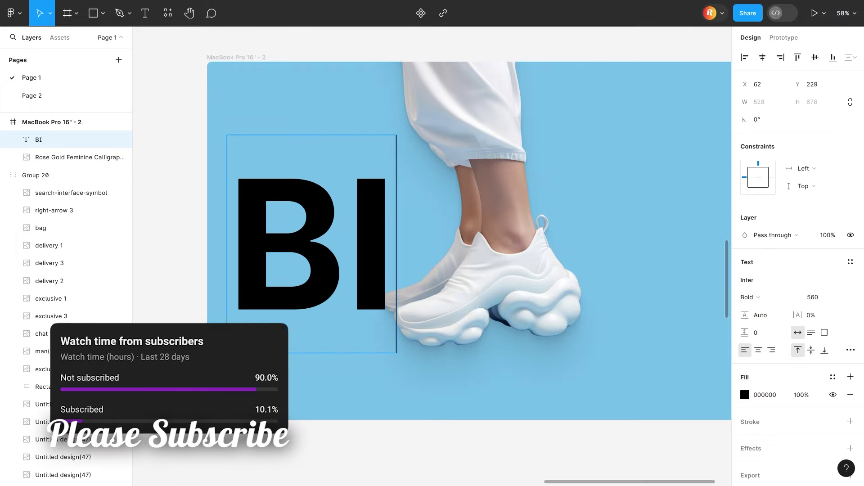
{"action": "type", "text": "G AIR"}
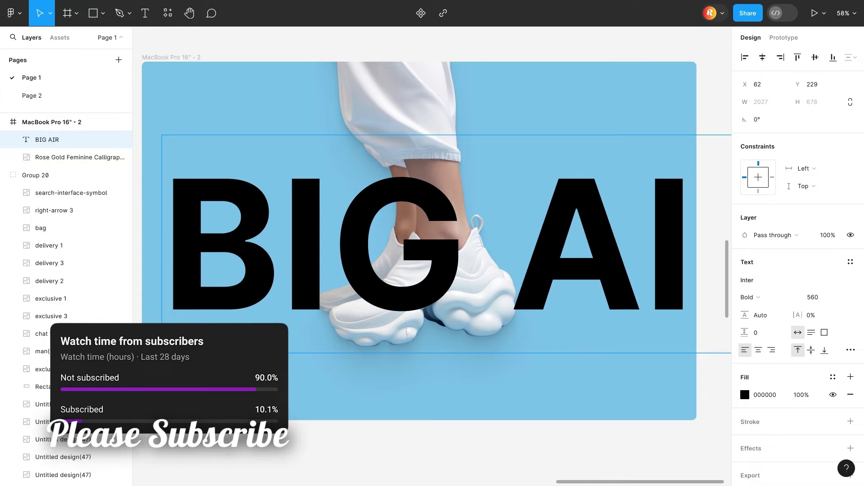
- Centre the BIG AIR headline horizontally and set its font size to 520
{"action": "left_click", "coordinate": [762, 57]}
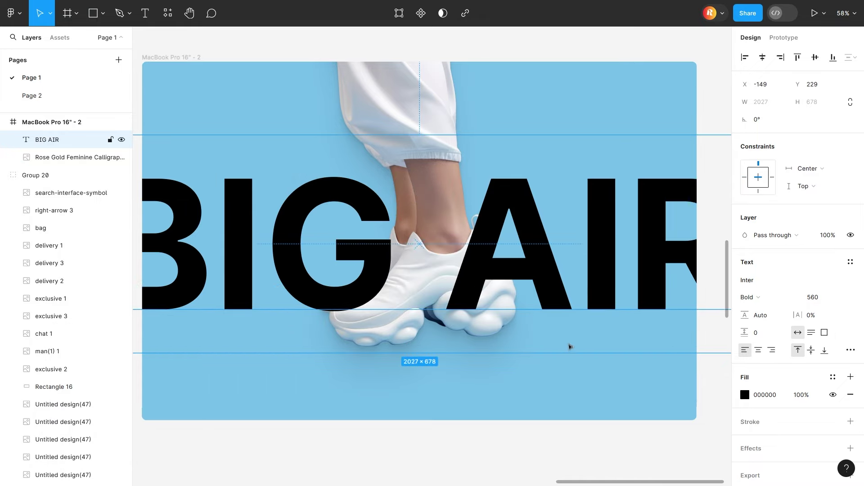
{"action": "scroll", "coordinate": [570, 346], "scroll_direction": "down", "scroll_amount": 1}
{"action": "type", "text": "5"}
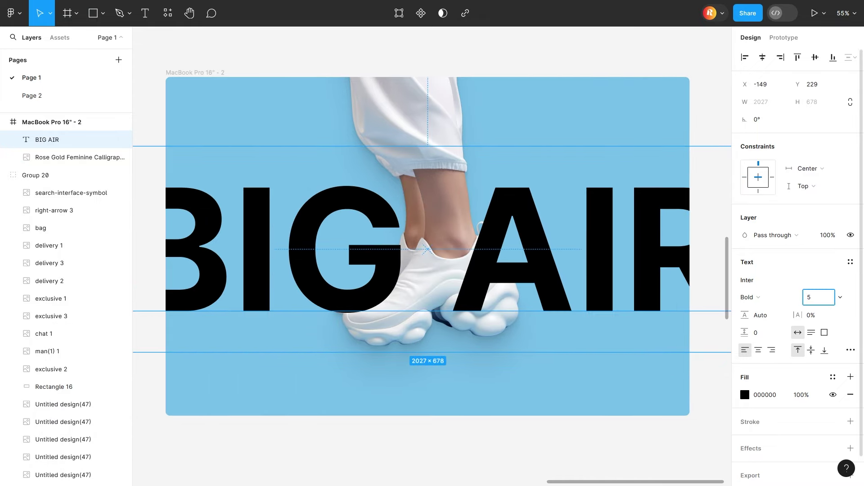
{"action": "type", "text": "0"}
{"action": "key", "text": "Return"}
{"action": "left_click", "coordinate": [762, 57]}
{"action": "key", "text": "Escape"}
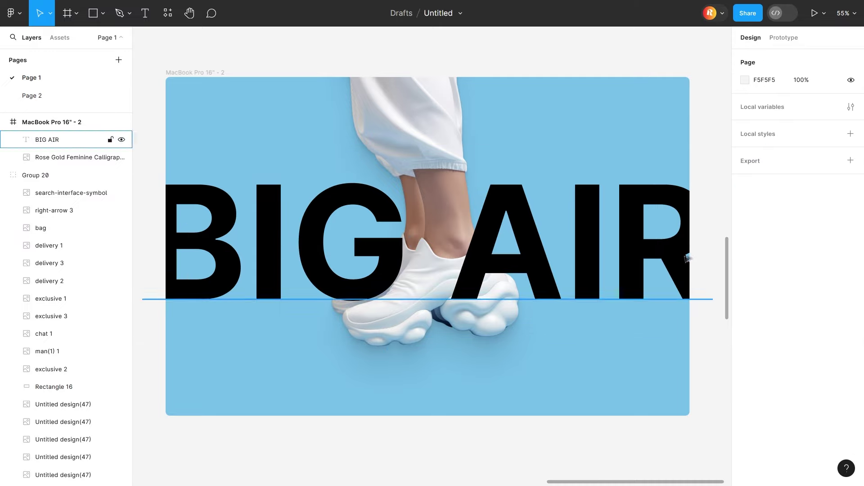
{"action": "left_click", "coordinate": [687, 258]}
{"action": "key", "text": "Right"}
{"action": "key", "text": "Right"}
{"action": "key", "text": "Right"}
{"action": "key", "text": "Right"}
{"action": "key", "text": "Right"}
{"action": "key", "text": "Right"}
- Make the headline Extra Bold and send it behind the sneaker photo
{"action": "left_click", "coordinate": [761, 298]}
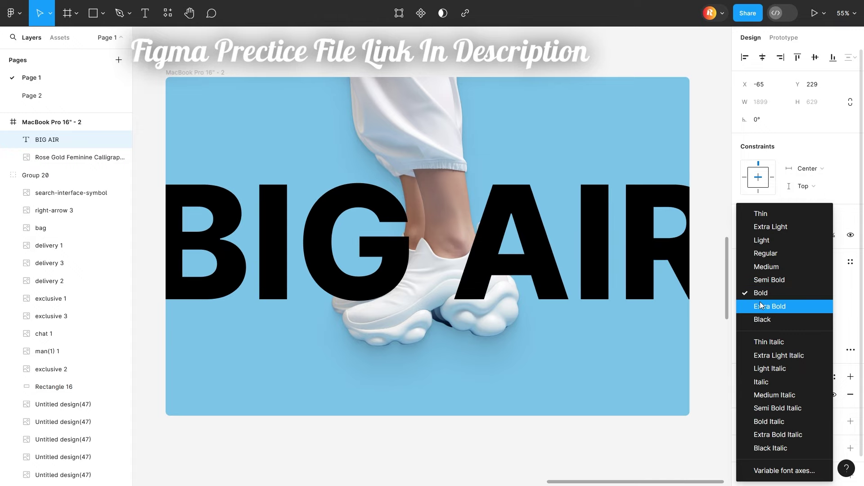
{"action": "left_click", "coordinate": [761, 305]}
{"action": "key", "text": "ctrl+minus"}
{"action": "key", "text": "ctrl+bracketleft"}
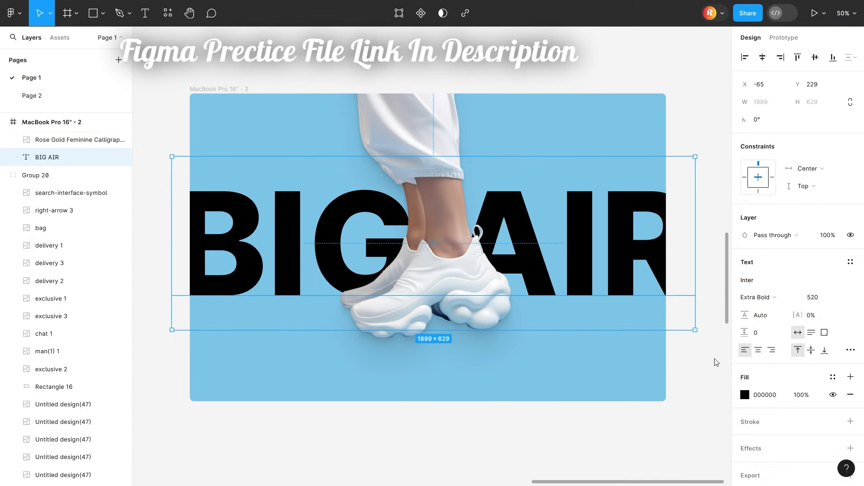
- Colour the headline white FFFFFF and lock the sneaker photo
{"action": "left_click", "coordinate": [745, 395]}
{"action": "left_click_drag", "start_coordinate": [600, 332], "coordinate": [591, 191]}
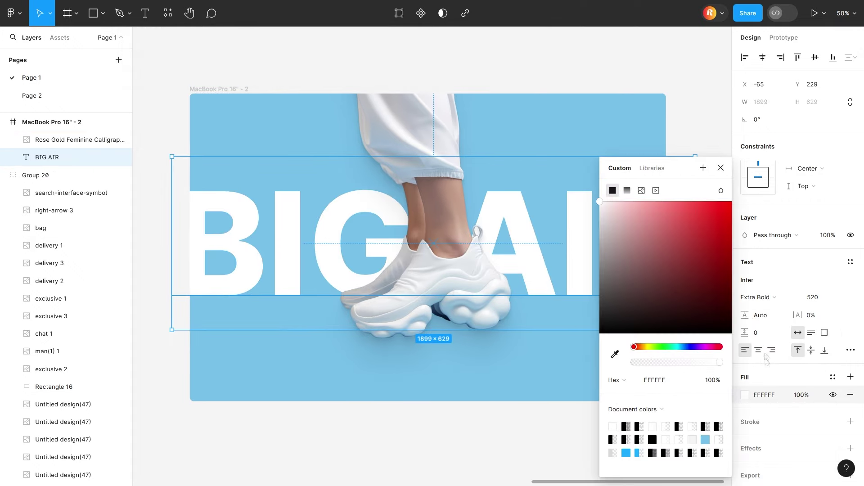
{"action": "left_click", "coordinate": [495, 420]}
{"action": "left_click", "coordinate": [400, 305]}
{"action": "key", "text": "ctrl+shift+l"}
- Draw a black rectangle across the sneaker soles and lock the BIG AIR headline
{"action": "key", "text": "Escape"}
{"action": "scroll", "coordinate": [426, 358], "scroll_direction": "up", "scroll_amount": 5}
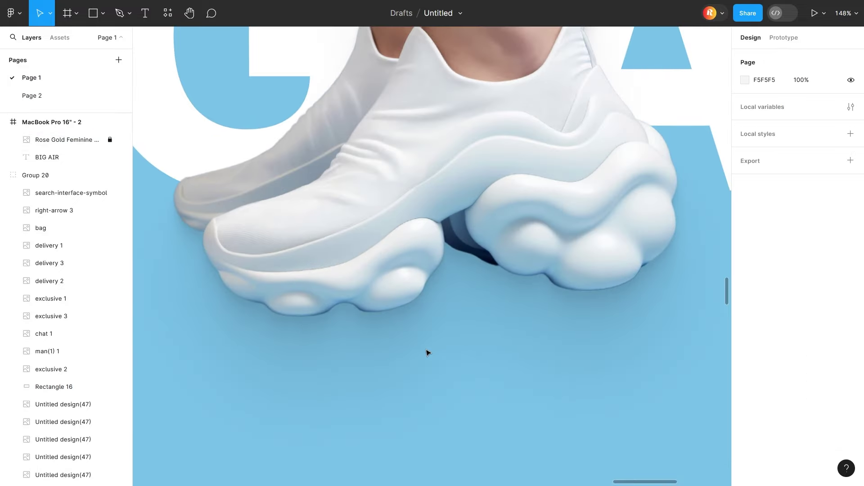
{"action": "key", "text": "r"}
{"action": "mouse_move", "coordinate": [223, 230]}
{"action": "left_mouse_down"}
{"action": "mouse_move", "coordinate": [536, 285]}
{"action": "mouse_move", "coordinate": [682, 292]}
{"action": "left_mouse_up"}
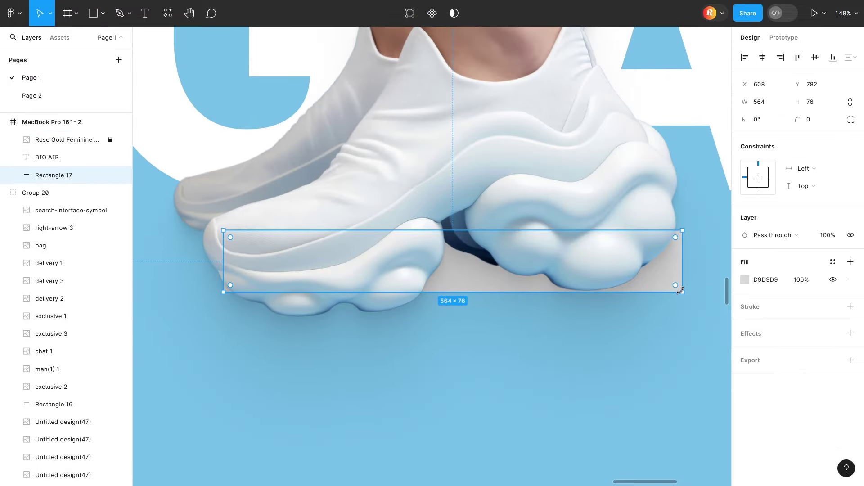
{"action": "left_click", "coordinate": [745, 280]}
{"action": "left_click", "coordinate": [601, 335]}
{"action": "left_click", "coordinate": [486, 279]}
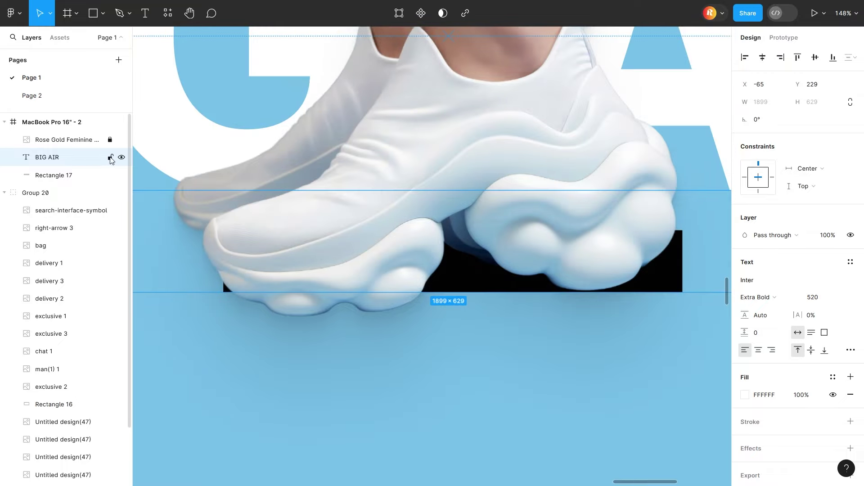
{"action": "left_click", "coordinate": [112, 157]}
- Edit the rectangle's points so its bottom edge follows the curved sole outline
{"action": "double_click", "coordinate": [450, 270]}
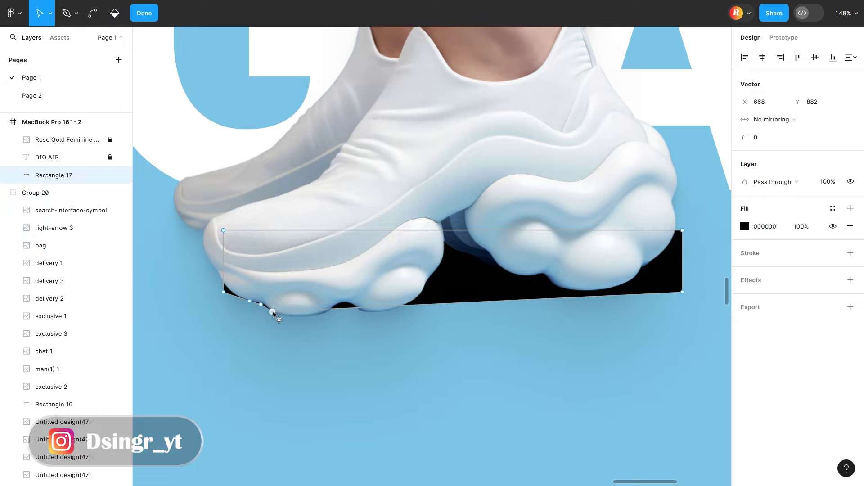
{"action": "left_click_drag", "start_coordinate": [299, 320], "coordinate": [293, 316]}
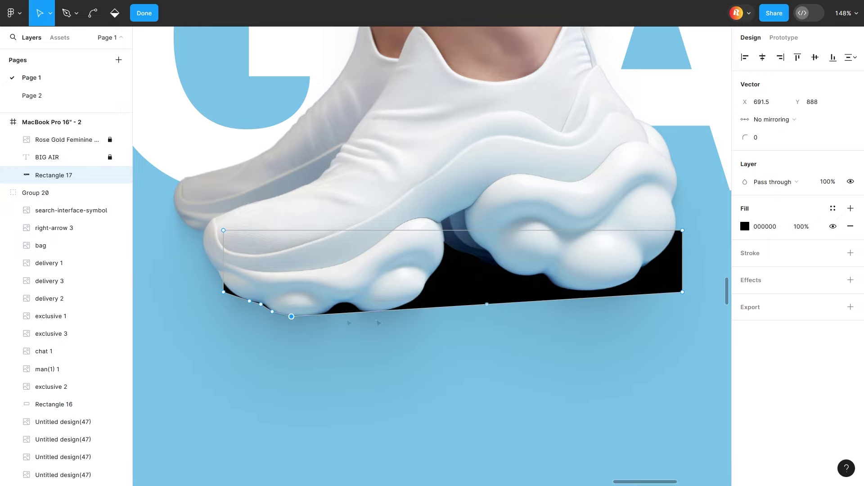
{"action": "left_click", "coordinate": [487, 304]}
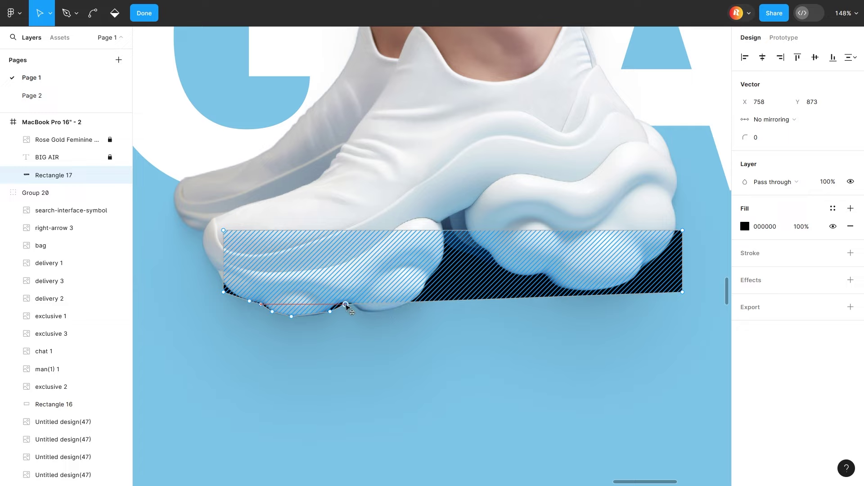
{"action": "mouse_move", "coordinate": [345, 305]}
{"action": "left_mouse_down"}
{"action": "mouse_move", "coordinate": [400, 323]}
{"action": "mouse_move", "coordinate": [379, 312]}
{"action": "left_mouse_up"}
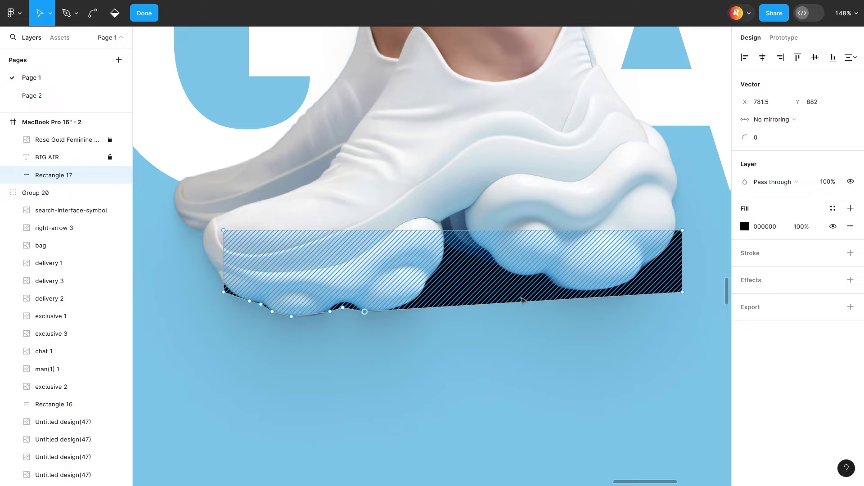
{"action": "left_click", "coordinate": [428, 303]}
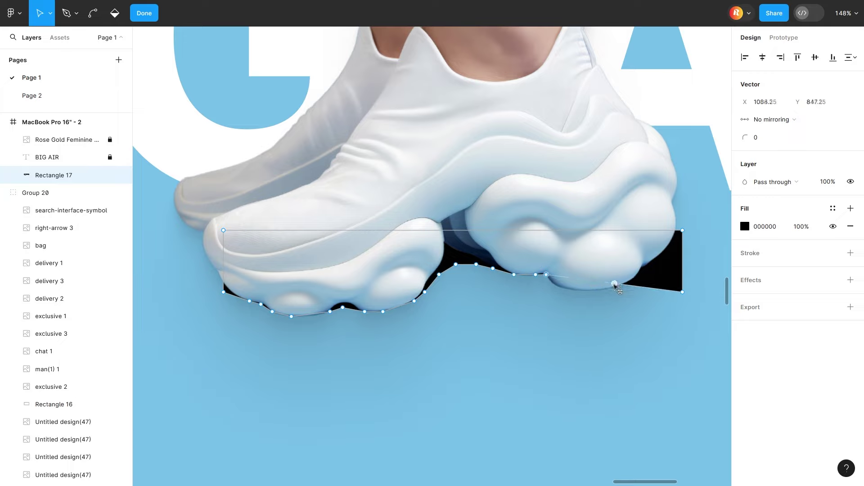
{"action": "left_click_drag", "start_coordinate": [622, 292], "coordinate": [641, 287]}
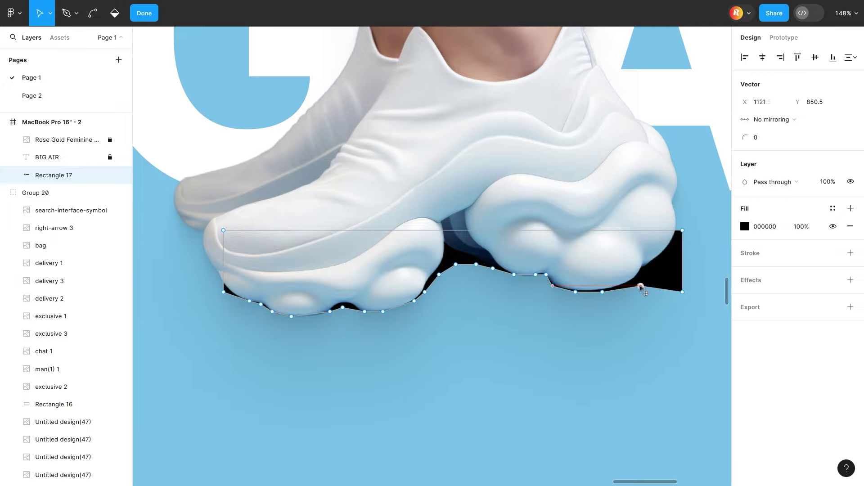
- Turn the sole shape into a soft shadow: rounded corners, 45% fill opacity, strong layer blur
{"action": "key", "text": "Escape"}
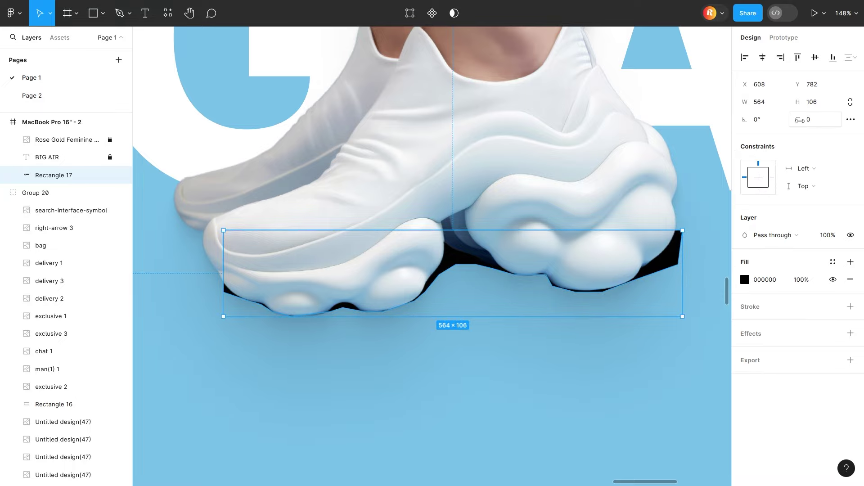
{"action": "left_click_drag", "start_coordinate": [798, 119], "coordinate": [808, 119]}
{"action": "left_click", "coordinate": [800, 280]}
{"action": "type", "text": "45"}
{"action": "left_click", "coordinate": [851, 333]}
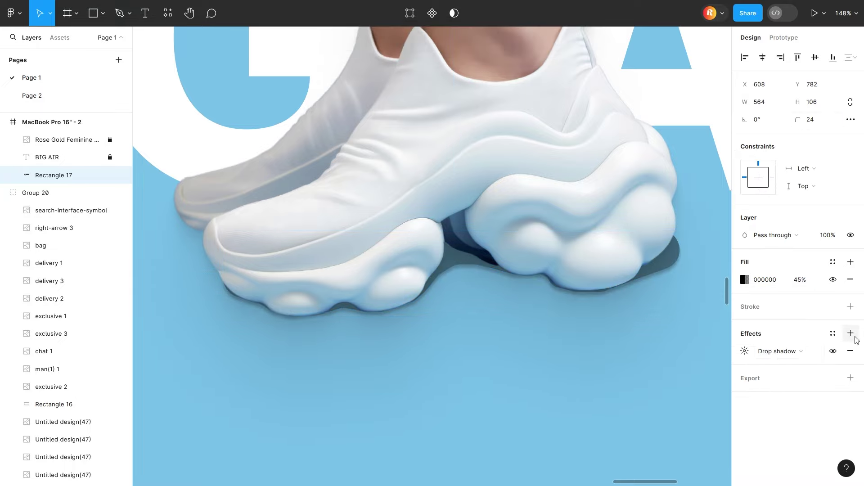
{"action": "left_click", "coordinate": [772, 351]}
{"action": "left_click", "coordinate": [744, 352]}
{"action": "left_click_drag", "start_coordinate": [614, 378], "coordinate": [723, 384]}
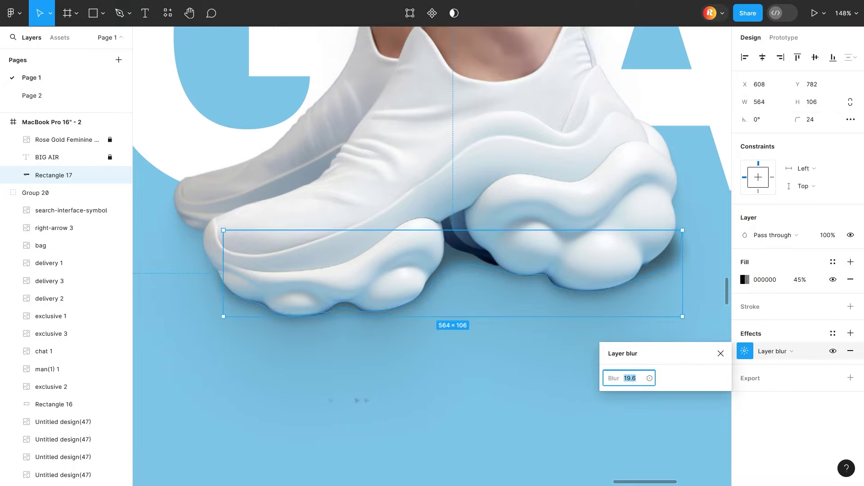
{"action": "key", "text": "shift+1"}
{"action": "type", "text": "40"}
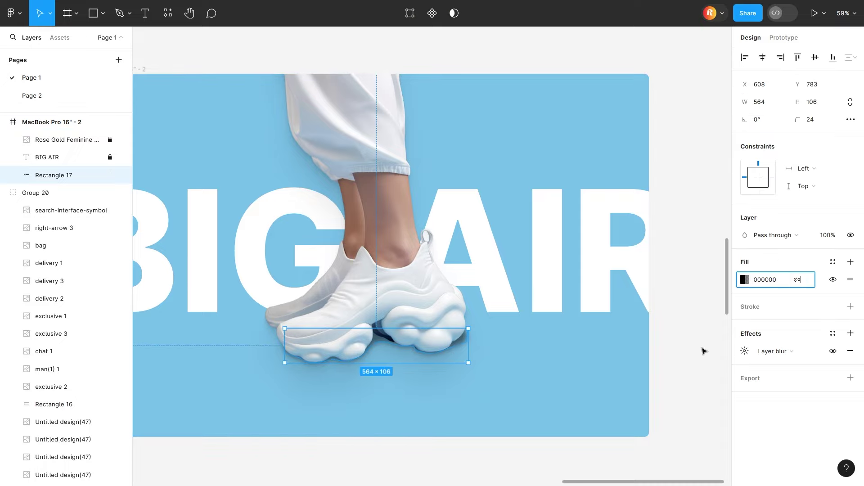
{"action": "left_click", "coordinate": [480, 420]}
- Inspect the first hero's nav bar Rectangle 6, then pan back to MacBook Pro 16" - 2
{"action": "scroll", "coordinate": [440, 397], "scroll_direction": "down", "scroll_amount": 3}
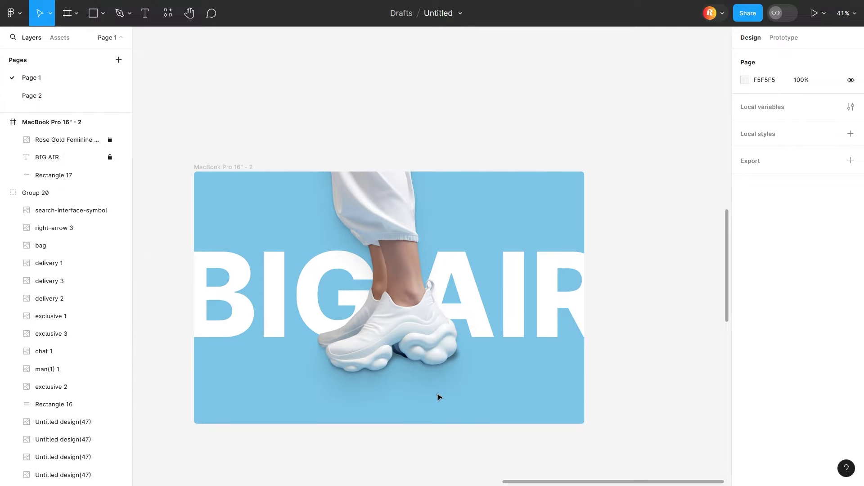
{"action": "scroll", "coordinate": [440, 398], "scroll_direction": "left", "scroll_amount": 2}
{"action": "scroll", "coordinate": [439, 397], "scroll_direction": "down", "scroll_amount": 3}
{"action": "scroll", "coordinate": [440, 397], "scroll_direction": "up", "scroll_amount": 2}
{"action": "scroll", "coordinate": [440, 397], "scroll_direction": "left", "scroll_amount": 5}
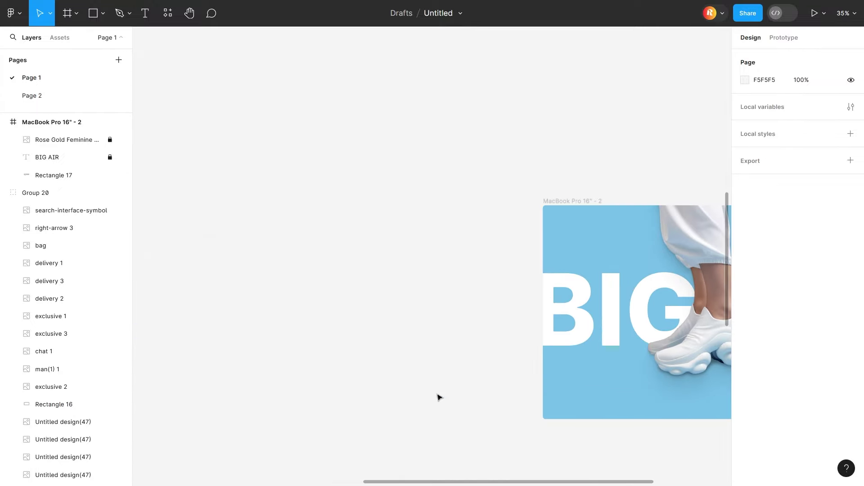
{"action": "scroll", "coordinate": [440, 398], "scroll_direction": "down", "scroll_amount": 5}
{"action": "left_click", "coordinate": [450, 260]}
{"action": "double_click", "coordinate": [490, 257]}
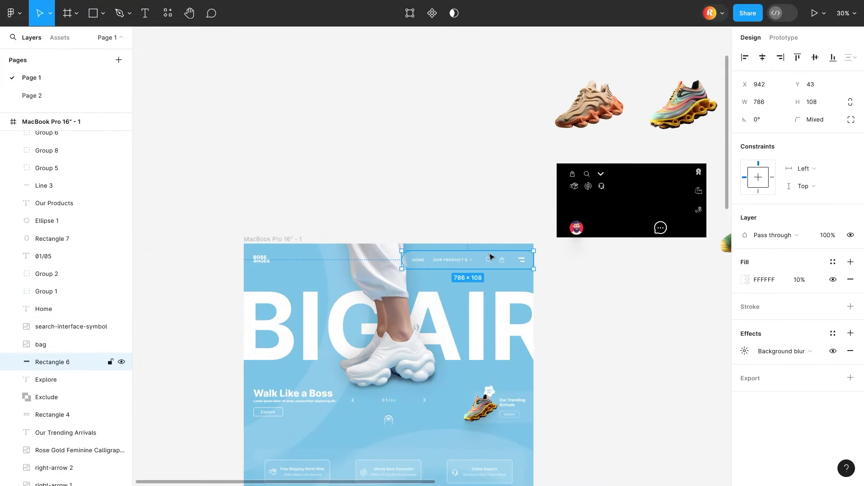
{"action": "scroll", "coordinate": [440, 299], "scroll_direction": "right", "scroll_amount": 2}
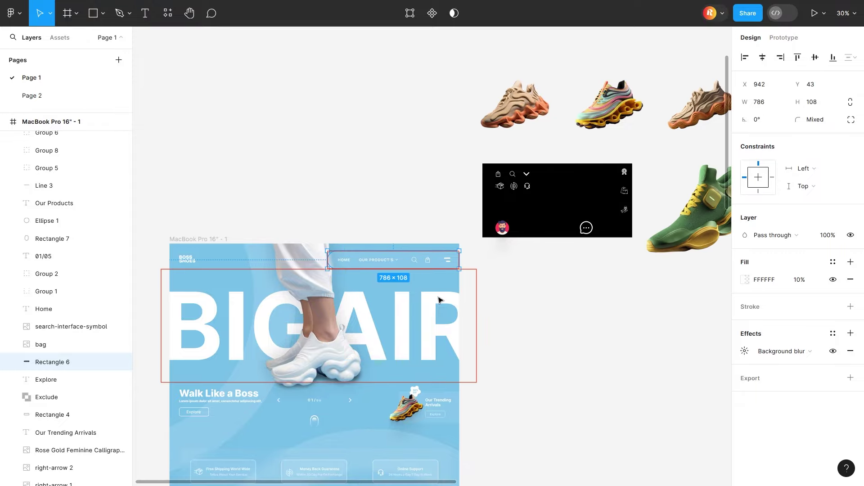
{"action": "scroll", "coordinate": [440, 299], "scroll_direction": "right", "scroll_amount": 4}
{"action": "scroll", "coordinate": [440, 299], "scroll_direction": "right", "scroll_amount": 4}
{"action": "scroll", "coordinate": [439, 299], "scroll_direction": "right", "scroll_amount": 5}
{"action": "scroll", "coordinate": [440, 300], "scroll_direction": "left", "scroll_amount": 10}
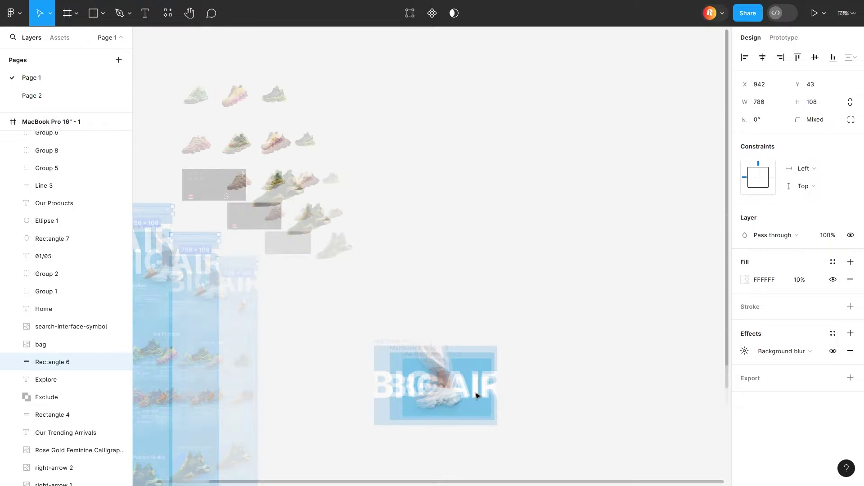
{"action": "scroll", "coordinate": [475, 395], "scroll_direction": "up", "scroll_amount": 3}
{"action": "scroll", "coordinate": [450, 362], "scroll_direction": "up", "scroll_amount": 5}
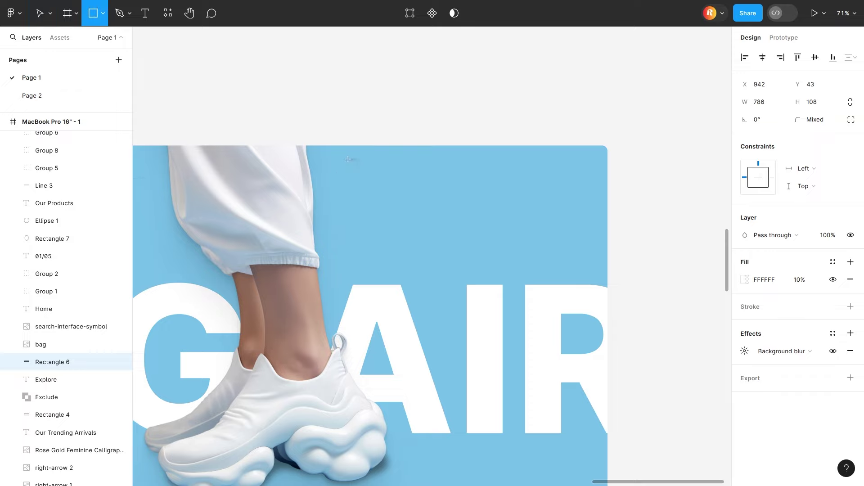
- Draw the nav bar rectangle across the hero's top, sized to 108, with independent corners
{"action": "left_click_drag", "start_coordinate": [348, 159], "coordinate": [608, 206]}
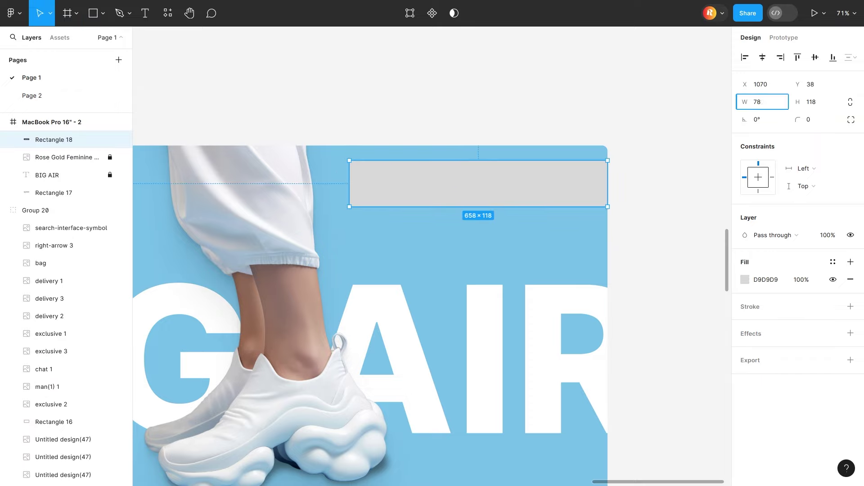
{"action": "key", "text": "Tab"}
{"action": "type", "text": "108"}
{"action": "key", "text": "Return"}
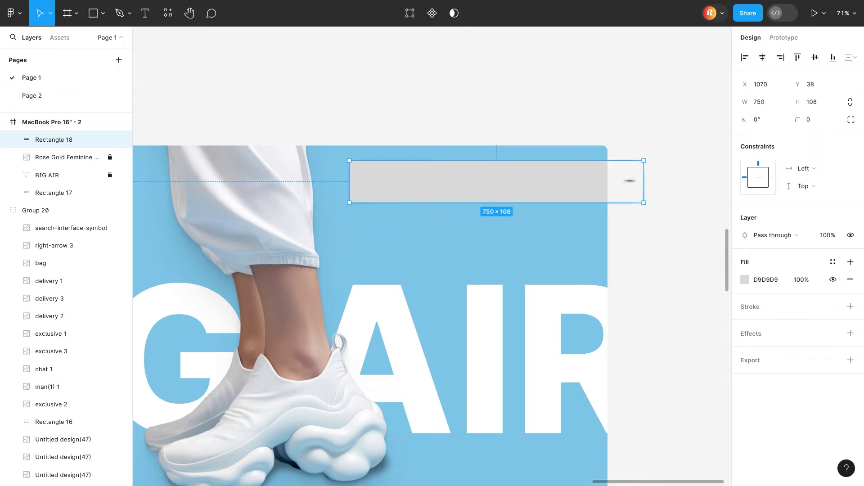
{"action": "left_click", "coordinate": [851, 120]}
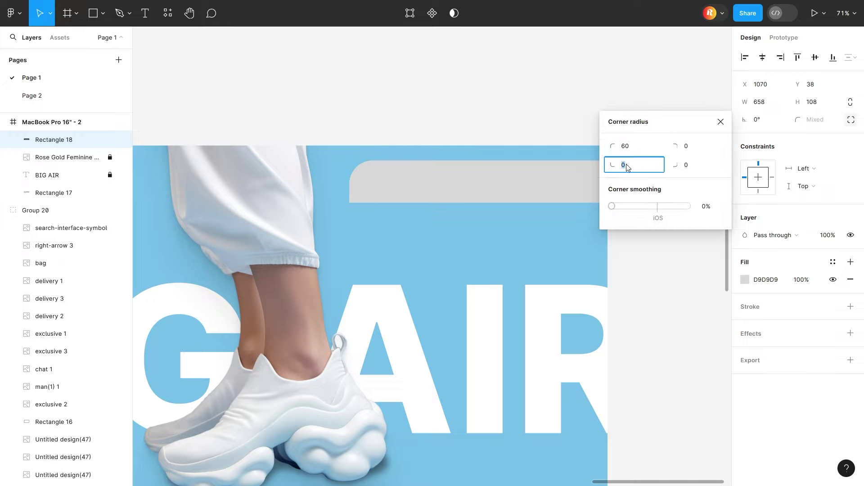
{"action": "type", "text": "60"}
- Fill the nav bar with white FFFFFF at 15% opacity
{"action": "left_click", "coordinate": [745, 280]}
{"action": "type", "text": "FFFFFF"}
{"action": "left_click", "coordinate": [801, 279]}
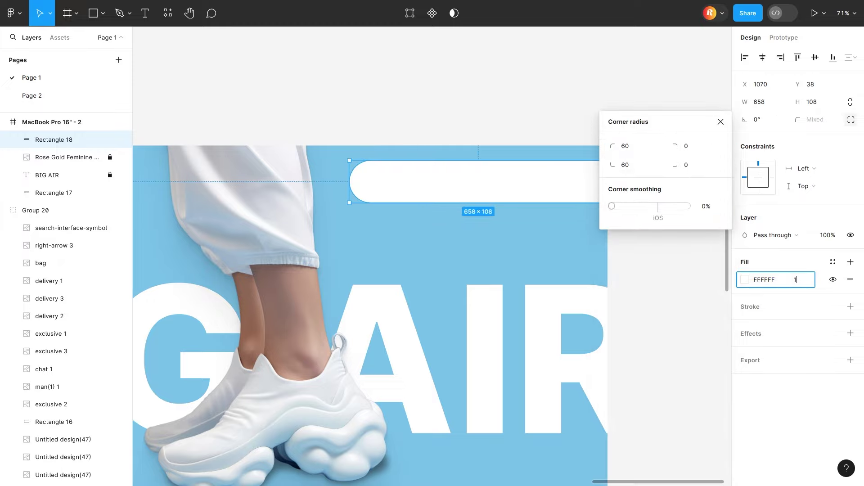
{"action": "type", "text": "15"}
{"action": "key", "text": "Return"}
{"action": "key", "text": "Escape"}
- Add a Background blur effect to the nav bar
{"action": "left_click", "coordinate": [471, 160]}
{"action": "scroll", "coordinate": [450, 203], "scroll_direction": "down", "scroll_amount": 2}
{"action": "scroll", "coordinate": [447, 216], "scroll_direction": "down", "scroll_amount": 3}
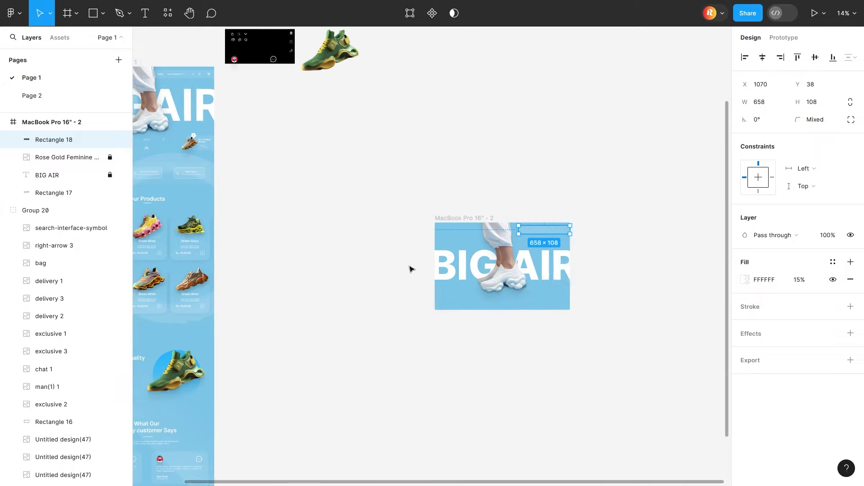
{"action": "scroll", "coordinate": [411, 268], "scroll_direction": "down", "scroll_amount": 2}
{"action": "scroll", "coordinate": [450, 262], "scroll_direction": "up", "scroll_amount": 2}
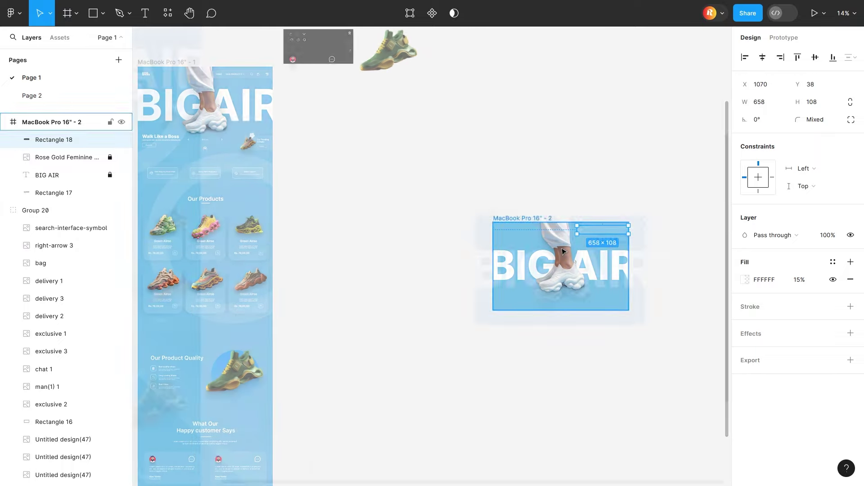
{"action": "scroll", "coordinate": [557, 254], "scroll_direction": "up", "scroll_amount": 4}
{"action": "scroll", "coordinate": [566, 242], "scroll_direction": "down", "scroll_amount": 2}
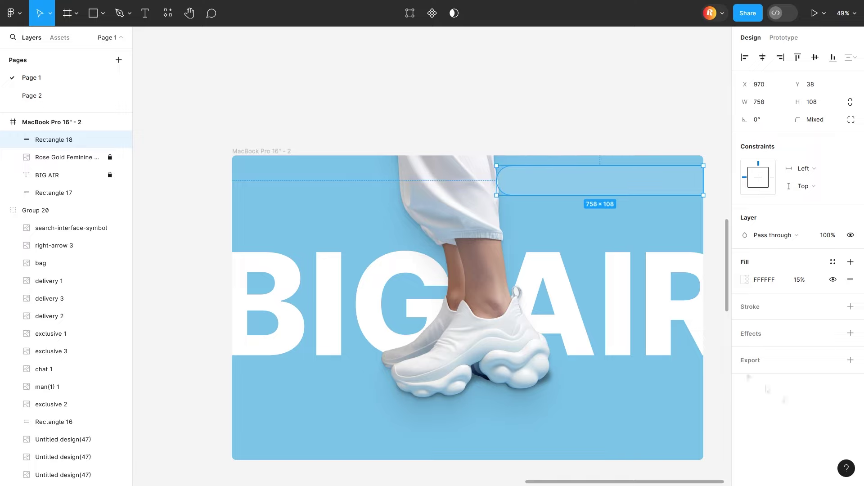
{"action": "left_click", "coordinate": [851, 333]}
{"action": "left_click", "coordinate": [781, 351]}
{"action": "left_click", "coordinate": [793, 376]}
{"action": "left_click", "coordinate": [745, 351]}
- Increase the nav bar's background blur strength
{"action": "left_click_drag", "start_coordinate": [614, 378], "coordinate": [713, 371]}
{"action": "key", "text": "Escape"}
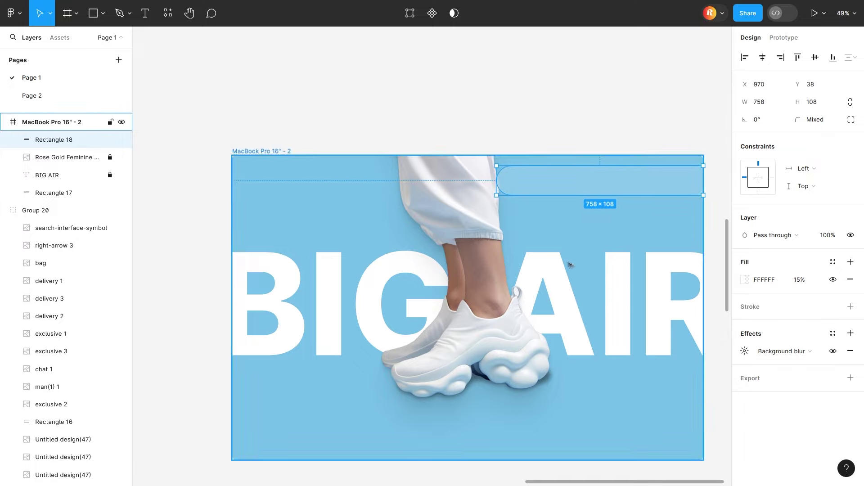
{"action": "scroll", "coordinate": [565, 263], "scroll_direction": "up", "scroll_amount": 5}
- Add a white HOME label inside the nav bar
{"action": "left_click", "coordinate": [151, 16]}
{"action": "left_click", "coordinate": [383, 244]}
{"action": "type", "text": "HOME"}
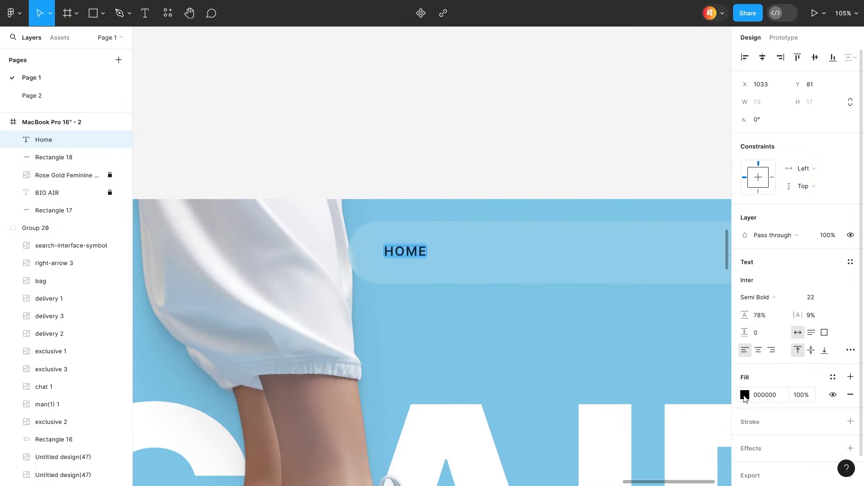
{"action": "left_click", "coordinate": [745, 395]}
{"action": "left_click", "coordinate": [612, 426]}
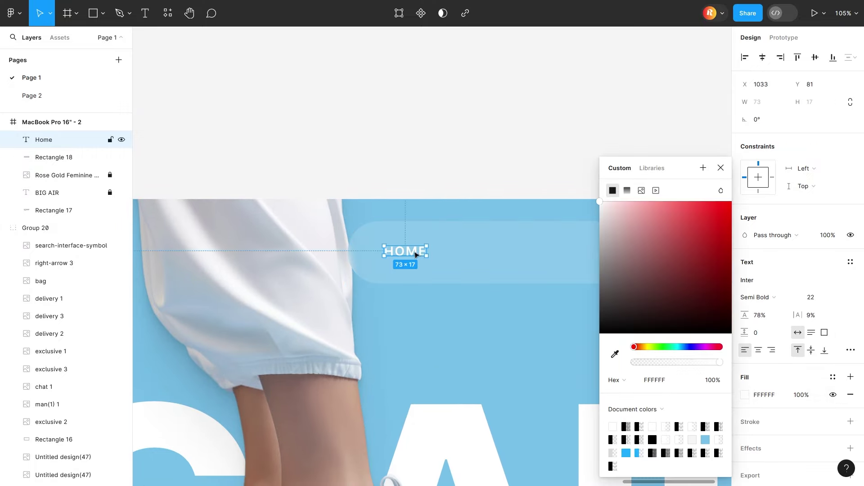
{"action": "key", "text": "Escape"}
{"action": "key", "text": "Escape"}
{"action": "scroll", "coordinate": [415, 315], "scroll_direction": "down", "scroll_amount": 5}
{"action": "scroll", "coordinate": [415, 315], "scroll_direction": "down", "scroll_amount": 5}
{"action": "scroll", "coordinate": [414, 314], "scroll_direction": "down", "scroll_amount": 5}
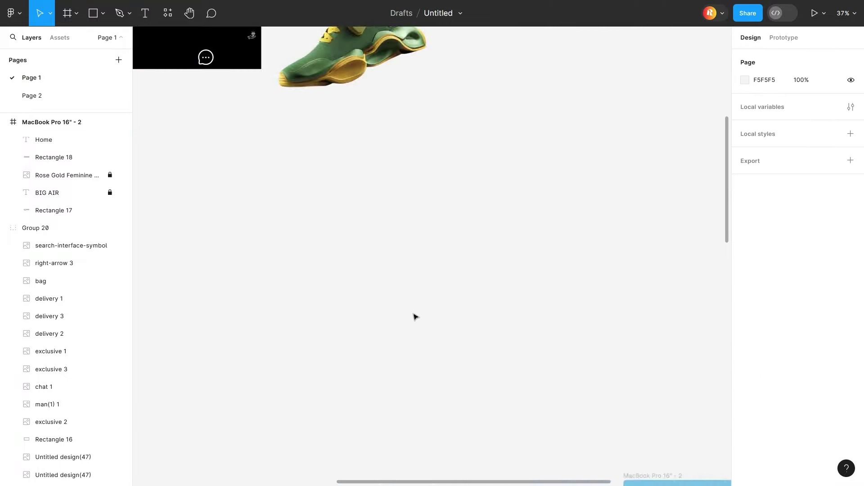
{"action": "scroll", "coordinate": [402, 320], "scroll_direction": "up", "scroll_amount": 10}
{"action": "scroll", "coordinate": [270, 203], "scroll_direction": "up", "scroll_amount": 5}
{"action": "scroll", "coordinate": [310, 149], "scroll_direction": "up", "scroll_amount": 3}
- Duplicate HOME to the right and retype the copy as OUR PRODUCT'S
{"action": "left_click", "coordinate": [329, 106]}
{"action": "left_click_drag", "start_coordinate": [328, 106], "coordinate": [469, 109]}
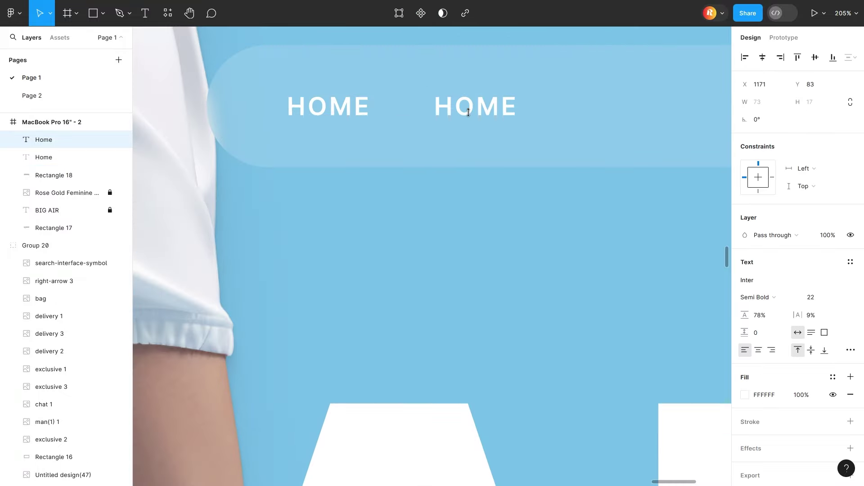
{"action": "double_click", "coordinate": [469, 108]}
{"action": "type", "text": "OUR PRODUCT’S"}
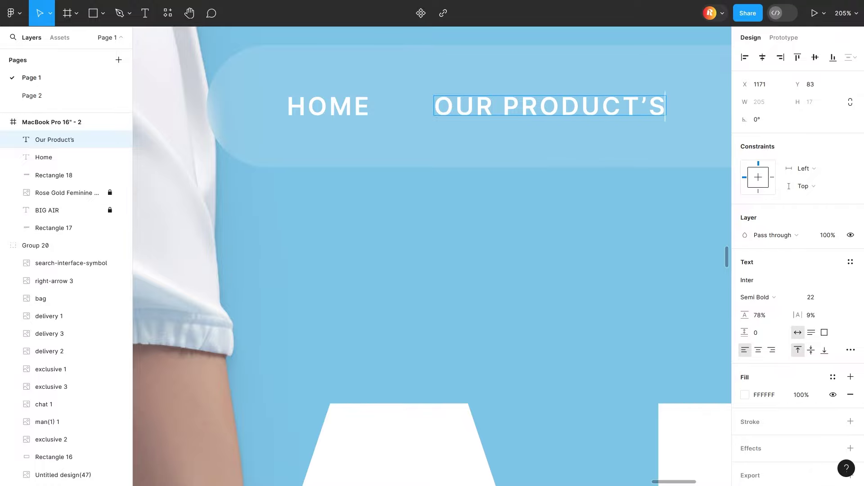
{"action": "scroll", "coordinate": [448, 164], "scroll_direction": "down", "scroll_amount": 3}
{"action": "scroll", "coordinate": [349, 156], "scroll_direction": "down", "scroll_amount": 5}
- Copy the chevron icon beside OUR PRODUCT'S and group the two together
{"action": "scroll", "coordinate": [349, 156], "scroll_direction": "down", "scroll_amount": 5}
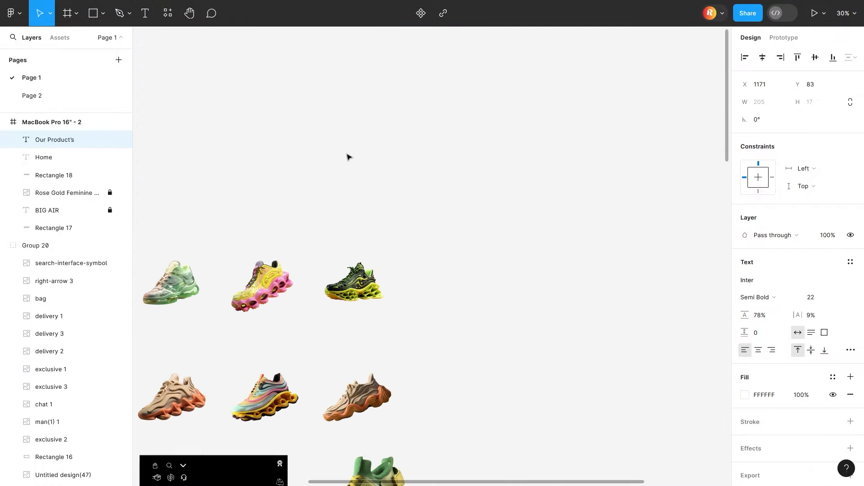
{"action": "scroll", "coordinate": [226, 217], "scroll_direction": "up", "scroll_amount": 3}
{"action": "double_click", "coordinate": [228, 212]}
{"action": "left_click_drag", "start_coordinate": [234, 218], "coordinate": [806, 484]}
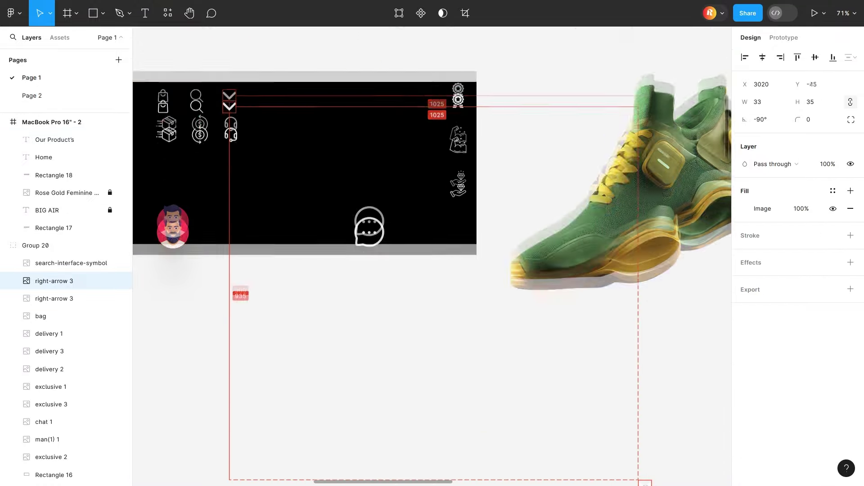
{"action": "scroll", "coordinate": [521, 191], "scroll_direction": "up", "scroll_amount": 5}
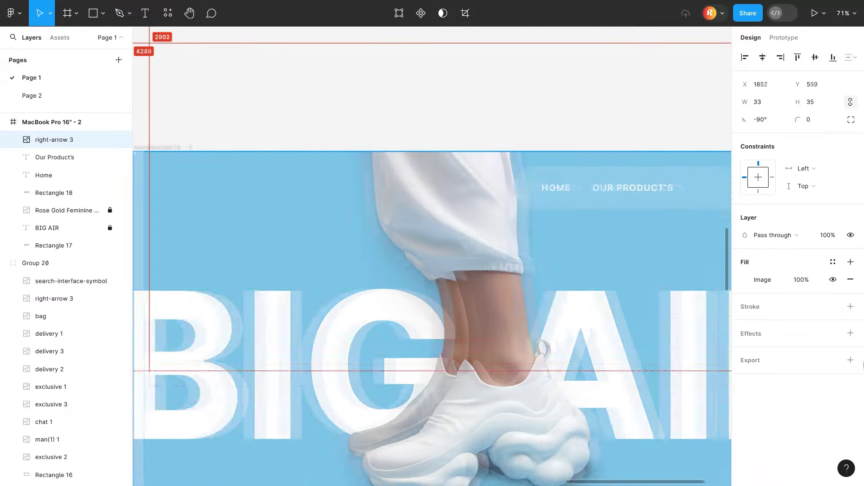
{"action": "scroll", "coordinate": [521, 192], "scroll_direction": "up", "scroll_amount": 2}
{"action": "scroll", "coordinate": [521, 191], "scroll_direction": "up", "scroll_amount": 5}
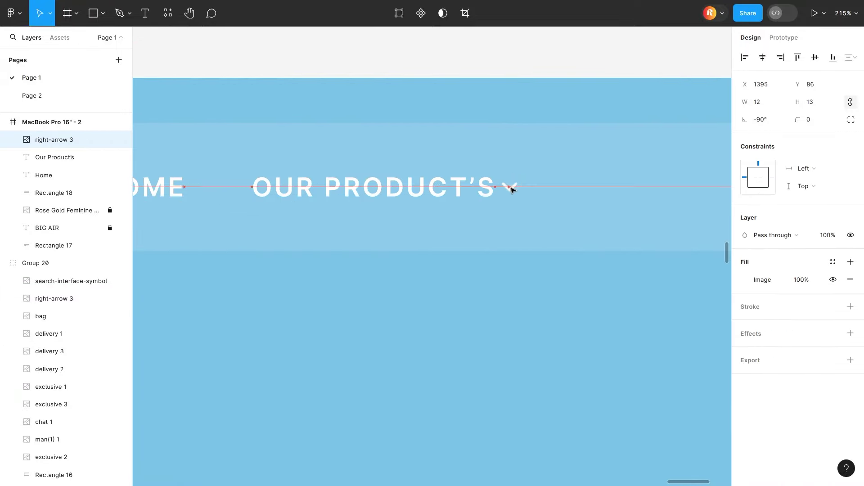
{"action": "left_click", "coordinate": [479, 187], "text": "shift"}
{"action": "right_click", "coordinate": [469, 168]}
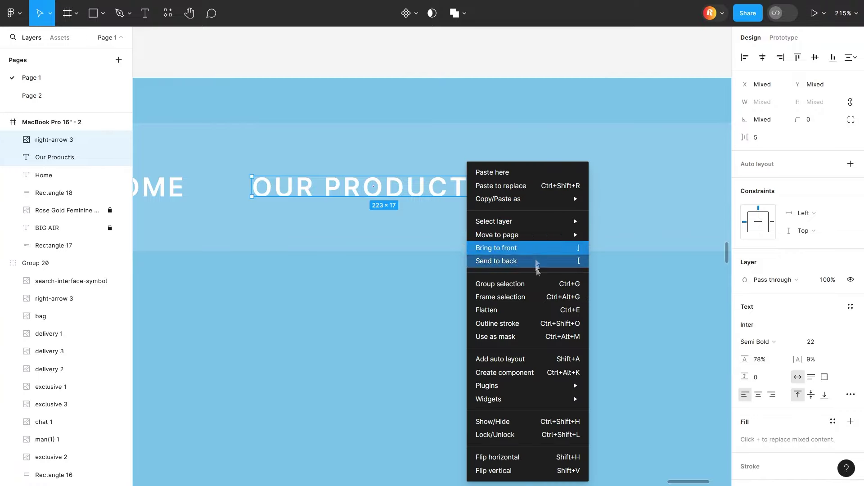
{"action": "left_click", "coordinate": [496, 284]}
- Copy the bag and search icons into the nav bar
{"action": "scroll", "coordinate": [476, 243], "scroll_direction": "down", "scroll_amount": 5}
{"action": "scroll", "coordinate": [475, 243], "scroll_direction": "up", "scroll_amount": 5}
{"action": "scroll", "coordinate": [212, 120], "scroll_direction": "down", "scroll_amount": 5}
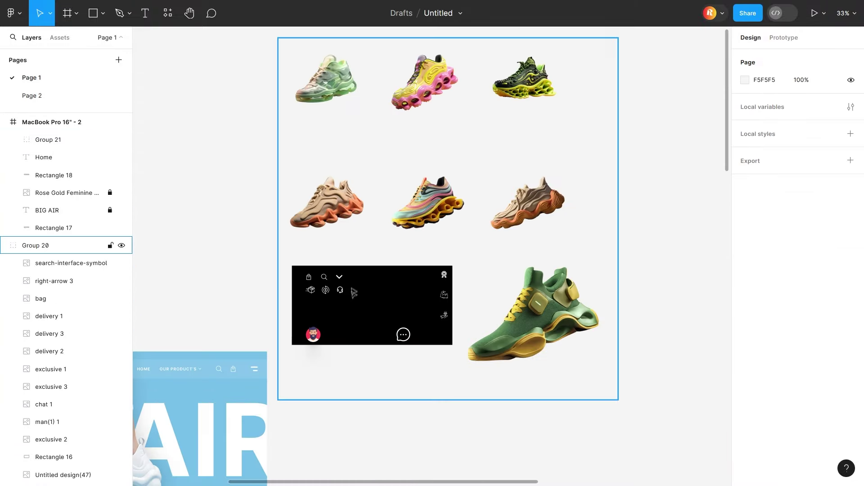
{"action": "left_click", "coordinate": [323, 277]}
{"action": "mouse_move", "coordinate": [324, 277]}
{"action": "left_mouse_down"}
{"action": "mouse_move", "coordinate": [630, 459]}
{"action": "mouse_move", "coordinate": [500, 227]}
{"action": "mouse_move", "coordinate": [533, 229]}
{"action": "left_mouse_up"}
{"action": "scroll", "coordinate": [499, 229], "scroll_direction": "up", "scroll_amount": 5}
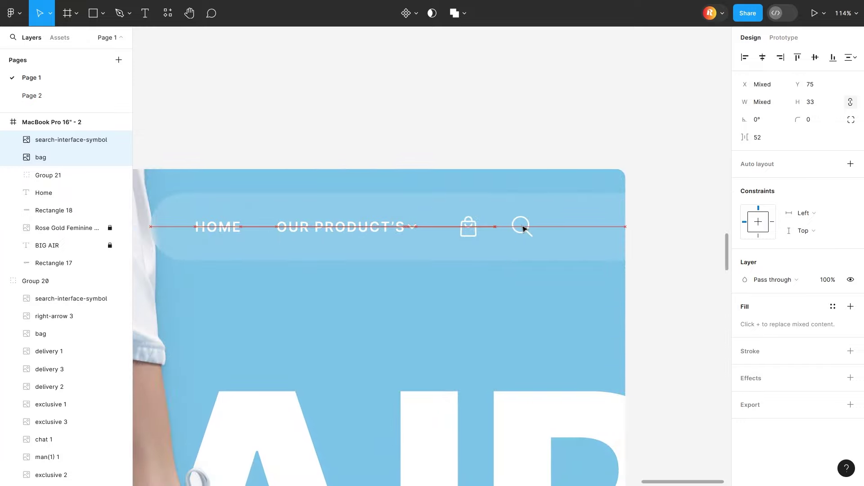
- Draw short straight lines at the right end of the nav bar for the menu icon
{"action": "key", "text": "Escape"}
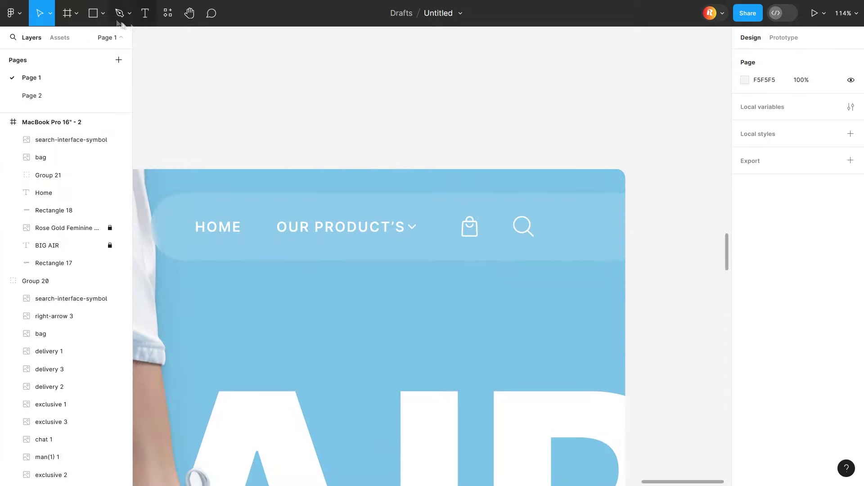
{"action": "left_click", "coordinate": [103, 14]}
{"action": "left_click", "coordinate": [91, 50]}
{"action": "left_click_drag", "start_coordinate": [571, 218], "coordinate": [595, 227]}
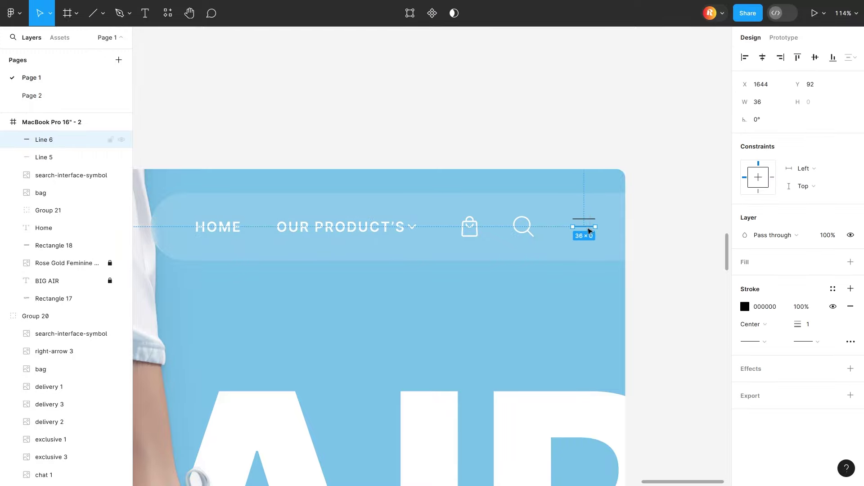
- Give both menu lines stroke 5, Round start and end caps, and colour FFFFFF
{"action": "left_click", "coordinate": [584, 219], "text": "shift"}
{"action": "left_click_drag", "start_coordinate": [798, 369], "coordinate": [806, 369]}
{"action": "left_click", "coordinate": [753, 387]}
{"action": "left_click", "coordinate": [770, 458]}
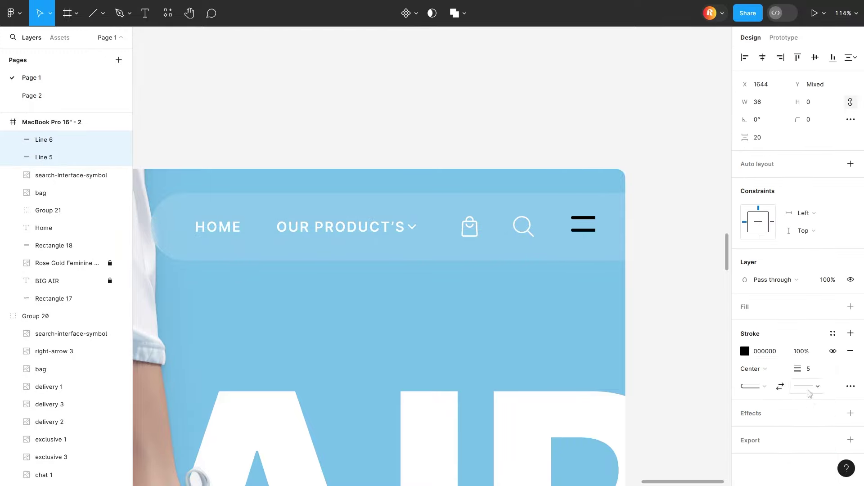
{"action": "left_click", "coordinate": [806, 386]}
{"action": "left_click", "coordinate": [766, 455]}
{"action": "left_click", "coordinate": [746, 351]}
{"action": "type", "text": "FFFFFF"}
{"action": "key", "text": "Escape"}
{"action": "key", "text": "Escape"}
- Line up the lower menu line evenly under the upper one
{"action": "left_click_drag", "start_coordinate": [590, 231], "coordinate": [589, 228]}
{"action": "left_click", "coordinate": [584, 218], "text": "shift"}
{"action": "key", "text": "Escape"}
{"action": "key", "text": "ctrl+minus"}
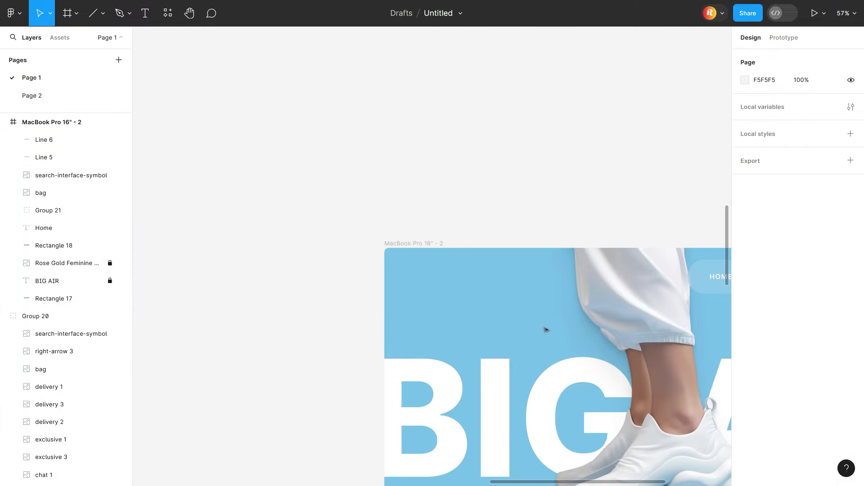
{"action": "left_click", "coordinate": [411, 243]}
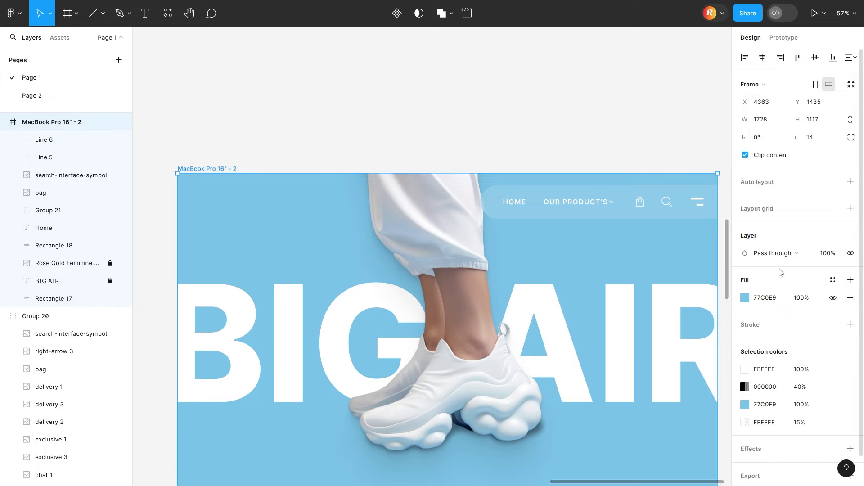
- Add a 19-column layout grid to the hero frame and adjust its side margin
{"action": "left_click", "coordinate": [850, 208]}
{"action": "left_click", "coordinate": [745, 226]}
{"action": "left_click", "coordinate": [624, 229]}
{"action": "left_click", "coordinate": [617, 243]}
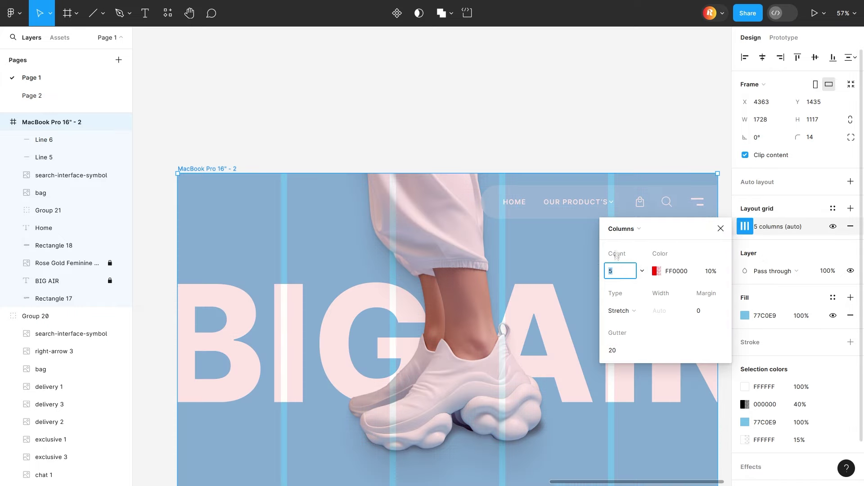
{"action": "type", "text": "9"}
{"action": "key", "text": "Return"}
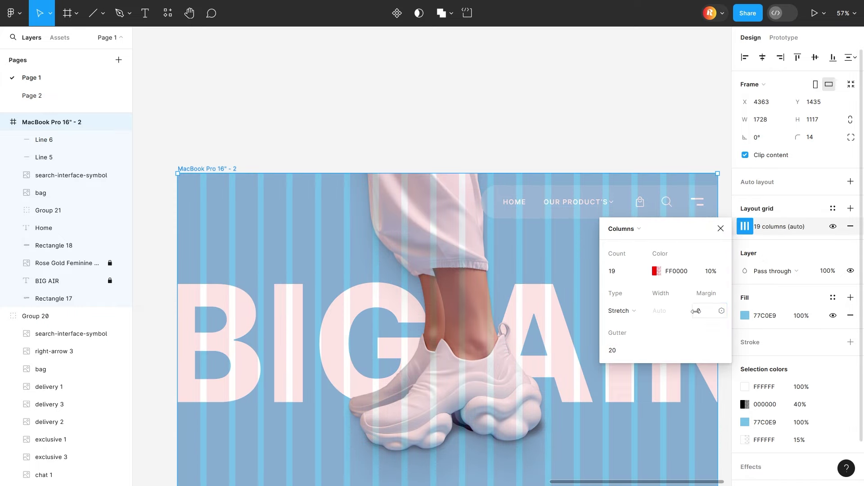
{"action": "left_click_drag", "start_coordinate": [696, 311], "coordinate": [716, 311]}
- Tighten the gap between the two menu lines from 20 to 15
{"action": "left_click", "coordinate": [705, 203]}
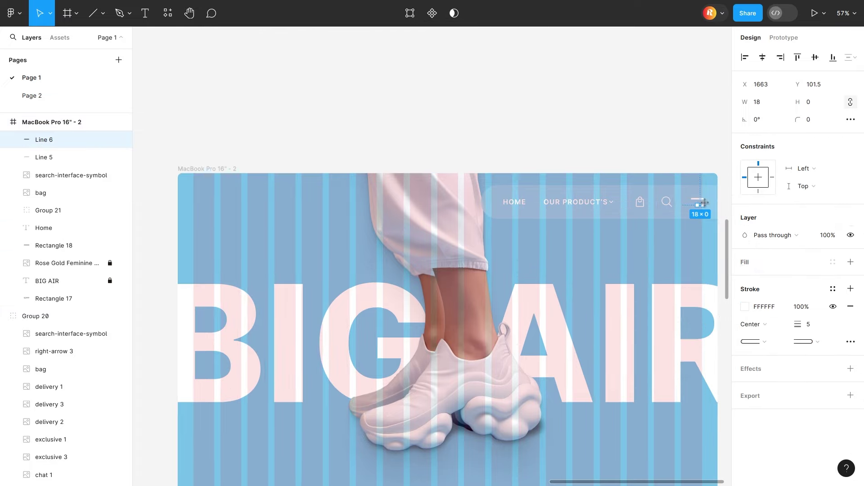
{"action": "scroll", "coordinate": [696, 198], "scroll_direction": "up", "scroll_amount": 3}
{"action": "left_click_drag", "start_coordinate": [709, 212], "coordinate": [688, 193]}
{"action": "scroll", "coordinate": [625, 205], "scroll_direction": "up", "scroll_amount": 5}
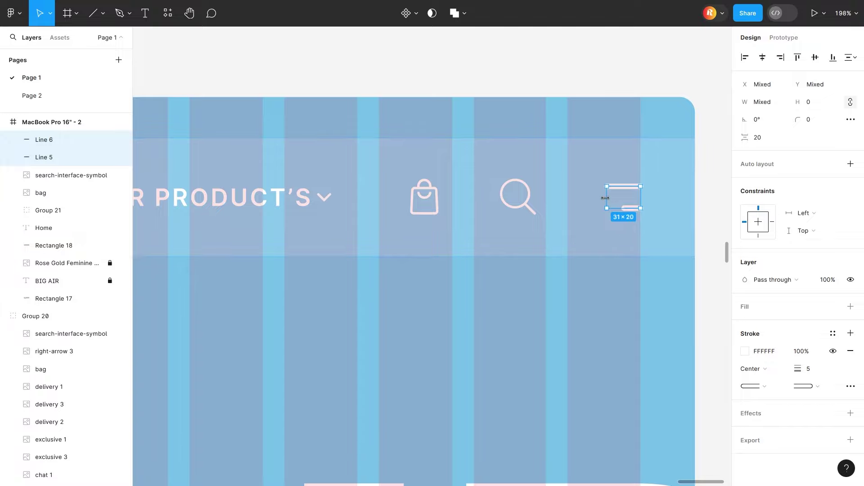
{"action": "left_click_drag", "start_coordinate": [748, 139], "coordinate": [744, 138]}
{"action": "left_click_drag", "start_coordinate": [625, 194], "coordinate": [626, 195]}
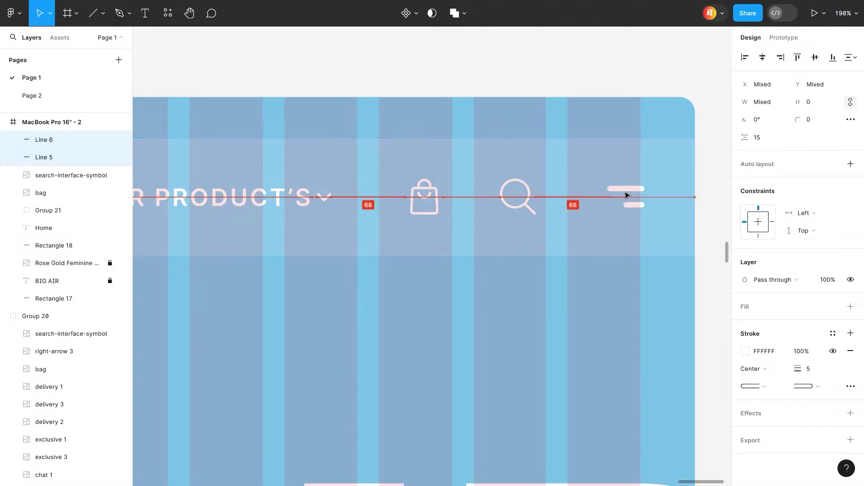
- Group the two menu lines into a single group with Ctrl+G
{"action": "left_click", "coordinate": [616, 291]}
{"action": "left_click", "coordinate": [630, 205]}
{"action": "left_click", "coordinate": [632, 189], "text": "shift"}
{"action": "key", "text": "ctrl+g"}
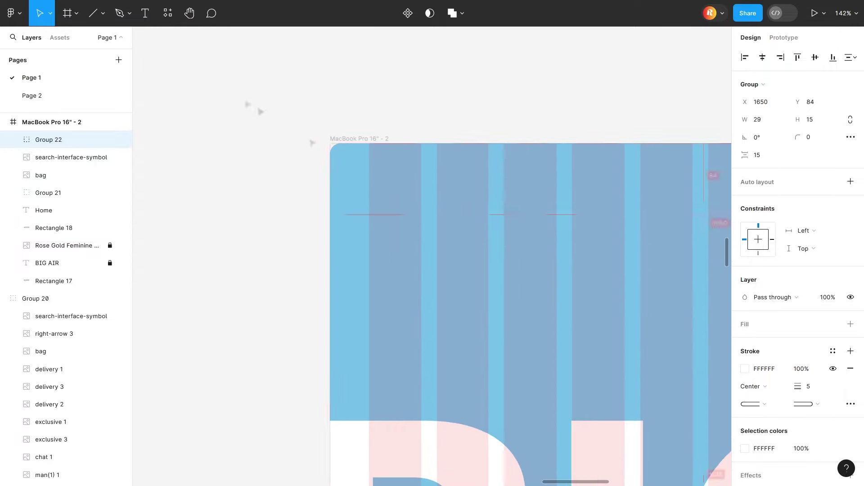
- Add 'BOSS SHOES' text in white, Extra Bold, with tightened letter spacing
{"action": "left_click", "coordinate": [392, 191]}
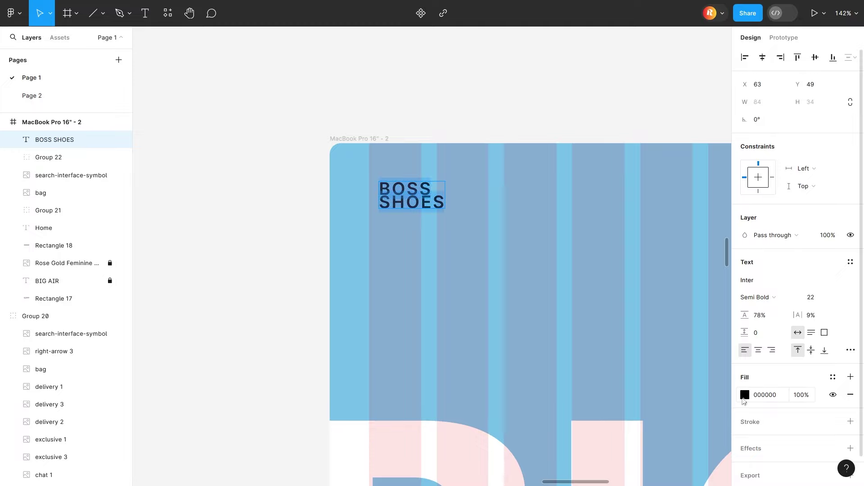
{"action": "left_click", "coordinate": [745, 395]}
{"action": "left_click", "coordinate": [600, 201]}
{"action": "left_click", "coordinate": [765, 296]}
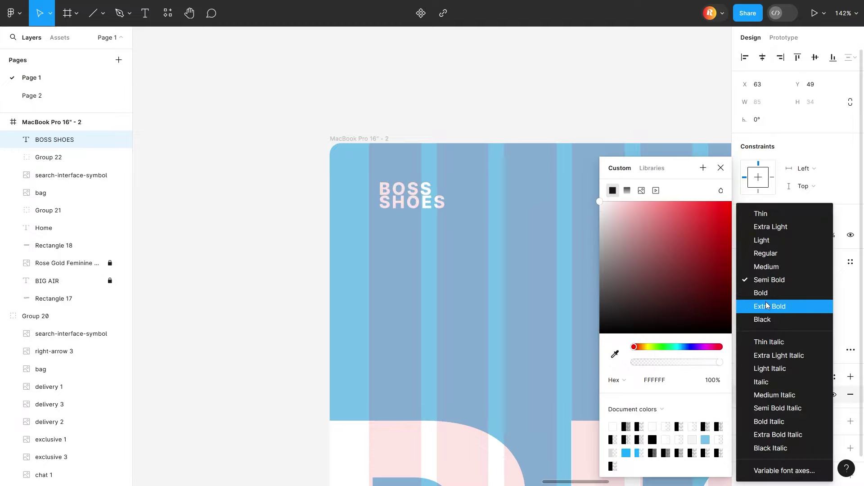
{"action": "left_click", "coordinate": [766, 306]}
{"action": "mouse_move", "coordinate": [745, 315]}
{"action": "left_mouse_down"}
{"action": "mouse_move", "coordinate": [756, 315]}
{"action": "mouse_move", "coordinate": [550, 301]}
{"action": "left_mouse_up"}
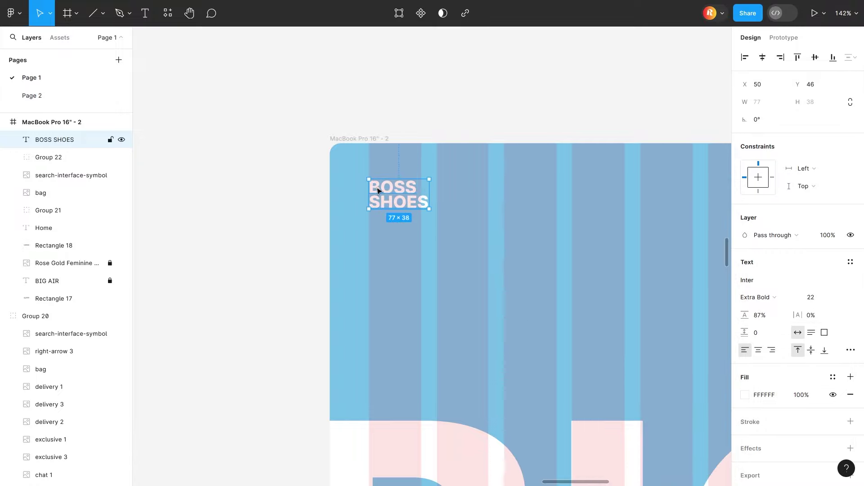
- Set the BOSS SHOES logo to font size 24
{"action": "key", "text": "shift+1"}
{"action": "key", "text": "ctrl+a"}
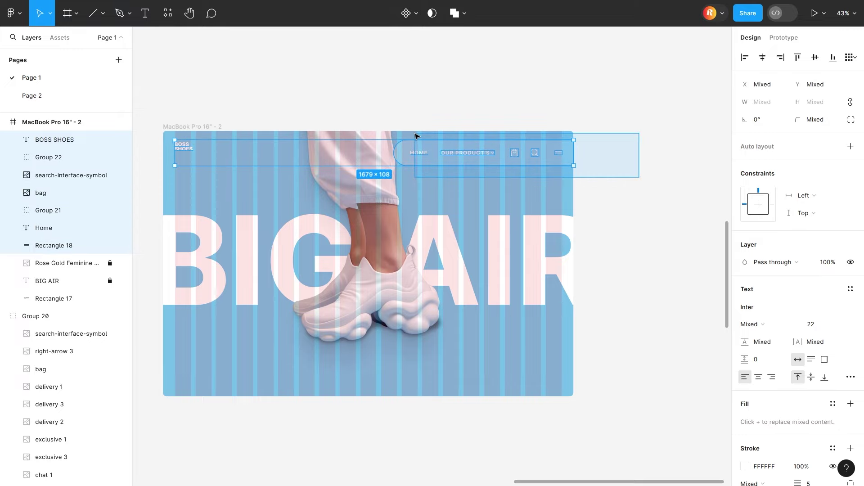
{"action": "left_click", "coordinate": [204, 154]}
{"action": "scroll", "coordinate": [204, 155], "scroll_direction": "left", "scroll_amount": 3}
{"action": "left_click", "coordinate": [325, 154]}
{"action": "scroll", "coordinate": [350, 196], "scroll_direction": "up", "scroll_amount": 2}
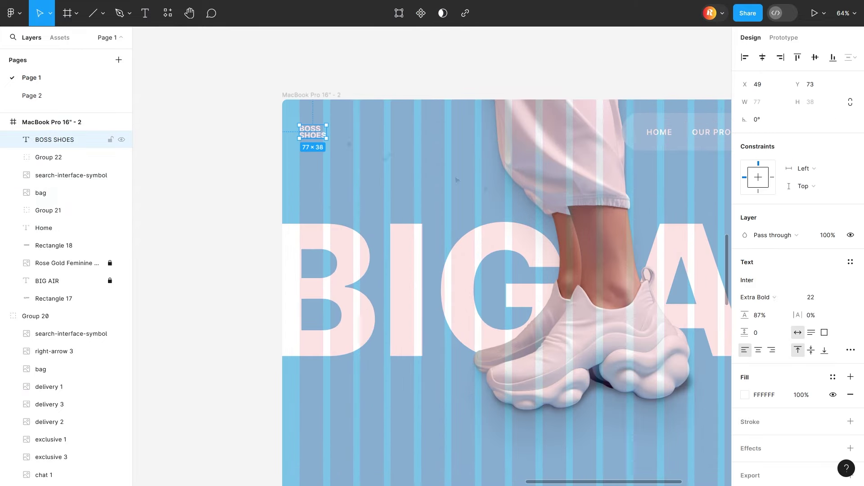
{"action": "left_click", "coordinate": [819, 299]}
{"action": "type", "text": "24"}
- Vertically align the BOSS SHOES logo with the navigation bar items
{"action": "scroll", "coordinate": [492, 242], "scroll_direction": "down", "scroll_amount": 5}
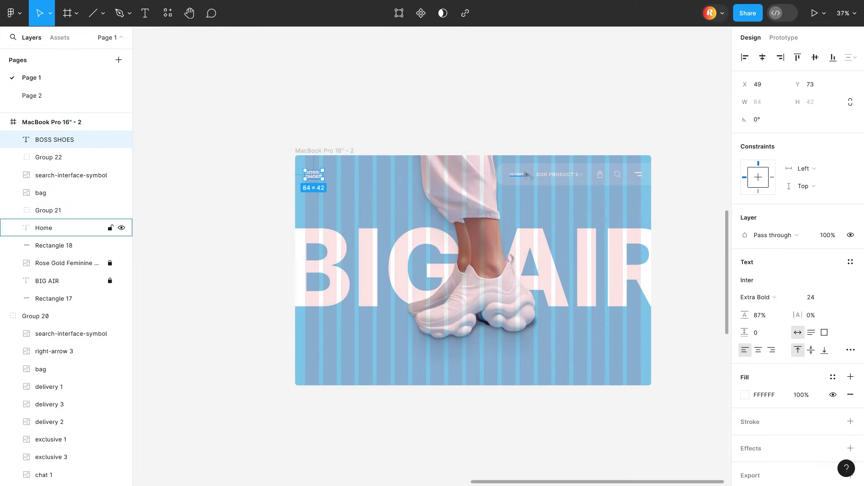
{"action": "left_click", "coordinate": [687, 181]}
{"action": "left_click_drag", "start_coordinate": [687, 181], "coordinate": [299, 180]}
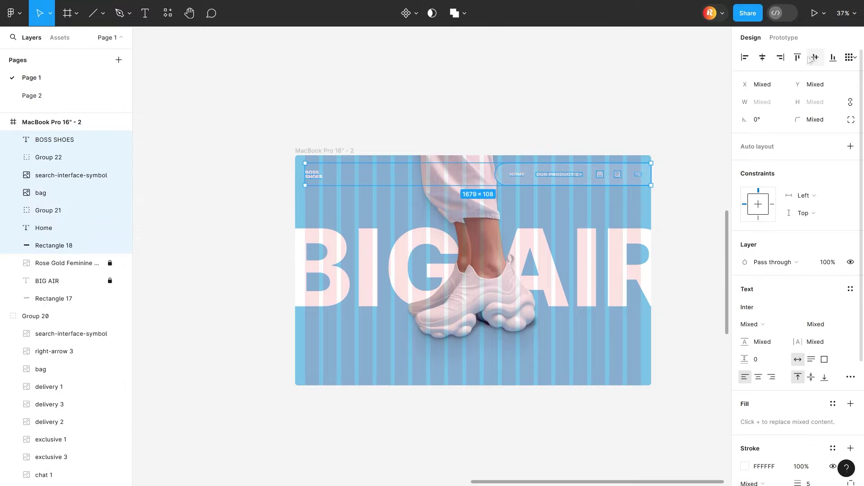
{"action": "left_click", "coordinate": [682, 185]}
{"action": "scroll", "coordinate": [682, 185], "scroll_direction": "down", "scroll_amount": 2}
- Add a 'Walk Like A Boss' text heading below the BIG AIR title
{"action": "scroll", "coordinate": [581, 182], "scroll_direction": "up", "scroll_amount": 2}
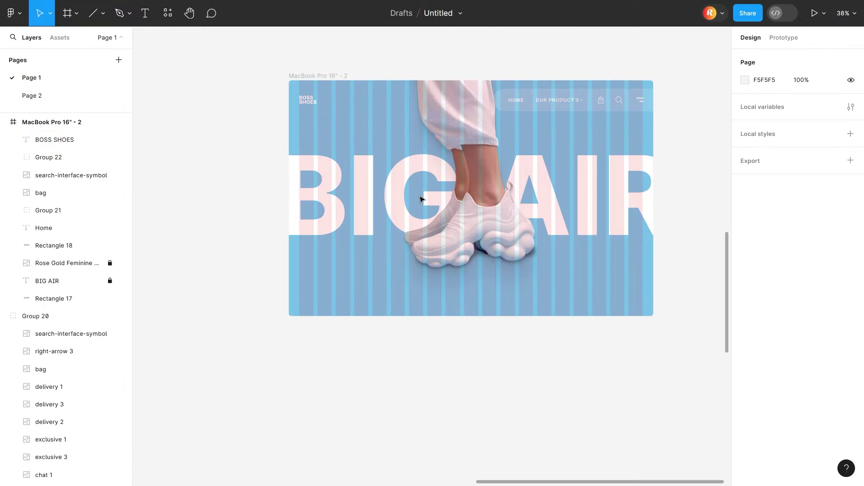
{"action": "scroll", "coordinate": [423, 195], "scroll_direction": "down", "scroll_amount": 4}
{"action": "scroll", "coordinate": [474, 250], "scroll_direction": "left", "scroll_amount": 5}
{"action": "scroll", "coordinate": [344, 103], "scroll_direction": "up", "scroll_amount": 4}
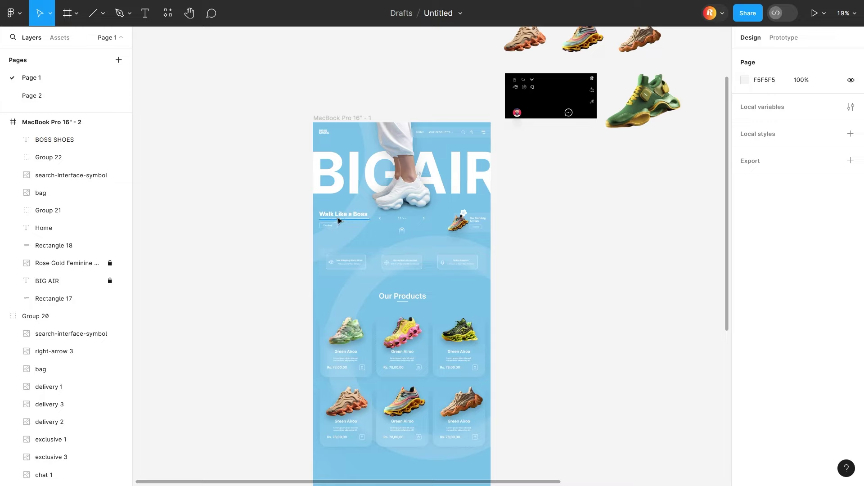
{"action": "scroll", "coordinate": [339, 220], "scroll_direction": "right", "scroll_amount": 5}
{"action": "scroll", "coordinate": [407, 212], "scroll_direction": "up", "scroll_amount": 5}
{"action": "key", "text": "t"}
{"action": "left_click", "coordinate": [291, 220]}
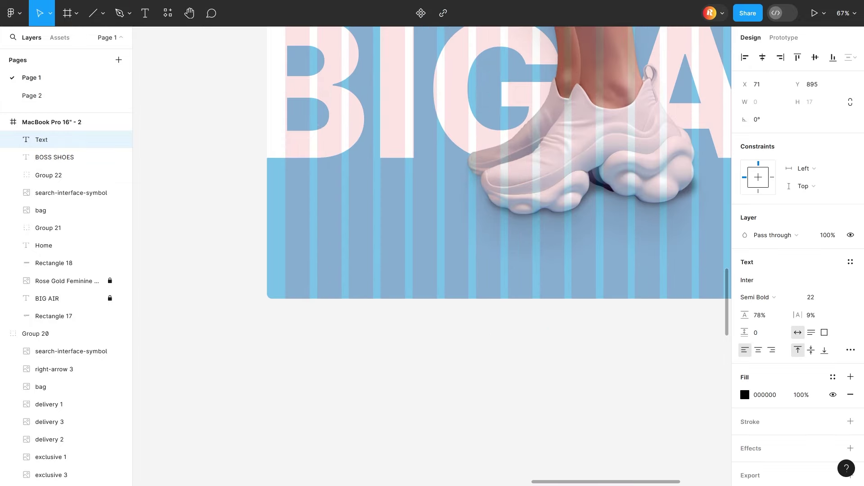
{"action": "key", "text": "Escape"}
{"action": "key", "text": "t"}
{"action": "left_click", "coordinate": [296, 215]}
{"action": "type", "text": "Wa"}
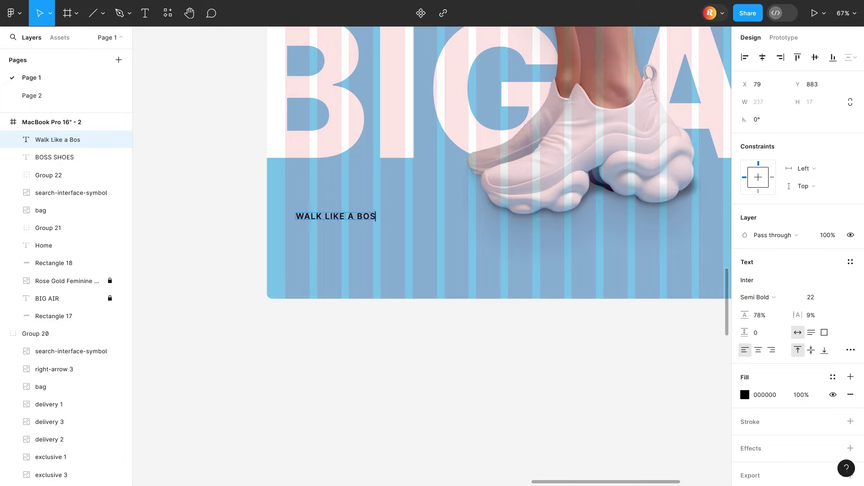
{"action": "type", "text": "S"}
- Make the heading Title case, white FFFFFF, size 42, letter spacing 0, snug under BIG AIR
{"action": "left_click", "coordinate": [850, 350]}
{"action": "left_click", "coordinate": [705, 354]}
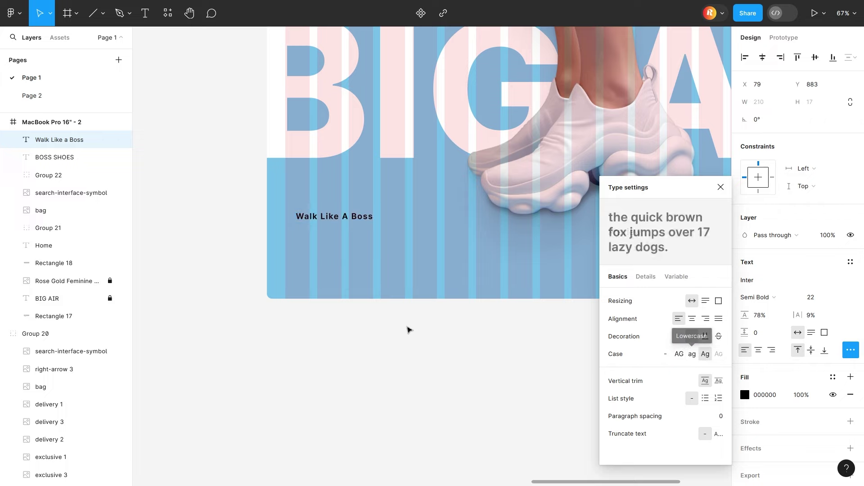
{"action": "key", "text": "Escape"}
{"action": "left_click", "coordinate": [745, 395]}
{"action": "left_click", "coordinate": [600, 202]}
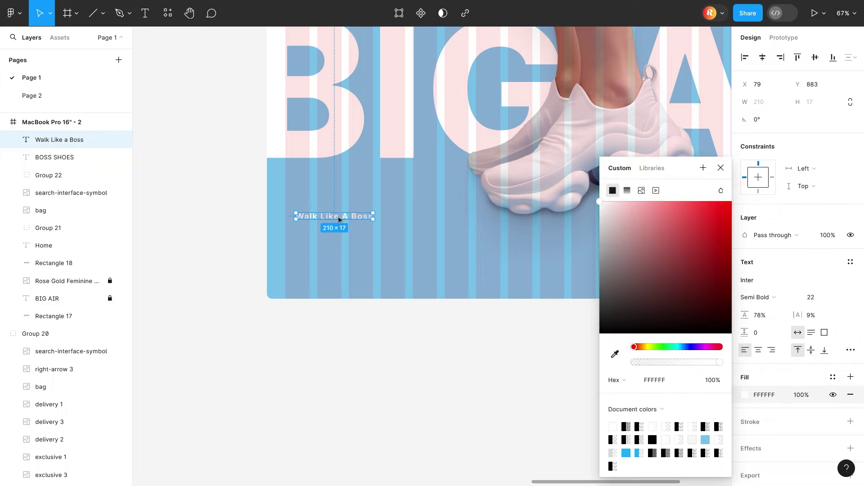
{"action": "left_click", "coordinate": [808, 298]}
{"action": "type", "text": "42"}
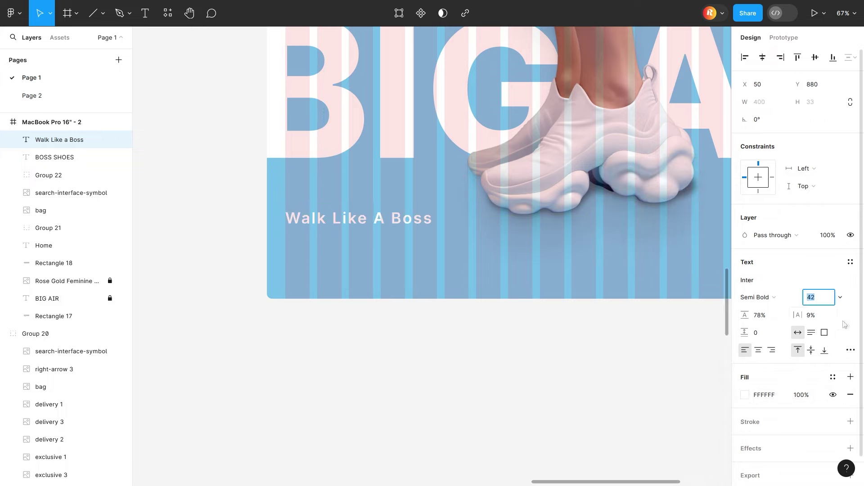
{"action": "left_click", "coordinate": [811, 315]}
{"action": "type", "text": "0"}
{"action": "key", "text": "Return"}
{"action": "key", "text": "Escape"}
{"action": "left_click_drag", "start_coordinate": [360, 228], "coordinate": [356, 220]}
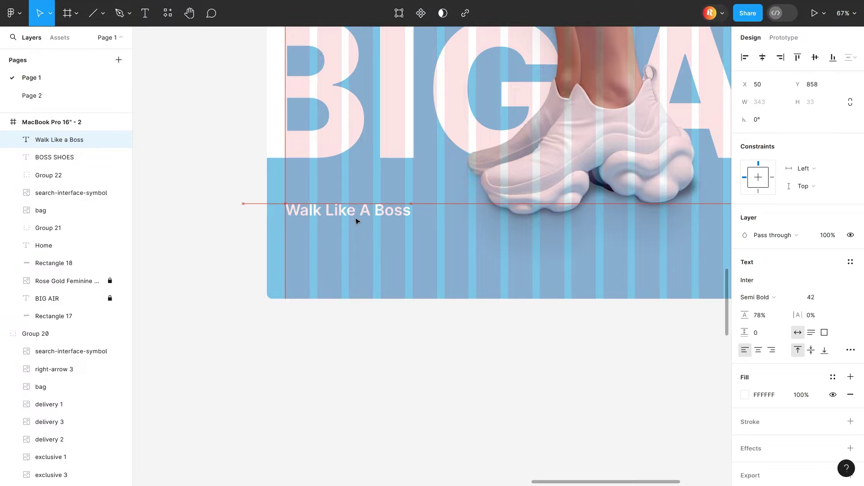
{"action": "key", "text": "Escape"}
{"action": "scroll", "coordinate": [331, 286], "scroll_direction": "down", "scroll_amount": 5}
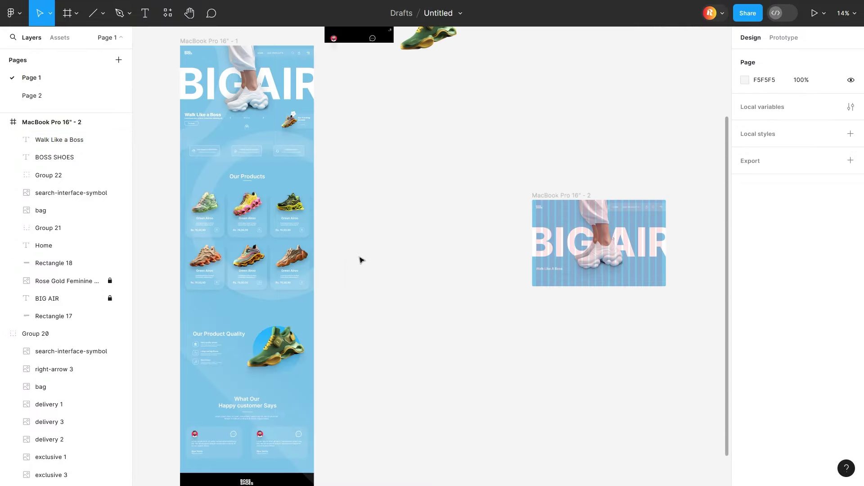
- Copy the first lorem ipsum sentence from loremipsum.io in a new browser tab
{"action": "key", "text": "ctrl+t"}
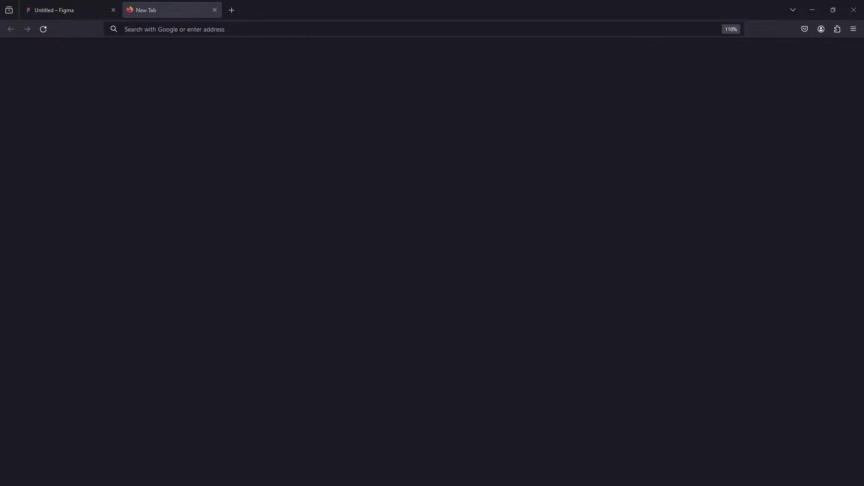
{"action": "left_click", "coordinate": [151, 29]}
{"action": "type", "text": "loremipsum.io"}
{"action": "left_click", "coordinate": [169, 45]}
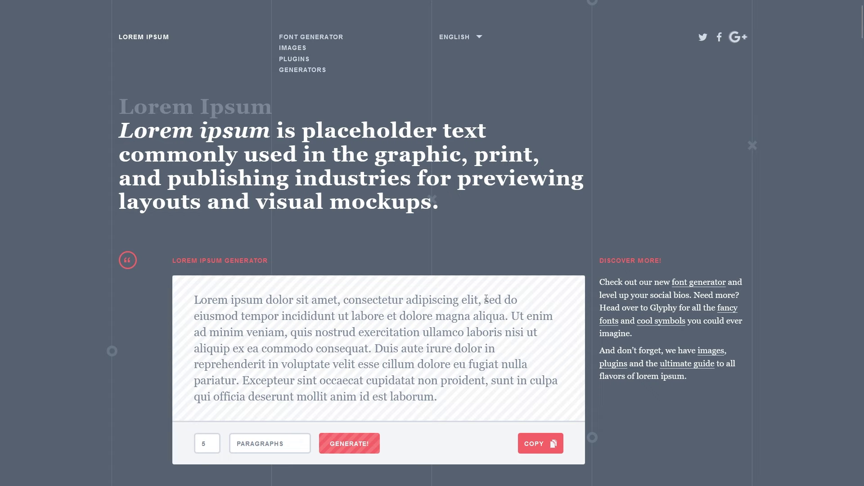
{"action": "left_click_drag", "start_coordinate": [486, 298], "coordinate": [191, 300]}
{"action": "key", "text": "ctrl+Tab"}
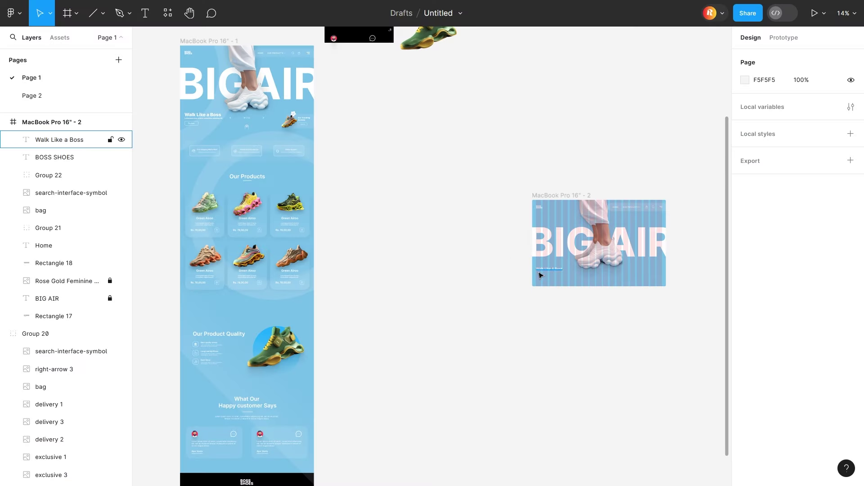
{"action": "scroll", "coordinate": [479, 272], "scroll_direction": "up", "scroll_amount": 3}
- Paste the lorem ipsum sentence as a new text layer at size 18
{"action": "key", "text": "t"}
{"action": "left_click", "coordinate": [346, 279]}
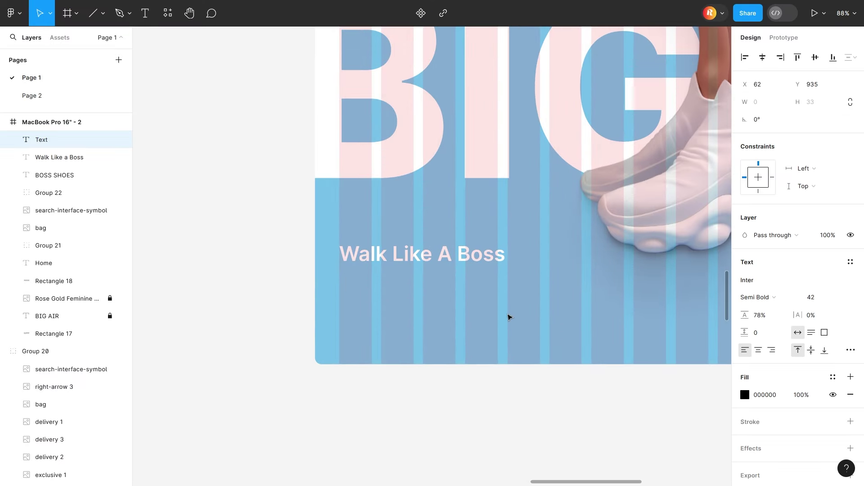
{"action": "type", "text": "Lorem Ipsum Dolor Sit Amet, Consectetur Adipiscing Elit"}
{"action": "key", "text": "ctrl+a"}
{"action": "left_click", "coordinate": [810, 297]}
{"action": "type", "text": "18"}
{"action": "key", "text": "Return"}
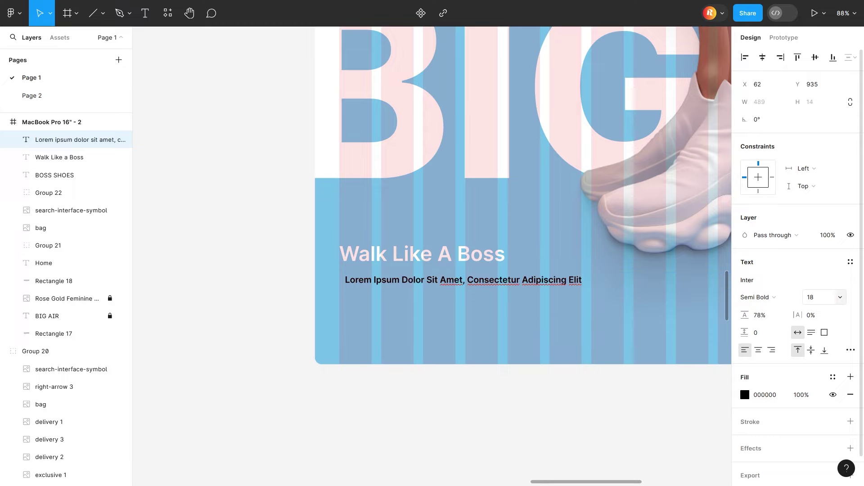
{"action": "key", "text": "Escape"}
- Move the lorem subtitle just under the heading and make it white
{"action": "left_click_drag", "start_coordinate": [527, 281], "coordinate": [520, 274]}
{"action": "left_click", "coordinate": [745, 394]}
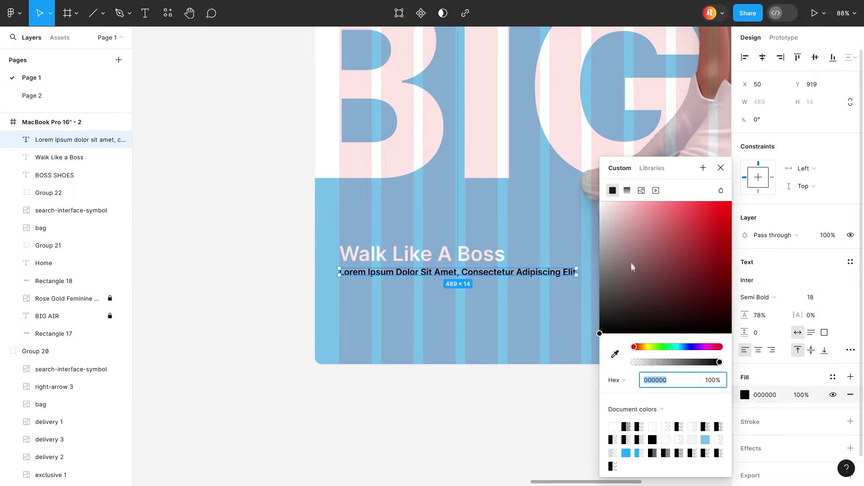
{"action": "left_click", "coordinate": [606, 198]}
{"action": "left_click", "coordinate": [503, 327]}
{"action": "left_click", "coordinate": [495, 274]}
{"action": "mouse_move", "coordinate": [504, 274]}
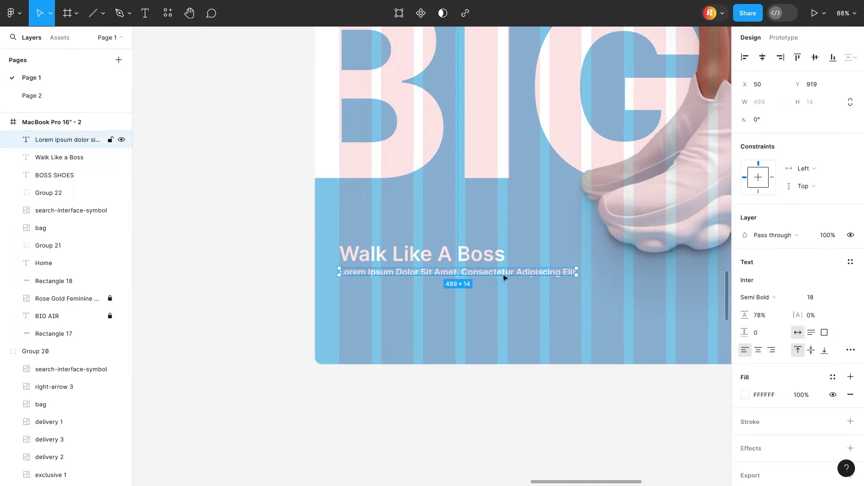
- Draw a 172×46 button rectangle below the subtitle
{"action": "left_click", "coordinate": [103, 13]}
{"action": "left_click", "coordinate": [113, 35]}
{"action": "left_click_drag", "start_coordinate": [339, 284], "coordinate": [418, 306]}
- Round the rectangle's corners, remove its grey fill, and give it a white outline
{"action": "left_click_drag", "start_coordinate": [799, 118], "coordinate": [841, 117]}
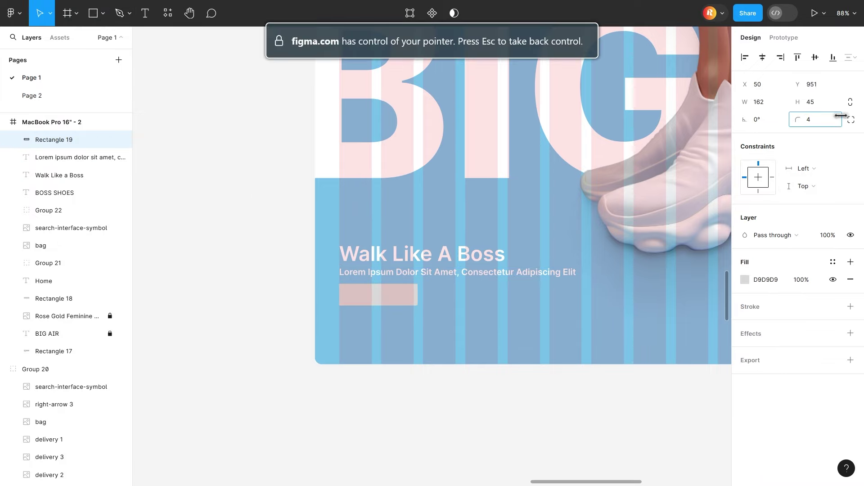
{"action": "left_click", "coordinate": [850, 280]}
{"action": "left_click", "coordinate": [745, 307]}
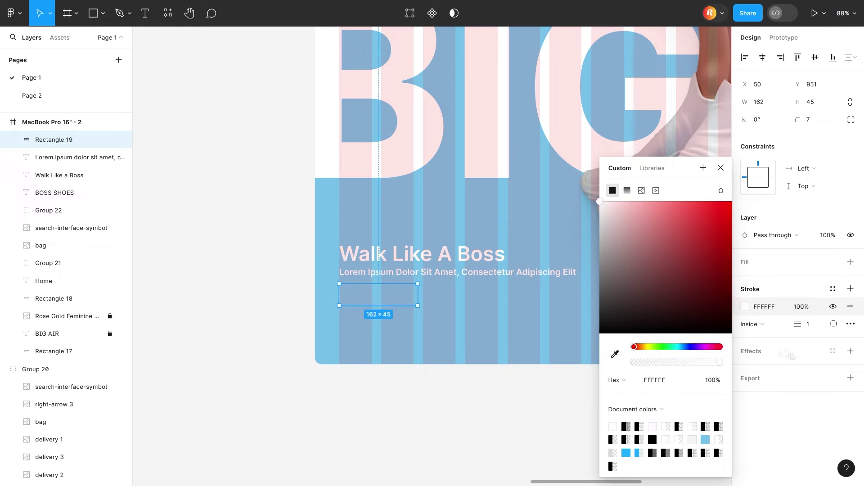
{"action": "left_click", "coordinate": [403, 428]}
- Add a white 'Explore' label centred inside the button and adjust its font size
{"action": "key", "text": "t"}
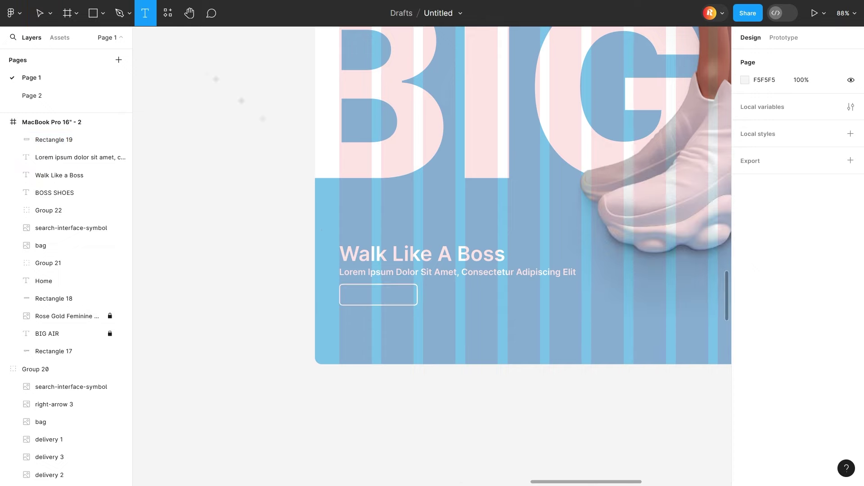
{"action": "left_click", "coordinate": [351, 291]}
{"action": "type", "text": "Explore"}
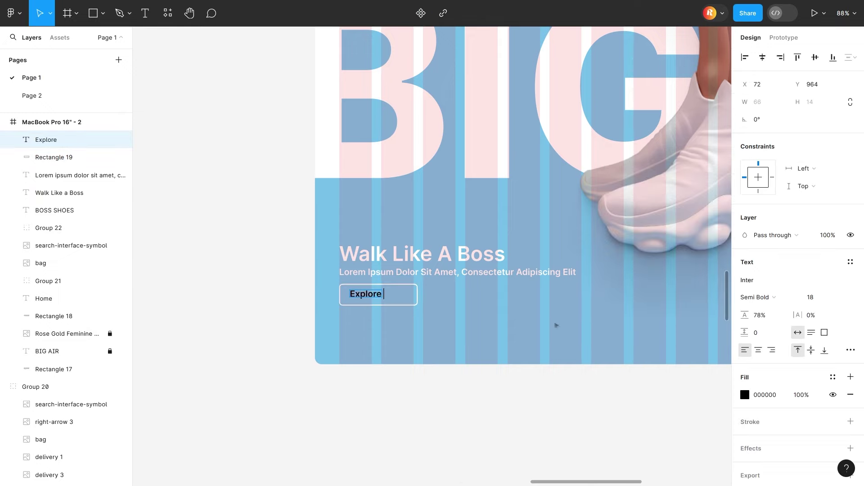
{"action": "left_click", "coordinate": [745, 395]}
{"action": "left_click", "coordinate": [612, 427]}
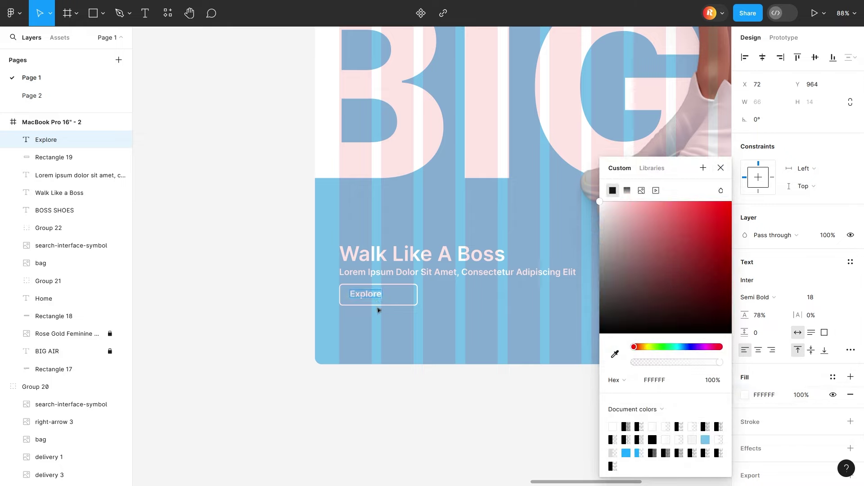
{"action": "left_click_drag", "start_coordinate": [378, 295], "coordinate": [383, 295]}
{"action": "left_click", "coordinate": [809, 298]}
{"action": "type", "text": "24"}
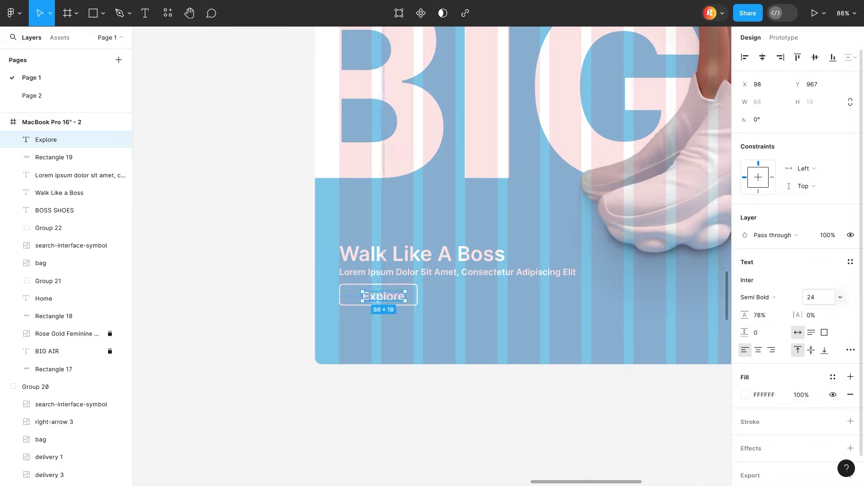
- Apply a different font weight to the Explore label
{"action": "left_click", "coordinate": [423, 313]}
{"action": "left_click", "coordinate": [388, 299]}
{"action": "left_click", "coordinate": [386, 343]}
{"action": "left_click", "coordinate": [389, 306]}
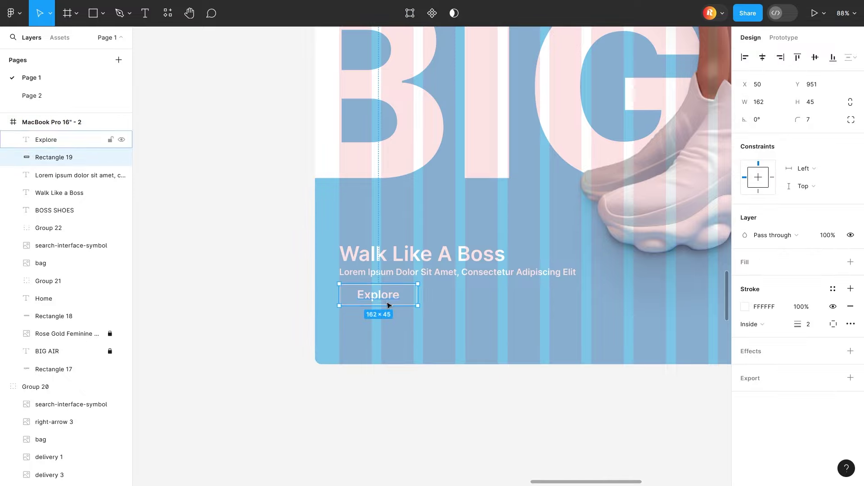
{"action": "left_click", "coordinate": [378, 295]}
{"action": "left_click", "coordinate": [766, 297]}
{"action": "left_click", "coordinate": [769, 271]}
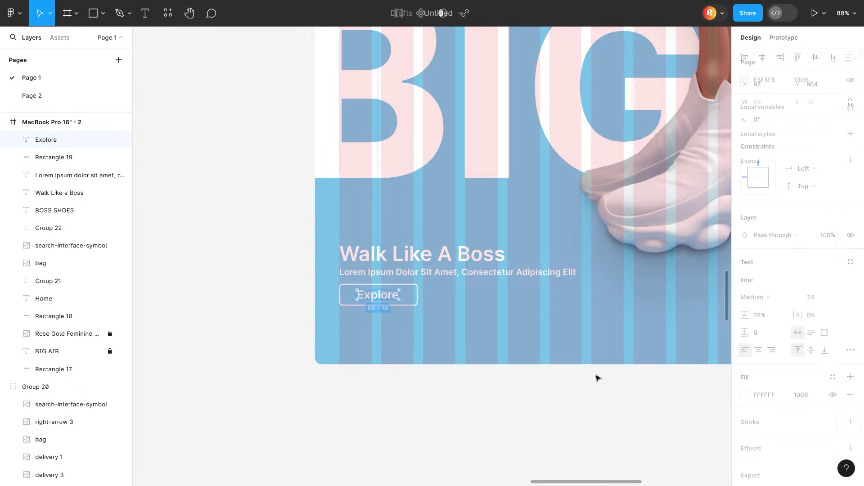
{"action": "left_click", "coordinate": [599, 376]}
{"action": "scroll", "coordinate": [362, 342], "scroll_direction": "down", "scroll_amount": 3}
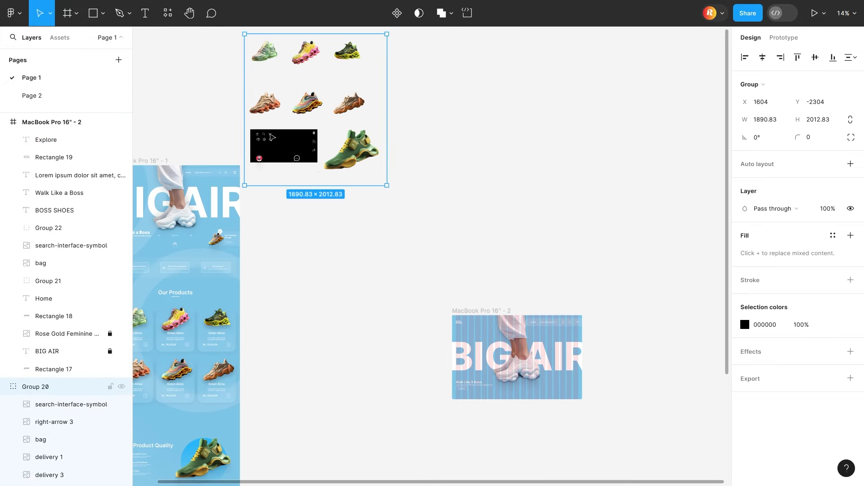
- Bring a copy of the arrow below the sneaker, rotate it 180°, and duplicate it
{"action": "mouse_move", "coordinate": [271, 134]}
{"action": "left_mouse_down"}
{"action": "mouse_move", "coordinate": [507, 393]}
{"action": "mouse_move", "coordinate": [504, 386]}
{"action": "left_mouse_up"}
{"action": "scroll", "coordinate": [508, 393], "scroll_direction": "up", "scroll_amount": 10}
{"action": "left_click_drag", "start_coordinate": [495, 373], "coordinate": [540, 376]}
{"action": "scroll", "coordinate": [515, 428], "scroll_direction": "down", "scroll_amount": 5}
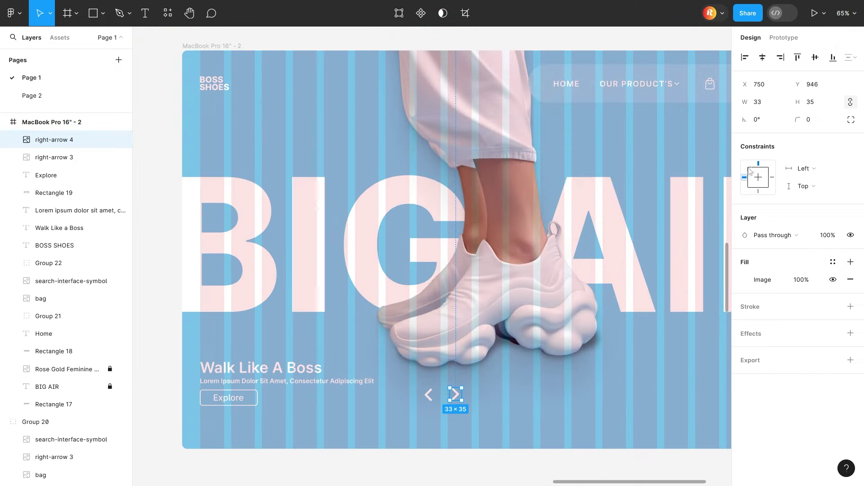
{"action": "left_click", "coordinate": [54, 157], "text": "shift"}
- Space the two arrows widely apart and position the pair beneath the sneaker
{"action": "left_click_drag", "start_coordinate": [745, 137], "coordinate": [580, 139]}
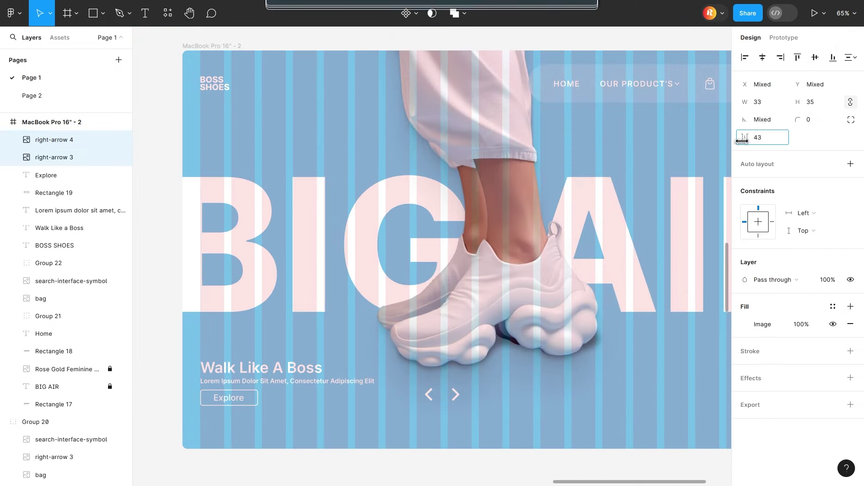
{"action": "mouse_move", "coordinate": [567, 394]}
{"action": "left_mouse_down"}
{"action": "mouse_move", "coordinate": [543, 391]}
{"action": "mouse_move", "coordinate": [537, 402]}
{"action": "left_mouse_up"}
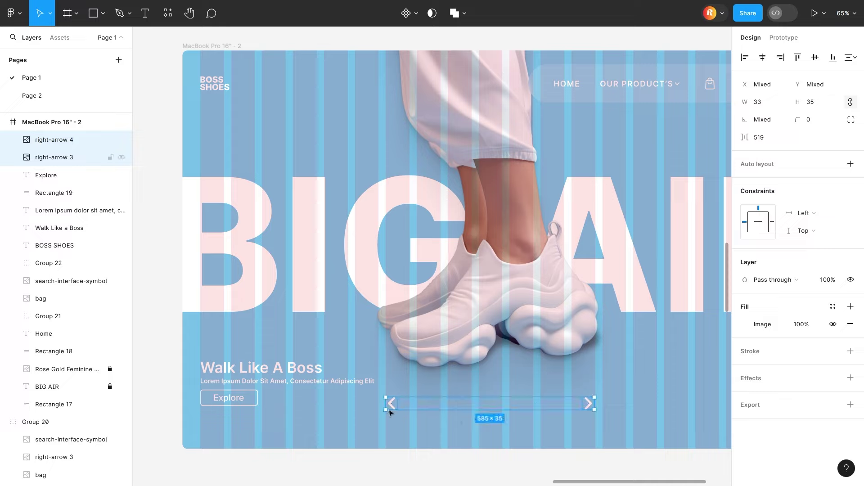
{"action": "left_click_drag", "start_coordinate": [744, 137], "coordinate": [756, 138]}
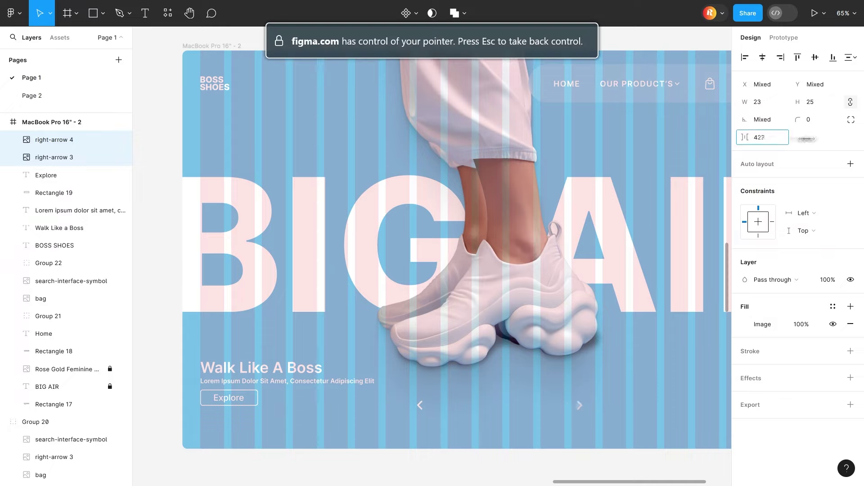
{"action": "left_click_drag", "start_coordinate": [509, 407], "coordinate": [506, 405]}
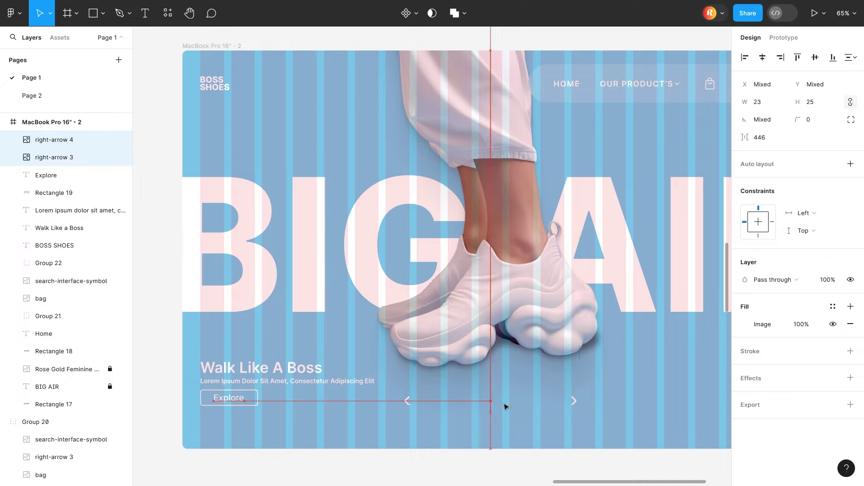
{"action": "key", "text": "Escape"}
{"action": "scroll", "coordinate": [495, 428], "scroll_direction": "up", "scroll_amount": 5}
- Add a white (FFFFFF) bold '01/05' counter between the slider arrows and adjust its font size
{"action": "left_click", "coordinate": [455, 344]}
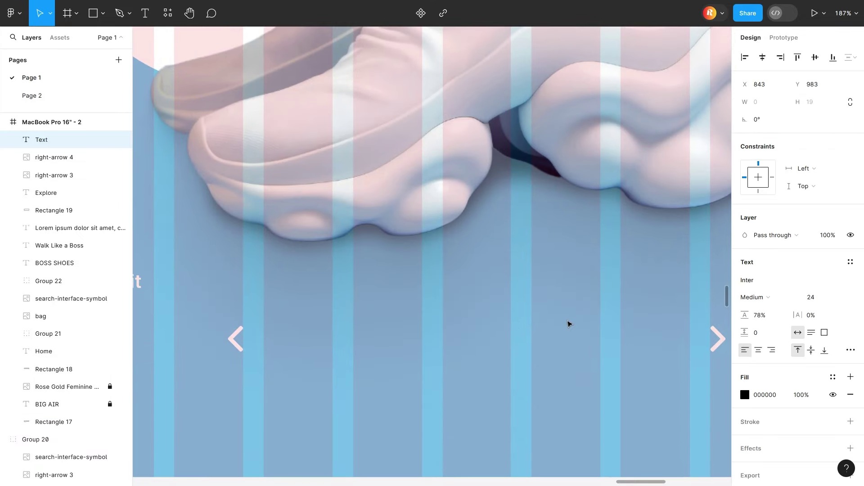
{"action": "type", "text": "01/05"}
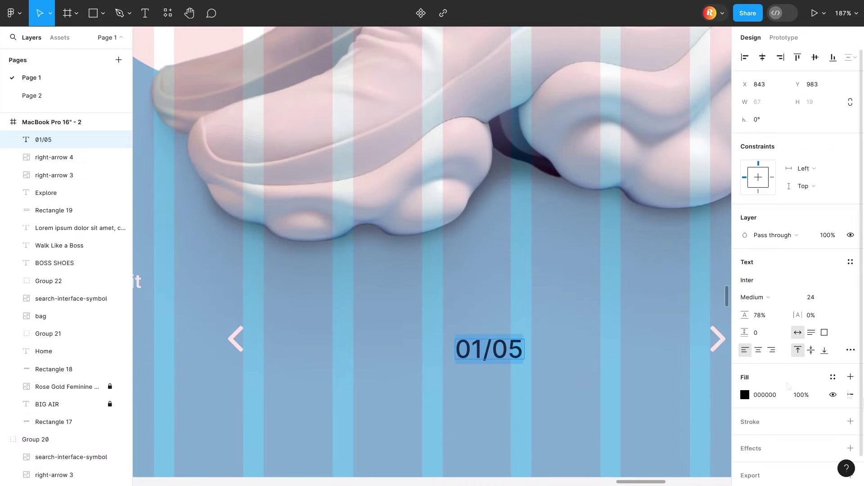
{"action": "left_click", "coordinate": [745, 395]}
{"action": "left_click", "coordinate": [675, 362]}
{"action": "type", "text": "FFFFFF"}
{"action": "key", "text": "Return"}
{"action": "left_click", "coordinate": [754, 298]}
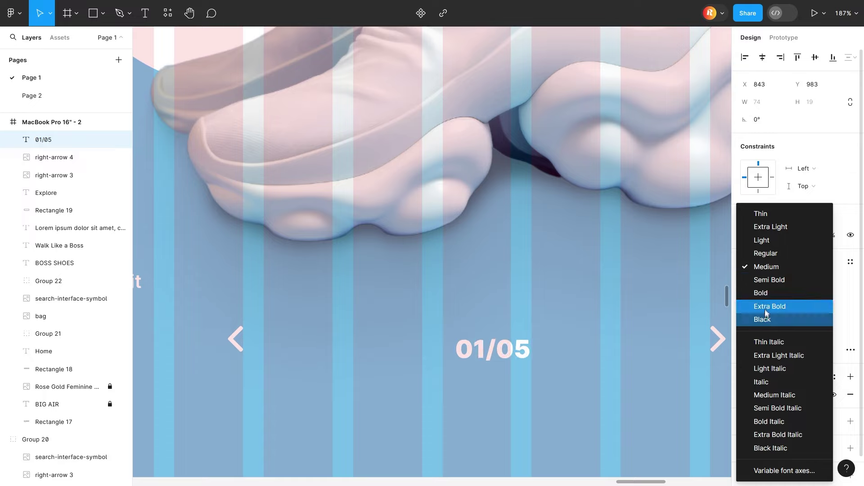
{"action": "left_click", "coordinate": [760, 293]}
{"action": "left_click", "coordinate": [748, 280]}
{"action": "left_click", "coordinate": [817, 297]}
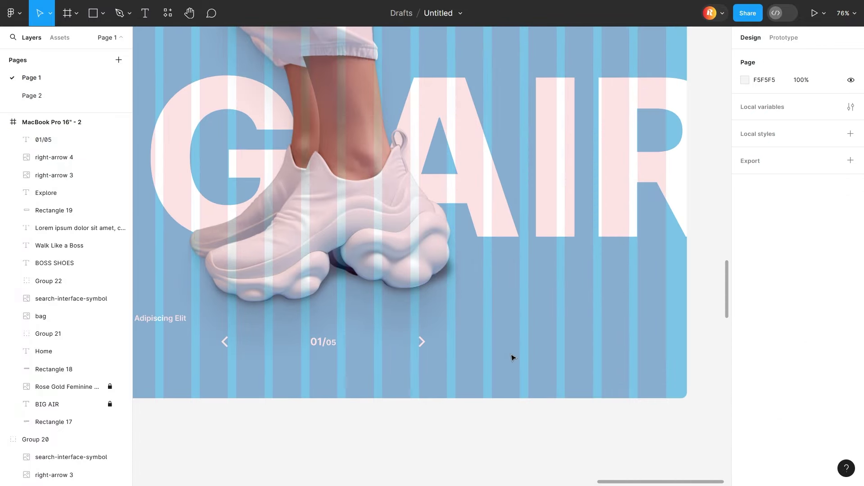
- Draw a card at the hero's lower right with top-left radius 50 and FFFFFF fill at 15%
{"action": "scroll", "coordinate": [414, 192], "scroll_direction": "up", "scroll_amount": 6}
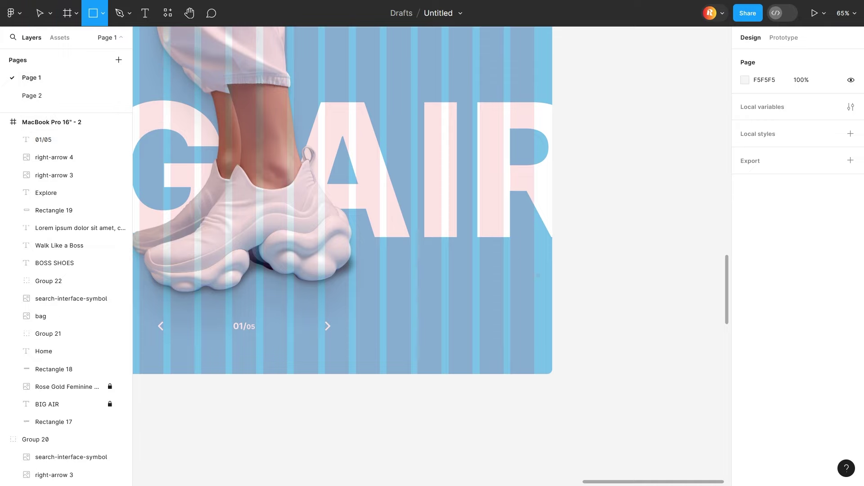
{"action": "left_click_drag", "start_coordinate": [553, 299], "coordinate": [418, 347]}
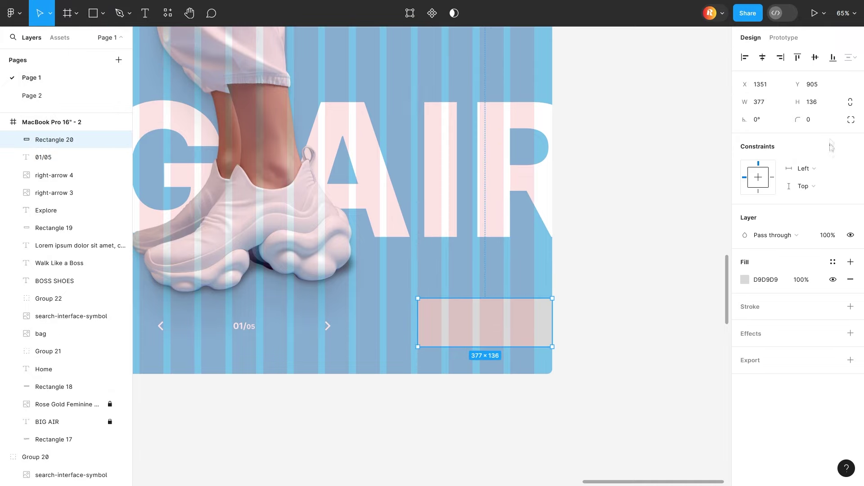
{"action": "left_click", "coordinate": [854, 122]}
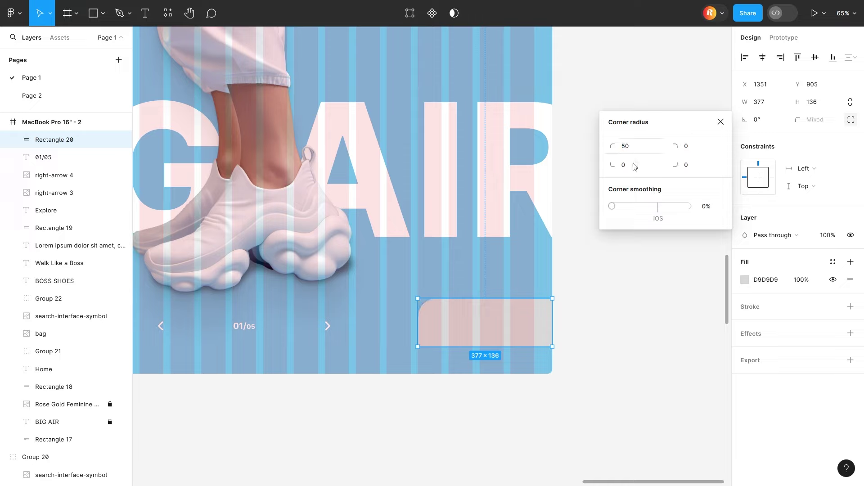
{"action": "type", "text": "50"}
{"action": "left_click", "coordinate": [745, 280]}
{"action": "type", "text": "FFFFFF"}
{"action": "key", "text": "Return"}
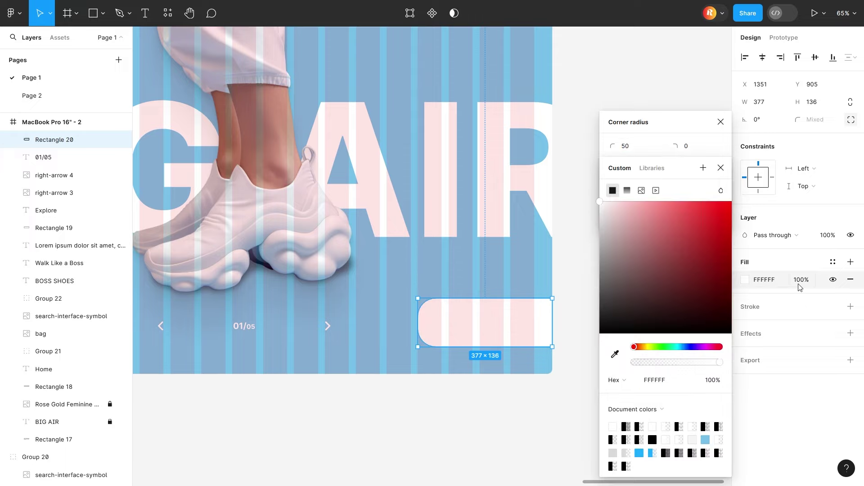
{"action": "left_click", "coordinate": [800, 280]}
{"action": "type", "text": "15"}
{"action": "key", "text": "Return"}
{"action": "left_click", "coordinate": [585, 315]}
{"action": "left_click", "coordinate": [471, 319]}
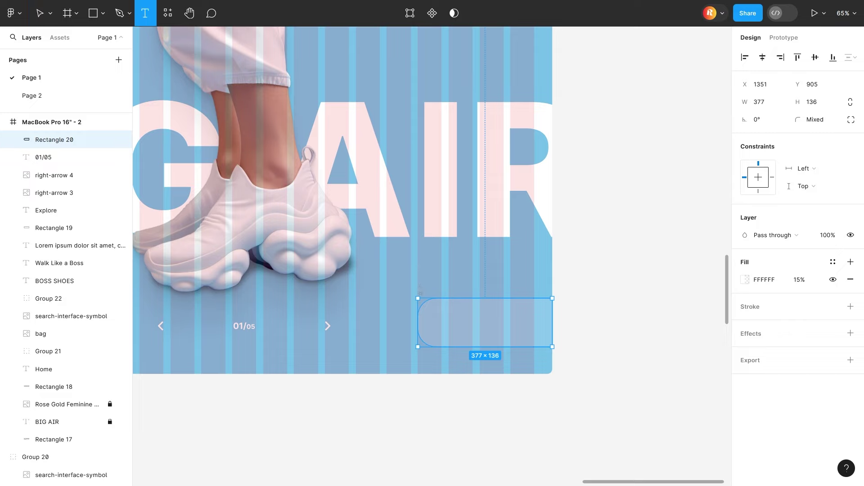
- Add a white 'Our Trending Arivals' heading on the card
{"action": "left_click", "coordinate": [445, 309]}
{"action": "type", "text": "Our Trending Arivals"}
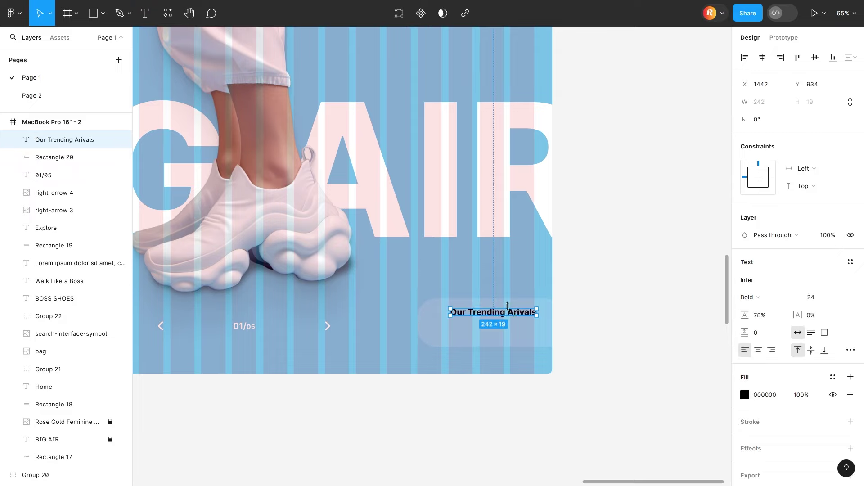
{"action": "left_click_drag", "start_coordinate": [507, 309], "coordinate": [500, 311]}
{"action": "left_click", "coordinate": [746, 395]}
{"action": "left_click", "coordinate": [613, 426]}
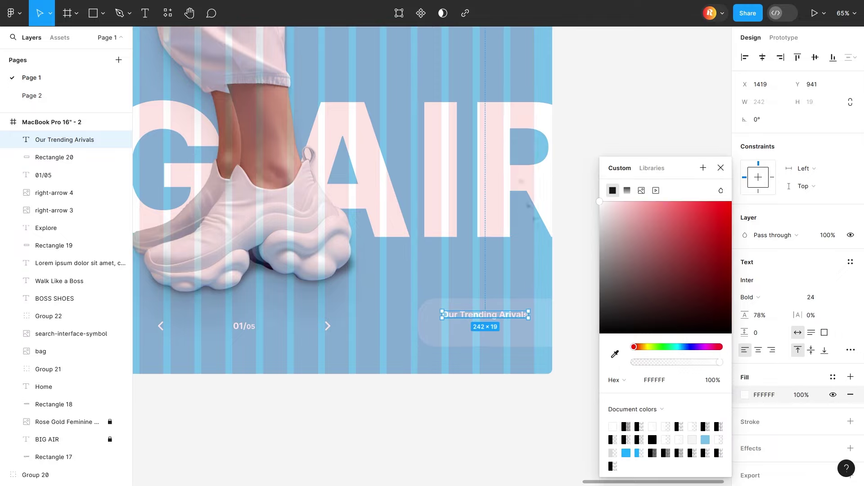
{"action": "left_click", "coordinate": [495, 412]}
- Bring a sneaker image onto the trending card and shrink it to 210.76
{"action": "scroll", "coordinate": [457, 393], "scroll_direction": "down", "scroll_amount": 5}
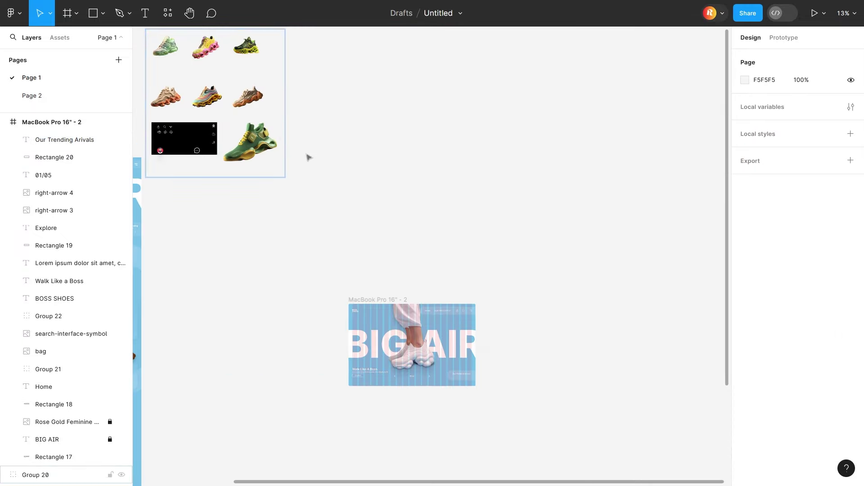
{"action": "scroll", "coordinate": [457, 393], "scroll_direction": "left", "scroll_amount": 3}
{"action": "left_click_drag", "start_coordinate": [306, 95], "coordinate": [554, 373]}
{"action": "scroll", "coordinate": [554, 372], "scroll_direction": "up", "scroll_amount": 3}
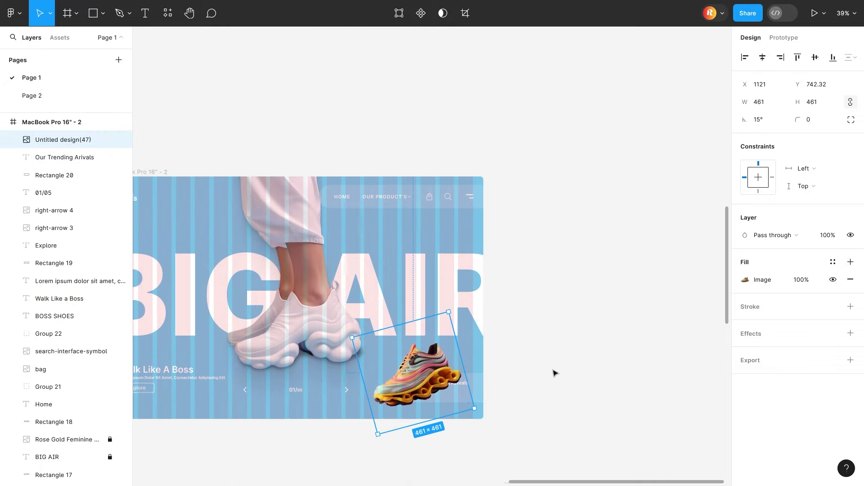
{"action": "scroll", "coordinate": [555, 372], "scroll_direction": "up", "scroll_amount": 2}
{"action": "mouse_move", "coordinate": [500, 361]}
{"action": "left_mouse_down"}
{"action": "mouse_move", "coordinate": [461, 316]}
{"action": "mouse_move", "coordinate": [430, 337]}
{"action": "left_mouse_up"}
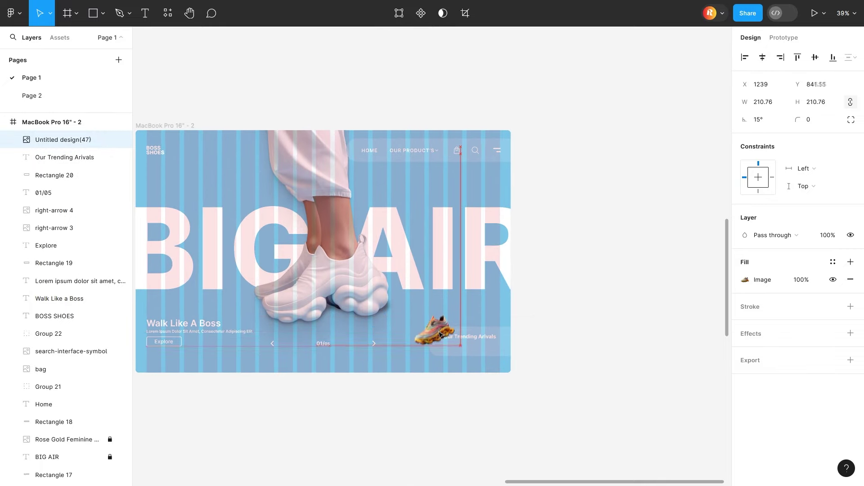
{"action": "scroll", "coordinate": [429, 336], "scroll_direction": "up", "scroll_amount": 3}
{"action": "scroll", "coordinate": [437, 350], "scroll_direction": "up", "scroll_amount": 2}
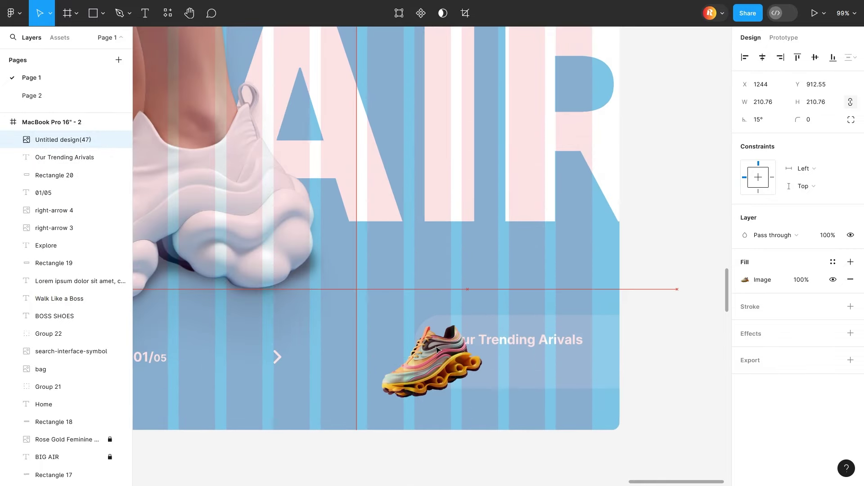
- Set the heading's font size to 18 and shift it right on the card
{"action": "left_click", "coordinate": [517, 344]}
{"action": "left_click", "coordinate": [819, 297]}
{"action": "type", "text": "18"}
{"action": "key", "text": "Return"}
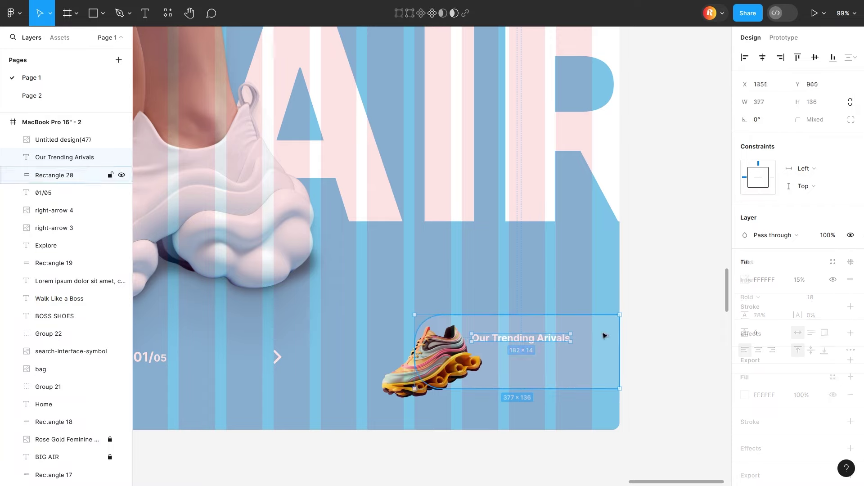
{"action": "left_click_drag", "start_coordinate": [532, 341], "coordinate": [545, 338]}
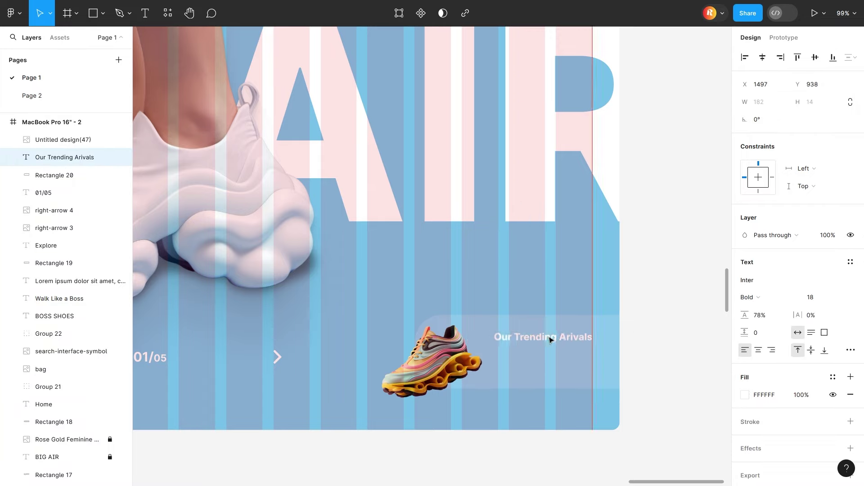
- Round the card's left corners to radius 20
{"action": "left_click", "coordinate": [515, 368]}
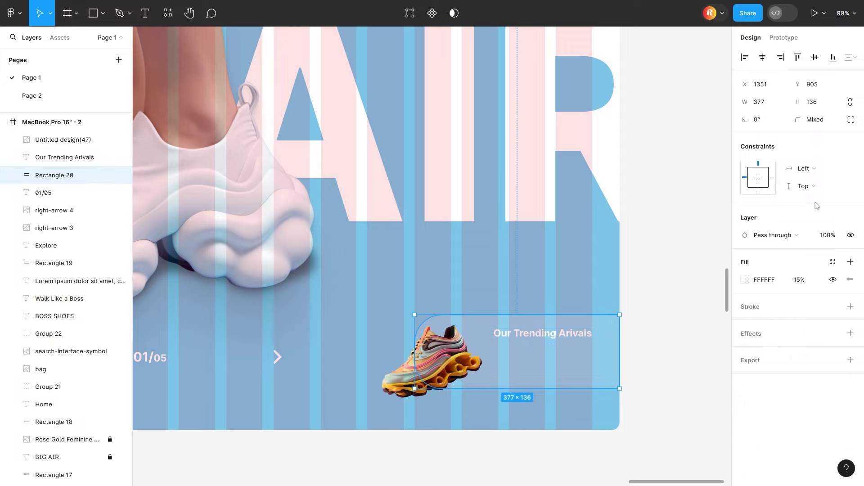
{"action": "left_click", "coordinate": [851, 119]}
{"action": "left_click", "coordinate": [646, 166]}
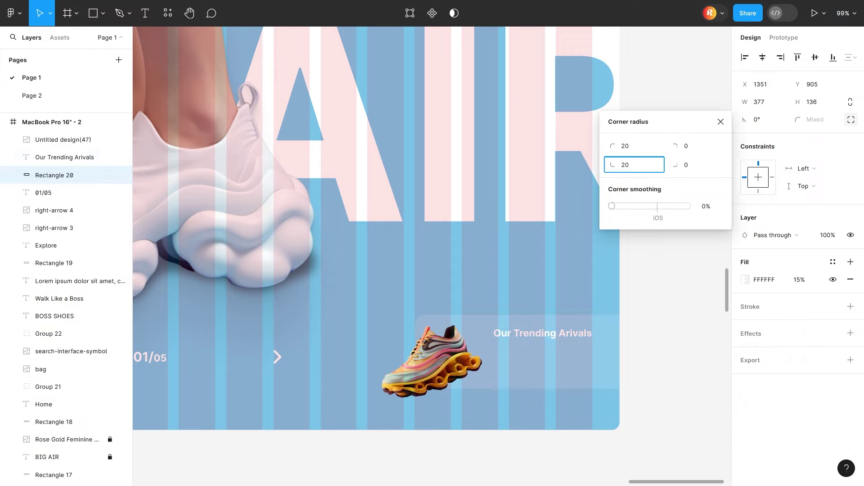
- Raise the sneaker slightly and add a soft shadow with the SmoothShadow plugin
{"action": "left_click_drag", "start_coordinate": [443, 366], "coordinate": [444, 354]}
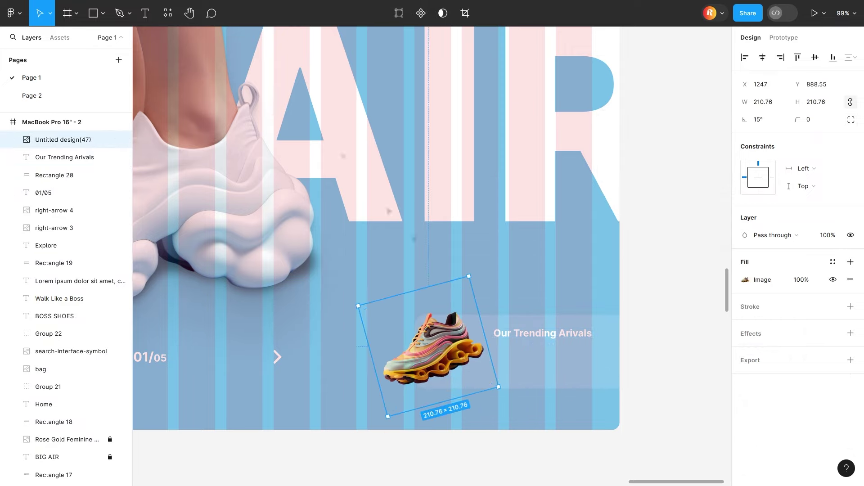
{"action": "right_click", "coordinate": [364, 310]}
{"action": "left_click", "coordinate": [581, 275]}
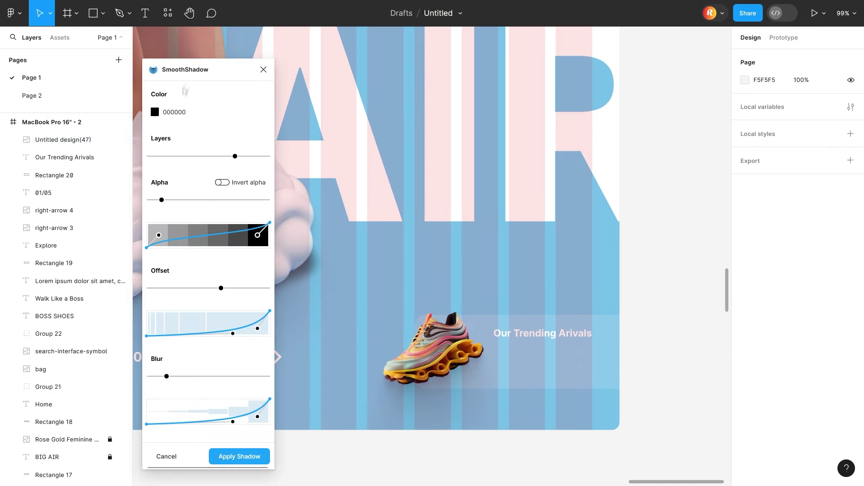
{"action": "left_click", "coordinate": [264, 69]}
- Alt-drag a duplicate of the heading just below it
{"action": "scroll", "coordinate": [405, 360], "scroll_direction": "right", "scroll_amount": 5}
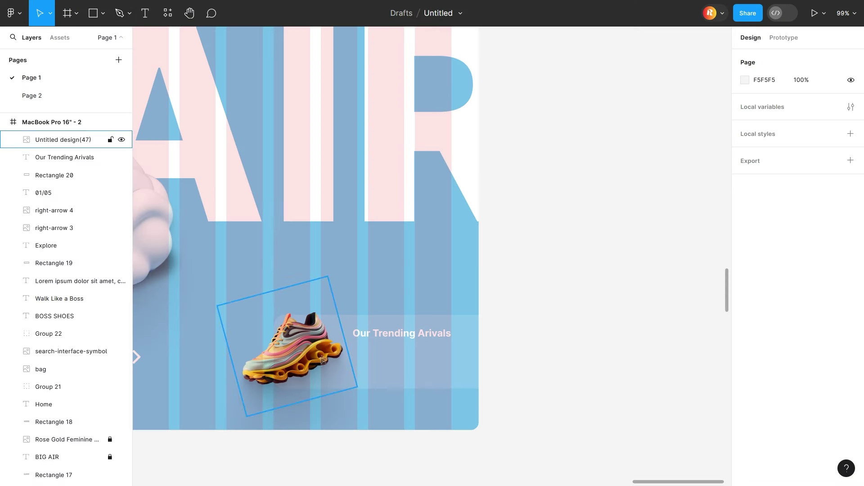
{"action": "left_click", "coordinate": [384, 333]}
{"action": "left_click_drag", "start_coordinate": [387, 342], "coordinate": [387, 353]}
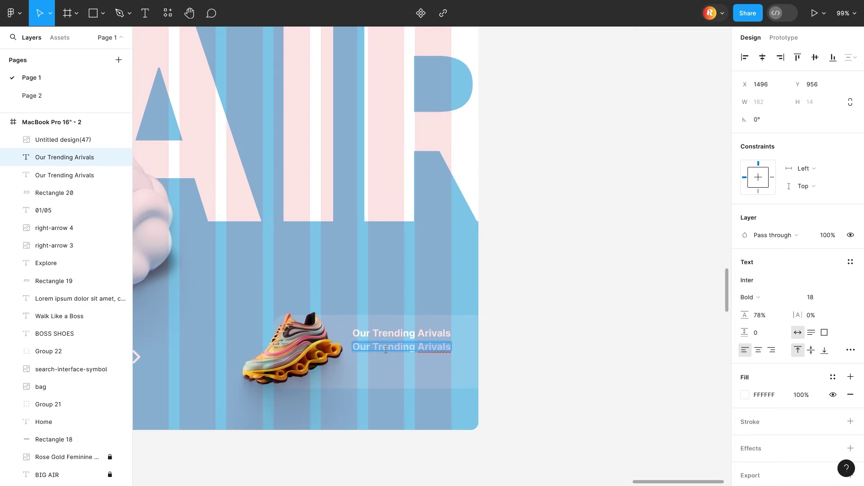
- Turn the copied heading into a 13-size, narrower two-line description with looser line spacing
{"action": "key", "text": "ctrl+shift+r"}
{"action": "key", "text": "ctrl+a"}
{"action": "type", "text": "4"}
{"action": "key", "text": "Return"}
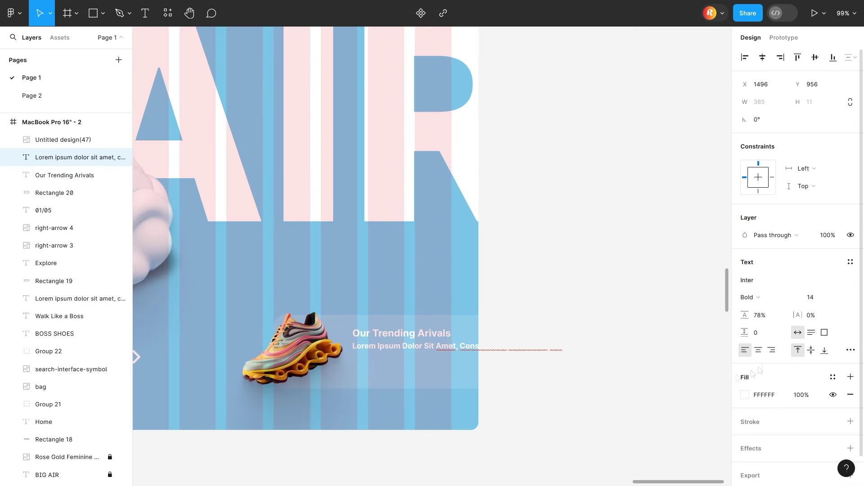
{"action": "left_click_drag", "start_coordinate": [622, 346], "coordinate": [448, 348]}
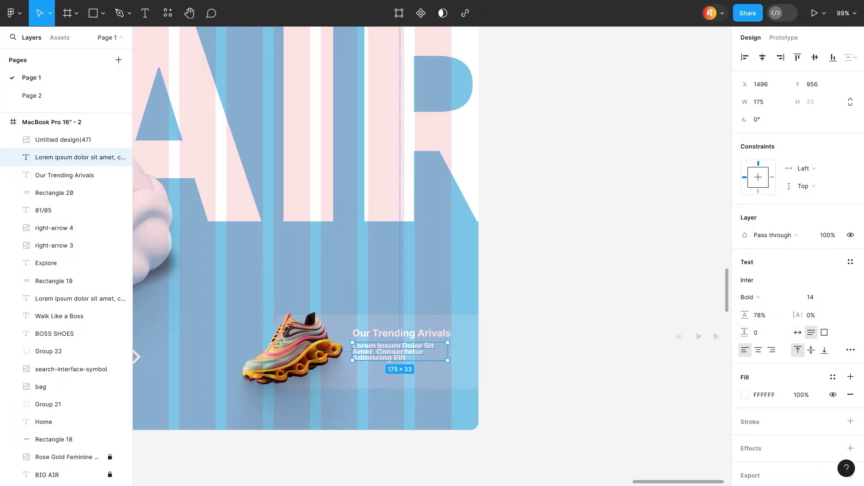
{"action": "left_click_drag", "start_coordinate": [745, 315], "coordinate": [792, 313]}
{"action": "left_click", "coordinate": [815, 298]}
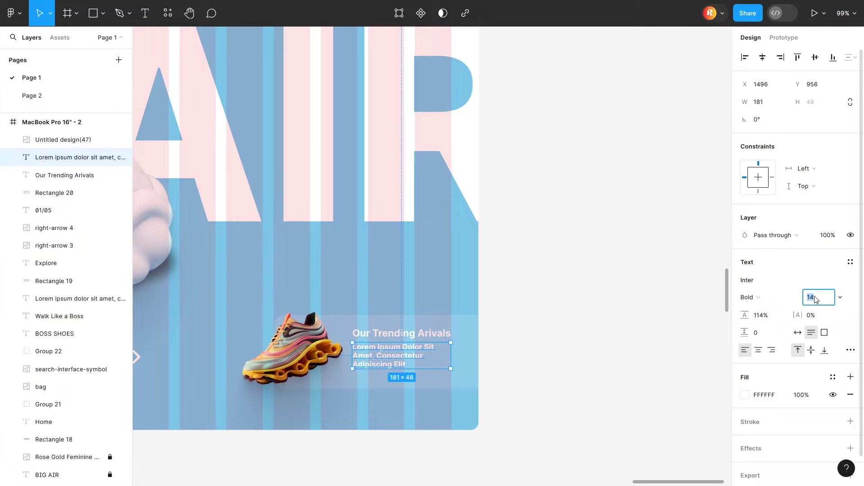
{"action": "type", "text": "13"}
{"action": "key", "text": "Return"}
{"action": "key", "text": "Escape"}
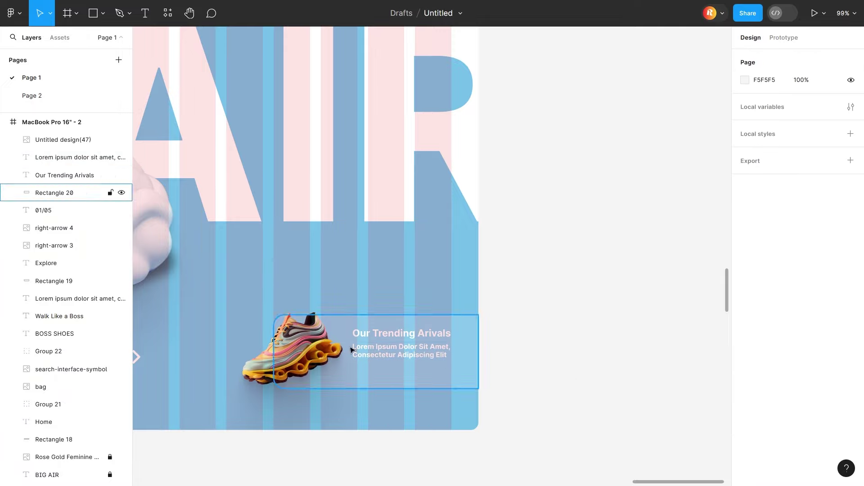
{"action": "key", "text": "r"}
{"action": "scroll", "coordinate": [361, 365], "scroll_direction": "up", "scroll_amount": 5}
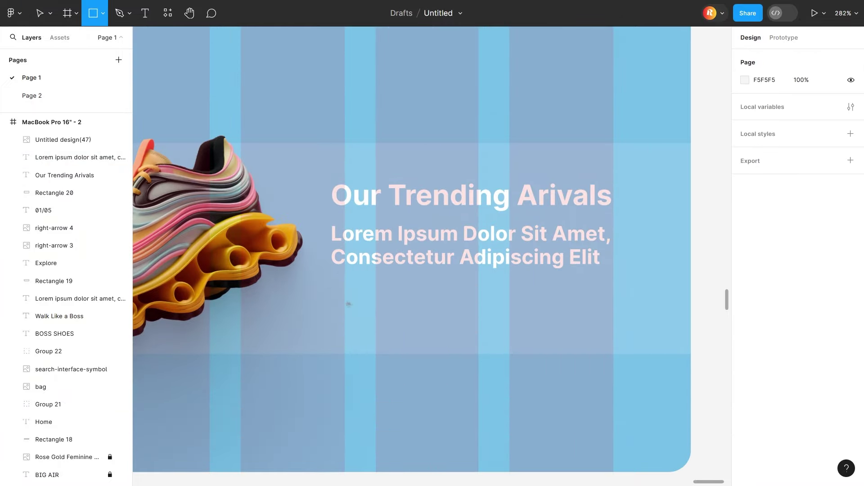
- Draw a rounded button shape below the description with no fill and an outline stroke
{"action": "mouse_move", "coordinate": [331, 291]}
{"action": "left_mouse_down"}
{"action": "mouse_move", "coordinate": [456, 325]}
{"action": "mouse_move", "coordinate": [429, 314]}
{"action": "left_mouse_up"}
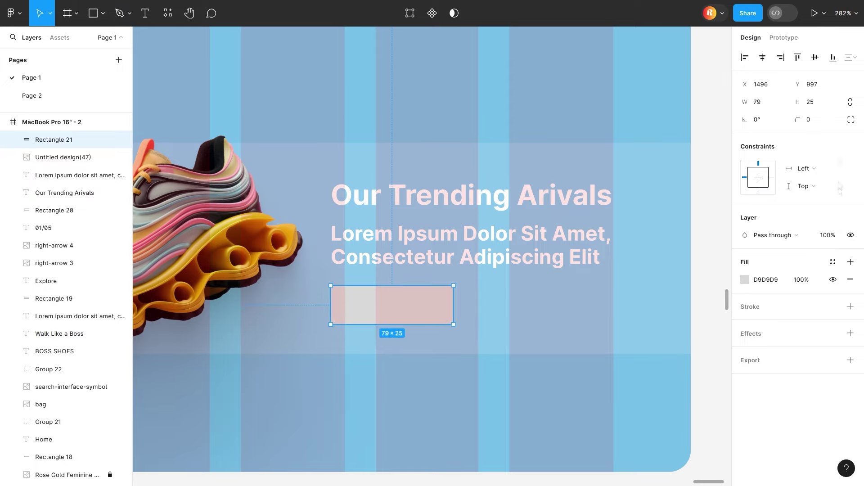
{"action": "left_click_drag", "start_coordinate": [798, 119], "coordinate": [842, 120]}
{"action": "left_click", "coordinate": [850, 279]}
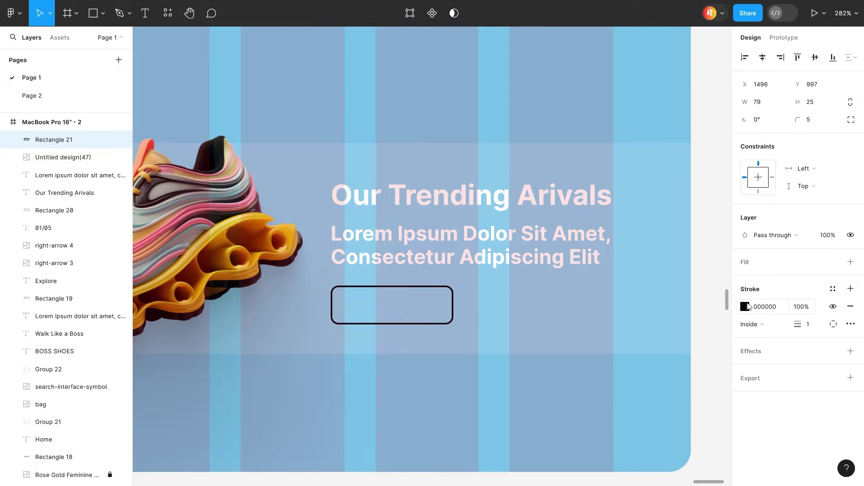
{"action": "left_click", "coordinate": [745, 305]}
{"action": "key", "text": "Escape"}
- Add a size-10 Medium 'Shop Now' label centred inside the button
{"action": "key", "text": "t"}
{"action": "left_click", "coordinate": [354, 303]}
{"action": "type", "text": "Shop No"}
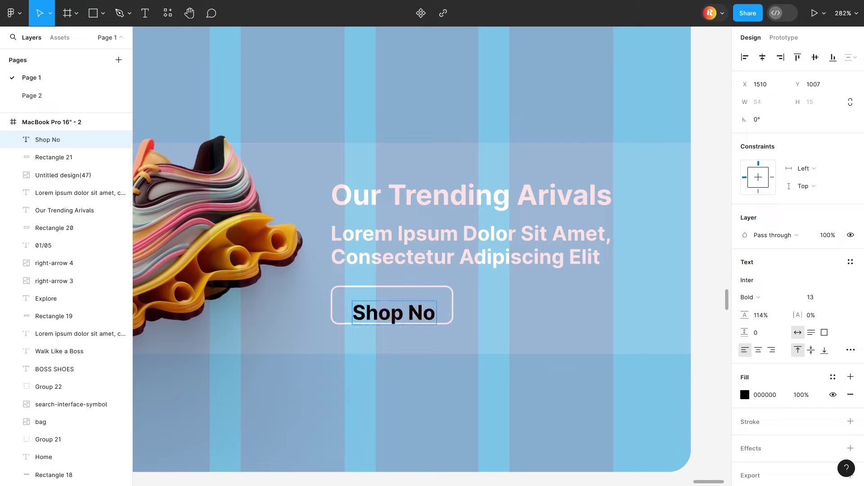
{"action": "type", "text": "w"}
{"action": "key", "text": "ctrl+a"}
{"action": "key", "text": "Return"}
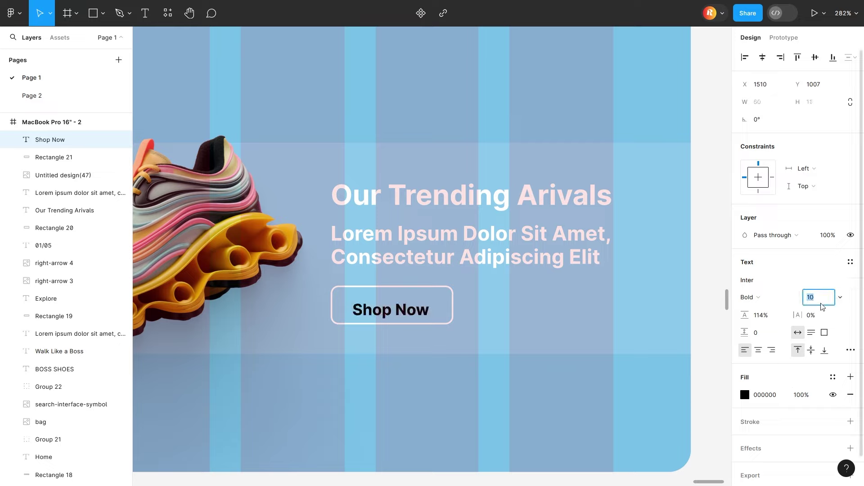
{"action": "left_click", "coordinate": [779, 300]}
{"action": "left_click", "coordinate": [777, 268]}
{"action": "left_click_drag", "start_coordinate": [392, 310], "coordinate": [392, 305]}
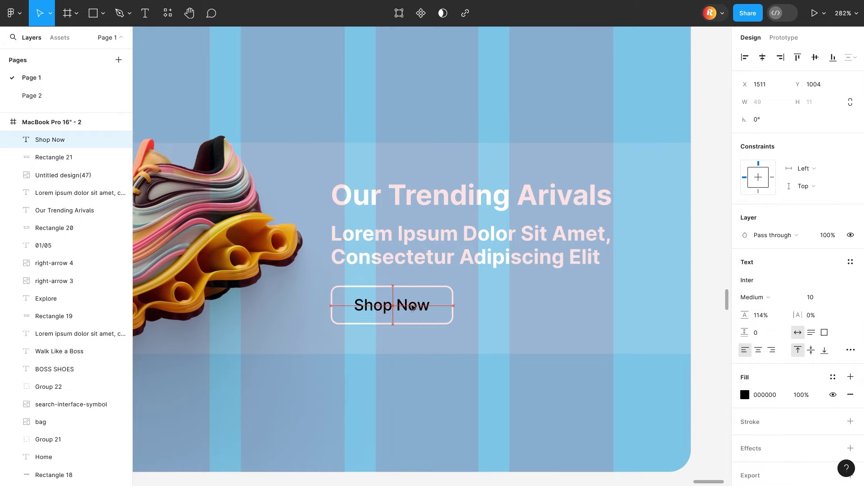
{"action": "left_click", "coordinate": [745, 394]}
{"action": "left_click", "coordinate": [466, 430]}
- Lower the description text's fill opacity to 65%
{"action": "scroll", "coordinate": [465, 430], "scroll_direction": "down", "scroll_amount": 10}
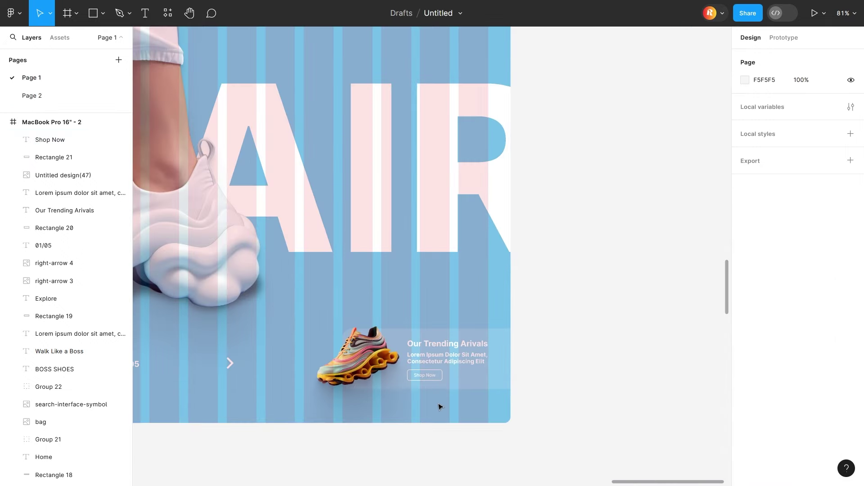
{"action": "left_click", "coordinate": [450, 361]}
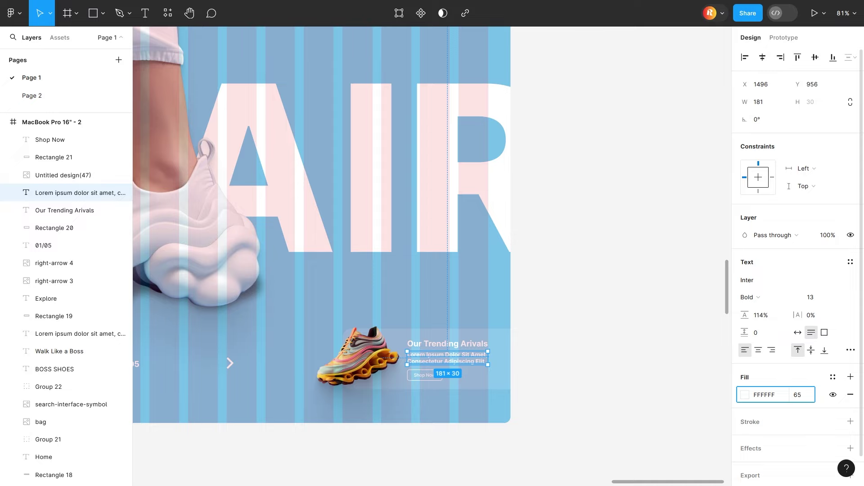
{"action": "left_click", "coordinate": [685, 416]}
{"action": "scroll", "coordinate": [424, 396], "scroll_direction": "down", "scroll_amount": 4}
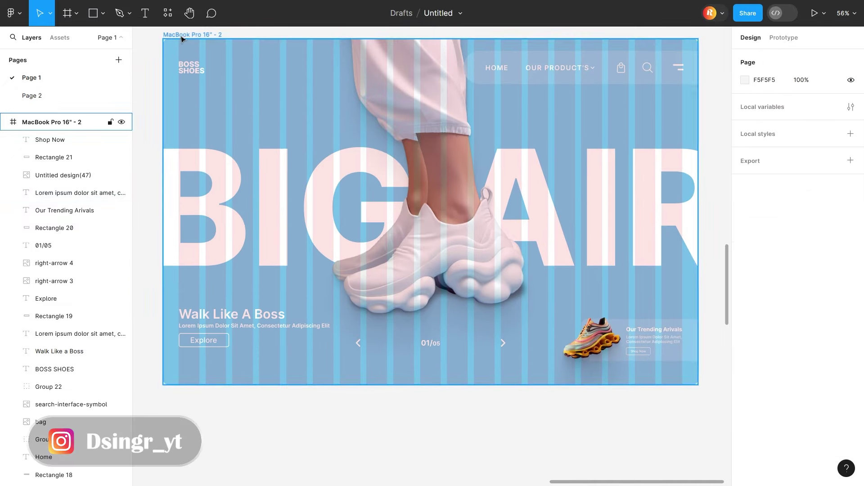
- Make the frame taller and add a 54×78 pill with radius 35, no fill, linear-gradient stroke
{"action": "left_click", "coordinate": [450, 360]}
{"action": "left_click_drag", "start_coordinate": [435, 384], "coordinate": [435, 413]}
{"action": "key", "text": "r"}
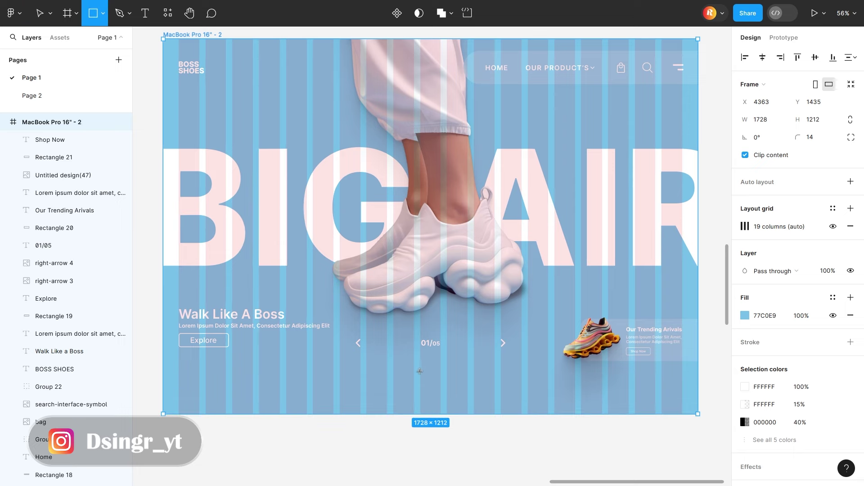
{"action": "left_click_drag", "start_coordinate": [422, 371], "coordinate": [439, 396]}
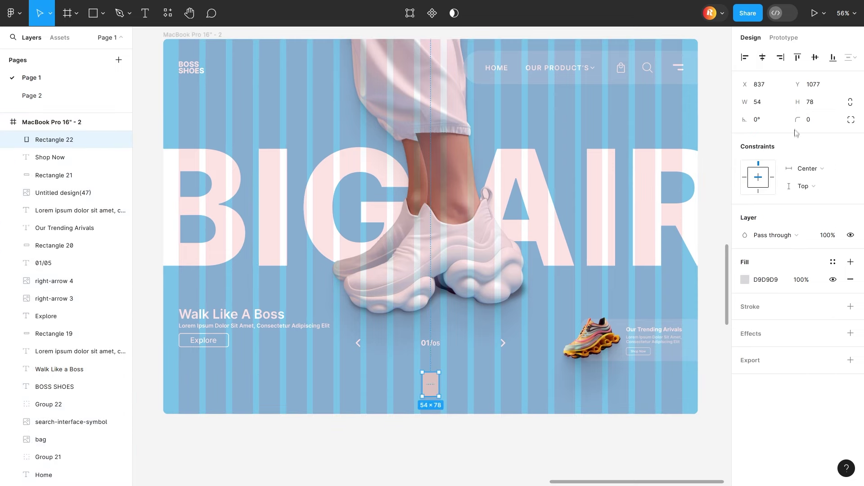
{"action": "left_click_drag", "start_coordinate": [797, 120], "coordinate": [815, 119]}
{"action": "left_click", "coordinate": [745, 280]}
{"action": "left_click", "coordinate": [850, 279]}
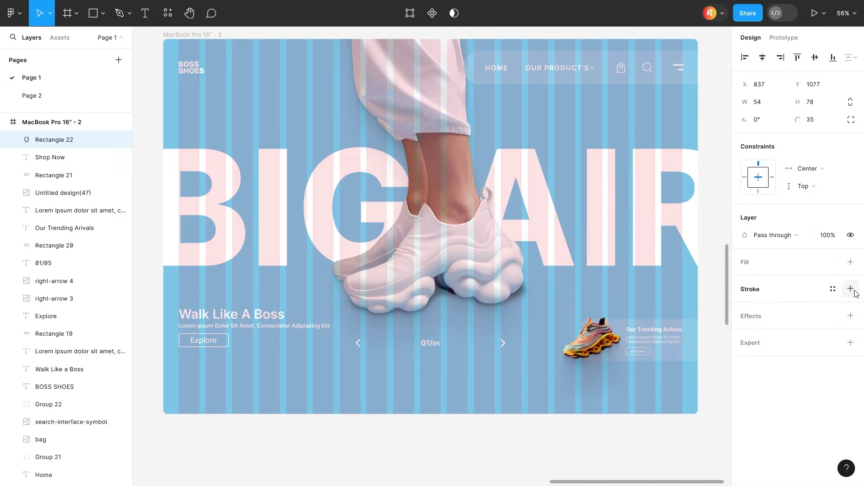
{"action": "left_click", "coordinate": [745, 307]}
{"action": "left_click", "coordinate": [627, 129]}
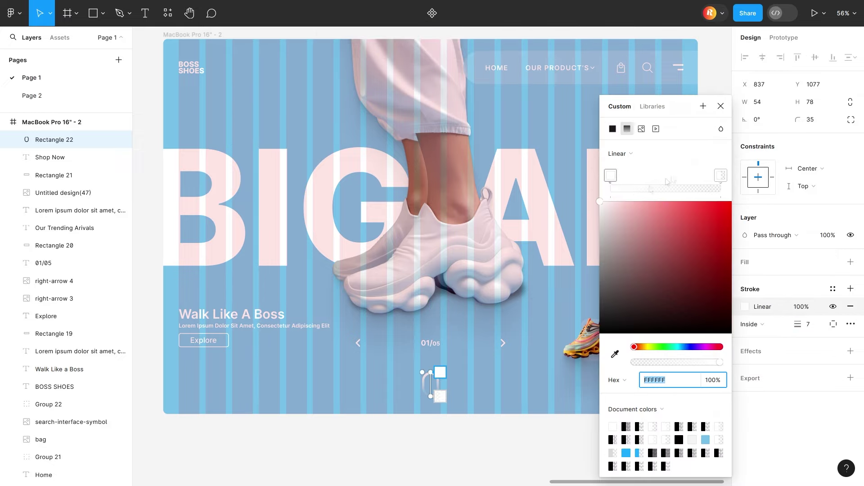
{"action": "left_click", "coordinate": [480, 422]}
- Draw a small circle inside the pill with an FFFFFF-starting linear-gradient fill
{"action": "left_click", "coordinate": [102, 13]}
{"action": "left_click", "coordinate": [113, 81]}
{"action": "scroll", "coordinate": [431, 383], "scroll_direction": "up", "scroll_amount": 5}
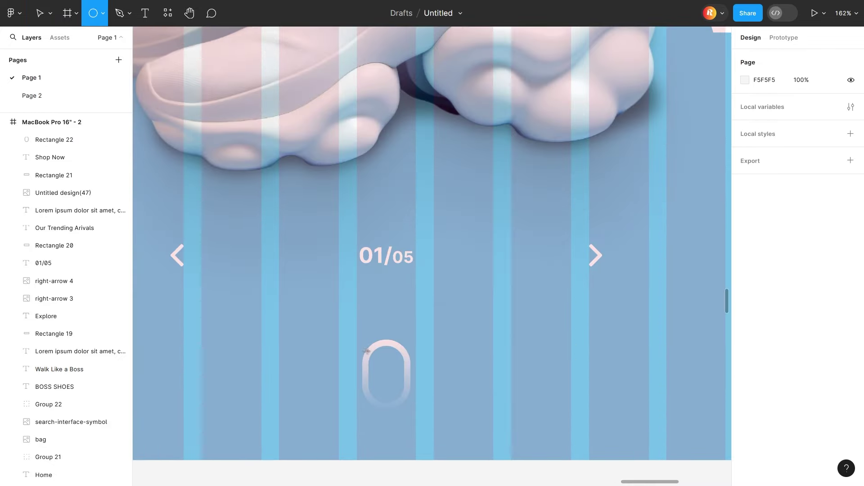
{"action": "mouse_move", "coordinate": [372, 350]}
{"action": "left_mouse_down"}
{"action": "mouse_move", "coordinate": [395, 374]}
{"action": "mouse_move", "coordinate": [388, 376]}
{"action": "left_mouse_up"}
{"action": "left_click", "coordinate": [746, 280]}
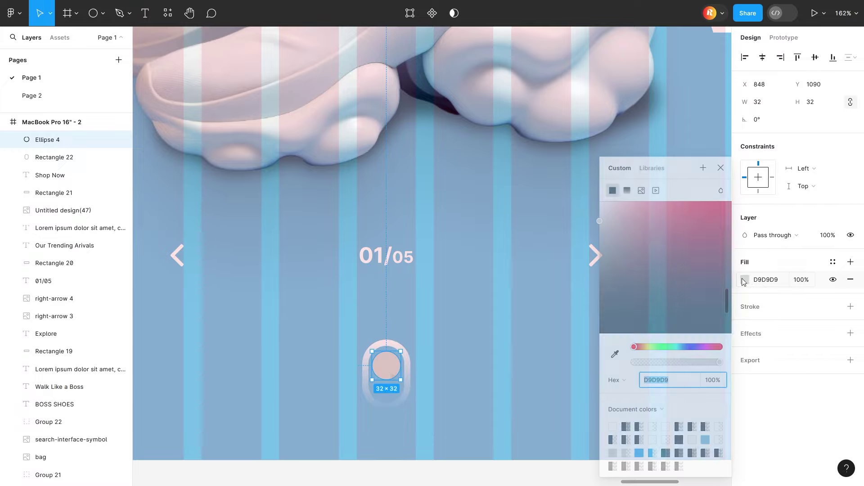
{"action": "left_click", "coordinate": [627, 129]}
{"action": "type", "text": "FFFFFF"}
{"action": "key", "text": "Return"}
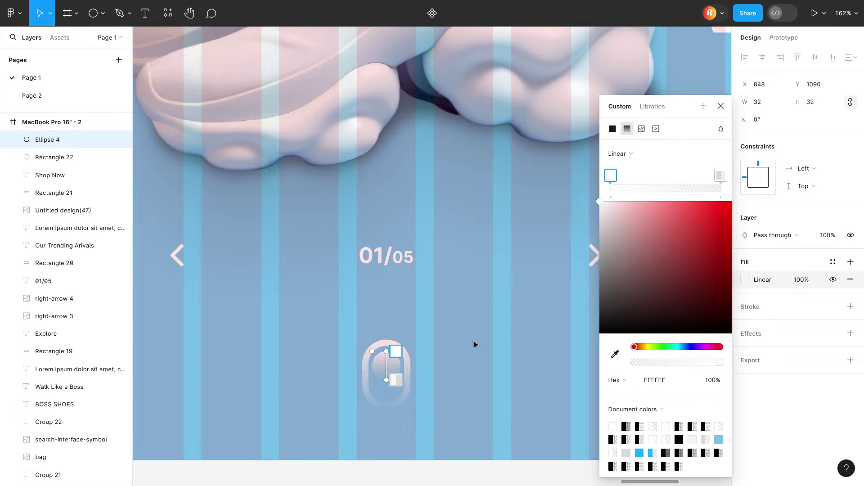
{"action": "key", "text": "Escape"}
- Change the circle to a solid white fill and extend the frame further downward
{"action": "scroll", "coordinate": [426, 380], "scroll_direction": "down", "scroll_amount": 10}
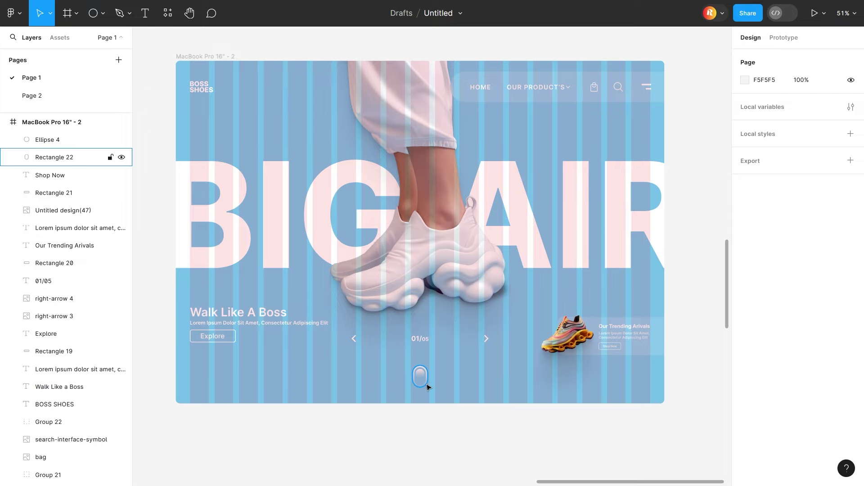
{"action": "left_click", "coordinate": [421, 378]}
{"action": "scroll", "coordinate": [422, 379], "scroll_direction": "up", "scroll_amount": 3}
{"action": "scroll", "coordinate": [421, 379], "scroll_direction": "up", "scroll_amount": 3}
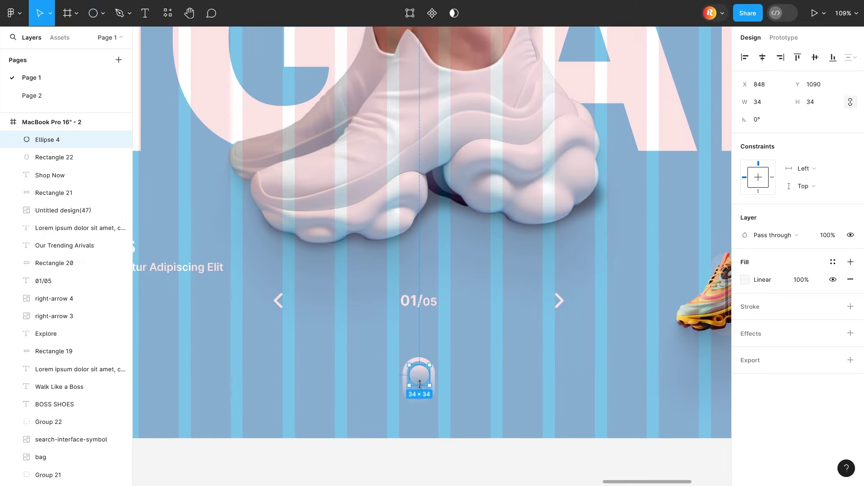
{"action": "left_click", "coordinate": [433, 380]}
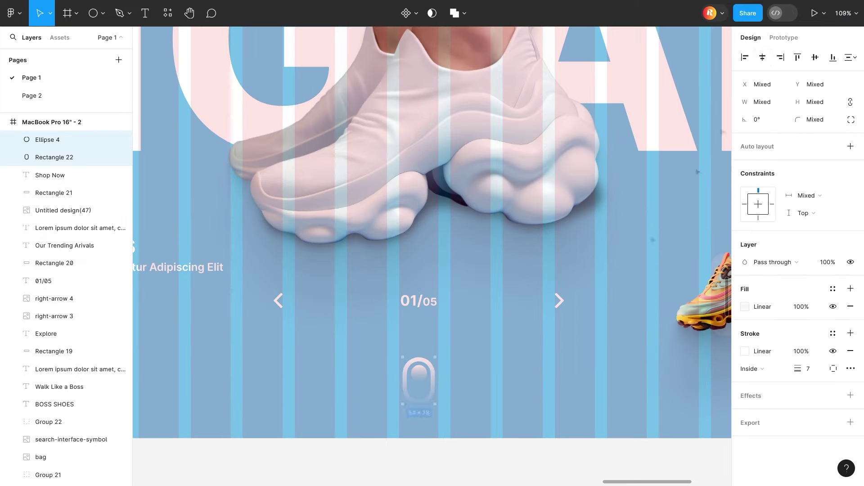
{"action": "key", "text": "Escape"}
{"action": "scroll", "coordinate": [419, 381], "scroll_direction": "down", "scroll_amount": 5}
{"action": "scroll", "coordinate": [444, 367], "scroll_direction": "down", "scroll_amount": 1}
{"action": "left_click", "coordinate": [444, 367]}
{"action": "left_click", "coordinate": [745, 280]}
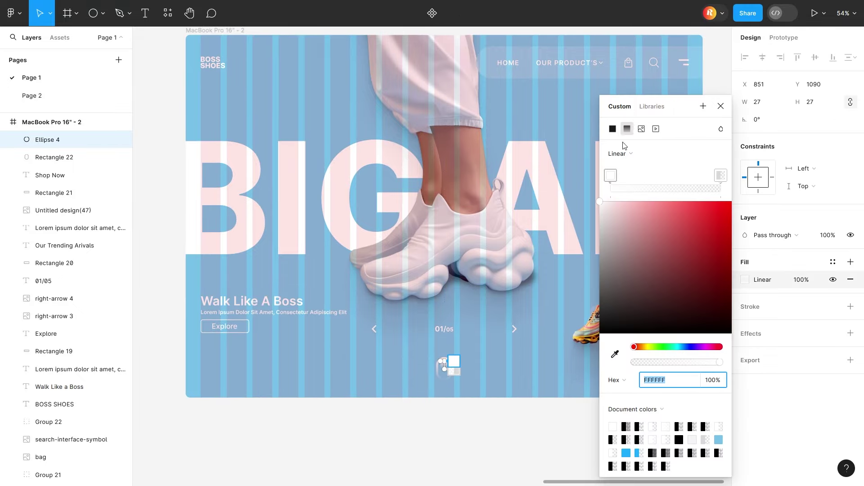
{"action": "left_click", "coordinate": [613, 129]}
{"action": "left_click", "coordinate": [469, 436]}
{"action": "left_click_drag", "start_coordinate": [475, 401], "coordinate": [459, 441]}
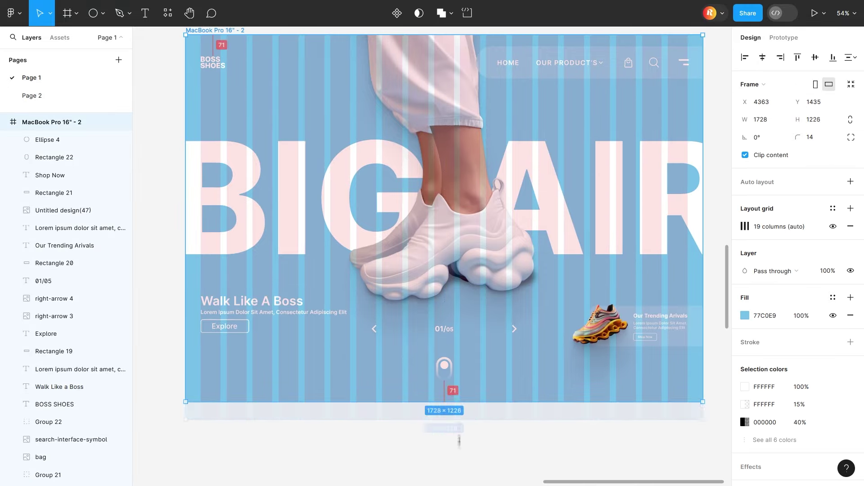
- Draw a 434×145 card below the hero with corner radius 16
{"action": "scroll", "coordinate": [451, 387], "scroll_direction": "down", "scroll_amount": 5}
{"action": "scroll", "coordinate": [444, 336], "scroll_direction": "down", "scroll_amount": 3}
{"action": "scroll", "coordinate": [230, 204], "scroll_direction": "up", "scroll_amount": 5}
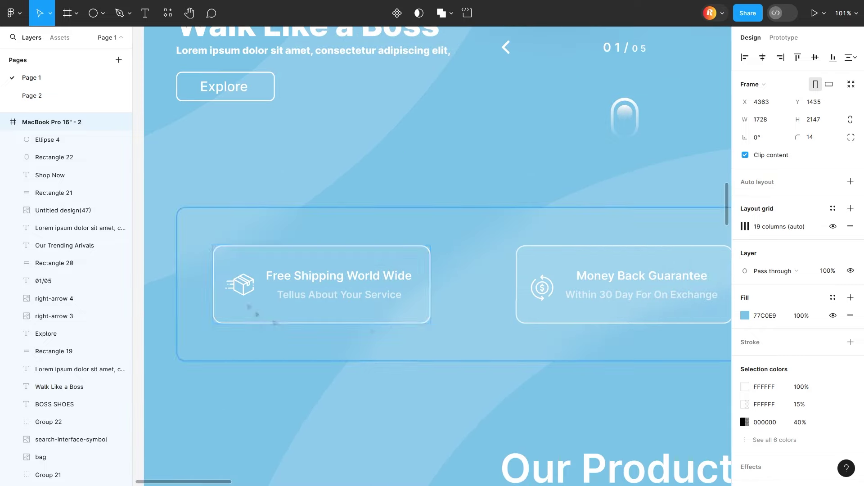
{"action": "scroll", "coordinate": [247, 314], "scroll_direction": "right", "scroll_amount": 5}
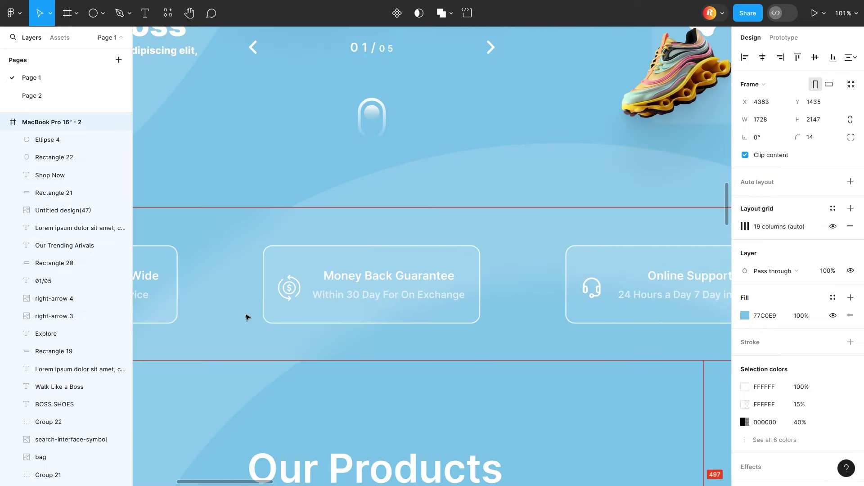
{"action": "scroll", "coordinate": [247, 314], "scroll_direction": "down", "scroll_amount": 5}
{"action": "scroll", "coordinate": [444, 278], "scroll_direction": "down", "scroll_amount": 10}
{"action": "scroll", "coordinate": [347, 275], "scroll_direction": "up", "scroll_amount": 3}
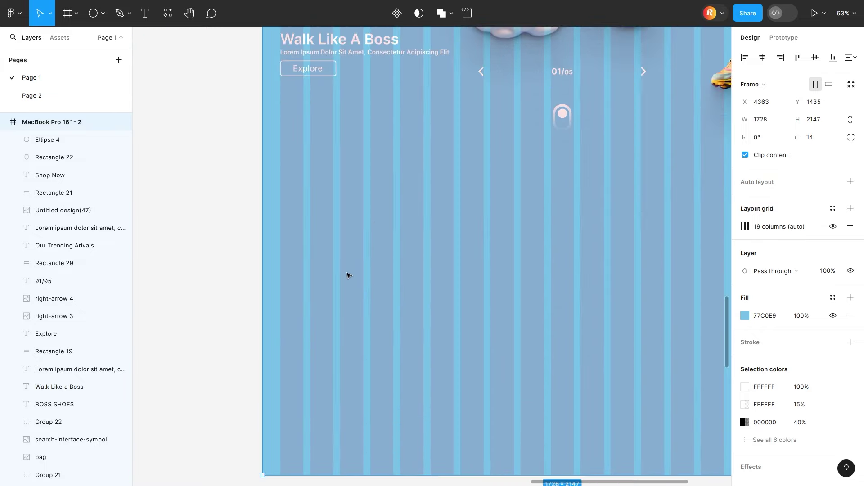
{"action": "left_click", "coordinate": [104, 14]}
{"action": "left_click", "coordinate": [68, 37]}
{"action": "mouse_move", "coordinate": [284, 161]}
{"action": "left_mouse_down"}
{"action": "mouse_move", "coordinate": [431, 211]}
{"action": "mouse_move", "coordinate": [417, 210]}
{"action": "mouse_move", "coordinate": [450, 204]}
{"action": "mouse_move", "coordinate": [431, 201]}
{"action": "left_mouse_up"}
{"action": "left_click_drag", "start_coordinate": [801, 114], "coordinate": [63, 118]}
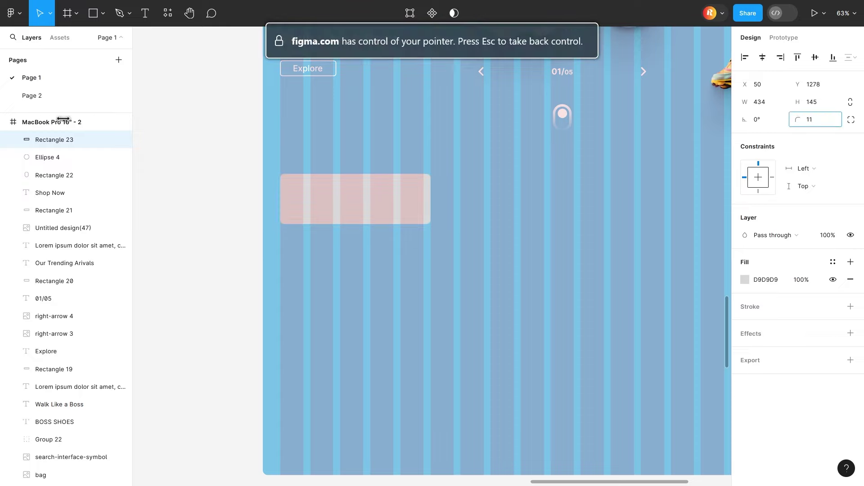
{"action": "type", "text": "16"}
- Fill the card with FFFFFF at 15% opacity
{"action": "left_click", "coordinate": [745, 279]}
{"action": "type", "text": "FFFFFF"}
{"action": "key", "text": "Return"}
{"action": "left_click", "coordinate": [810, 280]}
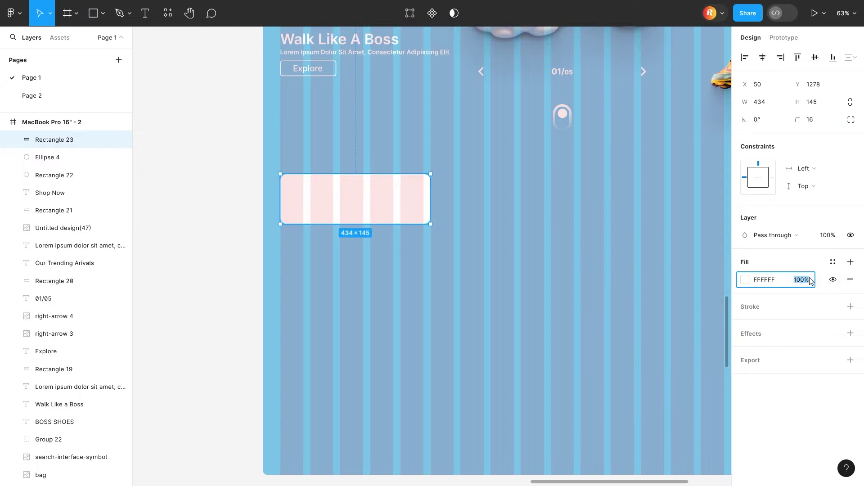
{"action": "type", "text": "15"}
{"action": "key", "text": "Return"}
- Add a 'Free' text label inside the card
{"action": "scroll", "coordinate": [388, 289], "scroll_direction": "up", "scroll_amount": 3}
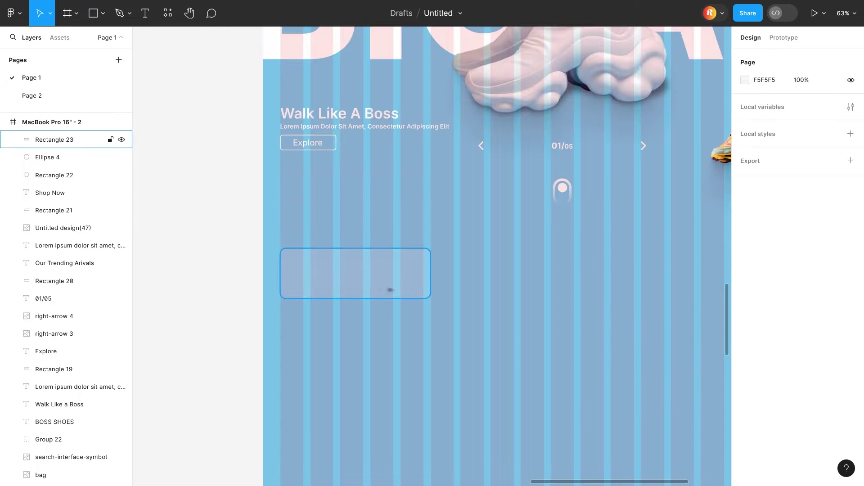
{"action": "key", "text": "t"}
{"action": "left_click", "coordinate": [309, 263]}
{"action": "type", "text": "Free shiping"}
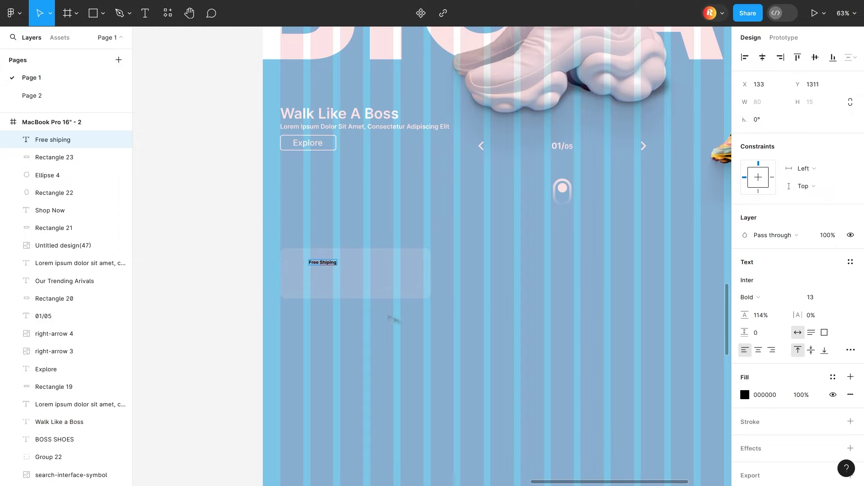
- Correct 'Shiping' to 'Shipping' and set the heading's font size to 24
{"action": "scroll", "coordinate": [358, 309], "scroll_direction": "up", "scroll_amount": 5}
{"action": "type", "text": "shiping"}
{"action": "right_click", "coordinate": [281, 213]}
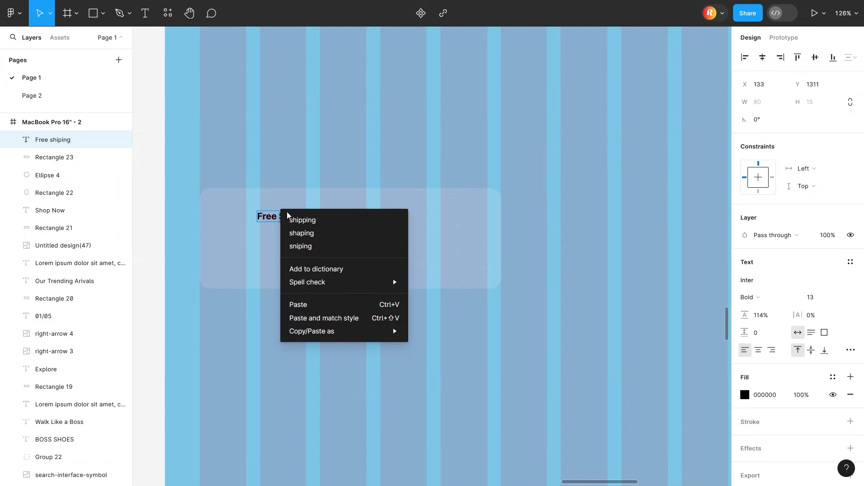
{"action": "left_click", "coordinate": [301, 221]}
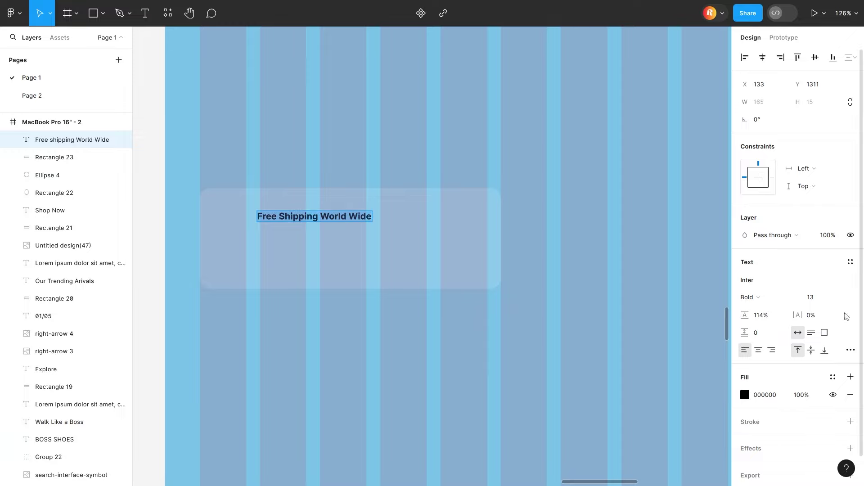
{"action": "left_click", "coordinate": [817, 298]}
{"action": "type", "text": "23"}
{"action": "key", "text": "Return"}
{"action": "key", "text": "Escape"}
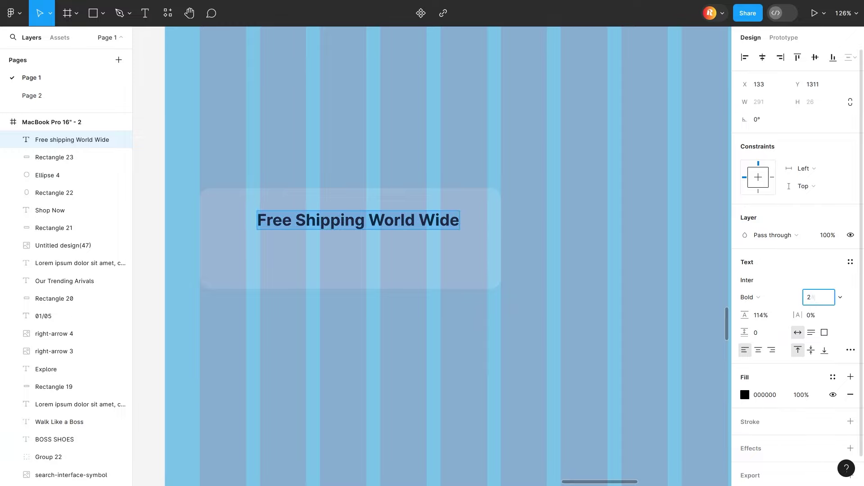
{"action": "type", "text": "4"}
{"action": "key", "text": "Return"}
{"action": "key", "text": "Escape"}
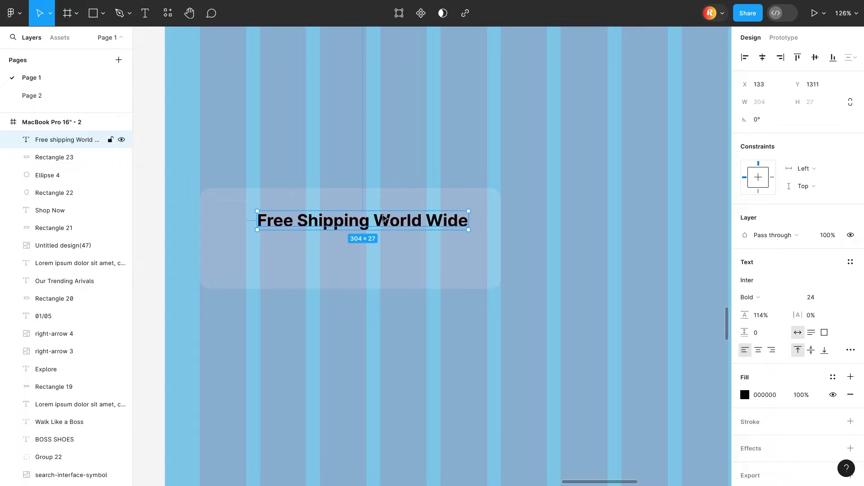
- Nudge the heading slightly right and down and make its text white (FFFFFF)
{"action": "left_click_drag", "start_coordinate": [384, 219], "coordinate": [386, 224]}
{"action": "left_click", "coordinate": [745, 395]}
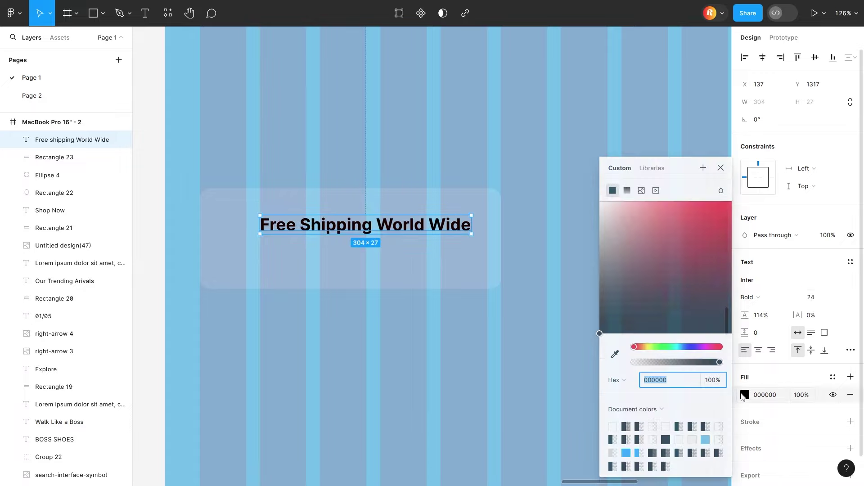
{"action": "left_click", "coordinate": [607, 208]}
{"action": "left_click", "coordinate": [537, 207]}
- Duplicate the heading below it and retype it as 'Tell As About Your Service'
{"action": "left_click_drag", "start_coordinate": [330, 232], "coordinate": [329, 253]}
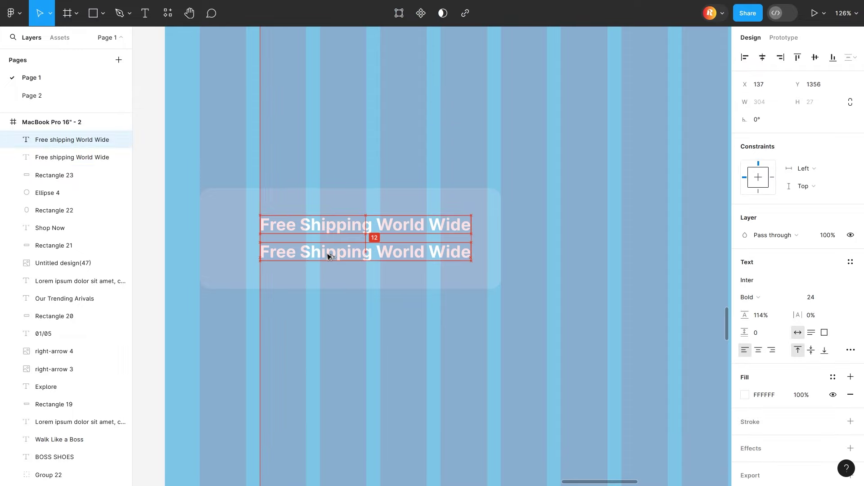
{"action": "double_click", "coordinate": [329, 252]}
{"action": "type", "text": "Tell As About Your Ser"}
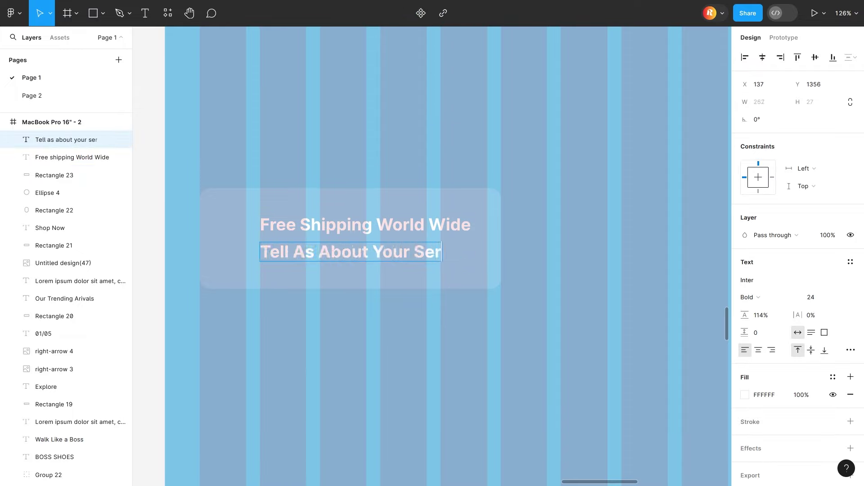
{"action": "key", "text": "ctrl+a"}
- Style the second line at size 18, Semi Bold, with a semi-transparent fill
{"action": "left_click", "coordinate": [813, 298]}
{"action": "type", "text": "18"}
{"action": "key", "text": "Return"}
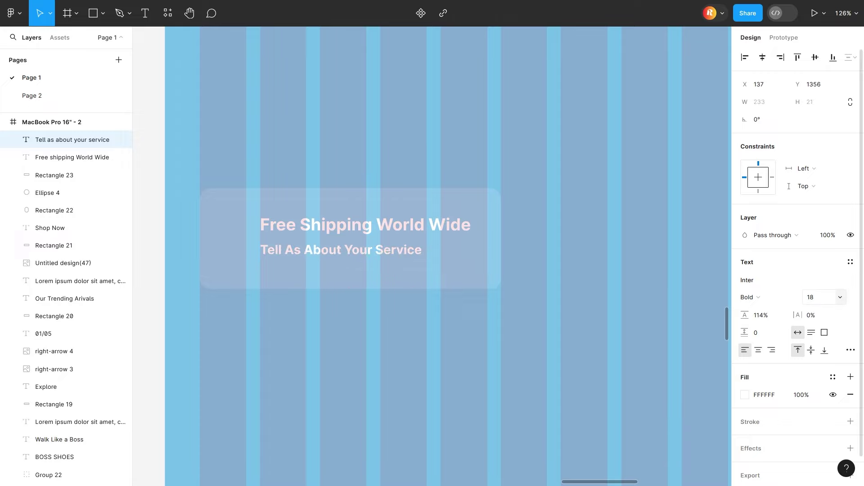
{"action": "left_click", "coordinate": [764, 297]}
{"action": "left_click", "coordinate": [768, 278]}
{"action": "left_click", "coordinate": [800, 395]}
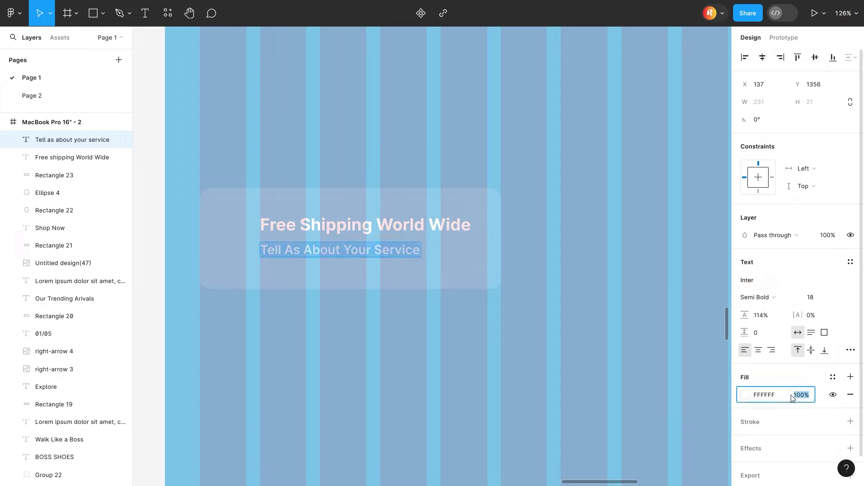
{"action": "type", "text": "50"}
{"action": "key", "text": "Return"}
{"action": "key", "text": "Return"}
{"action": "key", "text": "Escape"}
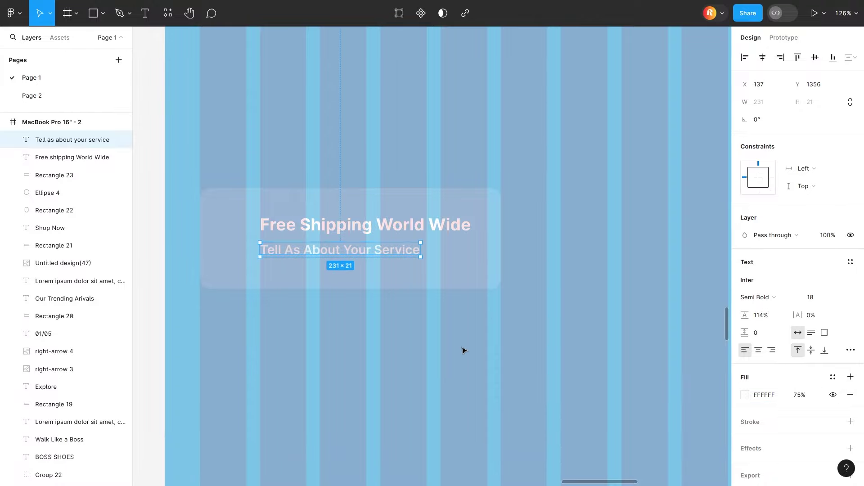
{"action": "left_click", "coordinate": [370, 222], "text": "shift"}
{"action": "scroll", "coordinate": [375, 232], "scroll_direction": "left", "scroll_amount": 4}
{"action": "scroll", "coordinate": [375, 233], "scroll_direction": "down", "scroll_amount": 5}
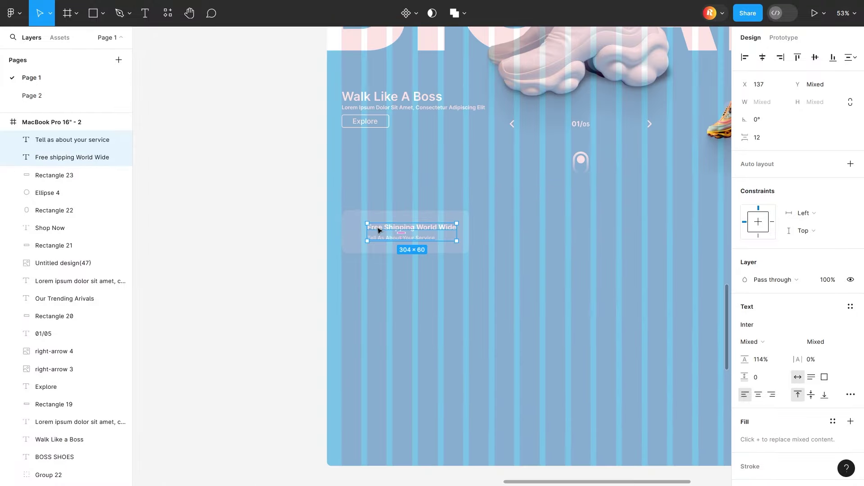
{"action": "scroll", "coordinate": [378, 229], "scroll_direction": "down", "scroll_amount": 3}
- Move the delivery box icon into the landing page at the card's left side
{"action": "left_click", "coordinate": [208, 137]}
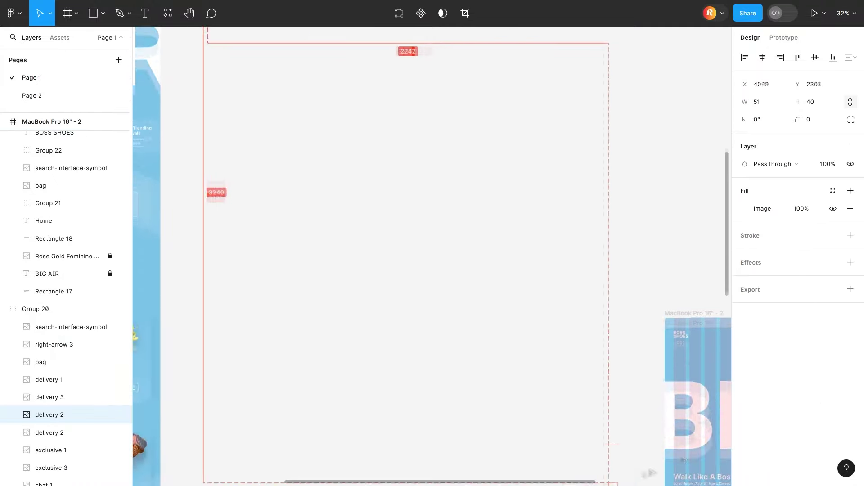
{"action": "left_click_drag", "start_coordinate": [209, 137], "coordinate": [457, 274]}
{"action": "scroll", "coordinate": [456, 274], "scroll_direction": "up", "scroll_amount": 3}
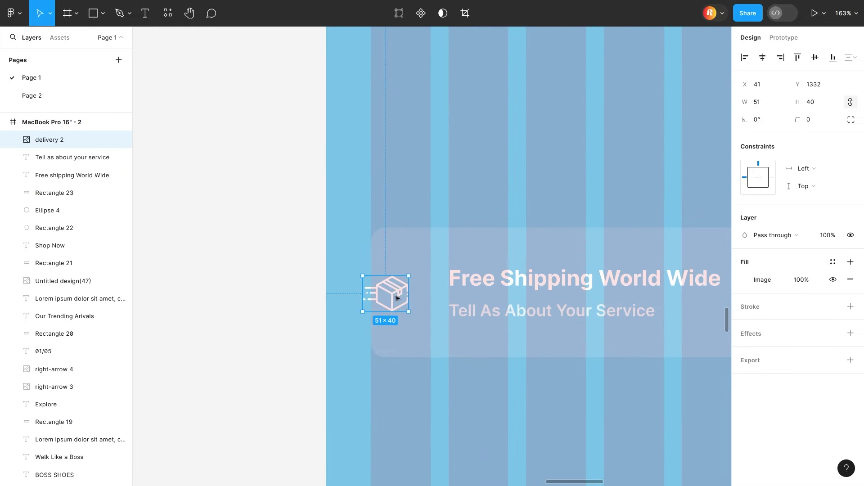
{"action": "left_click_drag", "start_coordinate": [386, 290], "coordinate": [412, 289]}
{"action": "scroll", "coordinate": [419, 293], "scroll_direction": "down", "scroll_amount": 5}
{"action": "scroll", "coordinate": [421, 298], "scroll_direction": "left", "scroll_amount": 3}
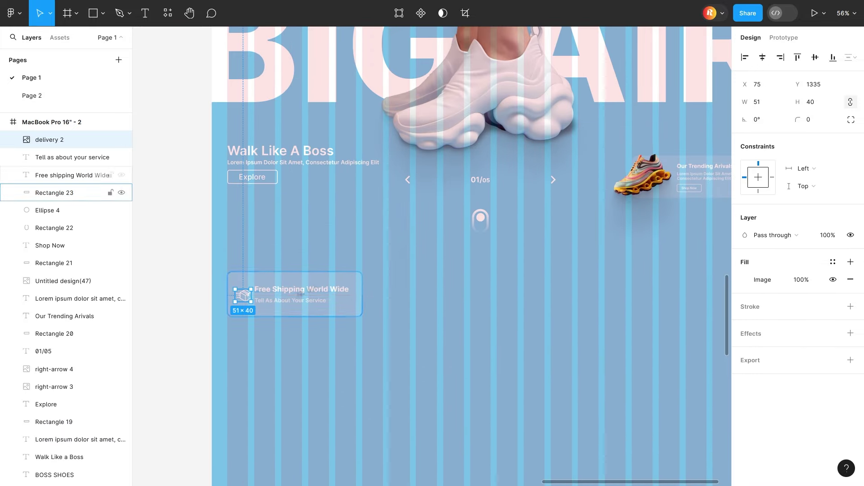
{"action": "scroll", "coordinate": [291, 297], "scroll_direction": "up", "scroll_amount": 2}
- Shift both text lines right of the icon and align the icon with the heading
{"action": "left_click", "coordinate": [291, 297], "text": "shift"}
{"action": "left_click", "coordinate": [290, 295]}
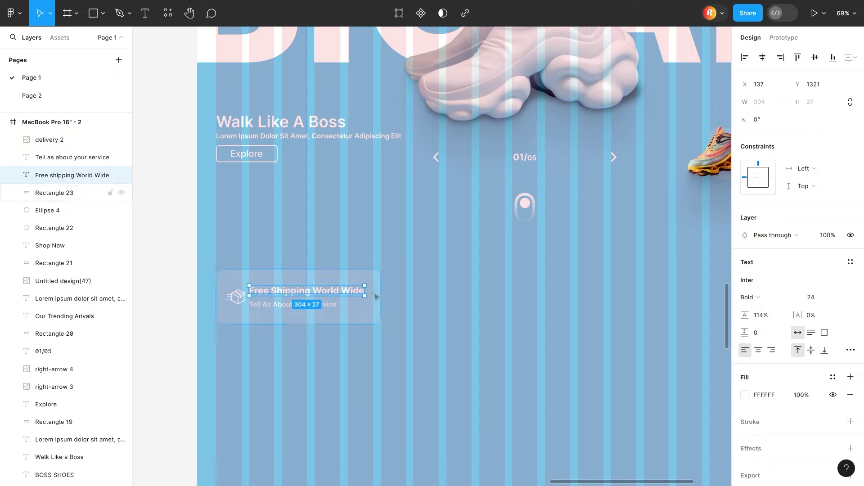
{"action": "left_click", "coordinate": [378, 317]}
{"action": "left_click", "coordinate": [297, 307]}
{"action": "left_click", "coordinate": [306, 292], "text": "shift"}
{"action": "left_click_drag", "start_coordinate": [308, 295], "coordinate": [317, 296]}
{"action": "left_click_drag", "start_coordinate": [245, 303], "coordinate": [244, 301]}
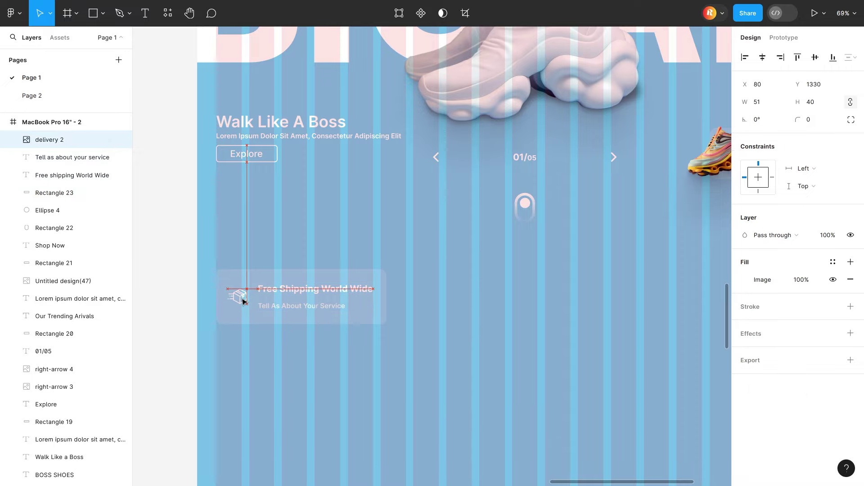
{"action": "key", "text": "Escape"}
- Select all layers of the Free Shipping card
{"action": "scroll", "coordinate": [262, 346], "scroll_direction": "up", "scroll_amount": 3, "text": "ctrl"}
{"action": "scroll", "coordinate": [262, 346], "scroll_direction": "down", "scroll_amount": 5, "text": "ctrl"}
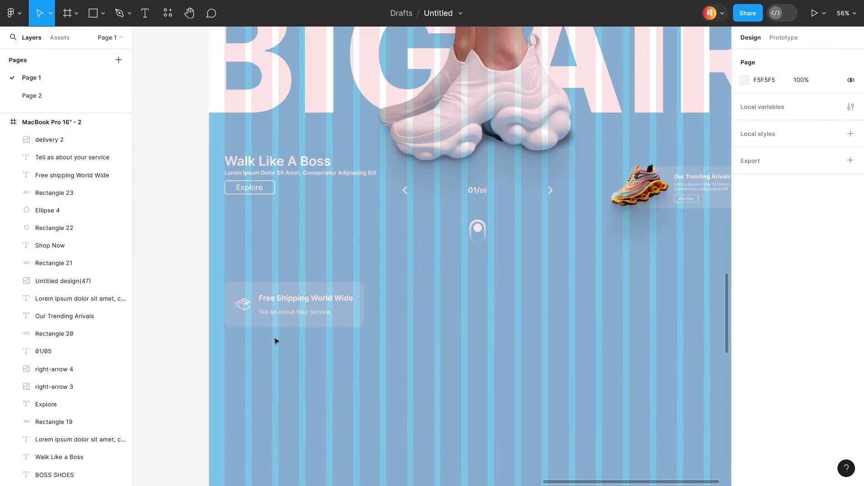
{"action": "left_click_drag", "start_coordinate": [276, 341], "coordinate": [221, 277]}
- Group the card, duplicate it into three cards, and reduce their spacing to 140
{"action": "right_click", "coordinate": [253, 292]}
{"action": "left_click", "coordinate": [266, 282]}
{"action": "left_click_drag", "start_coordinate": [287, 305], "coordinate": [474, 305], "text": "alt"}
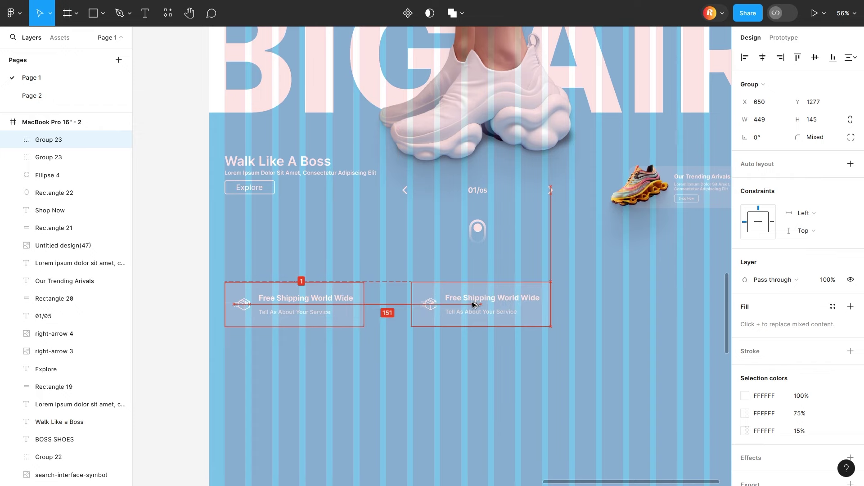
{"action": "key", "text": "ctrl+d"}
{"action": "scroll", "coordinate": [474, 305], "scroll_direction": "right", "scroll_amount": 2}
{"action": "left_click", "coordinate": [49, 175], "text": "shift"}
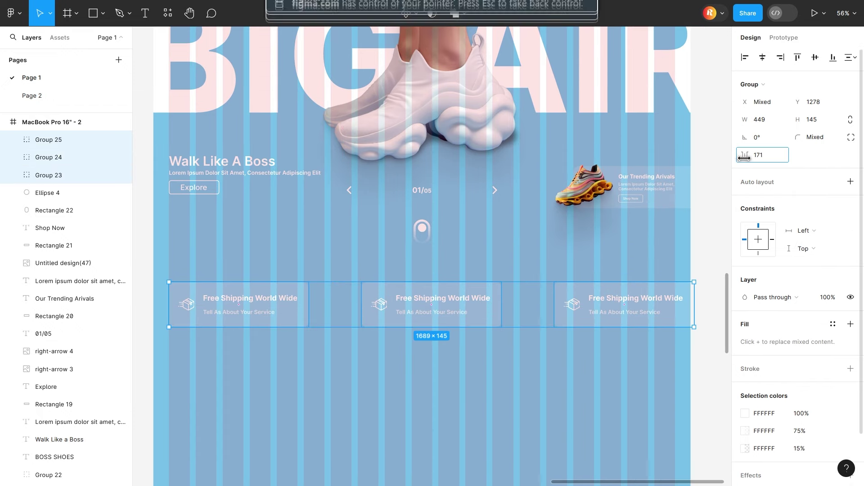
{"action": "left_click_drag", "start_coordinate": [745, 156], "coordinate": [710, 156]}
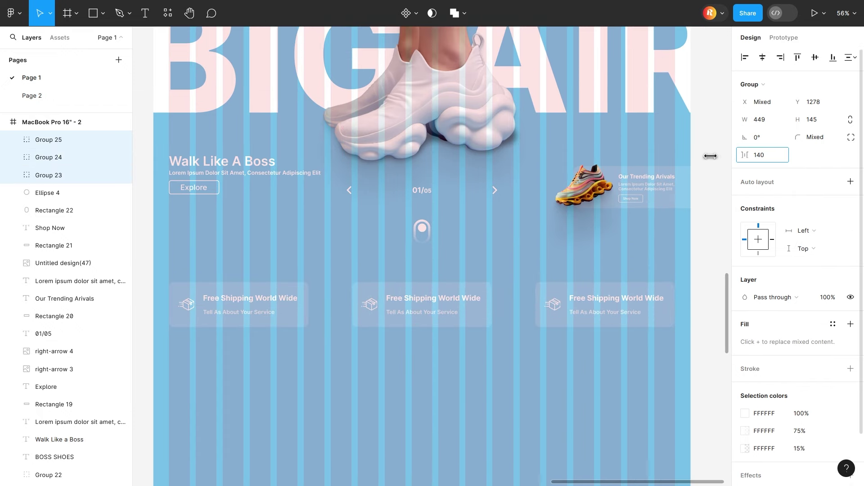
{"action": "left_click", "coordinate": [464, 378]}
- Open the middle card's icon image fill and retitle that card 'Money Back Guarantee'
{"action": "double_click", "coordinate": [371, 305]}
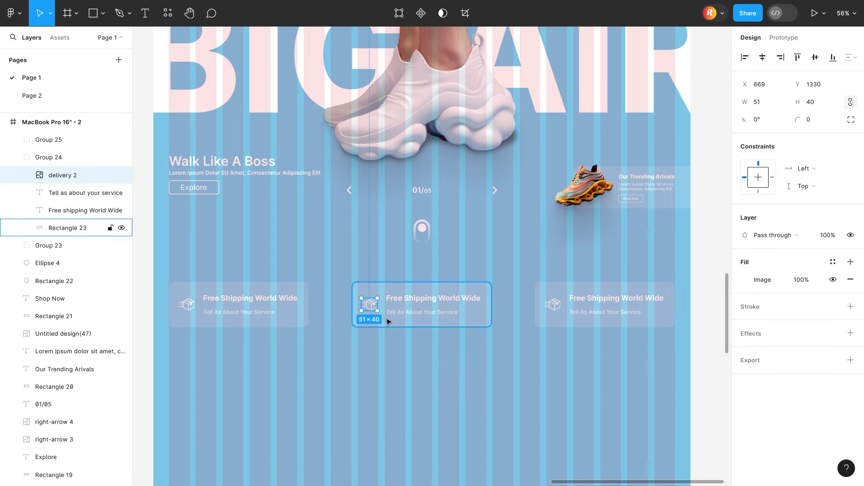
{"action": "double_click", "coordinate": [370, 304]}
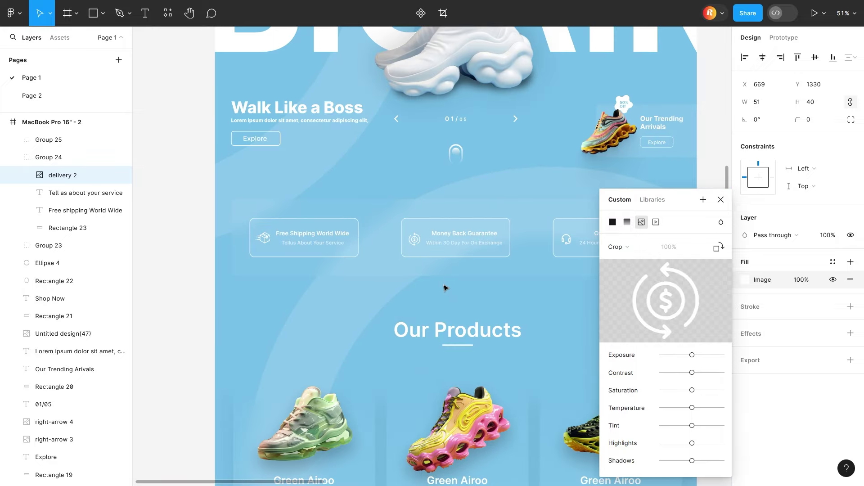
{"action": "scroll", "coordinate": [361, 274], "scroll_direction": "up", "scroll_amount": 5}
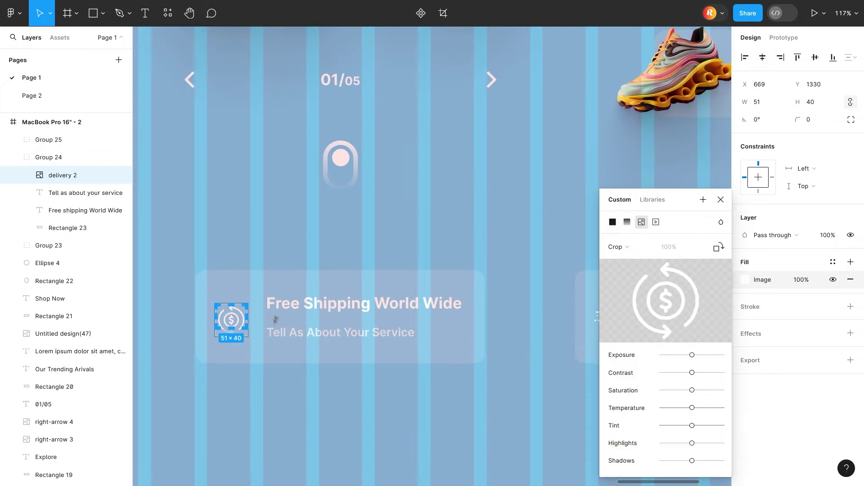
{"action": "double_click", "coordinate": [364, 303]}
{"action": "type", "text": "Money Back Gurantee"}
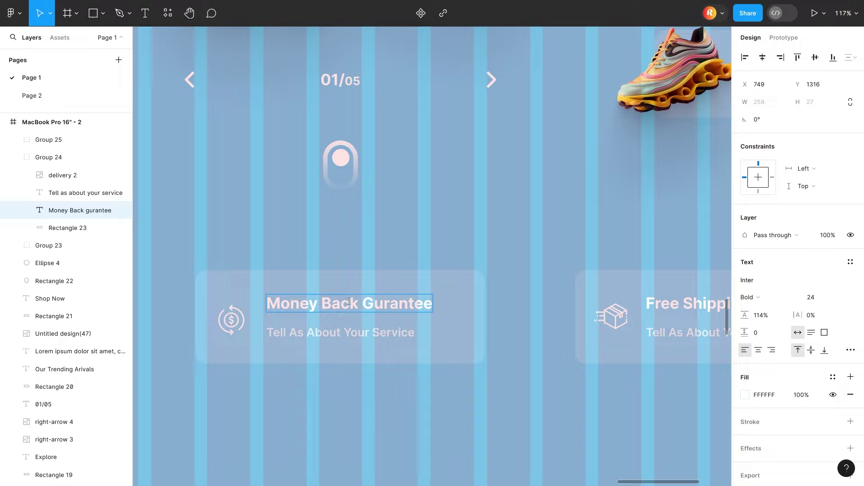
{"action": "right_click", "coordinate": [382, 304]}
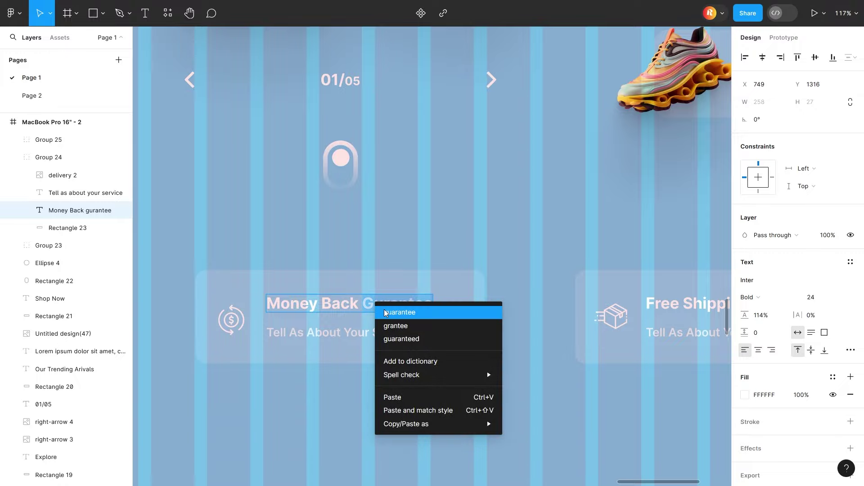
{"action": "left_click", "coordinate": [385, 311]}
- Replace the middle card's second line with the copied 'Within 30 Day' text
{"action": "left_click", "coordinate": [381, 333]}
{"action": "scroll", "coordinate": [402, 324], "scroll_direction": "down", "scroll_amount": 5}
{"action": "scroll", "coordinate": [402, 325], "scroll_direction": "down", "scroll_amount": 5}
{"action": "scroll", "coordinate": [336, 207], "scroll_direction": "up", "scroll_amount": 5}
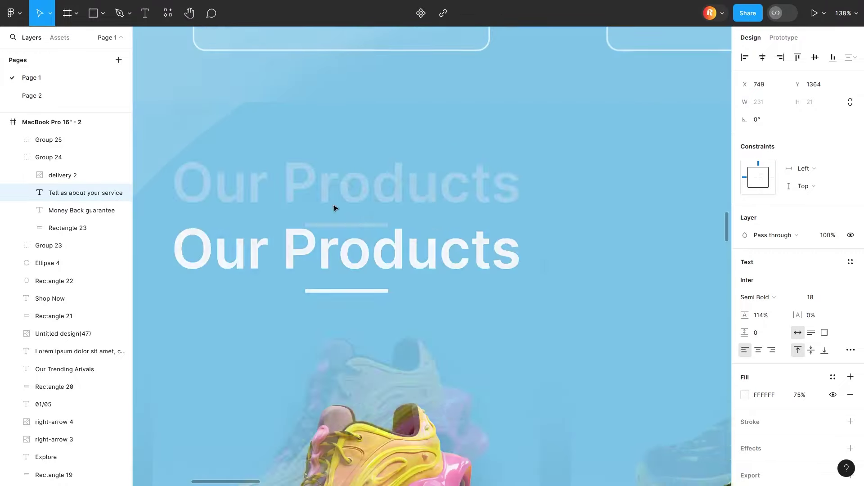
{"action": "scroll", "coordinate": [336, 207], "scroll_direction": "up", "scroll_amount": 4}
{"action": "double_click", "coordinate": [318, 223]}
{"action": "key", "text": "ctrl+c"}
{"action": "scroll", "coordinate": [334, 245], "scroll_direction": "down", "scroll_amount": 5}
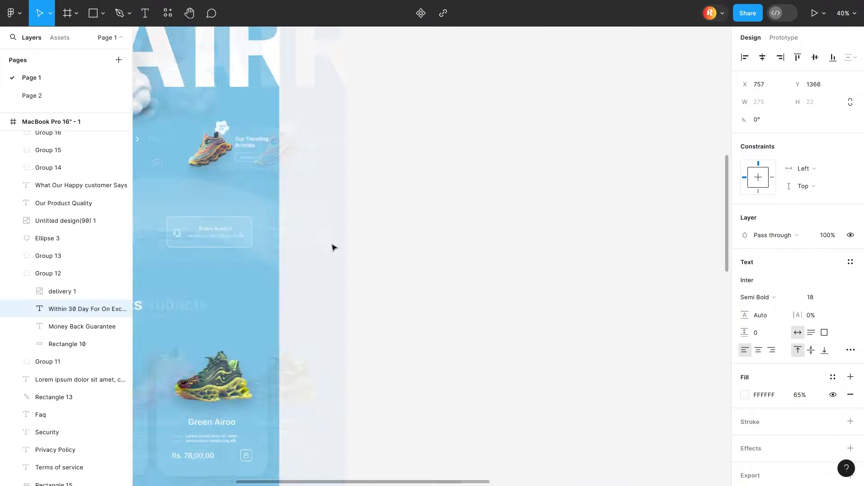
{"action": "scroll", "coordinate": [407, 218], "scroll_direction": "down", "scroll_amount": 3}
{"action": "scroll", "coordinate": [491, 292], "scroll_direction": "up", "scroll_amount": 5}
{"action": "double_click", "coordinate": [499, 304]}
{"action": "key", "text": "ctrl+v"}
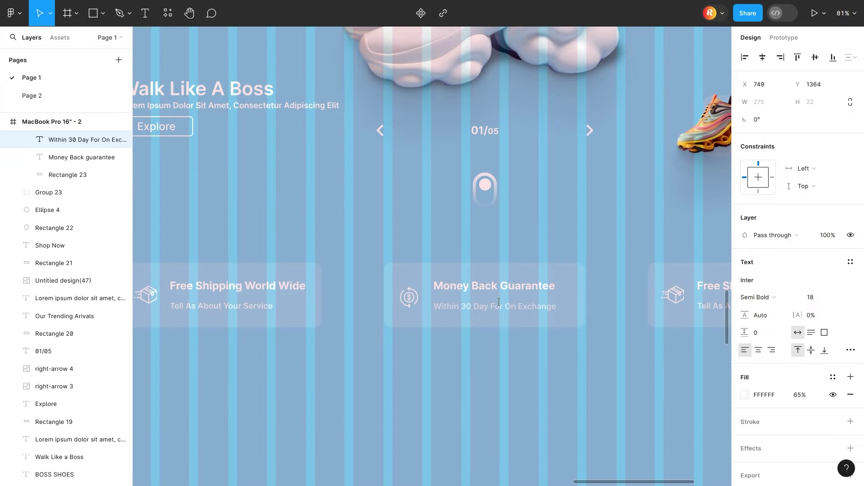
{"action": "key", "text": "Escape"}
- Swap the third card's icon for a headphones icon
{"action": "scroll", "coordinate": [405, 332], "scroll_direction": "right", "scroll_amount": 5}
{"action": "double_click", "coordinate": [495, 304]}
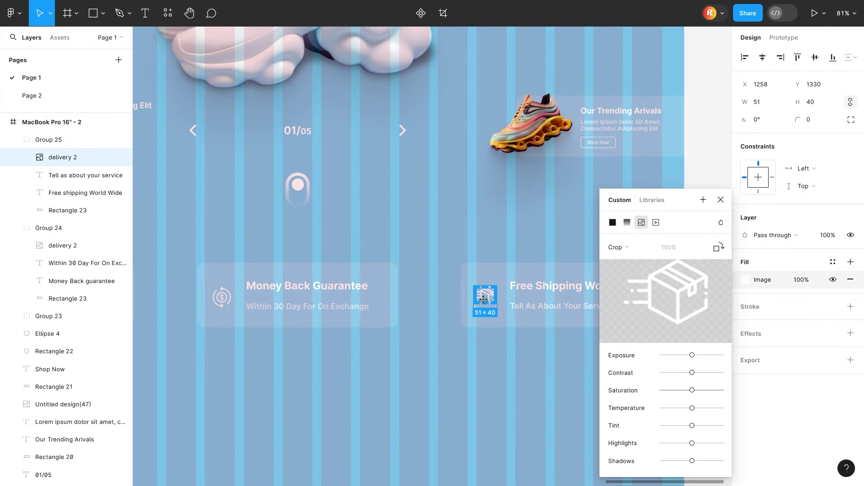
{"action": "scroll", "coordinate": [485, 307], "scroll_direction": "up", "scroll_amount": 5}
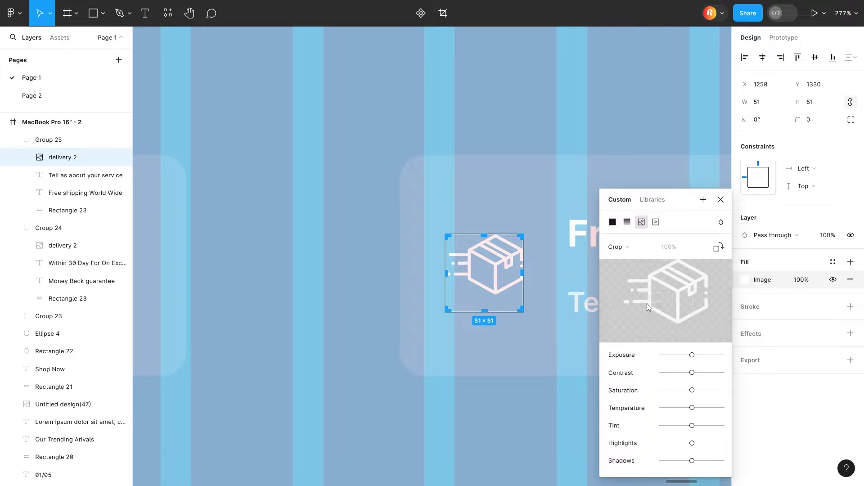
{"action": "key", "text": "ctrl+v"}
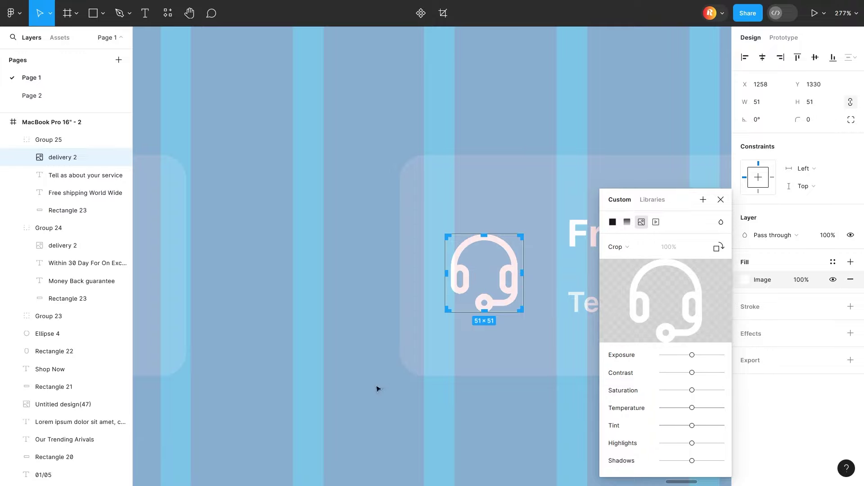
{"action": "left_click", "coordinate": [409, 376]}
{"action": "scroll", "coordinate": [409, 376], "scroll_direction": "down", "scroll_amount": 5}
- Retitle the third card's heading to 'Online Support'
{"action": "double_click", "coordinate": [503, 332]}
{"action": "scroll", "coordinate": [297, 314], "scroll_direction": "down", "scroll_amount": 5}
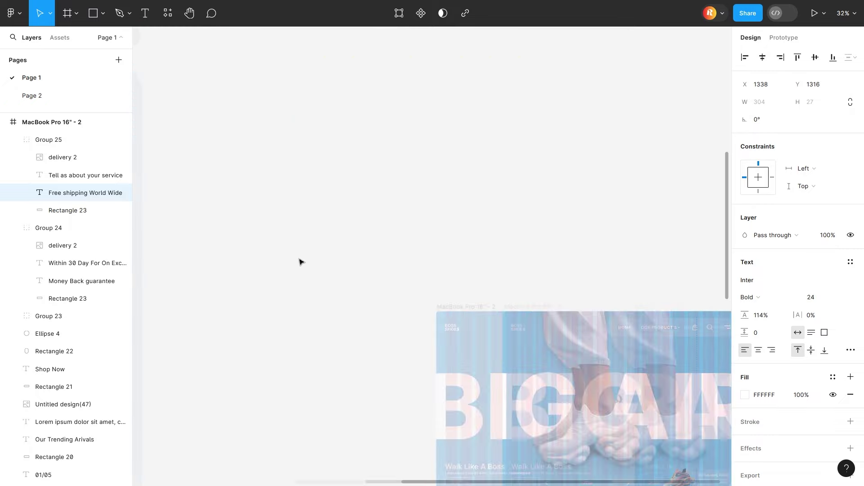
{"action": "scroll", "coordinate": [300, 261], "scroll_direction": "up", "scroll_amount": 5}
{"action": "double_click", "coordinate": [491, 204]}
{"action": "type", "text": "Online Support"}
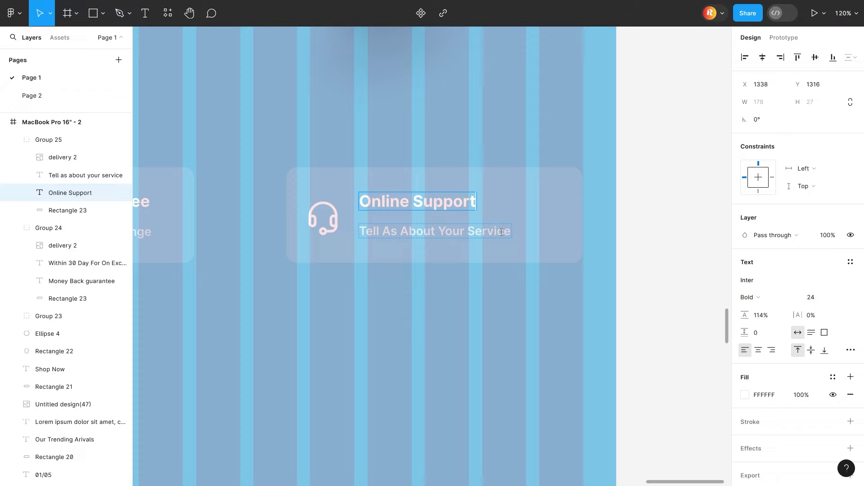
- Set the Online Support subtitle to '24 Hours A 7 Day' and zoom out to the whole page
{"action": "double_click", "coordinate": [501, 232]}
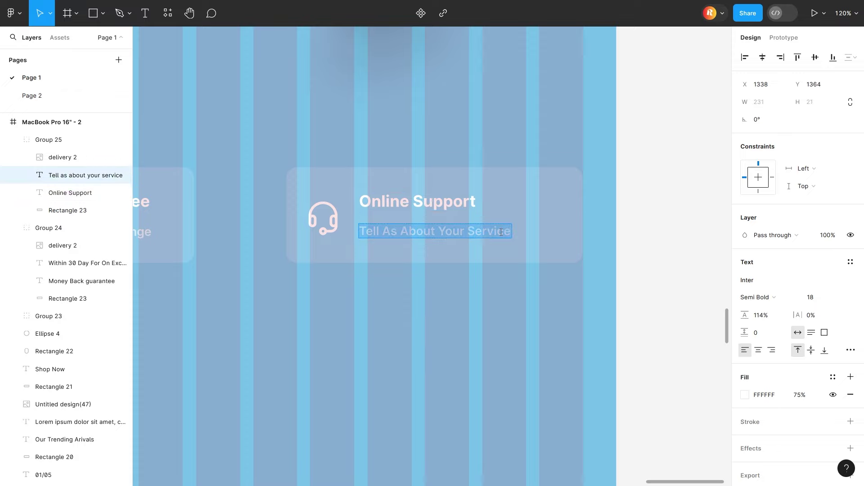
{"action": "type", "text": "24 Hours A 7 Day"}
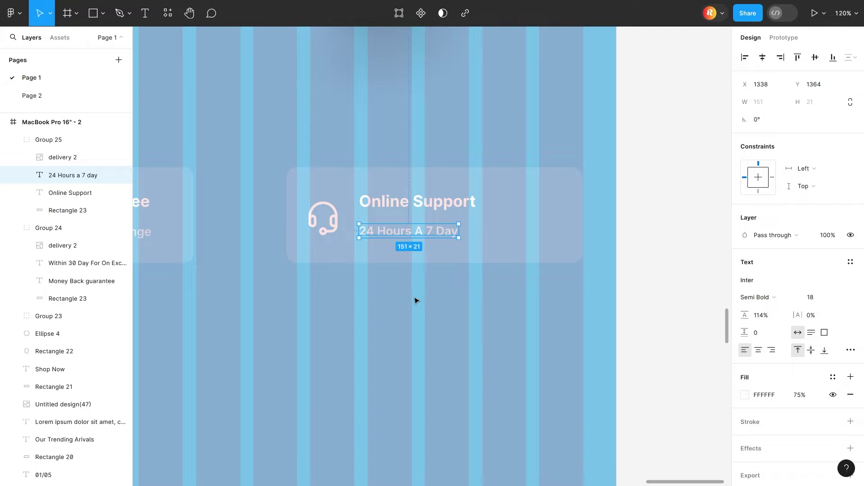
{"action": "key", "text": "Escape"}
{"action": "key", "text": "shift+1"}
- Try an outline on the card groups, then remove it again
{"action": "left_click", "coordinate": [469, 251], "text": "shift"}
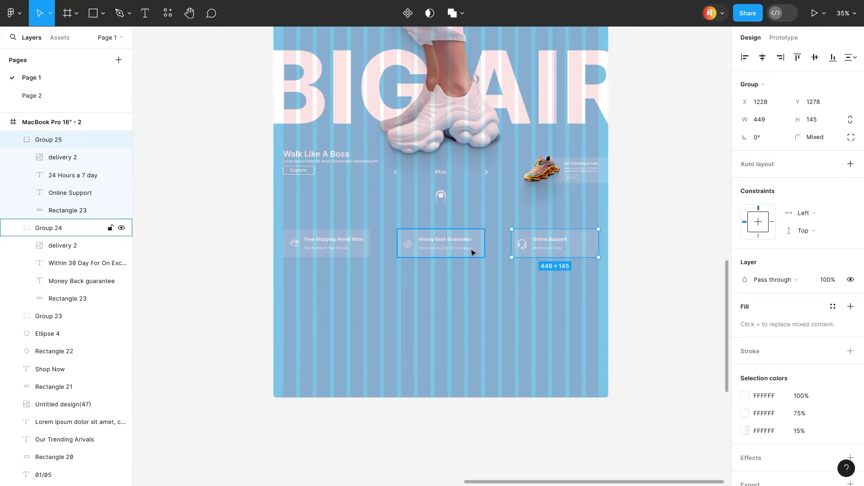
{"action": "left_click", "coordinate": [851, 369]}
{"action": "left_click", "coordinate": [850, 386]}
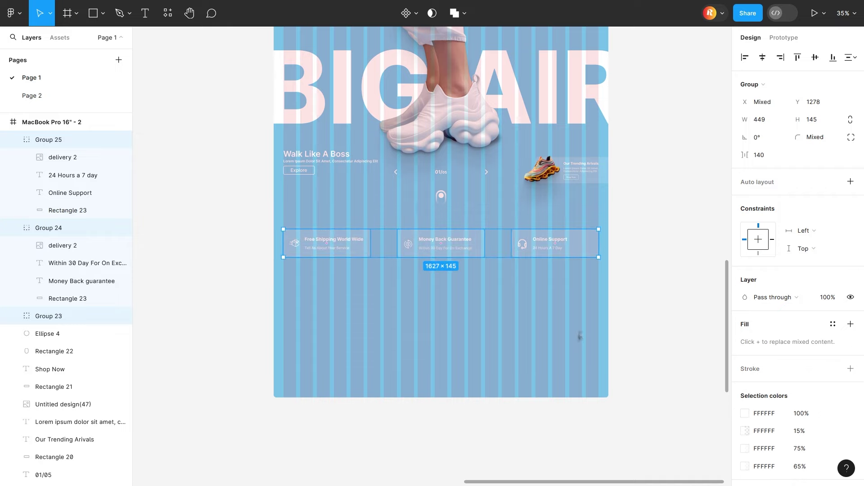
{"action": "left_click", "coordinate": [581, 336]}
- Add a FFFFFF 75% stroke to the three card background rectangles
{"action": "left_click", "coordinate": [590, 253], "text": "ctrl"}
{"action": "left_click", "coordinate": [468, 250], "text": "ctrl+shift"}
{"action": "left_click", "coordinate": [342, 251], "text": "ctrl+shift"}
{"action": "left_click", "coordinate": [850, 333]}
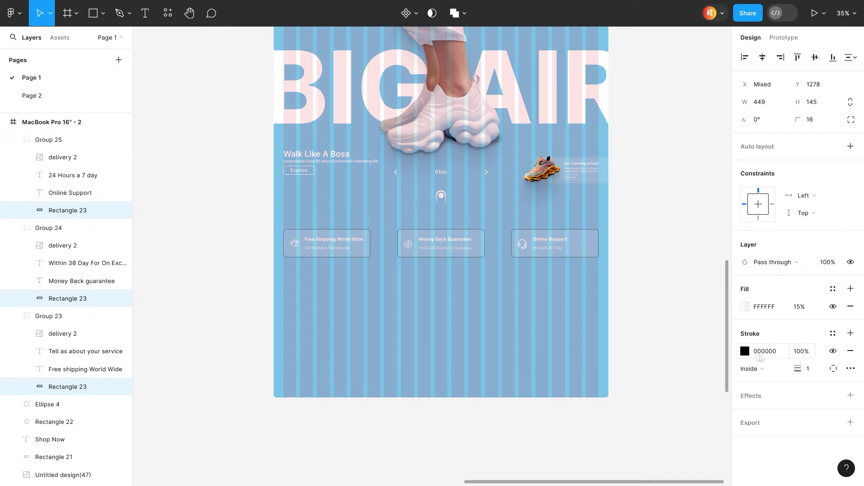
{"action": "left_click", "coordinate": [745, 351]}
{"action": "left_click", "coordinate": [667, 325]}
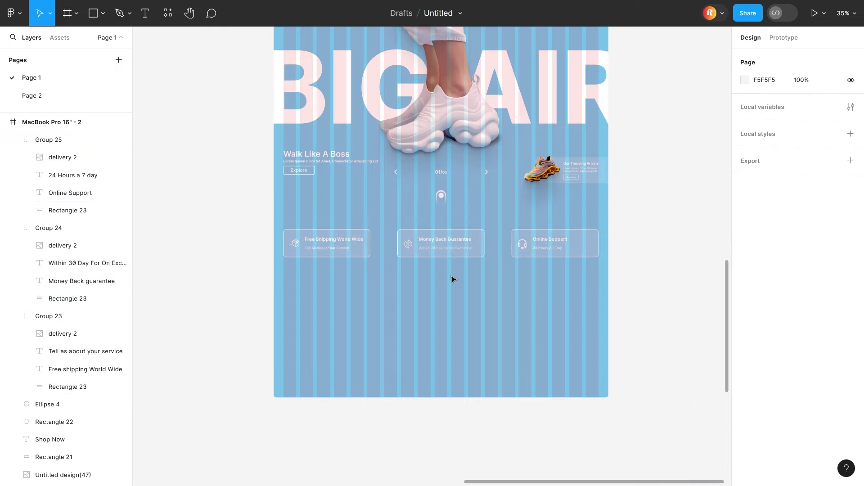
- Reselect the three cards to check their outlines, then select the landing page frame
{"action": "scroll", "coordinate": [453, 278], "scroll_direction": "up", "scroll_amount": 1}
{"action": "left_click", "coordinate": [486, 253]}
{"action": "left_click", "coordinate": [594, 253], "text": "ctrl+shift"}
{"action": "left_click", "coordinate": [342, 251], "text": "ctrl+shift"}
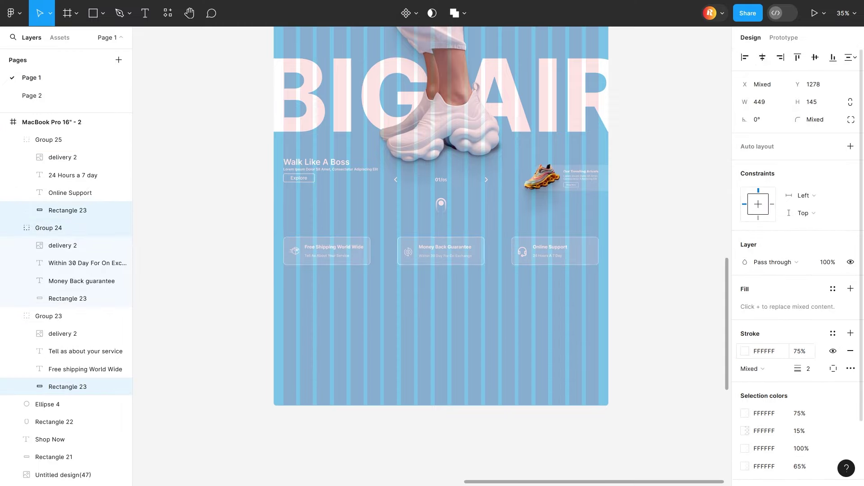
{"action": "left_click", "coordinate": [432, 314]}
{"action": "scroll", "coordinate": [434, 307], "scroll_direction": "down", "scroll_amount": 2}
{"action": "scroll", "coordinate": [443, 296], "scroll_direction": "down", "scroll_amount": 5}
{"action": "scroll", "coordinate": [525, 285], "scroll_direction": "up", "scroll_amount": 2}
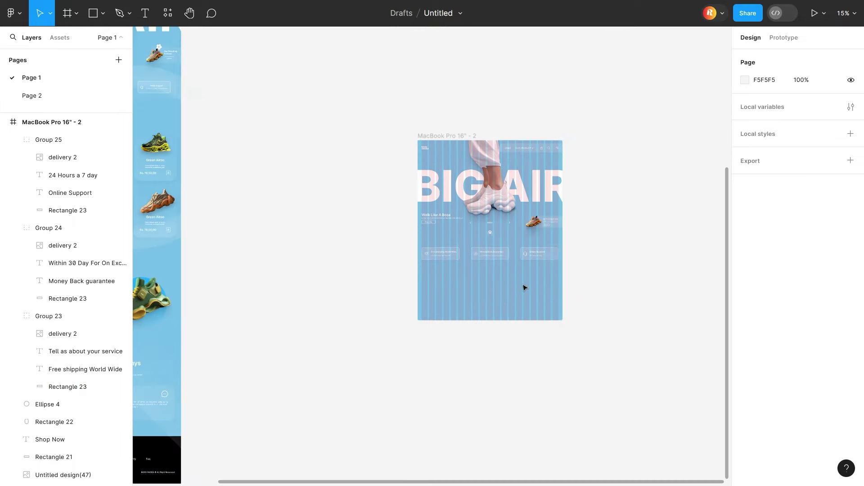
{"action": "scroll", "coordinate": [469, 276], "scroll_direction": "up", "scroll_amount": 2}
{"action": "left_click", "coordinate": [468, 276]}
{"action": "scroll", "coordinate": [476, 325], "scroll_direction": "up", "scroll_amount": 3}
- Add a centred white 'Our Product's' heading at size 48 below the feature cards
{"action": "scroll", "coordinate": [476, 325], "scroll_direction": "up", "scroll_amount": 1}
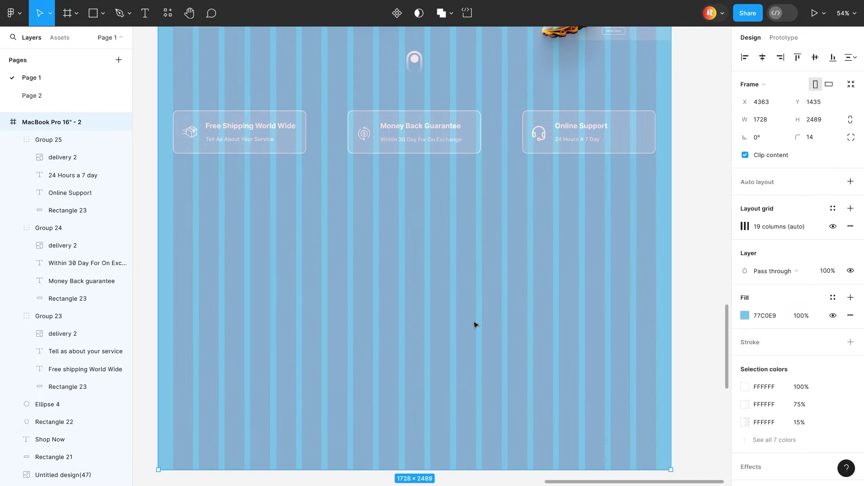
{"action": "key", "text": "t"}
{"action": "left_click", "coordinate": [398, 193]}
{"action": "type", "text": "Our Product's"}
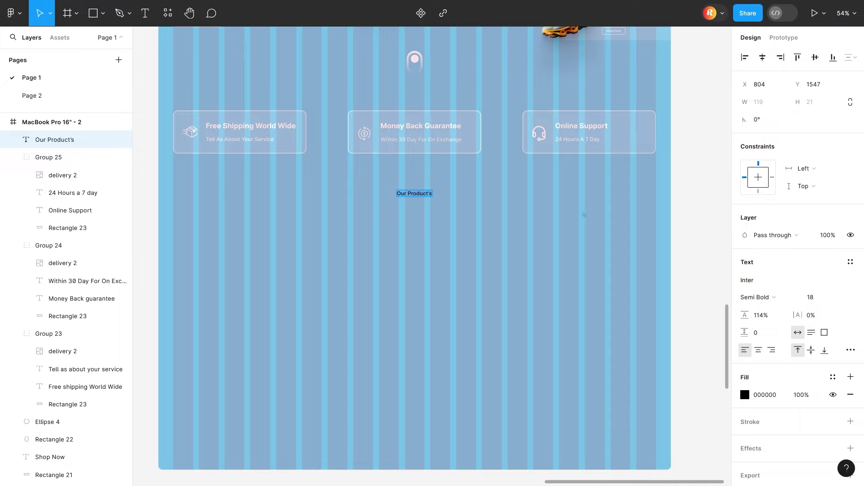
{"action": "left_click", "coordinate": [814, 297]}
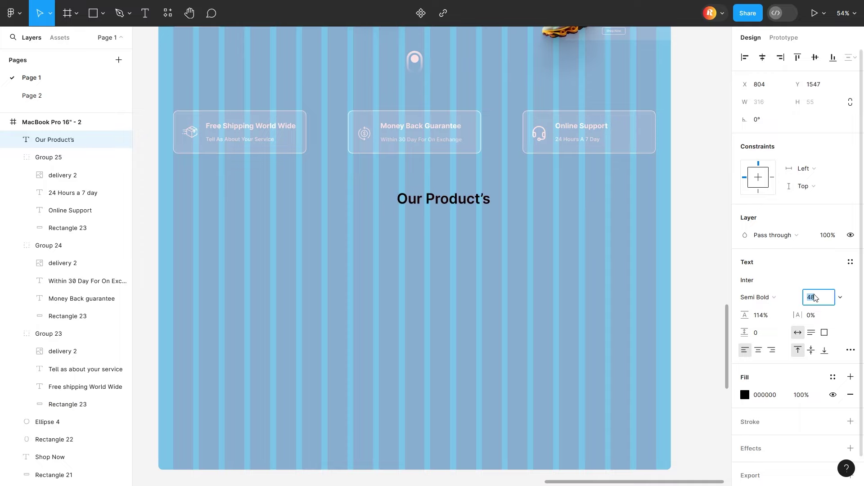
{"action": "left_click", "coordinate": [762, 57]}
{"action": "left_click", "coordinate": [745, 395]}
{"action": "left_click", "coordinate": [600, 202]}
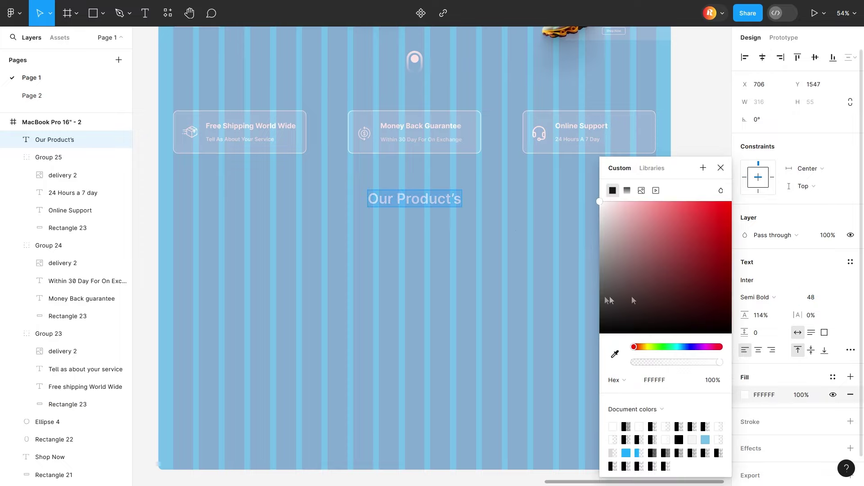
{"action": "left_click", "coordinate": [436, 233]}
{"action": "left_click_drag", "start_coordinate": [425, 202], "coordinate": [421, 218]}
- Draw a short white (FFFFFF) underline of weight 4 beneath the heading
{"action": "left_click", "coordinate": [103, 13]}
{"action": "left_click", "coordinate": [77, 53]}
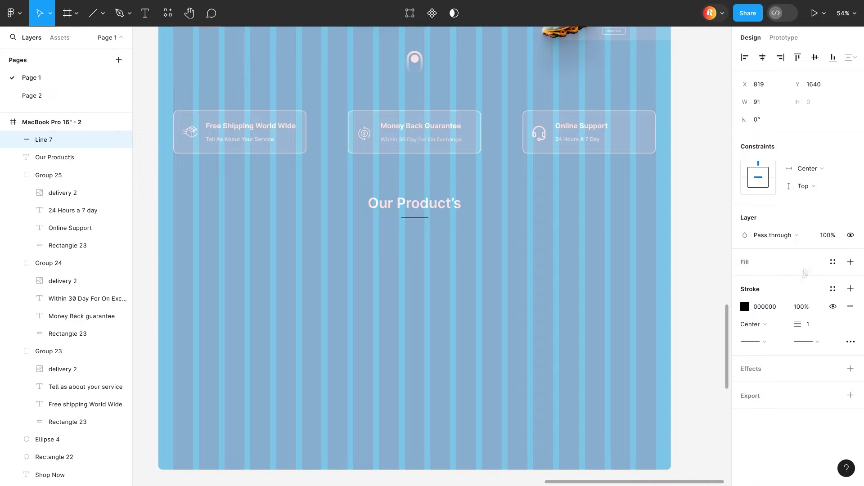
{"action": "left_click_drag", "start_coordinate": [808, 326], "coordinate": [764, 352]}
{"action": "type", "text": "4"}
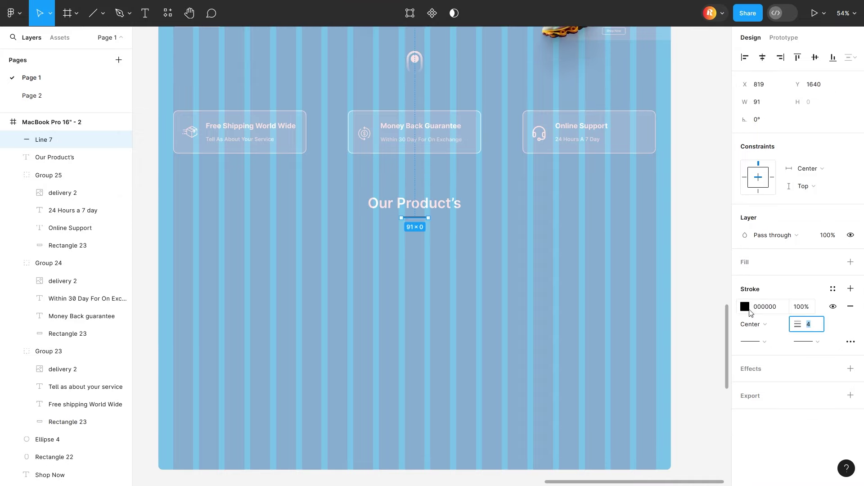
{"action": "left_click", "coordinate": [745, 307]}
{"action": "type", "text": "FFFFFF"}
{"action": "left_click", "coordinate": [467, 252]}
{"action": "scroll", "coordinate": [382, 233], "scroll_direction": "left", "scroll_amount": 5}
{"action": "scroll", "coordinate": [381, 233], "scroll_direction": "right", "scroll_amount": 2}
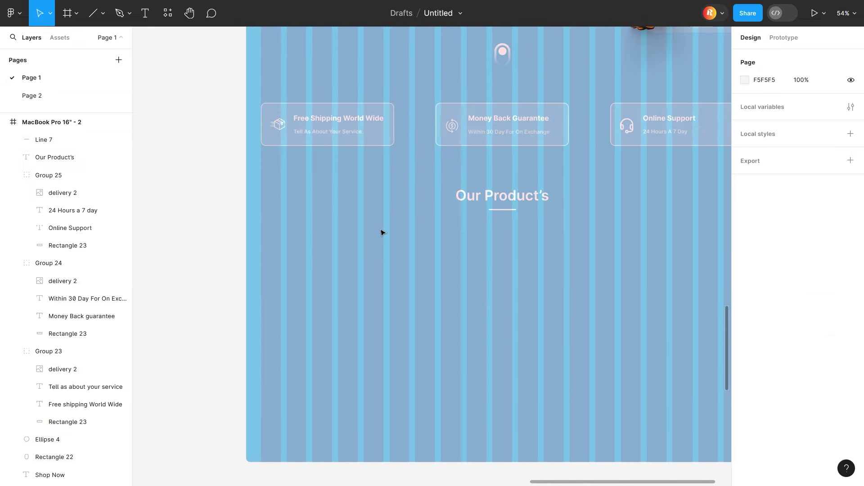
{"action": "scroll", "coordinate": [381, 233], "scroll_direction": "right", "scroll_amount": 1}
- Draw a tall rectangle below the heading on the left with a translucent fill and corner radius 55
{"action": "left_click", "coordinate": [77, 13]}
{"action": "left_click", "coordinate": [103, 13]}
{"action": "left_click", "coordinate": [77, 37]}
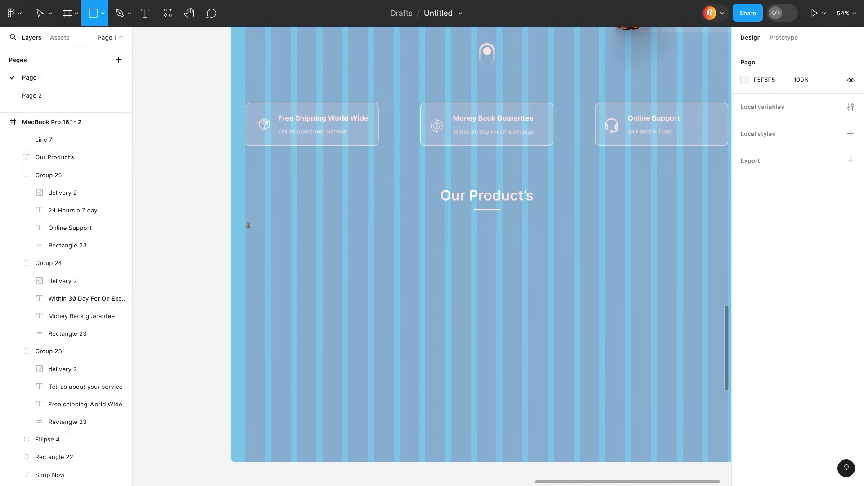
{"action": "left_click_drag", "start_coordinate": [245, 244], "coordinate": [381, 400]}
{"action": "left_click", "coordinate": [745, 280]}
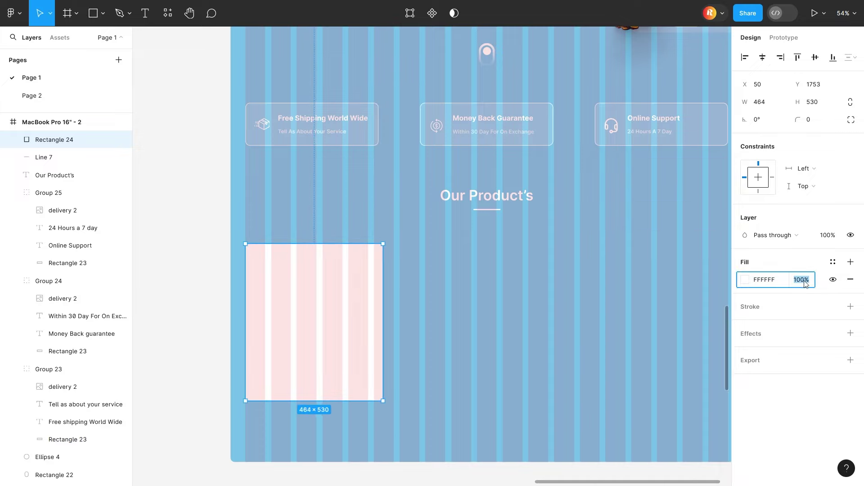
{"action": "key", "text": "ctrl+v"}
{"action": "left_click_drag", "start_coordinate": [799, 119], "coordinate": [68, 125]}
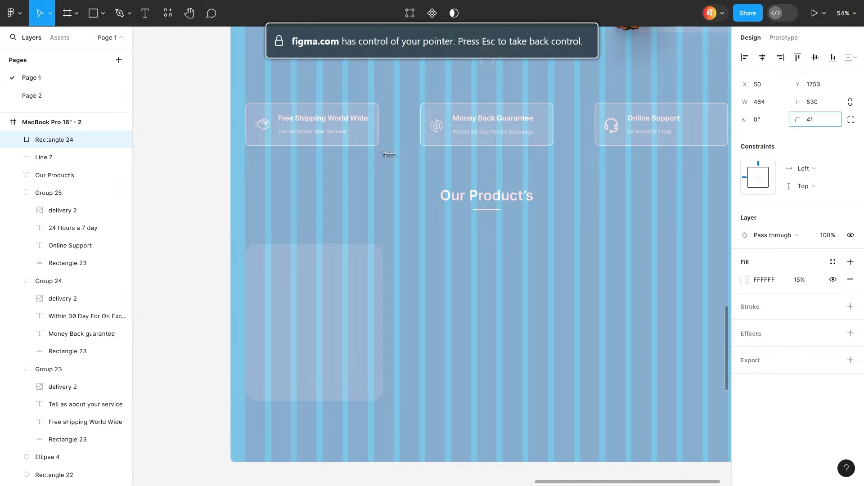
{"action": "key", "text": "Escape"}
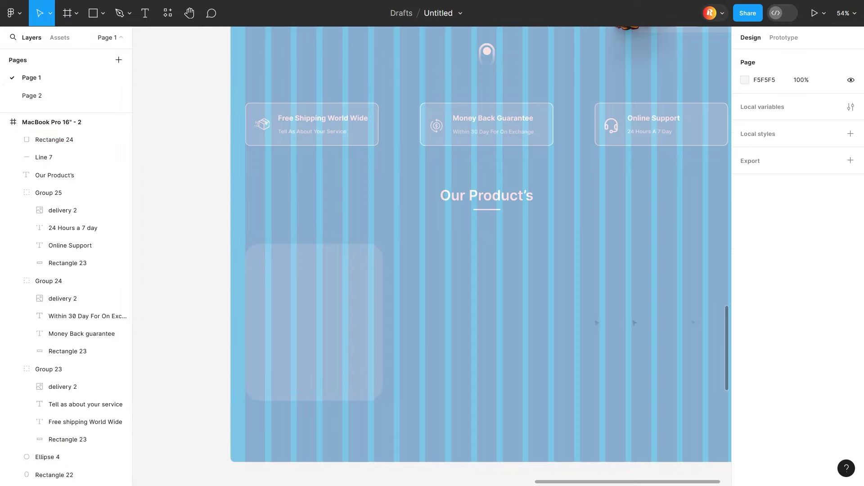
- Change the rectangle's fill to a top-to-bottom white linear gradient at 35% opacity
{"action": "left_click", "coordinate": [323, 310]}
{"action": "left_click", "coordinate": [745, 280]}
{"action": "left_click", "coordinate": [627, 128]}
{"action": "mouse_move", "coordinate": [323, 243]}
{"action": "left_mouse_down"}
{"action": "mouse_move", "coordinate": [330, 411]}
{"action": "mouse_move", "coordinate": [321, 280]}
{"action": "left_mouse_up"}
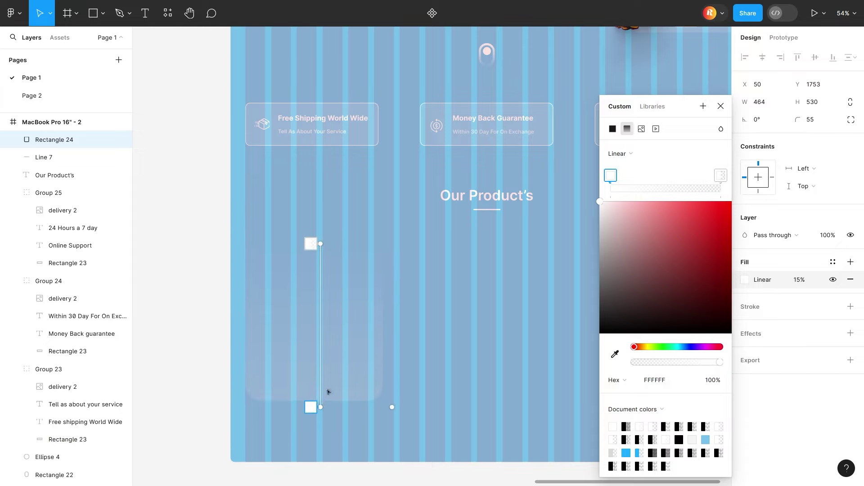
{"action": "left_click", "coordinate": [796, 280]}
{"action": "type", "text": "35"}
{"action": "key", "text": "Return"}
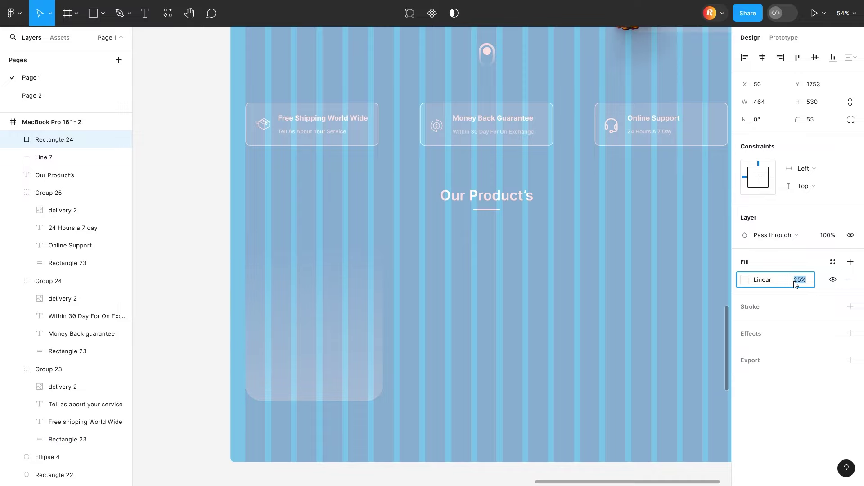
{"action": "left_click", "coordinate": [387, 340]}
- Try a fainter SmoothShadow on the card, then close the plugin without applying
{"action": "left_click", "coordinate": [336, 343]}
{"action": "right_click", "coordinate": [335, 342]}
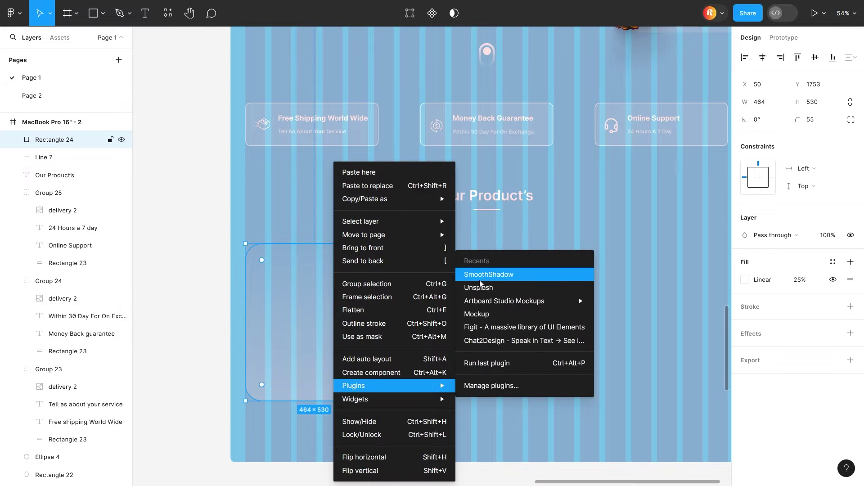
{"action": "left_click", "coordinate": [480, 280]}
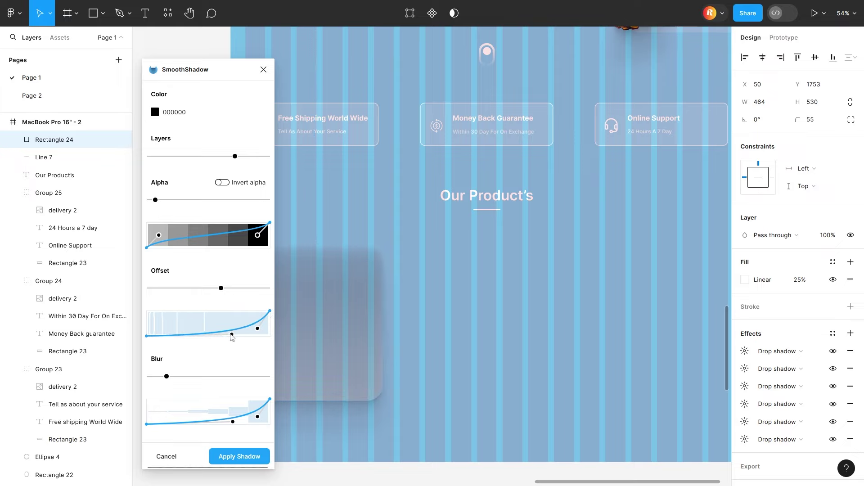
{"action": "left_click_drag", "start_coordinate": [259, 237], "coordinate": [221, 233]}
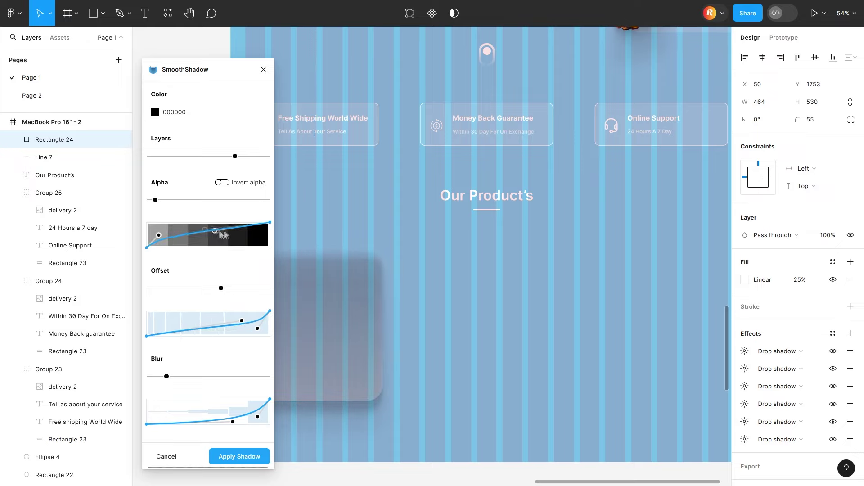
{"action": "left_click_drag", "start_coordinate": [156, 201], "coordinate": [149, 200]}
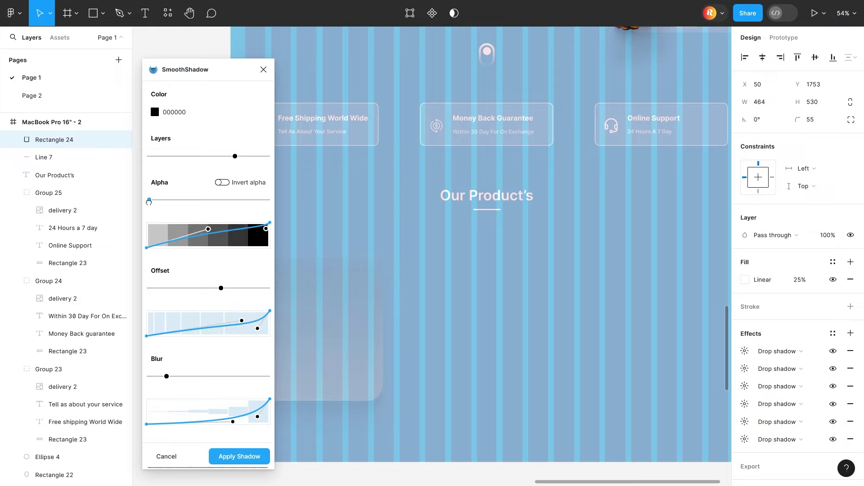
{"action": "left_click", "coordinate": [425, 353]}
- Relaunch SmoothShadow and tune a fainter, fewer-layer shadow curve for the card
{"action": "left_click", "coordinate": [320, 320]}
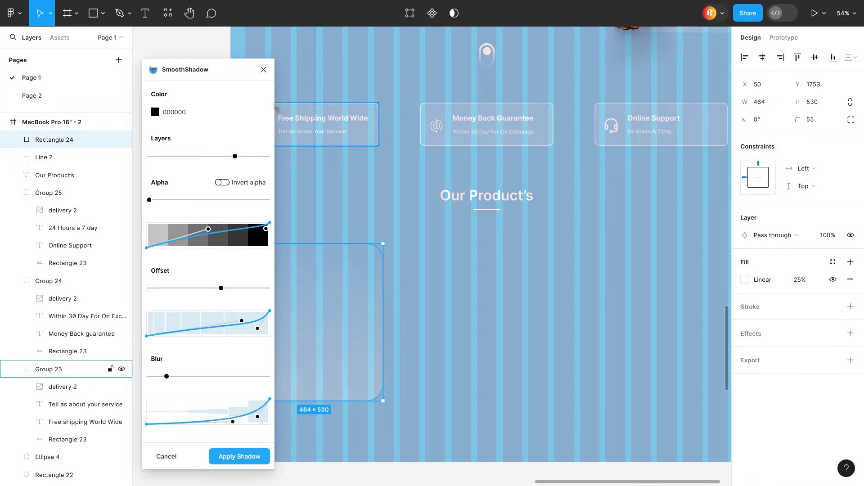
{"action": "right_click", "coordinate": [324, 360]}
{"action": "left_click", "coordinate": [480, 274]}
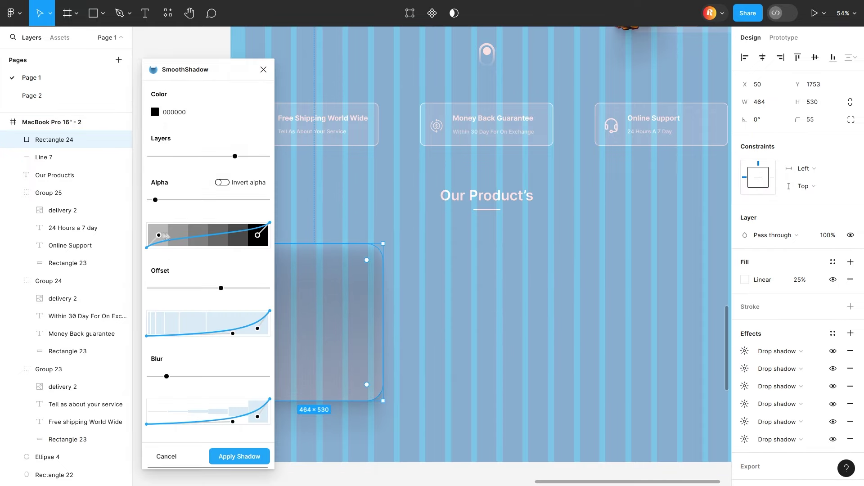
{"action": "left_click_drag", "start_coordinate": [155, 199], "coordinate": [149, 198]}
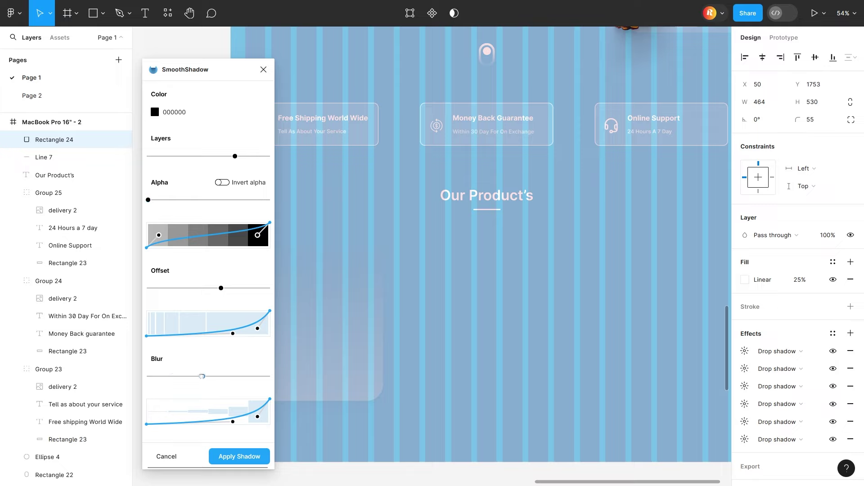
{"action": "mouse_move", "coordinate": [163, 239]}
{"action": "left_mouse_down"}
{"action": "mouse_move", "coordinate": [192, 240]}
{"action": "mouse_move", "coordinate": [183, 230]}
{"action": "left_mouse_up"}
{"action": "left_click_drag", "start_coordinate": [149, 200], "coordinate": [147, 200]}
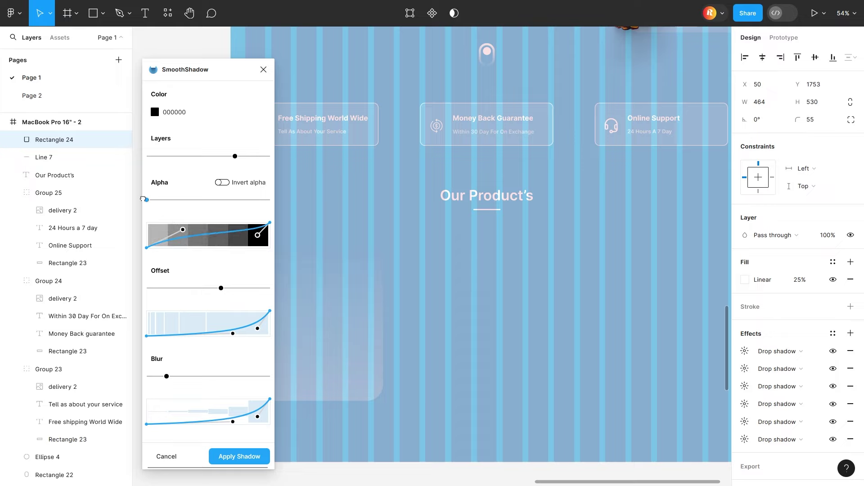
{"action": "mouse_move", "coordinate": [235, 156]}
{"action": "left_mouse_down"}
{"action": "mouse_move", "coordinate": [147, 156]}
{"action": "mouse_move", "coordinate": [164, 156]}
{"action": "left_mouse_up"}
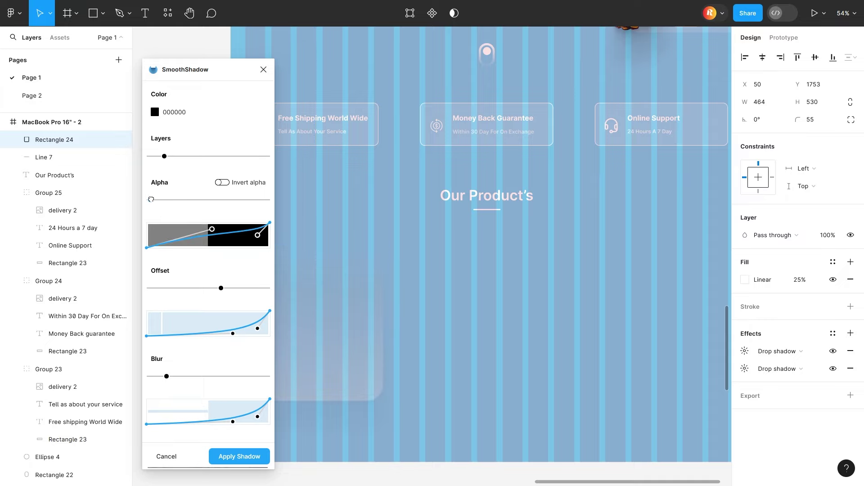
{"action": "left_click_drag", "start_coordinate": [257, 235], "coordinate": [263, 228]}
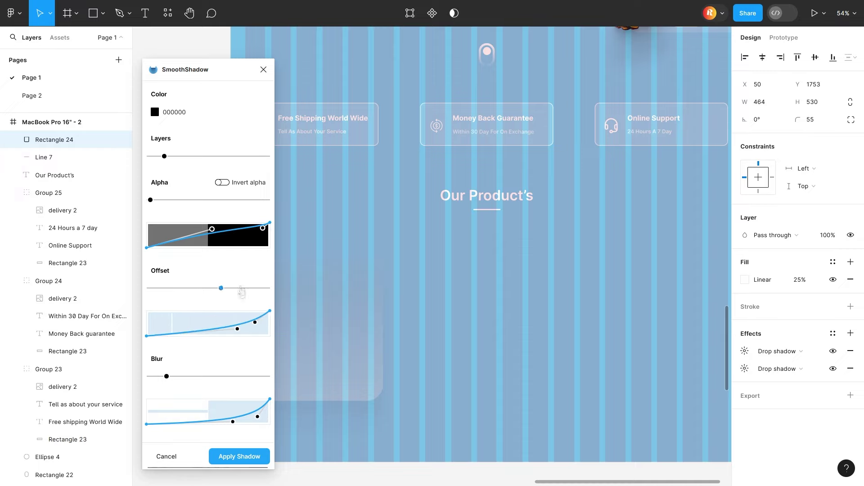
- Cancel SmoothShadow and give the card a drop shadow with adjusted Y offset, blur and spread
{"action": "left_click", "coordinate": [264, 70]}
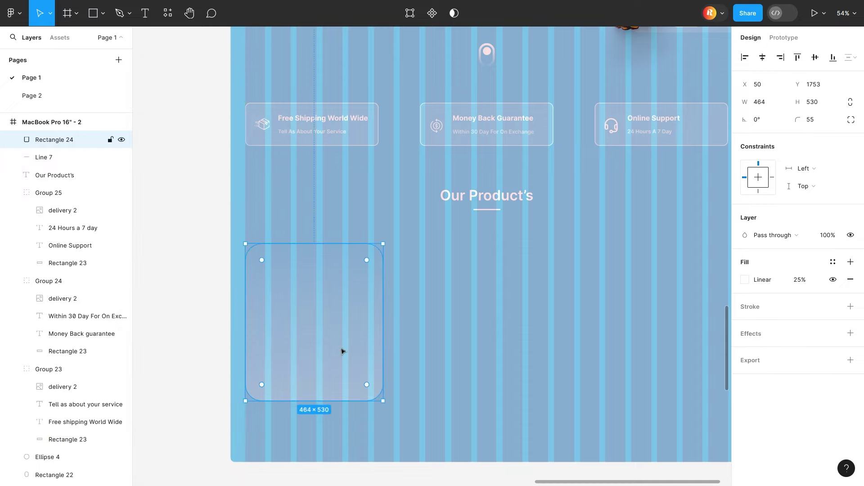
{"action": "left_click", "coordinate": [850, 333]}
{"action": "left_click", "coordinate": [745, 351]}
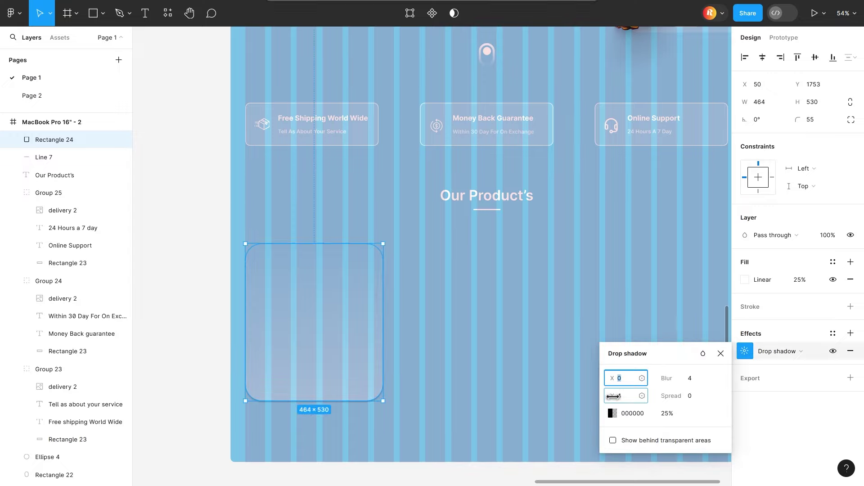
{"action": "mouse_move", "coordinate": [612, 395]}
{"action": "left_mouse_down"}
{"action": "mouse_move", "coordinate": [689, 378]}
{"action": "mouse_move", "coordinate": [630, 396]}
{"action": "mouse_move", "coordinate": [625, 380]}
{"action": "mouse_move", "coordinate": [689, 378]}
{"action": "mouse_move", "coordinate": [641, 395]}
{"action": "left_mouse_up"}
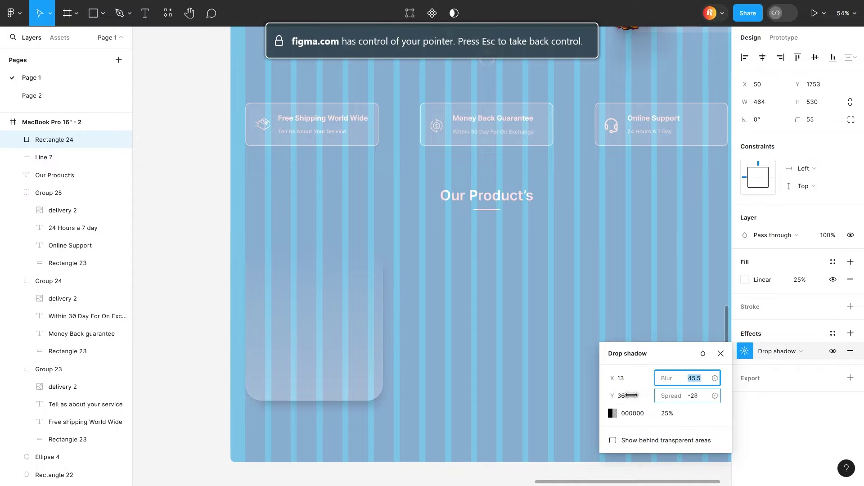
{"action": "left_click", "coordinate": [536, 374]}
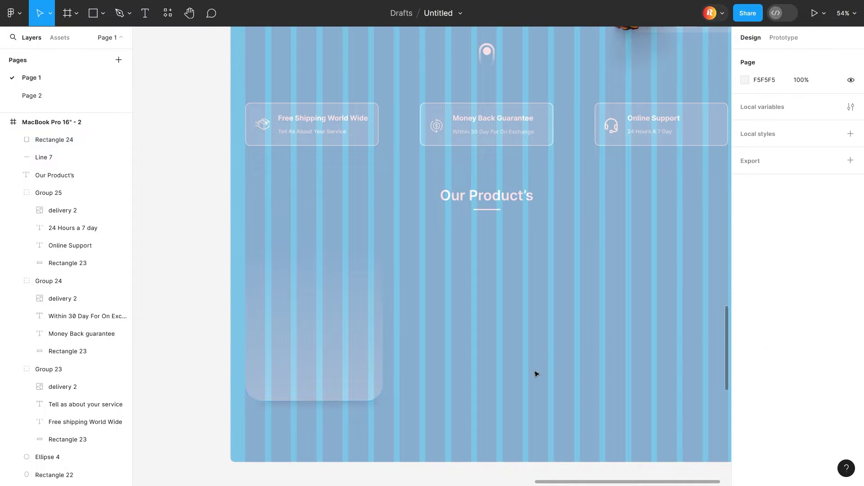
- Inspect the reference product card's shoe image and background shape
{"action": "scroll", "coordinate": [475, 404], "scroll_direction": "down", "scroll_amount": 5}
{"action": "scroll", "coordinate": [475, 405], "scroll_direction": "left", "scroll_amount": 5}
{"action": "left_click", "coordinate": [660, 383]}
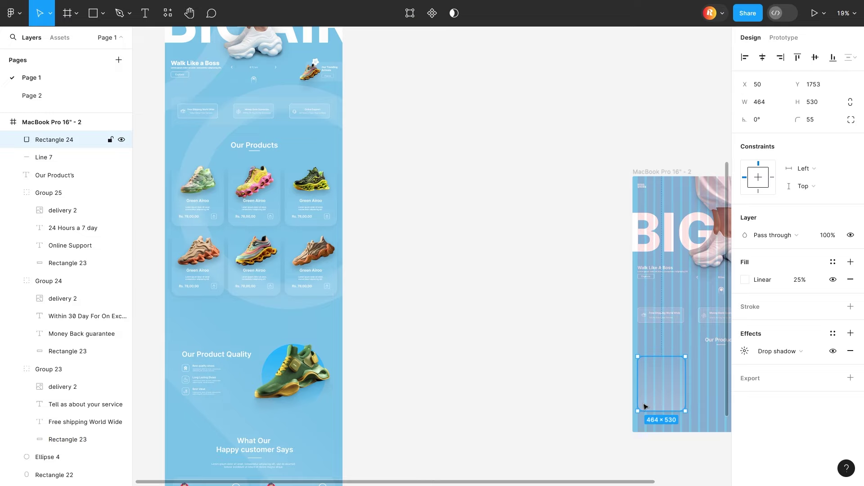
{"action": "left_click", "coordinate": [450, 292]}
{"action": "double_click", "coordinate": [198, 181]}
{"action": "scroll", "coordinate": [221, 210], "scroll_direction": "up", "scroll_amount": 3}
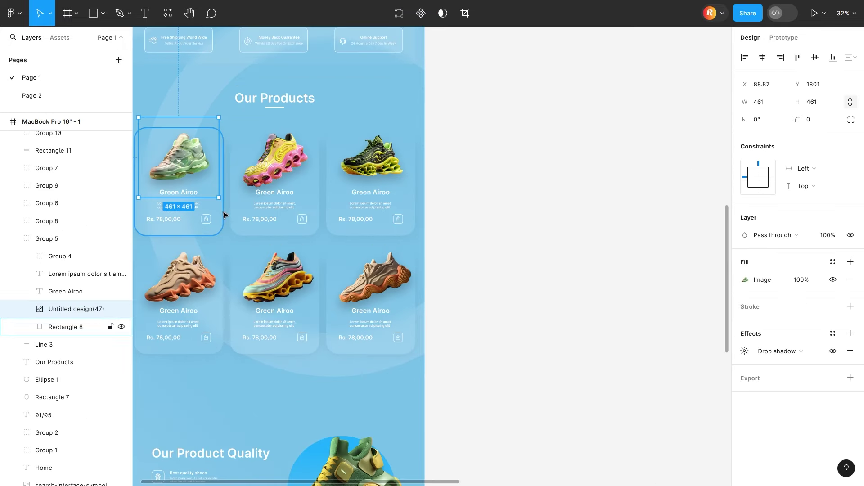
{"action": "left_click", "coordinate": [223, 238]}
{"action": "left_click", "coordinate": [474, 230]}
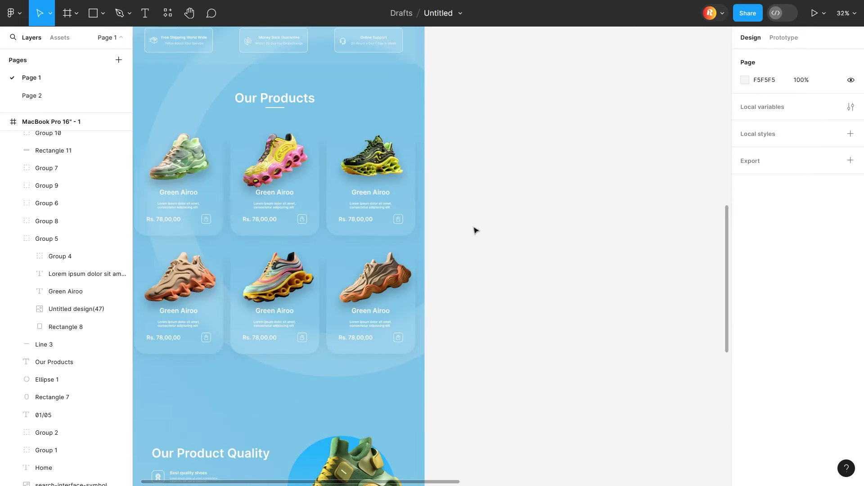
{"action": "scroll", "coordinate": [478, 229], "scroll_direction": "down", "scroll_amount": 5}
{"action": "scroll", "coordinate": [341, 253], "scroll_direction": "up", "scroll_amount": 5}
{"action": "left_click", "coordinate": [103, 14]}
- Draw a large circle over the page top and place it inside the MacBook frame
{"action": "left_click", "coordinate": [83, 80]}
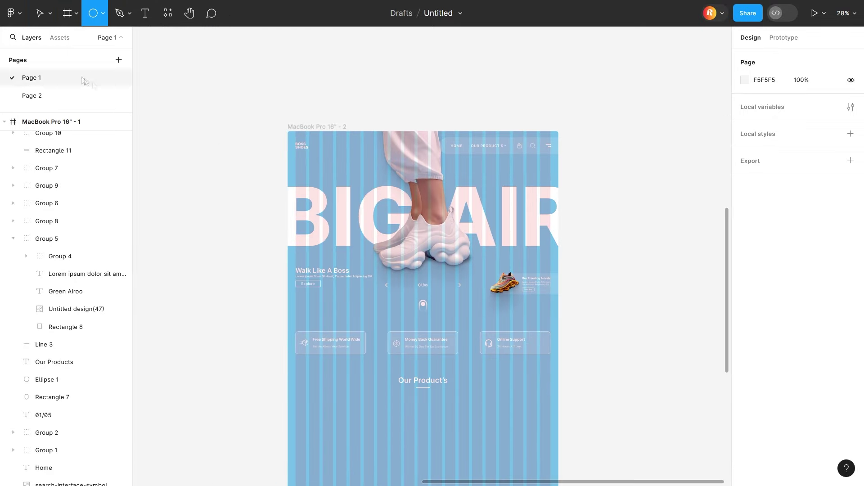
{"action": "left_click_drag", "start_coordinate": [271, 121], "coordinate": [547, 396]}
{"action": "left_click_drag", "start_coordinate": [467, 371], "coordinate": [374, 325]}
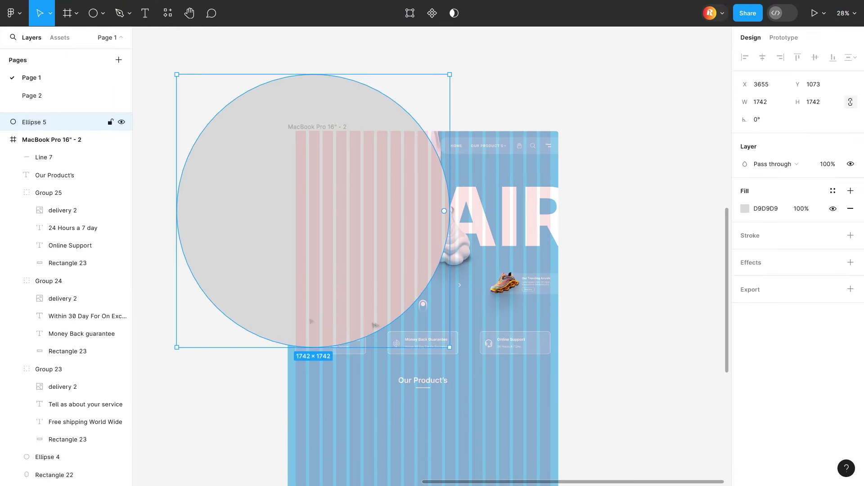
{"action": "left_click_drag", "start_coordinate": [41, 402], "coordinate": [84, 376]}
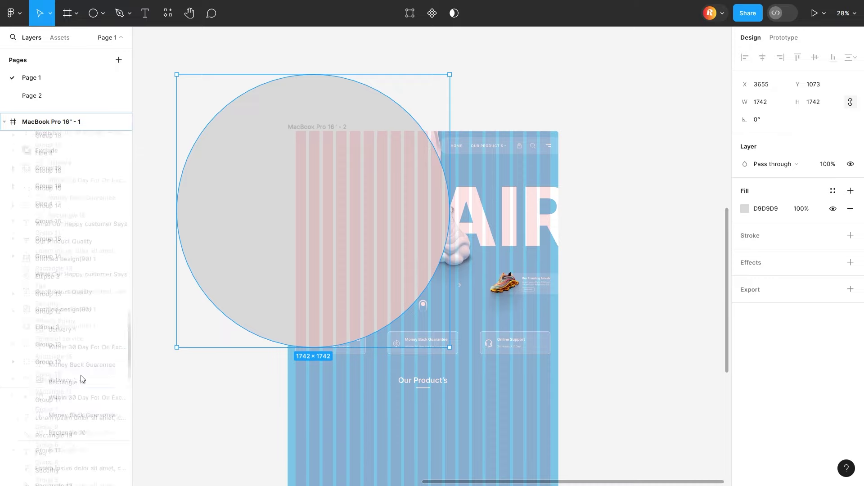
{"action": "left_click_drag", "start_coordinate": [82, 163], "coordinate": [83, 164]}
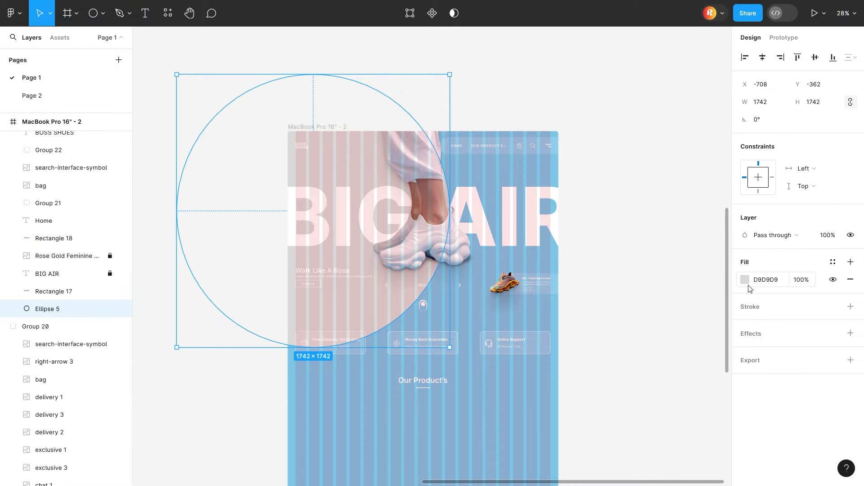
- Give the circle a translucent white fill and experiment with its arc sweep and centre hole
{"action": "left_click", "coordinate": [745, 280]}
{"action": "key", "text": "ctrl+v"}
{"action": "key", "text": "Return"}
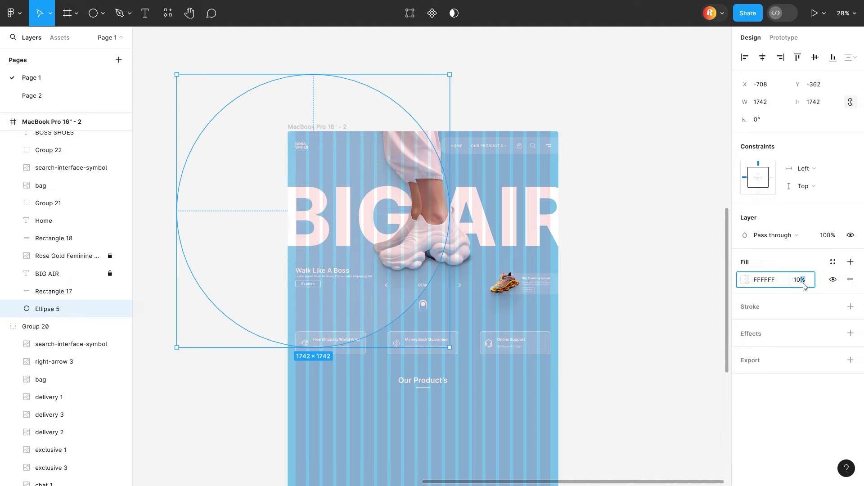
{"action": "type", "text": "5"}
{"action": "key", "text": "Return"}
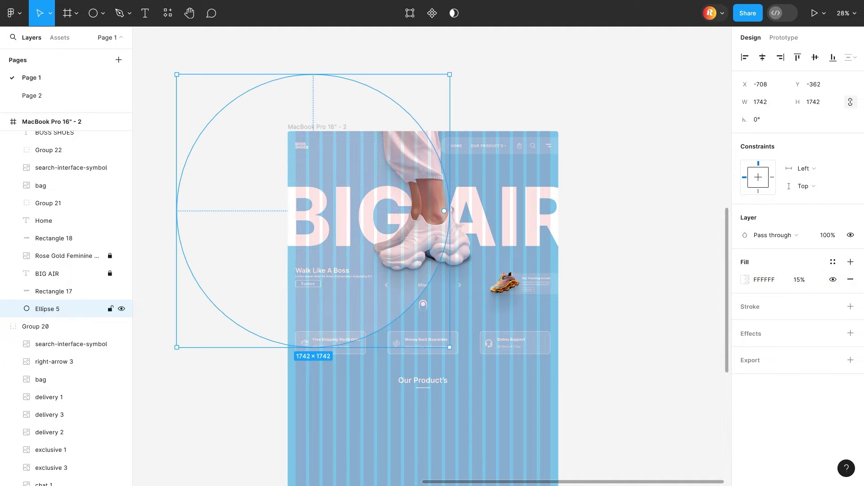
{"action": "left_click_drag", "start_coordinate": [445, 219], "coordinate": [445, 224]}
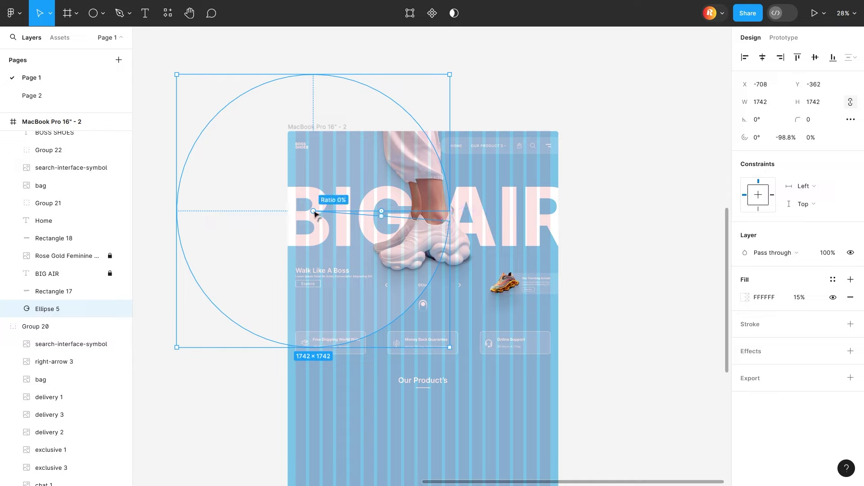
{"action": "left_click_drag", "start_coordinate": [314, 211], "coordinate": [279, 212]}
- Replace the circle's fill with a 270px white stroke at 15% opacity
{"action": "left_click", "coordinate": [850, 297]}
{"action": "left_click", "coordinate": [850, 324]}
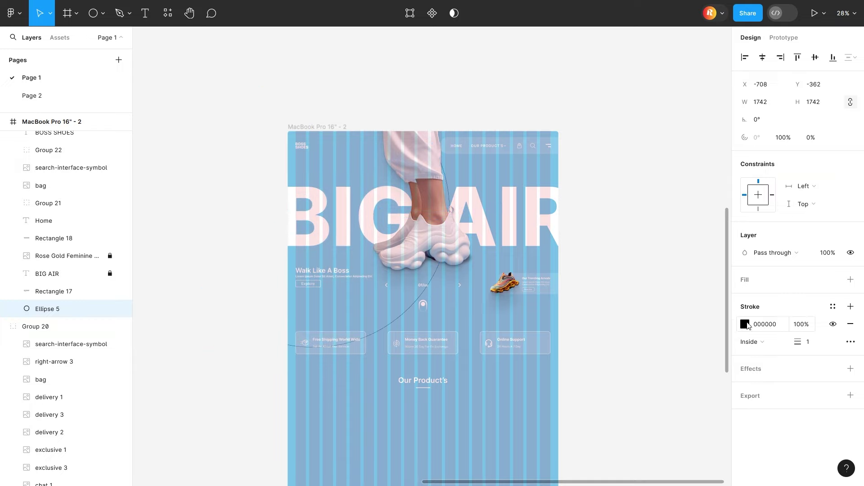
{"action": "left_click", "coordinate": [745, 324]}
{"action": "left_click_drag", "start_coordinate": [797, 341], "coordinate": [860, 342]}
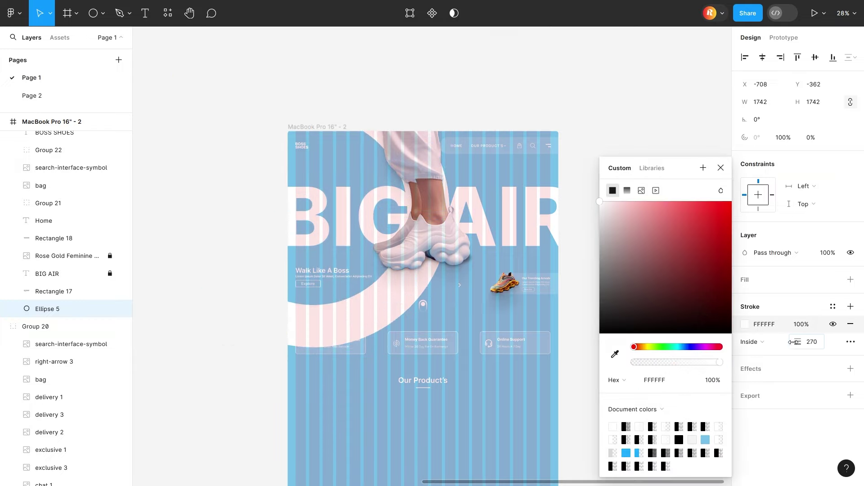
{"action": "left_click", "coordinate": [802, 325]}
{"action": "type", "text": "15"}
{"action": "key", "text": "Return"}
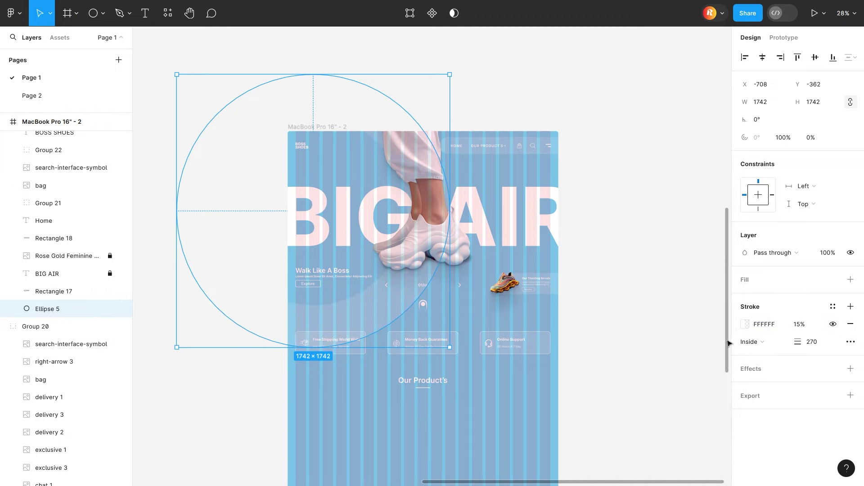
- Enlarge the ring to 1924 across, then duplicate it and offset the copy down and right
{"action": "left_click", "coordinate": [644, 273]}
{"action": "left_click", "coordinate": [308, 334]}
{"action": "left_click_drag", "start_coordinate": [309, 347], "coordinate": [309, 376]}
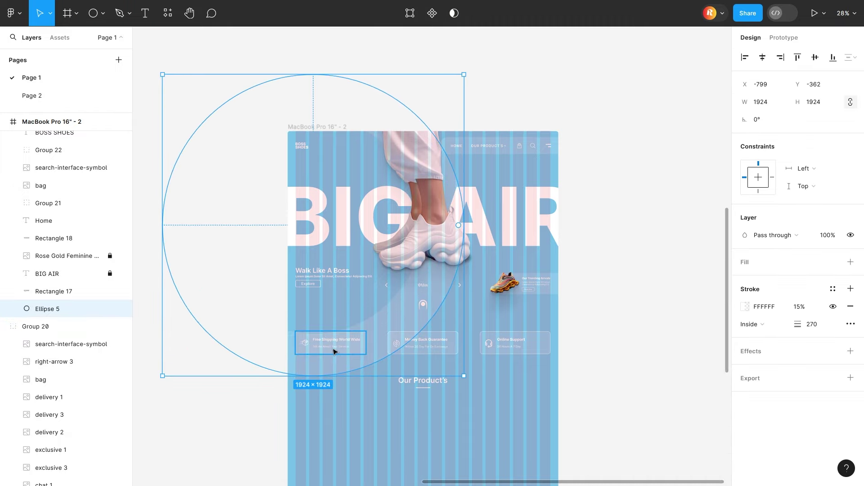
{"action": "scroll", "coordinate": [333, 352], "scroll_direction": "down", "scroll_amount": 3}
{"action": "key", "text": "ctrl+d"}
{"action": "left_click_drag", "start_coordinate": [327, 261], "coordinate": [450, 425]}
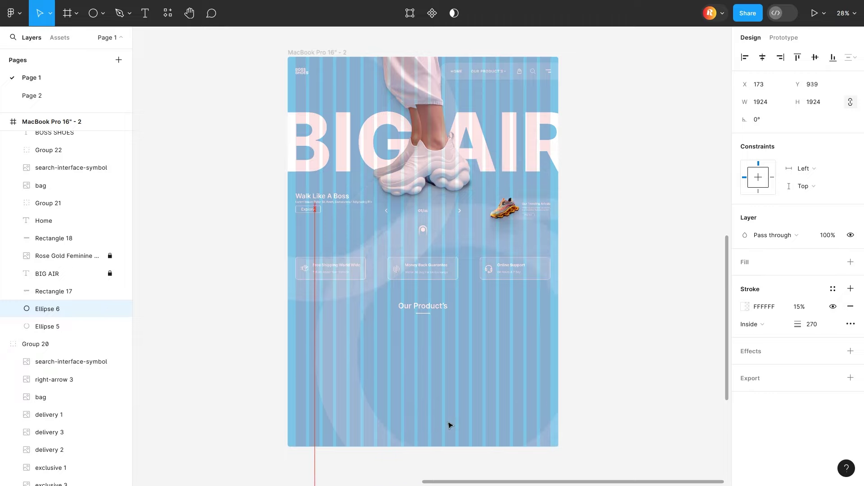
{"action": "key", "text": "shift+Down"}
{"action": "key", "text": "shift+Down"}
{"action": "key", "text": "shift+Down"}
{"action": "key", "text": "shift+Right"}
{"action": "key", "text": "shift+Right"}
{"action": "key", "text": "shift+Right"}
{"action": "key", "text": "shift+Right"}
{"action": "key", "text": "shift+Right"}
{"action": "key", "text": "shift+Right"}
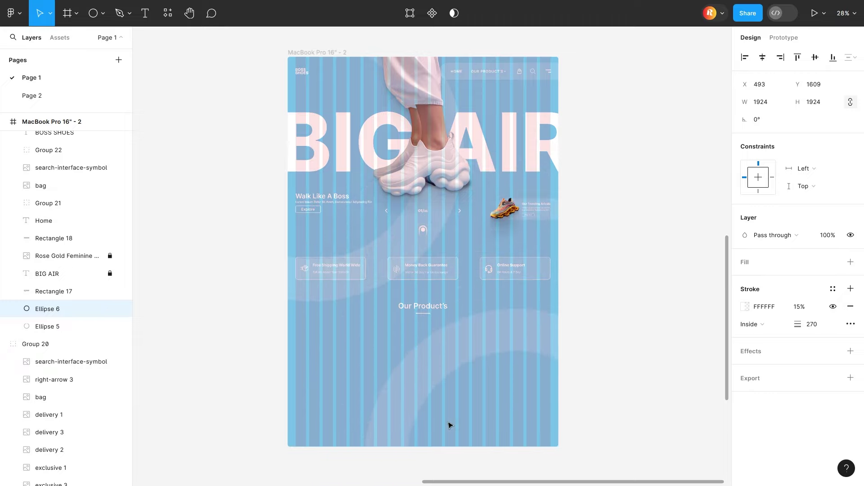
- Extend the landing page frame's height to fit the rings
{"action": "scroll", "coordinate": [481, 421], "scroll_direction": "down", "scroll_amount": 5}
{"action": "key", "text": "Escape"}
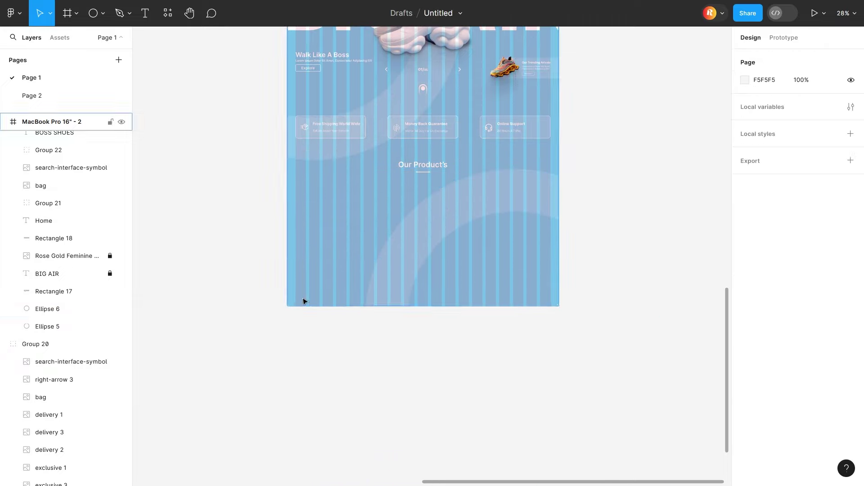
{"action": "left_click_drag", "start_coordinate": [303, 302], "coordinate": [309, 370]}
{"action": "scroll", "coordinate": [297, 306], "scroll_direction": "up", "scroll_amount": 3}
{"action": "scroll", "coordinate": [338, 261], "scroll_direction": "up", "scroll_amount": 5}
- Draw a card below the Our Product's heading with corner radius 55
{"action": "scroll", "coordinate": [378, 218], "scroll_direction": "down", "scroll_amount": 3}
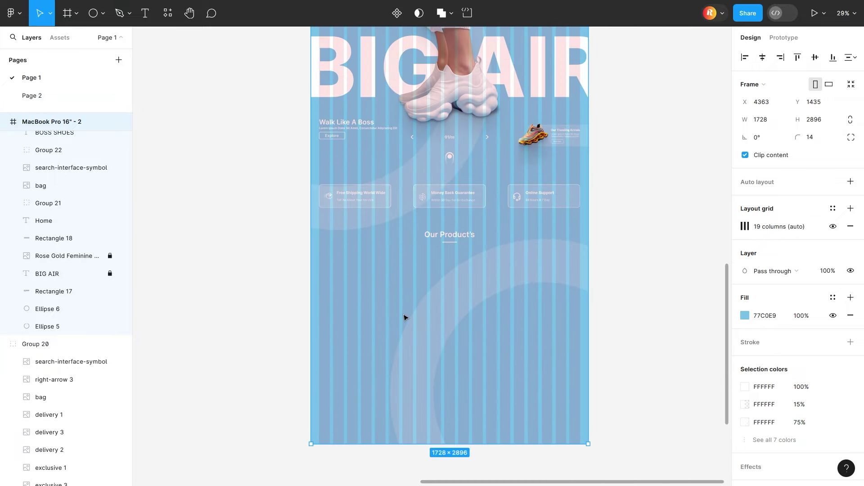
{"action": "key", "text": "r"}
{"action": "scroll", "coordinate": [350, 272], "scroll_direction": "up", "scroll_amount": 3}
{"action": "scroll", "coordinate": [349, 272], "scroll_direction": "up", "scroll_amount": 2}
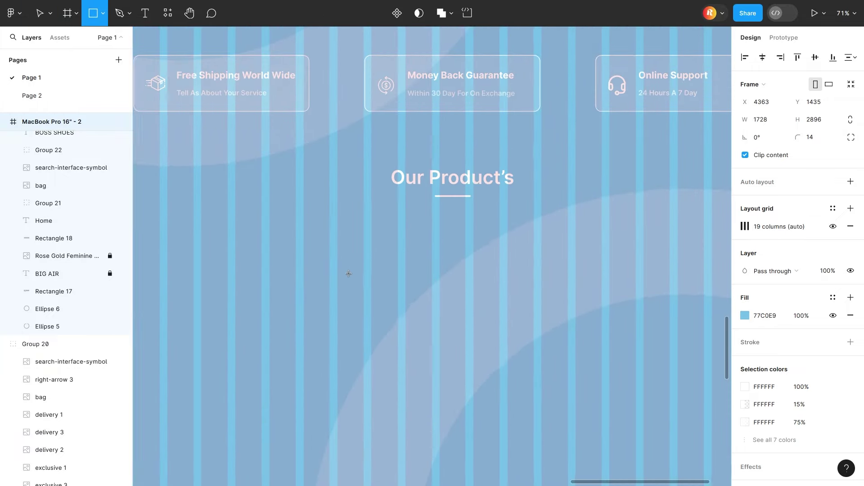
{"action": "scroll", "coordinate": [349, 273], "scroll_direction": "down", "scroll_amount": 1}
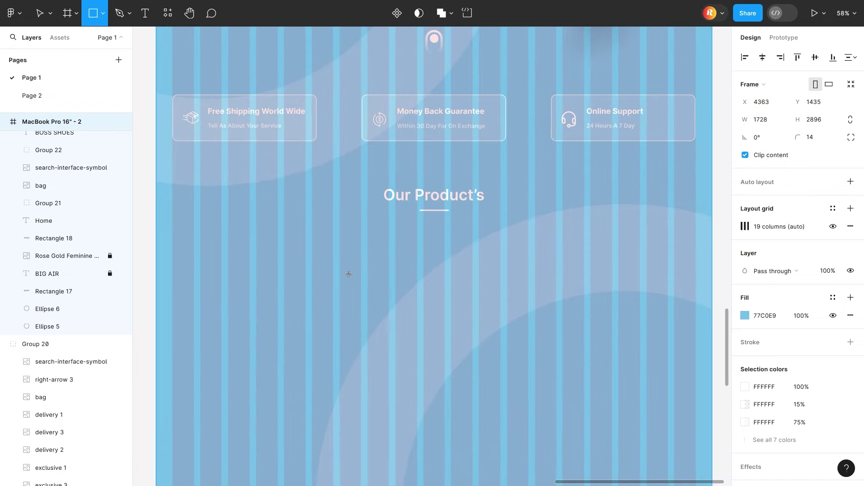
{"action": "left_click_drag", "start_coordinate": [179, 243], "coordinate": [312, 404]}
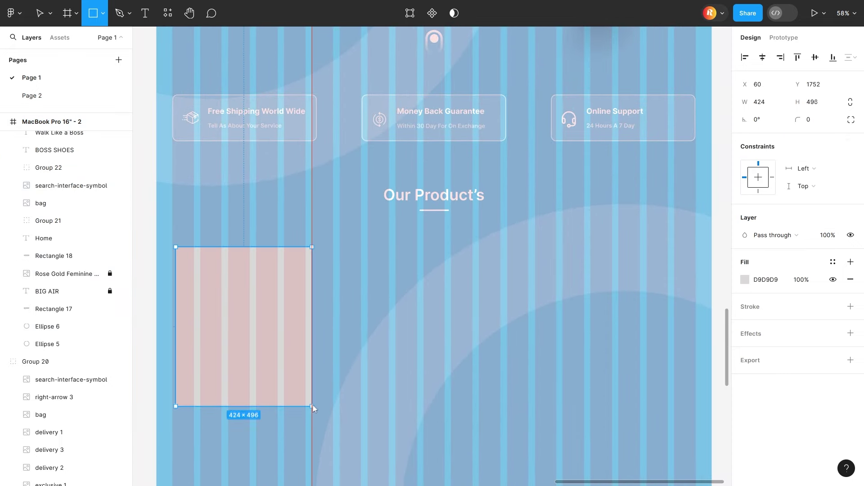
{"action": "left_click_drag", "start_coordinate": [798, 119], "coordinate": [403, 125]}
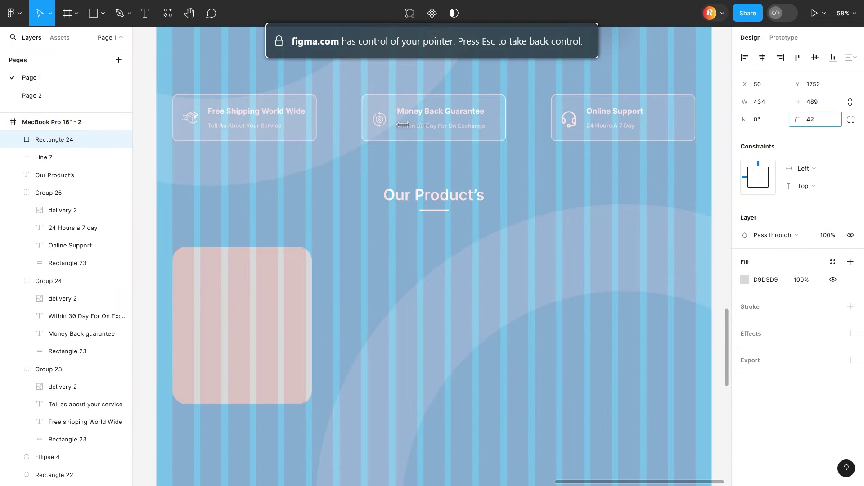
{"action": "type", "text": "55"}
- Set the card's fill to FFFFFF at 25% opacity
{"action": "left_click", "coordinate": [745, 279]}
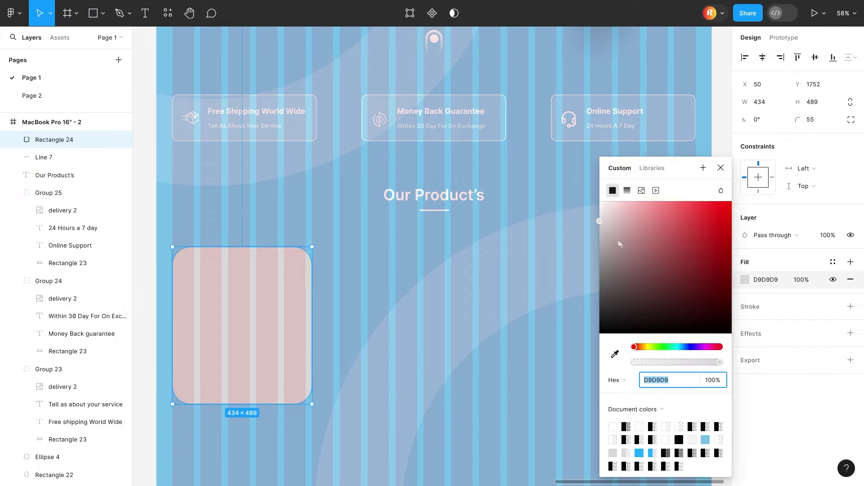
{"action": "type", "text": "FFFFFF"}
{"action": "key", "text": "Tab"}
{"action": "type", "text": "25"}
{"action": "key", "text": "Return"}
{"action": "key", "text": "Escape"}
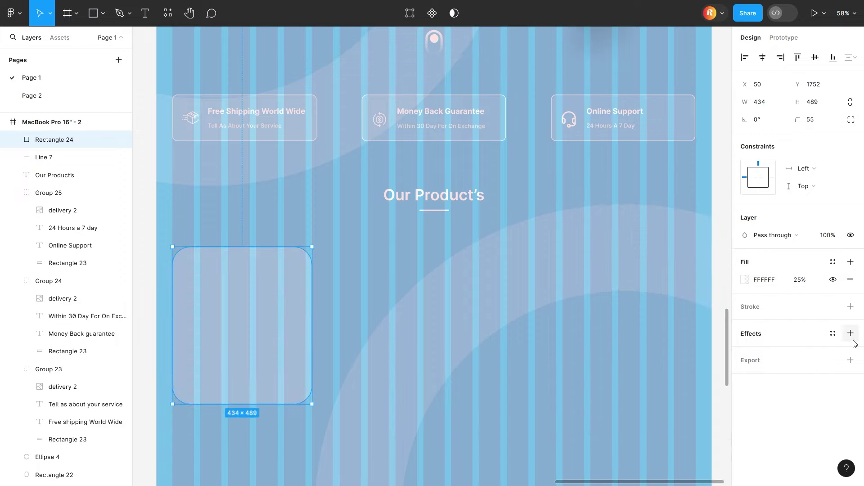
- Add a Background blur effect to the card and set its strength
{"action": "left_click", "coordinate": [850, 333]}
{"action": "left_click", "coordinate": [774, 352]}
{"action": "left_click", "coordinate": [792, 376]}
{"action": "left_click", "coordinate": [745, 351]}
{"action": "left_click_drag", "start_coordinate": [614, 378], "coordinate": [42, 375]}
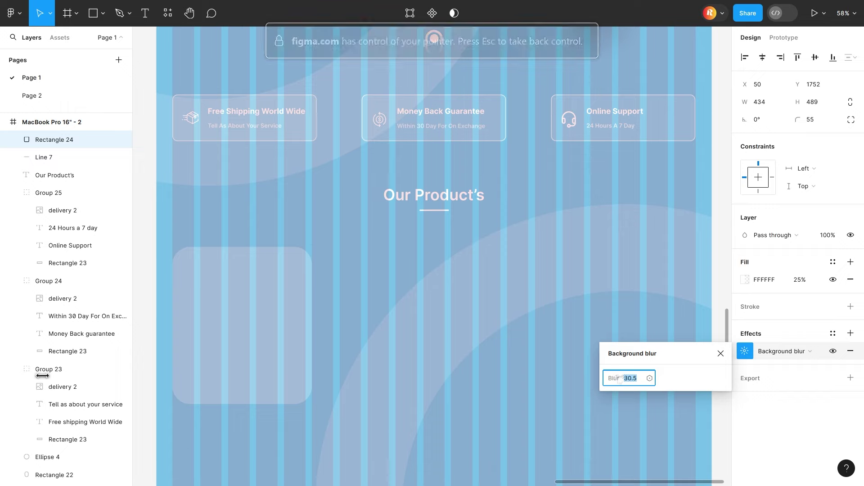
- Switch the card's fill to a linear gradient running down its height and edit its opacity
{"action": "left_click", "coordinate": [744, 279]}
{"action": "left_click", "coordinate": [627, 129]}
{"action": "mouse_move", "coordinate": [251, 246]}
{"action": "left_mouse_down"}
{"action": "mouse_move", "coordinate": [271, 381]}
{"action": "mouse_move", "coordinate": [264, 405]}
{"action": "mouse_move", "coordinate": [259, 247]}
{"action": "left_mouse_up"}
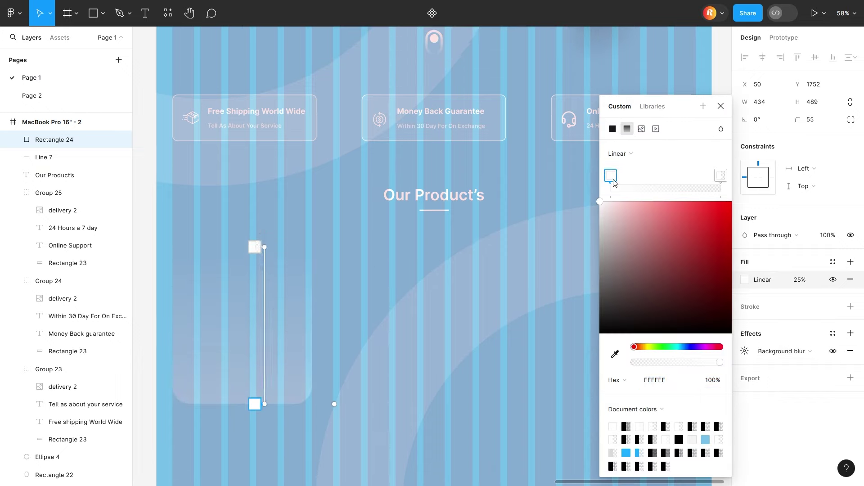
{"action": "left_click", "coordinate": [798, 282]}
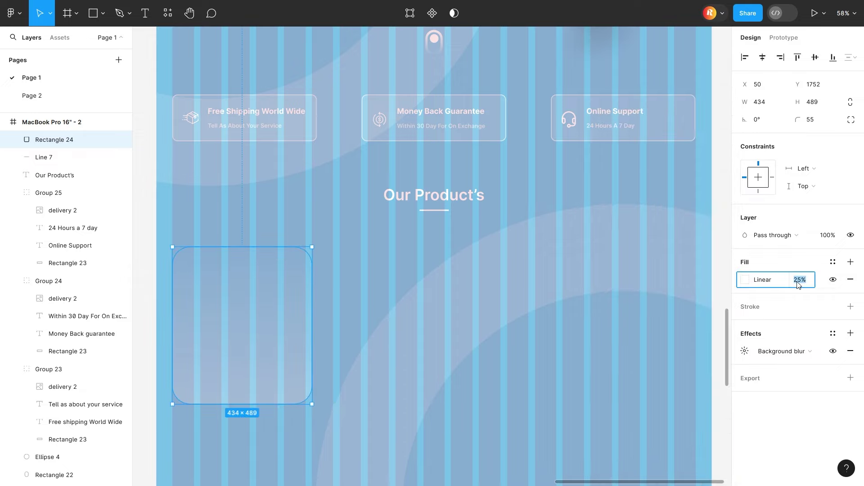
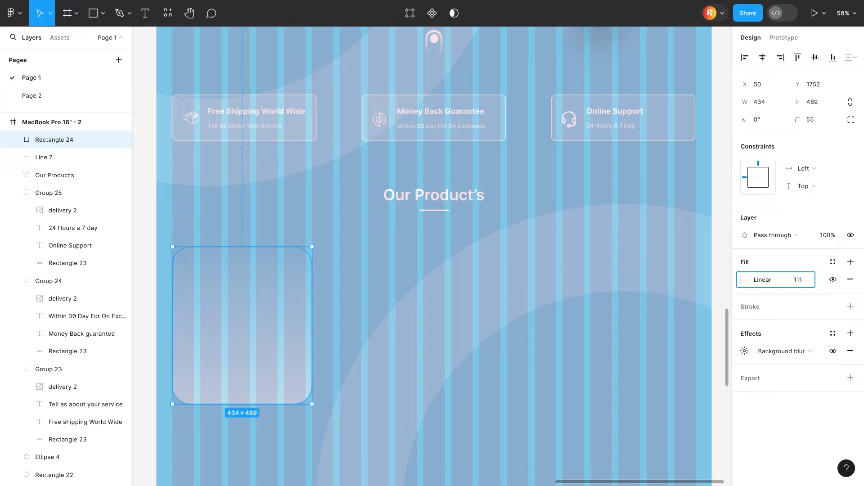
- Set the card's fill opacity to 100% and drop its white gradient alpha to about 28%
{"action": "type", "text": "0"}
{"action": "key", "text": "Return"}
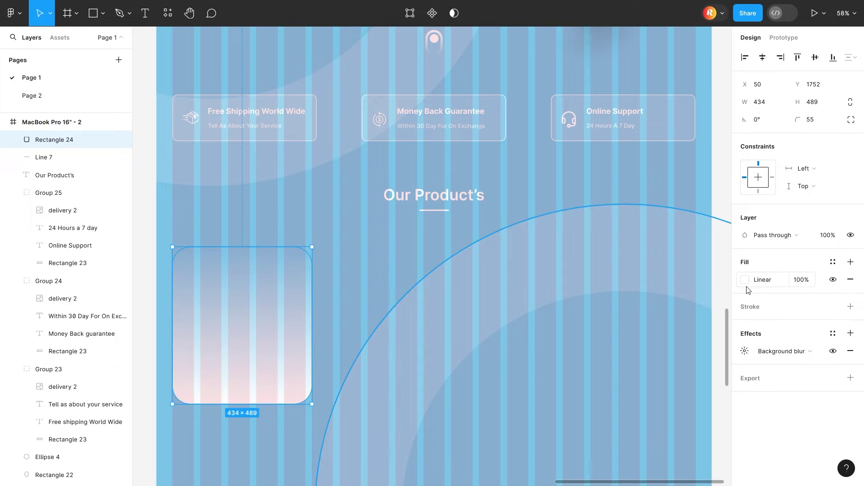
{"action": "left_click", "coordinate": [745, 280]}
{"action": "left_click_drag", "start_coordinate": [720, 362], "coordinate": [652, 362]}
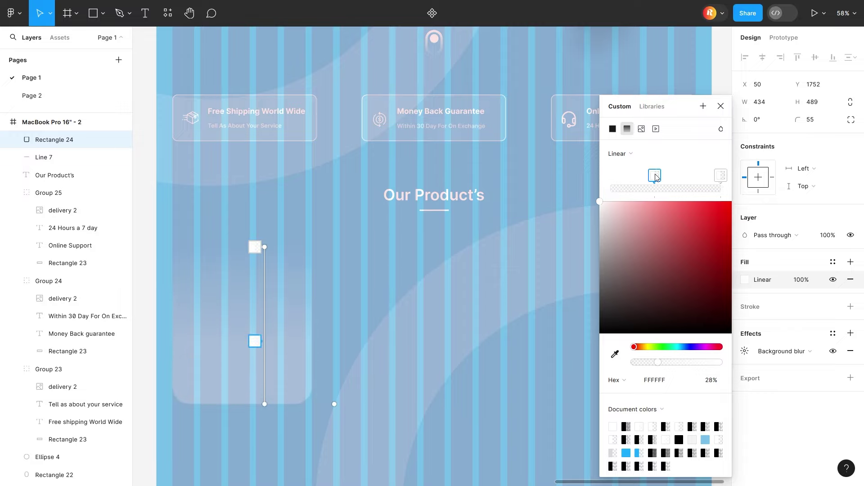
{"action": "left_click", "coordinate": [492, 224]}
- Pan around the canvas and select the MacBook Pro 16" - 2 frame
{"action": "scroll", "coordinate": [465, 251], "scroll_direction": "down", "scroll_amount": 10}
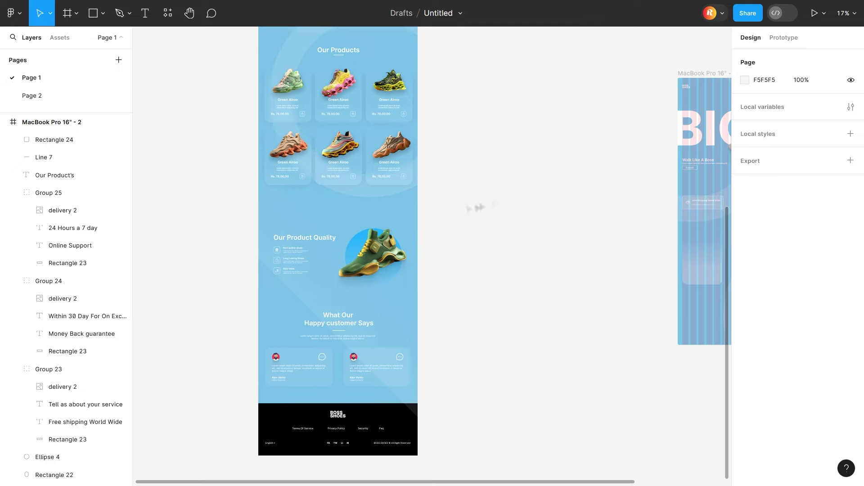
{"action": "scroll", "coordinate": [486, 190], "scroll_direction": "up", "scroll_amount": 5}
{"action": "scroll", "coordinate": [474, 185], "scroll_direction": "right", "scroll_amount": 3}
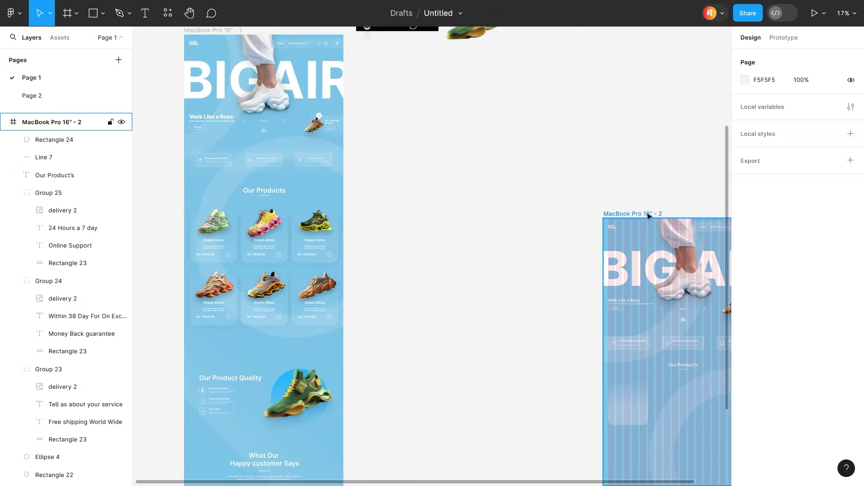
{"action": "scroll", "coordinate": [649, 217], "scroll_direction": "right", "scroll_amount": 5}
{"action": "scroll", "coordinate": [501, 372], "scroll_direction": "down", "scroll_amount": 2}
{"action": "scroll", "coordinate": [355, 283], "scroll_direction": "up", "scroll_amount": 8}
{"action": "scroll", "coordinate": [248, 118], "scroll_direction": "up", "scroll_amount": 5}
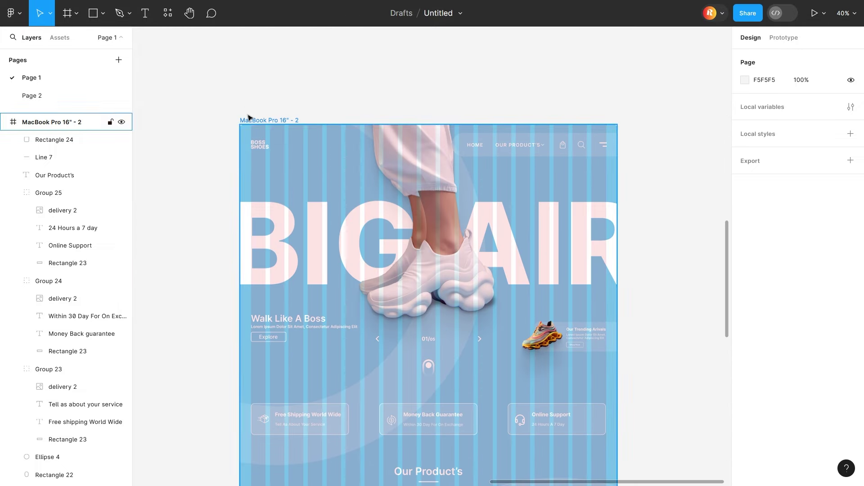
{"action": "left_click", "coordinate": [248, 117]}
- Set the frame's Columns layout grid colour opacity to 1%
{"action": "left_click", "coordinate": [745, 227]}
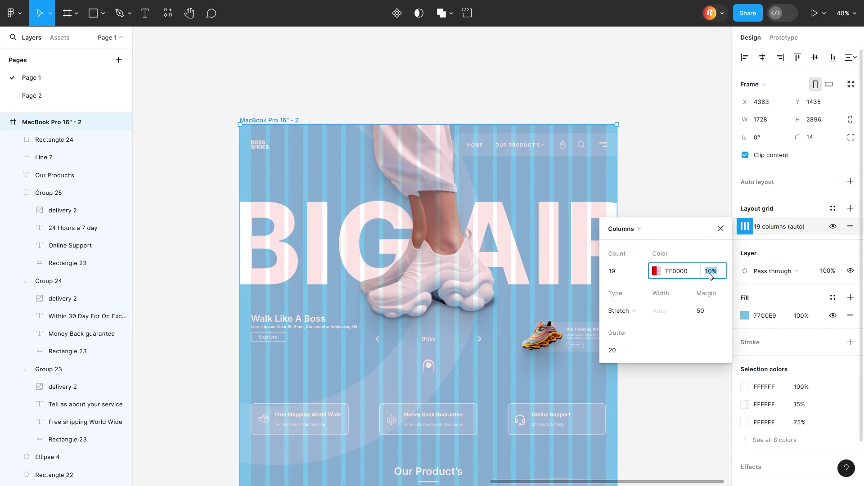
{"action": "key", "text": "F11"}
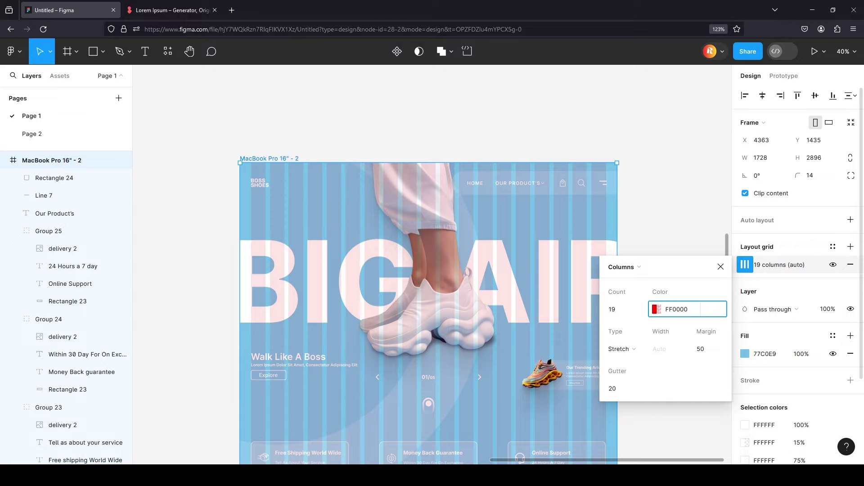
{"action": "key", "text": "F11"}
{"action": "left_click", "coordinate": [711, 271]}
{"action": "type", "text": "1"}
{"action": "key", "text": "Return"}
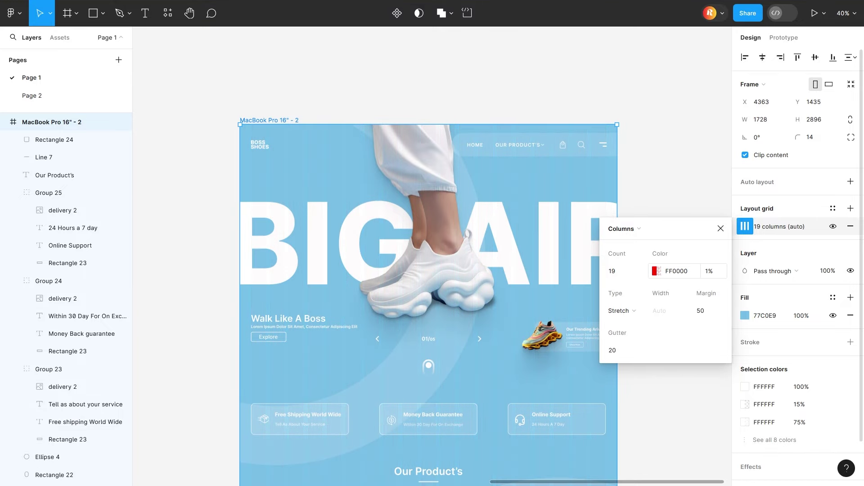
{"action": "left_click", "coordinate": [691, 367]}
- Scroll across the landing page to check the nearly invisible grid
{"action": "scroll", "coordinate": [685, 376], "scroll_direction": "down", "scroll_amount": 10}
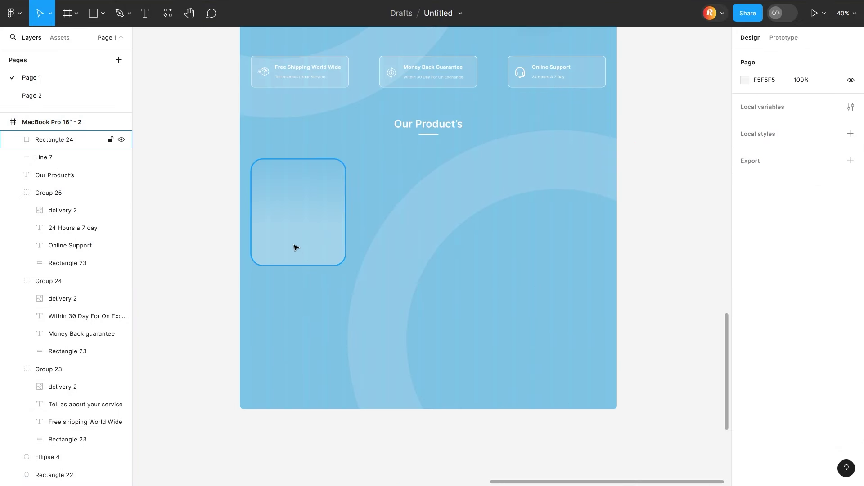
{"action": "scroll", "coordinate": [295, 247], "scroll_direction": "down", "scroll_amount": 3}
{"action": "scroll", "coordinate": [295, 247], "scroll_direction": "left", "scroll_amount": 10}
{"action": "scroll", "coordinate": [315, 243], "scroll_direction": "up", "scroll_amount": 5}
{"action": "scroll", "coordinate": [361, 237], "scroll_direction": "down", "scroll_amount": 2}
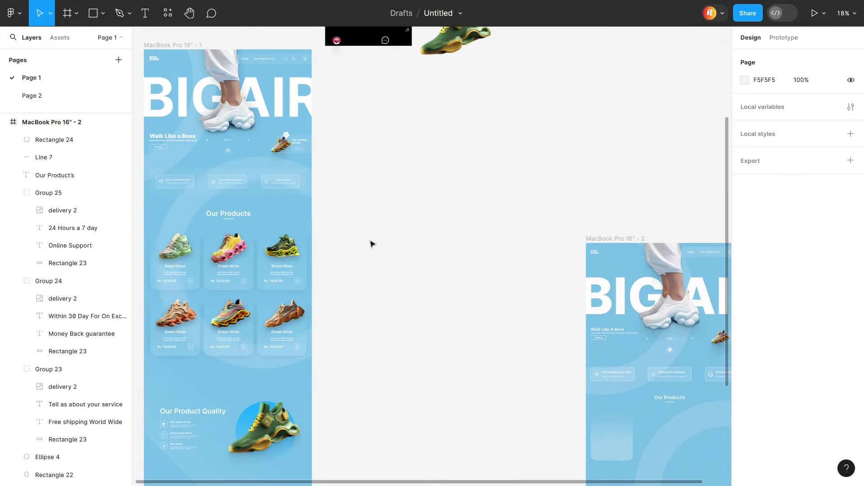
{"action": "scroll", "coordinate": [380, 266], "scroll_direction": "right", "scroll_amount": 5}
{"action": "scroll", "coordinate": [392, 309], "scroll_direction": "down", "scroll_amount": 5}
{"action": "scroll", "coordinate": [361, 309], "scroll_direction": "up", "scroll_amount": 3}
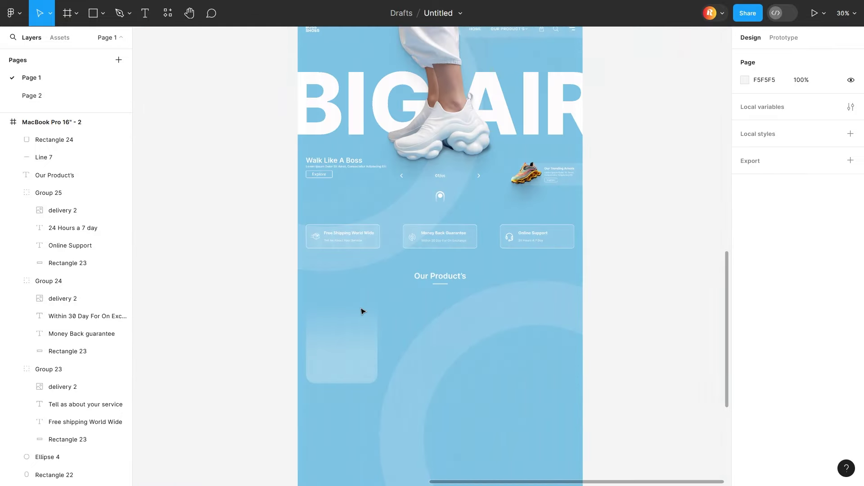
{"action": "scroll", "coordinate": [278, 230], "scroll_direction": "down", "scroll_amount": 5}
- Move the single green shoe image from the group onto the glass product card
{"action": "left_click", "coordinate": [185, 193]}
{"action": "double_click", "coordinate": [185, 193]}
{"action": "mouse_move", "coordinate": [185, 193]}
{"action": "left_mouse_down"}
{"action": "mouse_move", "coordinate": [356, 319]}
{"action": "mouse_move", "coordinate": [362, 263]}
{"action": "left_mouse_up"}
{"action": "scroll", "coordinate": [356, 319], "scroll_direction": "up", "scroll_amount": 5}
{"action": "scroll", "coordinate": [351, 270], "scroll_direction": "up", "scroll_amount": 3}
{"action": "left_click", "coordinate": [354, 342]}
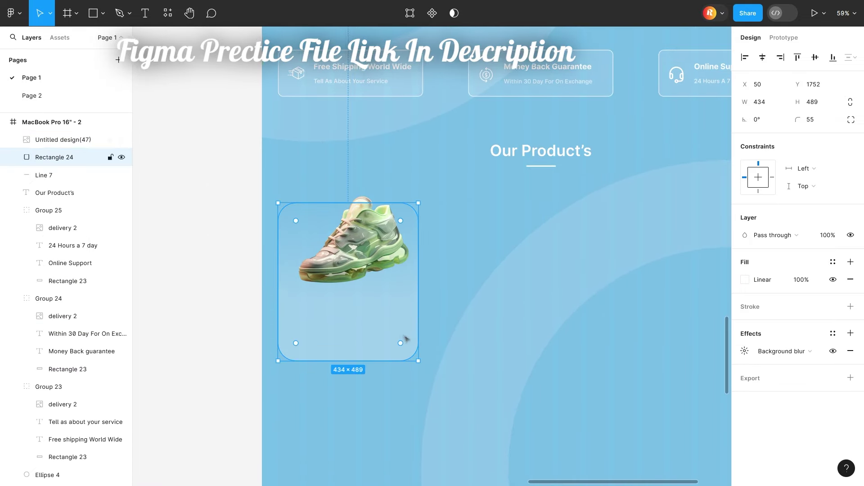
- Give the shoe a SmoothShadow layered shadow and start a text layer below it
{"action": "right_click", "coordinate": [341, 249]}
{"action": "left_click", "coordinate": [493, 272]}
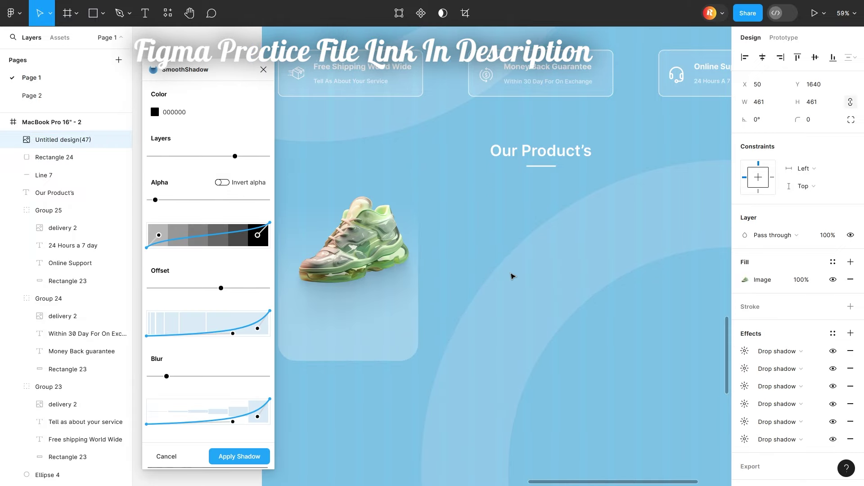
{"action": "left_click", "coordinate": [512, 276]}
{"action": "key", "text": "t"}
{"action": "left_click", "coordinate": [299, 316]}
{"action": "type", "text": "Green AIR"}
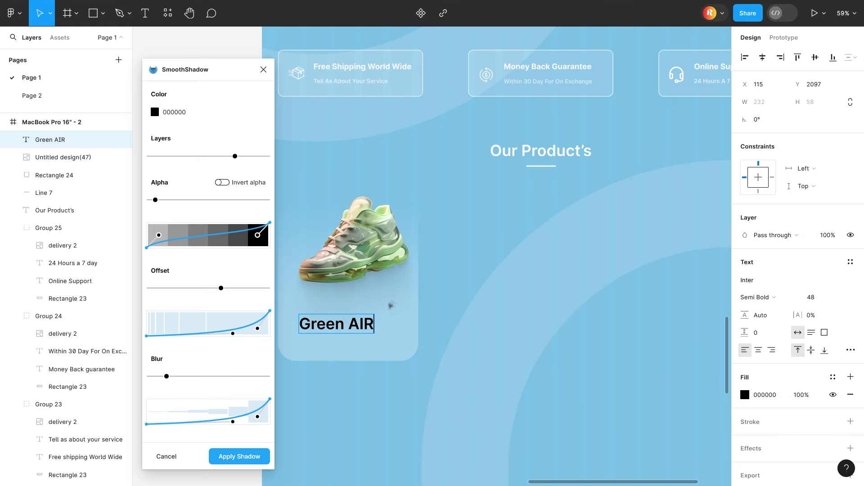
- Make the Green AIR title white (FFFFFF), size 38, at the card's lower left
{"action": "left_click", "coordinate": [745, 395]}
{"action": "left_click", "coordinate": [608, 441]}
{"action": "left_click", "coordinate": [809, 297]}
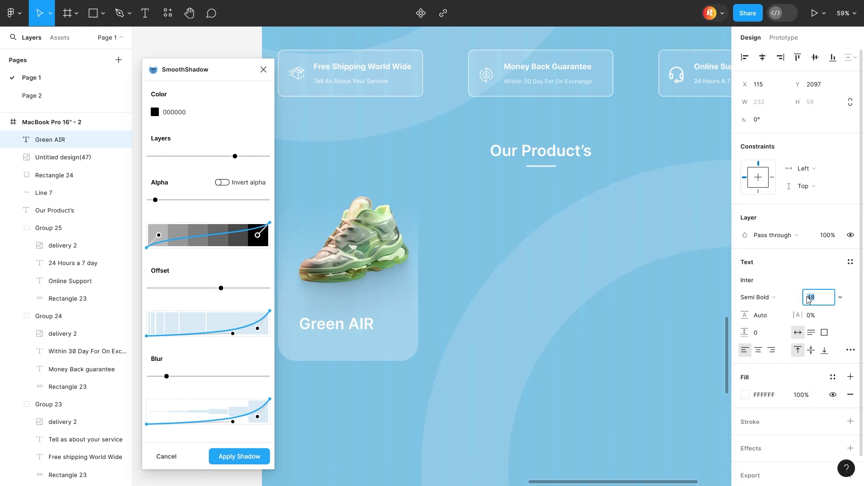
{"action": "type", "text": "38"}
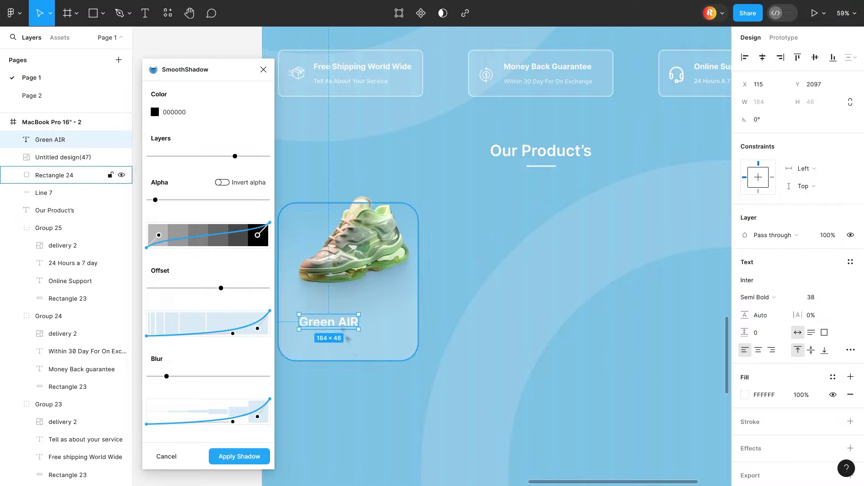
{"action": "left_click_drag", "start_coordinate": [340, 324], "coordinate": [331, 320]}
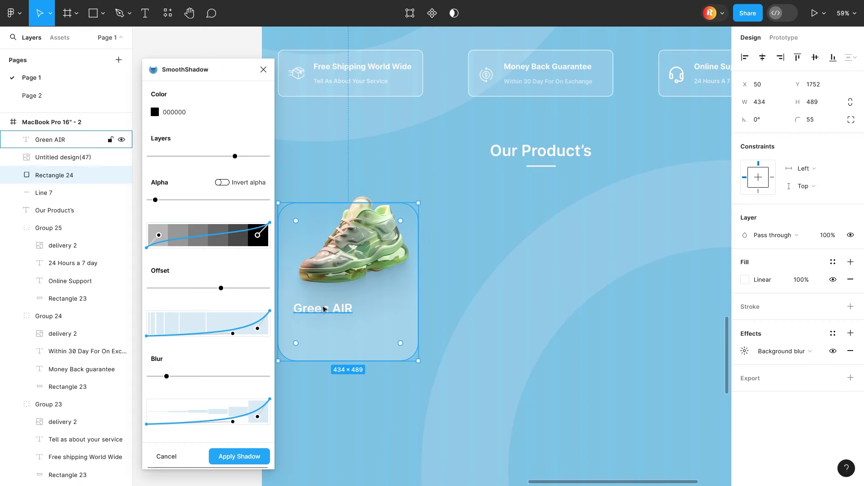
- Duplicate the title into a size-18 lorem ipsum description wrapping onto two lines
{"action": "left_click_drag", "start_coordinate": [325, 309], "coordinate": [324, 329]}
{"action": "type", "text": "Lorem ipsum dolor sit amet, consectetur adipiscing elit"}
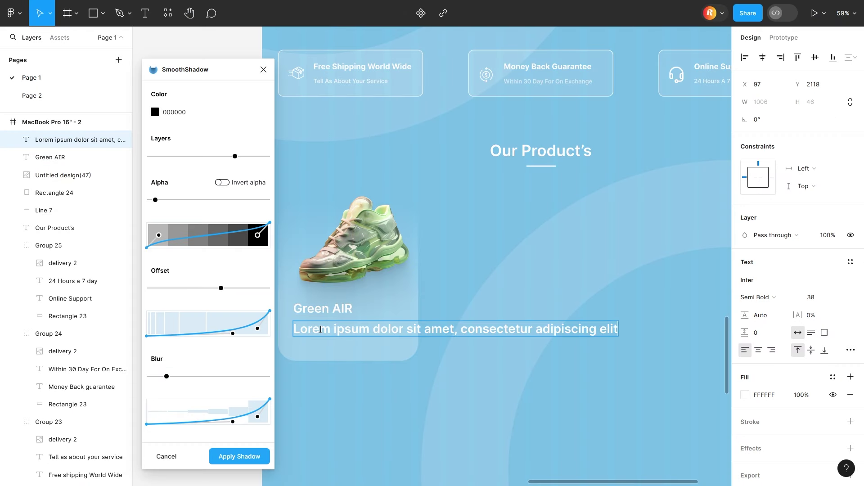
{"action": "key", "text": "Tab"}
{"action": "type", "text": "18"}
{"action": "key", "text": "Return"}
{"action": "left_click_drag", "start_coordinate": [448, 329], "coordinate": [398, 324]}
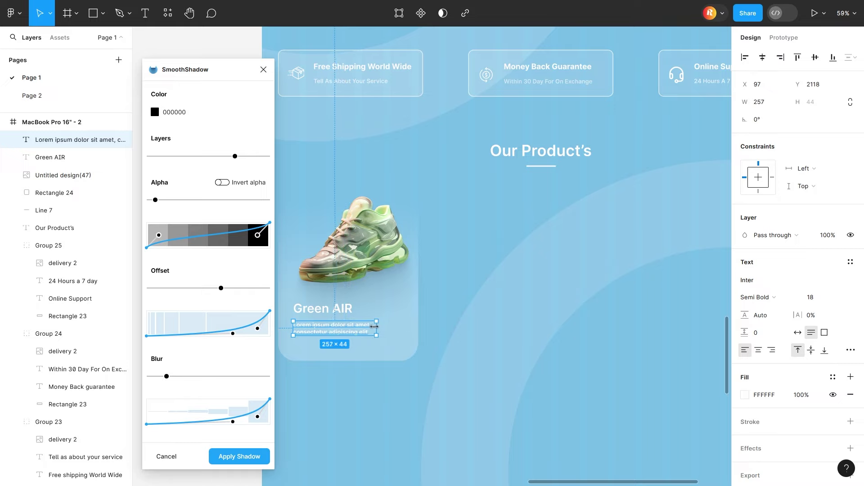
{"action": "left_click", "coordinate": [338, 376]}
- Duplicate the title below the description and turn it into the price 'Rs. 1,20,000'
{"action": "scroll", "coordinate": [463, 321], "scroll_direction": "up", "scroll_amount": 5}
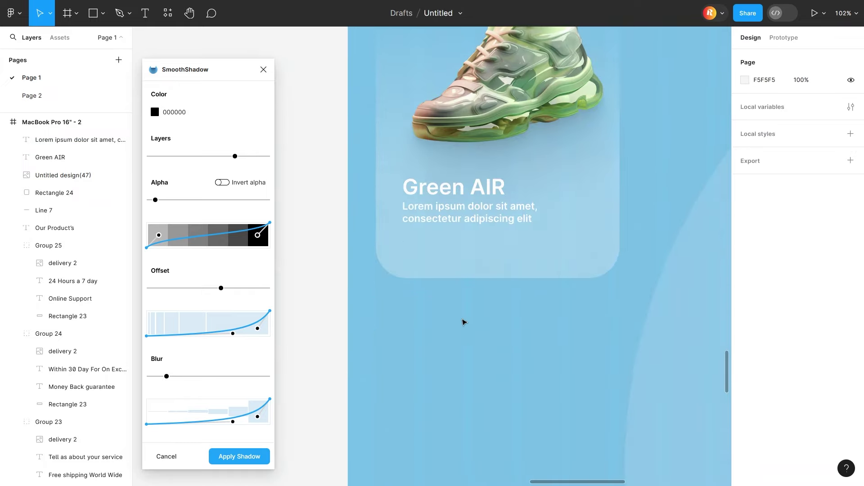
{"action": "scroll", "coordinate": [462, 306], "scroll_direction": "up", "scroll_amount": 3}
{"action": "scroll", "coordinate": [463, 289], "scroll_direction": "up", "scroll_amount": 3}
{"action": "scroll", "coordinate": [427, 318], "scroll_direction": "up", "scroll_amount": 2}
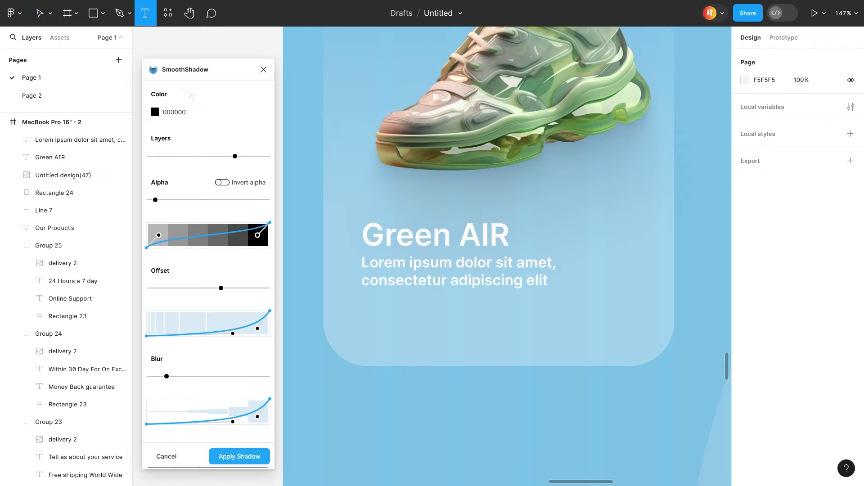
{"action": "left_click", "coordinate": [49, 13]}
{"action": "left_click", "coordinate": [45, 38]}
{"action": "mouse_move", "coordinate": [414, 240]}
{"action": "left_mouse_down"}
{"action": "mouse_move", "coordinate": [415, 321]}
{"action": "mouse_move", "coordinate": [417, 307]}
{"action": "left_mouse_up"}
{"action": "double_click", "coordinate": [416, 307]}
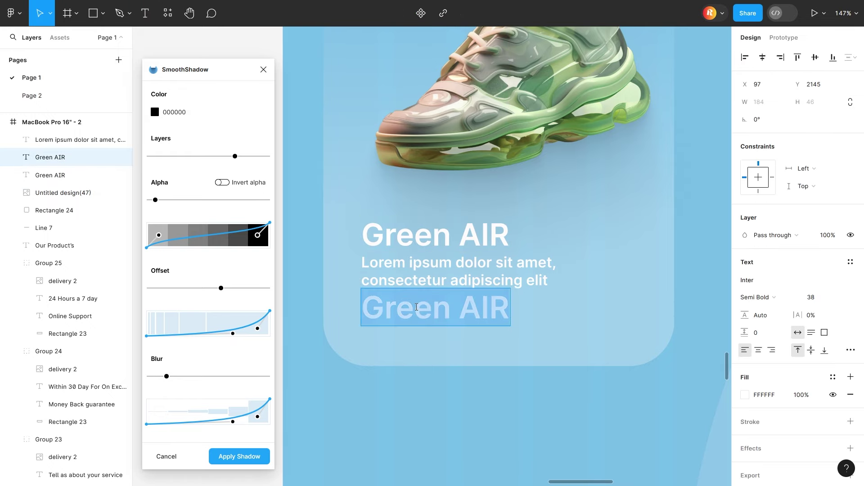
{"action": "type", "text": "1,20,000"}
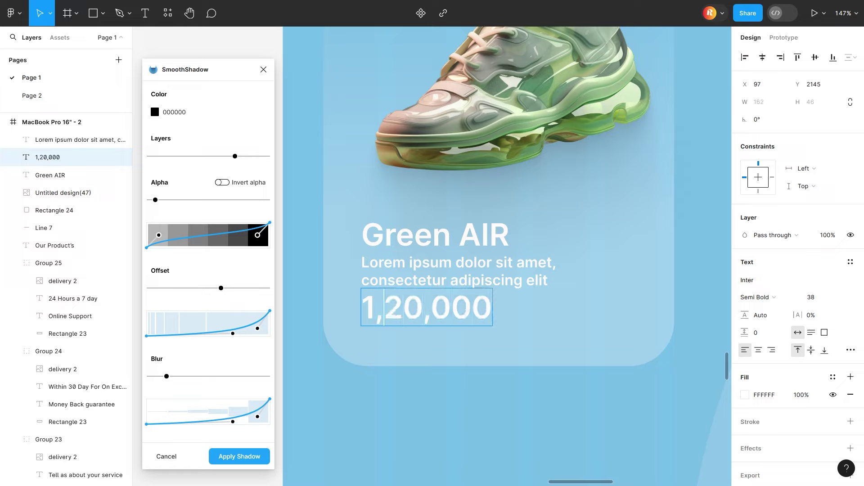
{"action": "key", "text": "Left"}
{"action": "type", "text": "Rs."}
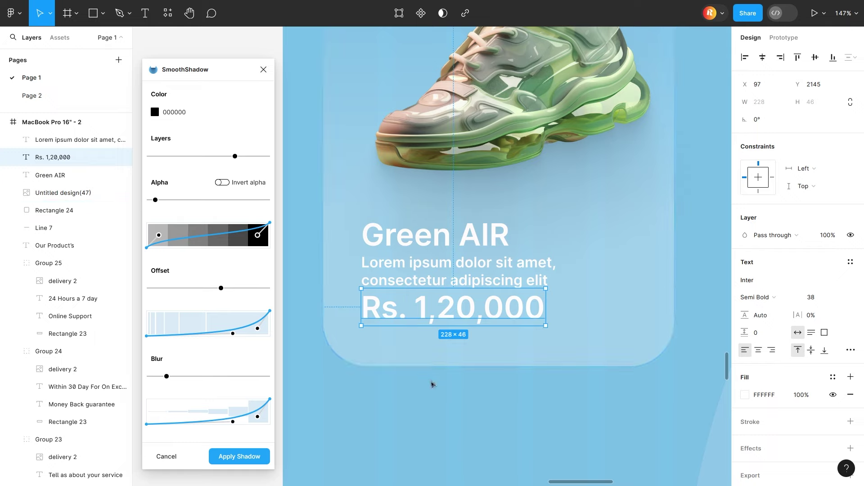
- Space the title, description and price evenly apart
{"action": "left_click_drag", "start_coordinate": [431, 384], "coordinate": [455, 239]}
{"action": "left_click_drag", "start_coordinate": [750, 140], "coordinate": [753, 140]}
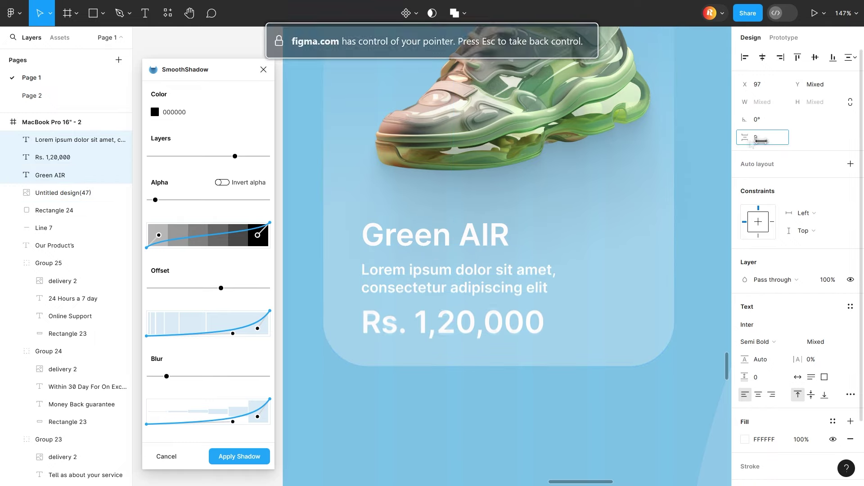
{"action": "left_click_drag", "start_coordinate": [492, 248], "coordinate": [495, 248]}
{"action": "left_click", "coordinate": [473, 384]}
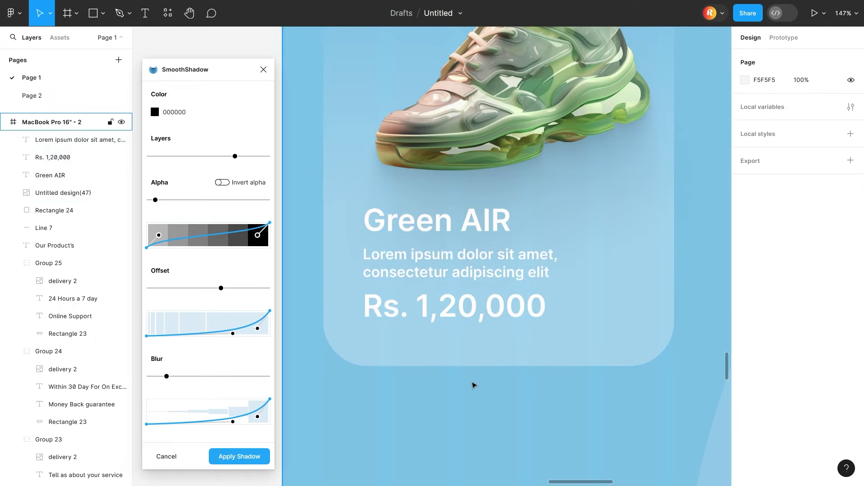
{"action": "scroll", "coordinate": [473, 384], "scroll_direction": "down", "scroll_amount": 5}
{"action": "scroll", "coordinate": [473, 384], "scroll_direction": "up", "scroll_amount": 3}
- Reduce the price's font size to 28
{"action": "left_click", "coordinate": [810, 296]}
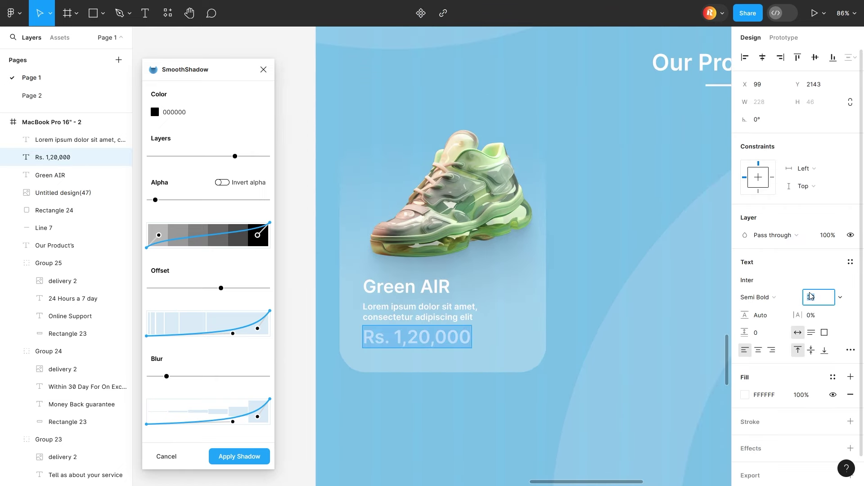
{"action": "type", "text": "28"}
{"action": "key", "text": "Return"}
- Move the title, description and price up slightly inside the card
{"action": "left_click", "coordinate": [418, 311], "text": "shift"}
{"action": "left_click", "coordinate": [406, 286], "text": "shift"}
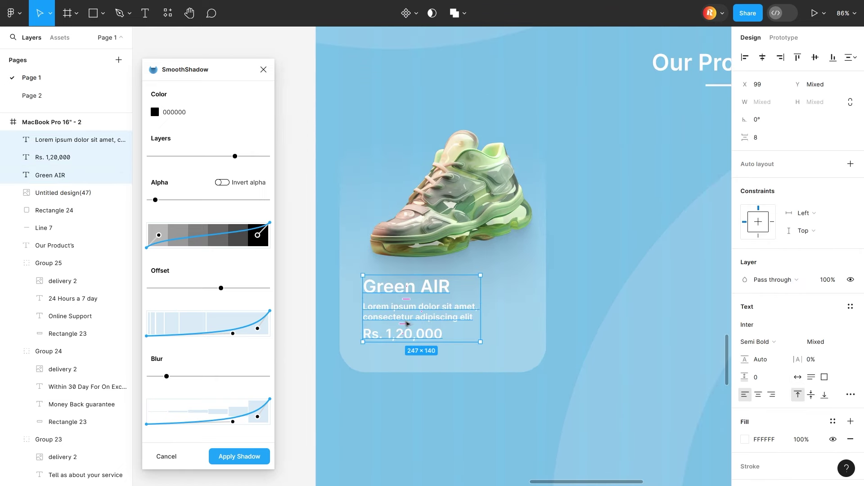
{"action": "left_click", "coordinate": [413, 380]}
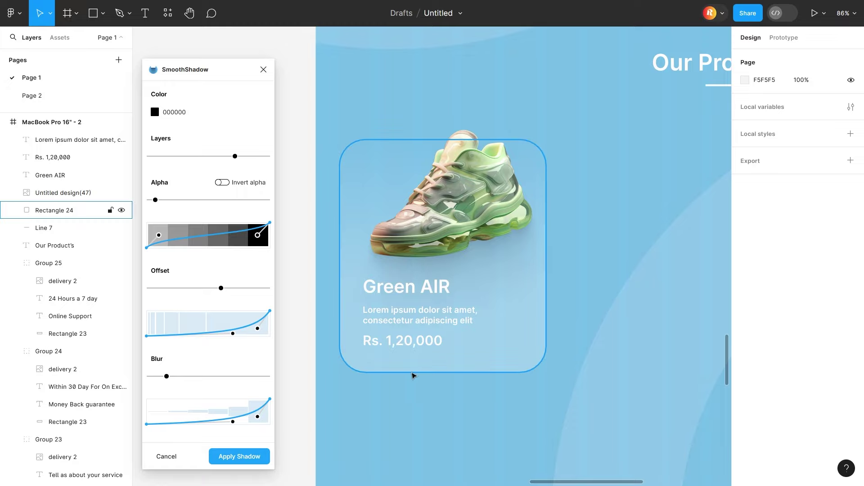
{"action": "left_click_drag", "start_coordinate": [413, 379], "coordinate": [413, 311]}
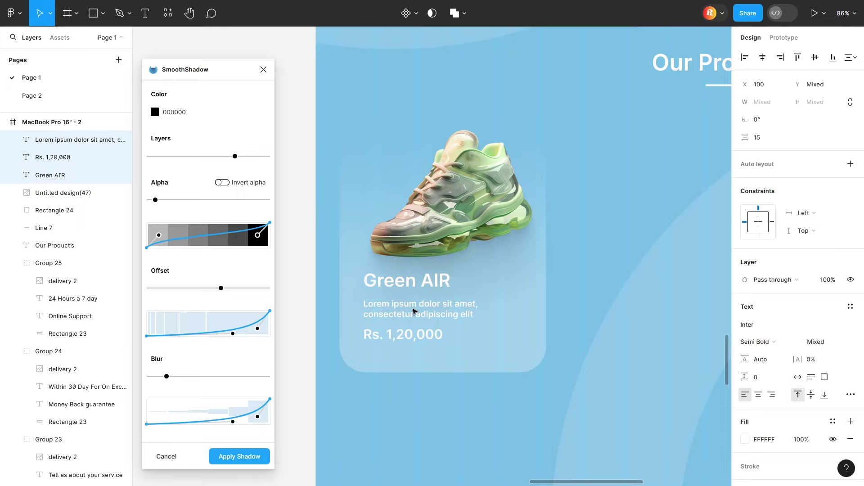
{"action": "key", "text": "Escape"}
{"action": "scroll", "coordinate": [450, 314], "scroll_direction": "up", "scroll_amount": 3}
{"action": "scroll", "coordinate": [362, 303], "scroll_direction": "down", "scroll_amount": 5}
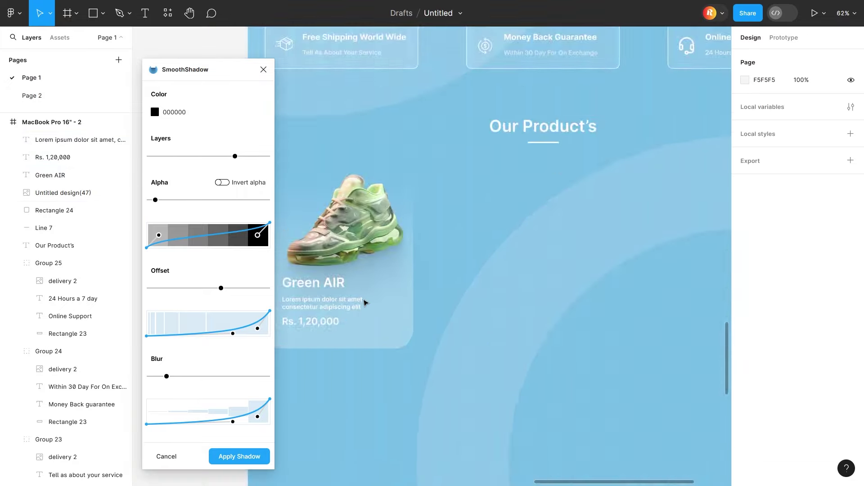
{"action": "scroll", "coordinate": [329, 229], "scroll_direction": "up", "scroll_amount": 5}
{"action": "scroll", "coordinate": [457, 305], "scroll_direction": "right", "scroll_amount": 5}
- Place the bag icon beside the price and draw a square over it
{"action": "mouse_move", "coordinate": [363, 199]}
{"action": "left_mouse_down"}
{"action": "mouse_move", "coordinate": [486, 482]}
{"action": "mouse_move", "coordinate": [416, 337]}
{"action": "left_mouse_up"}
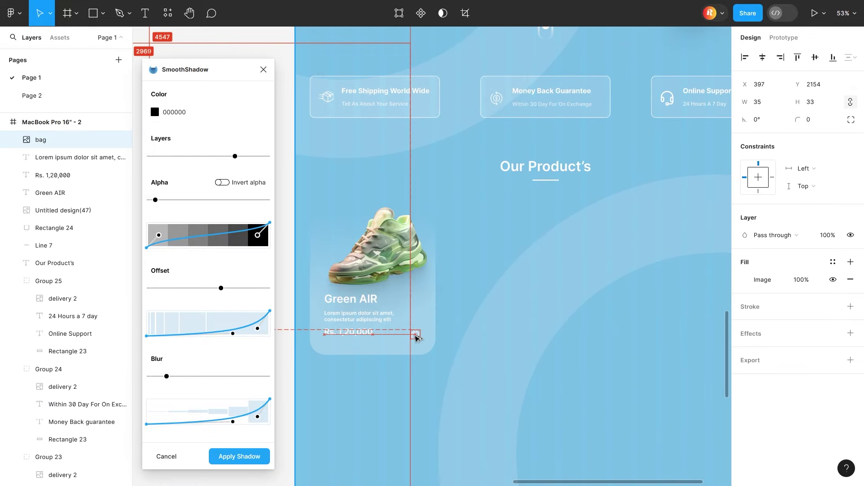
{"action": "scroll", "coordinate": [417, 335], "scroll_direction": "up", "scroll_amount": 5}
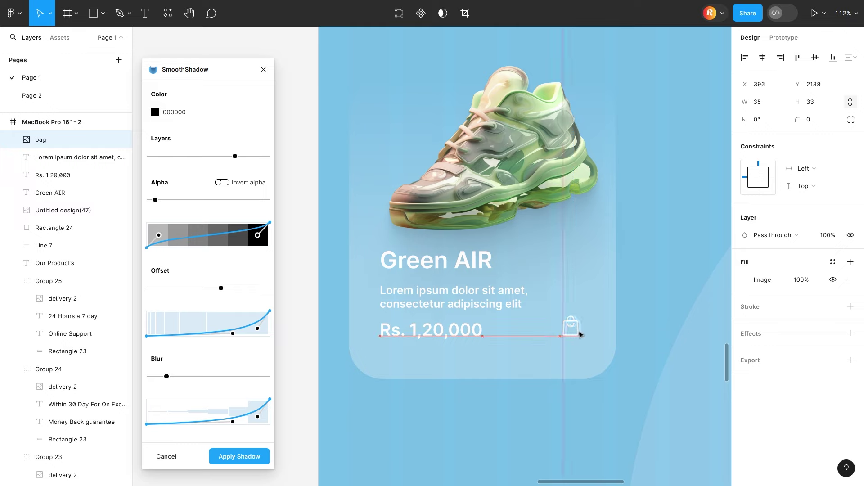
{"action": "left_click_drag", "start_coordinate": [563, 316], "coordinate": [590, 343]}
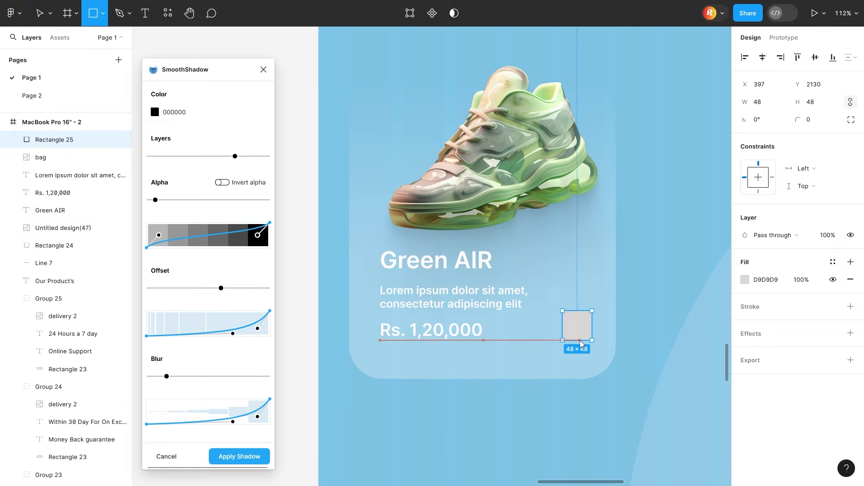
- Give the square no fill, a white outline and corner radius 13
{"action": "left_click", "coordinate": [850, 279]}
{"action": "left_click", "coordinate": [851, 288]}
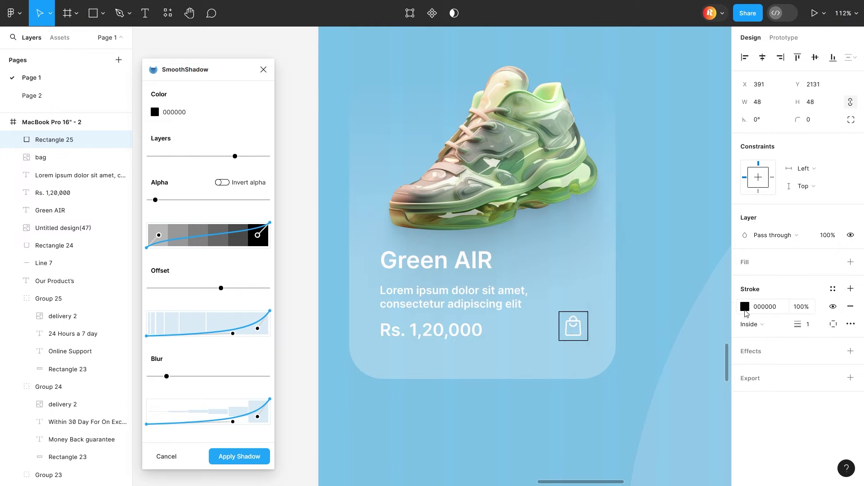
{"action": "left_click", "coordinate": [746, 306]}
{"action": "left_click_drag", "start_coordinate": [800, 117], "coordinate": [855, 116]}
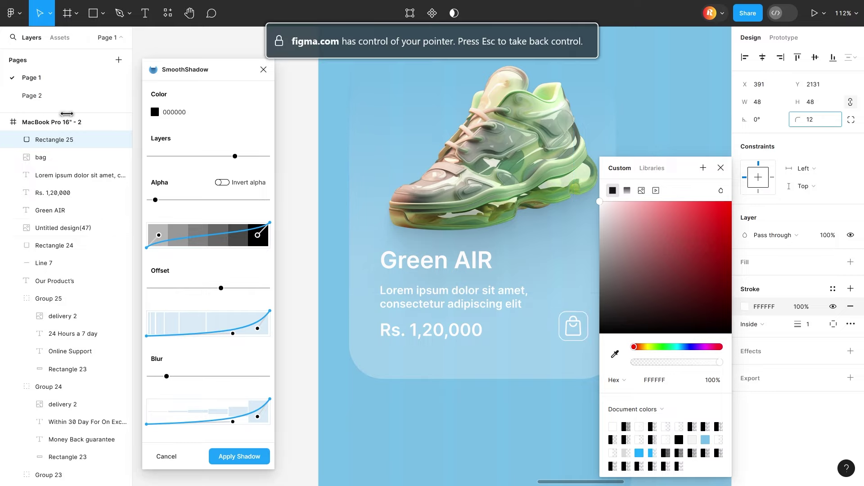
{"action": "left_click_drag", "start_coordinate": [66, 114], "coordinate": [72, 114]}
{"action": "left_click_drag", "start_coordinate": [799, 324], "coordinate": [798, 321]}
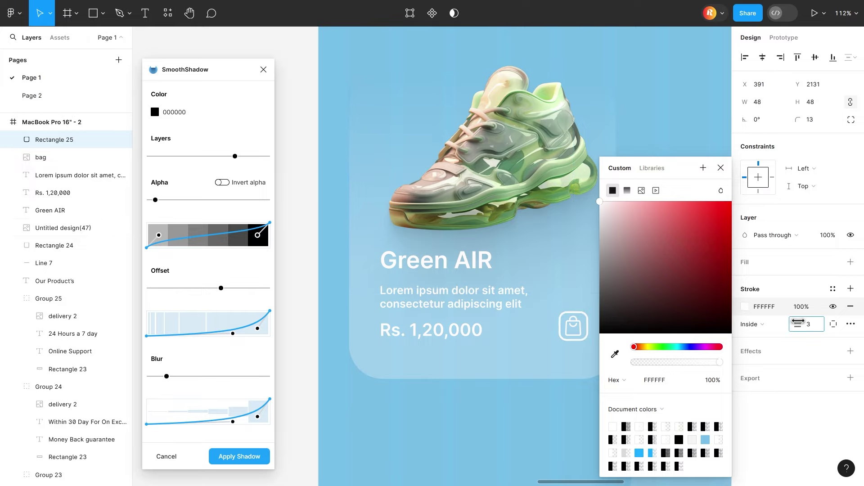
{"action": "left_click", "coordinate": [721, 168]}
- Select the outlined square together with the bag icon
{"action": "scroll", "coordinate": [581, 315], "scroll_direction": "up", "scroll_amount": 5}
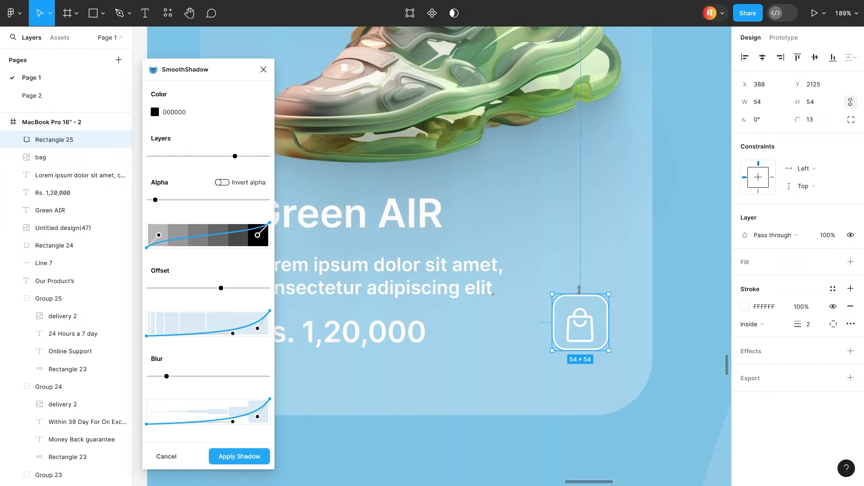
{"action": "left_click", "coordinate": [557, 432]}
{"action": "scroll", "coordinate": [559, 411], "scroll_direction": "down", "scroll_amount": 5}
{"action": "scroll", "coordinate": [585, 374], "scroll_direction": "up", "scroll_amount": 5}
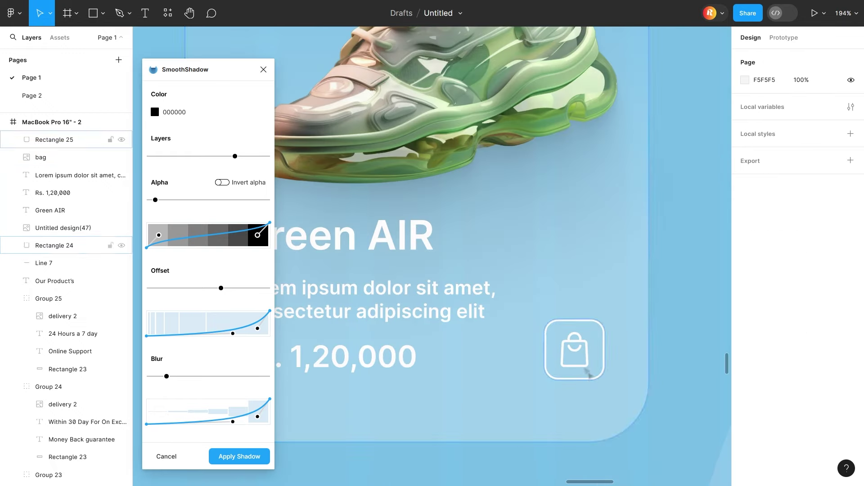
{"action": "left_click_drag", "start_coordinate": [589, 374], "coordinate": [600, 342]}
{"action": "scroll", "coordinate": [583, 359], "scroll_direction": "down", "scroll_amount": 5}
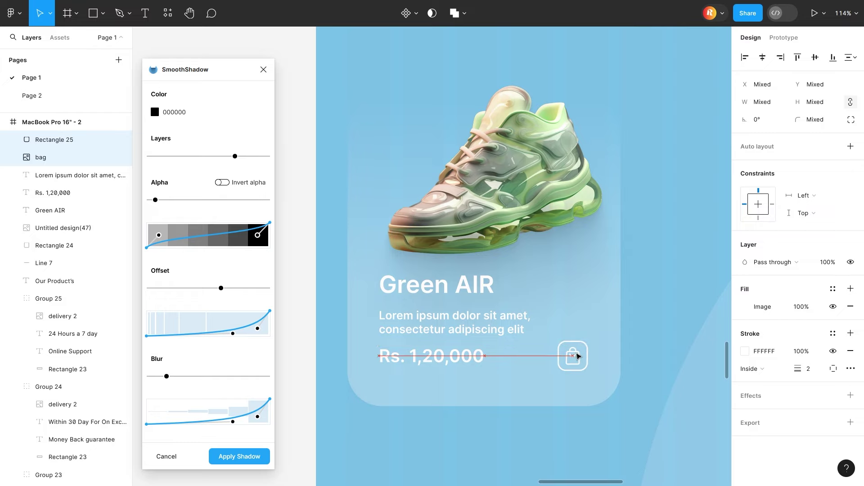
- Select the card's text, button, shoe and background layers and group them
{"action": "left_click", "coordinate": [555, 437]}
{"action": "scroll", "coordinate": [440, 380], "scroll_direction": "down", "scroll_amount": 3}
{"action": "scroll", "coordinate": [419, 388], "scroll_direction": "down", "scroll_amount": 2}
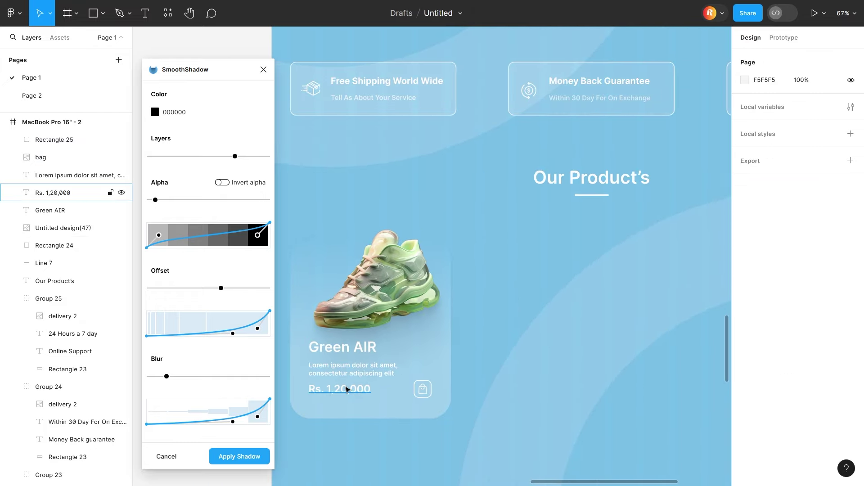
{"action": "left_click_drag", "start_coordinate": [347, 389], "coordinate": [421, 349]}
{"action": "scroll", "coordinate": [425, 392], "scroll_direction": "up", "scroll_amount": 5}
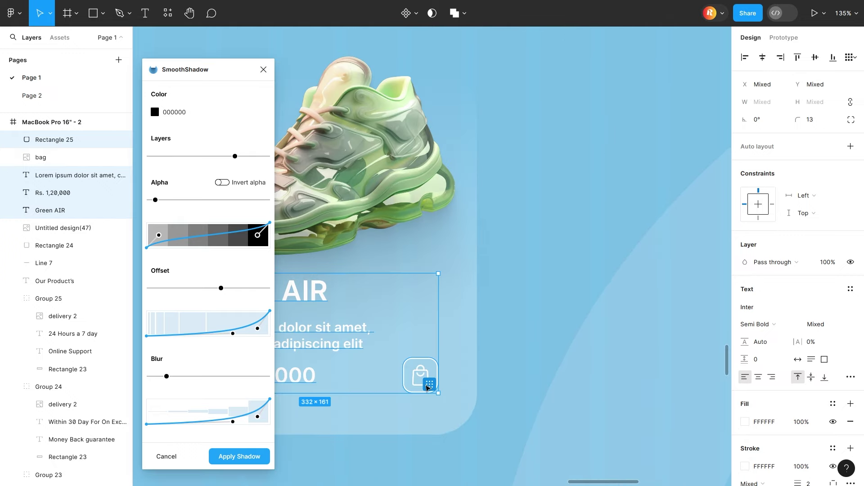
{"action": "left_click", "coordinate": [428, 387], "text": "shift"}
{"action": "scroll", "coordinate": [374, 216], "scroll_direction": "down", "scroll_amount": 5}
{"action": "right_click", "coordinate": [372, 217]}
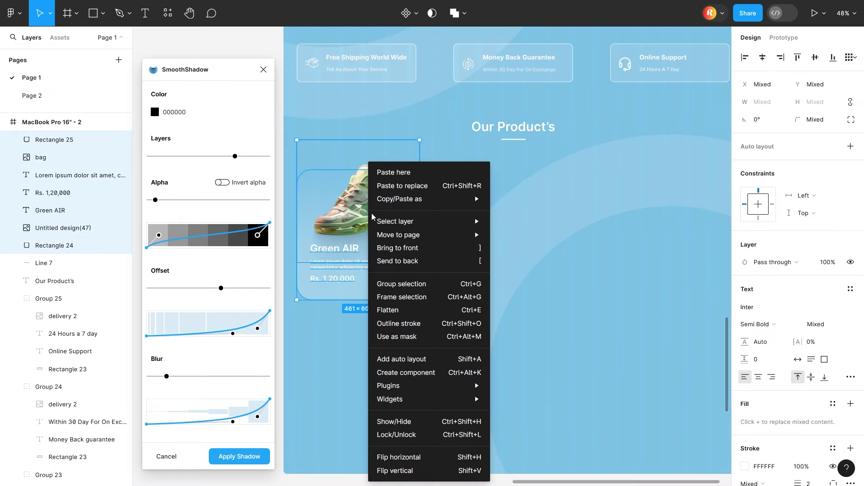
{"action": "key", "text": "Escape"}
{"action": "left_click", "coordinate": [352, 295]}
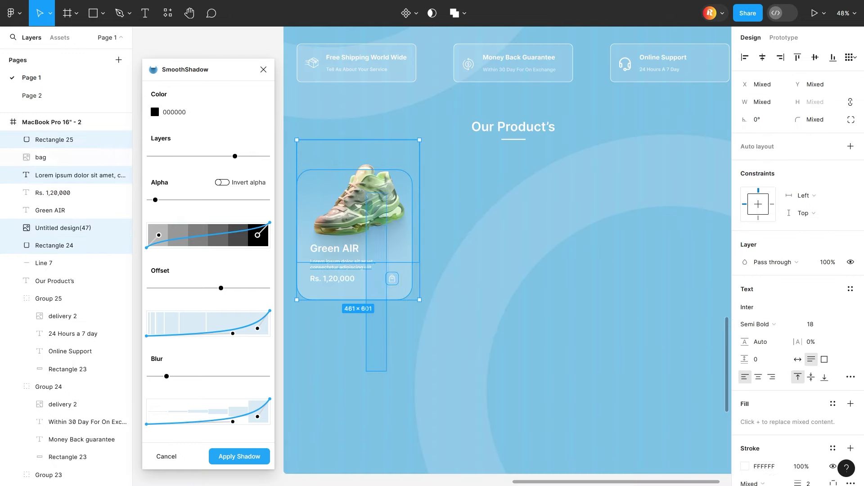
{"action": "left_click", "coordinate": [392, 311]}
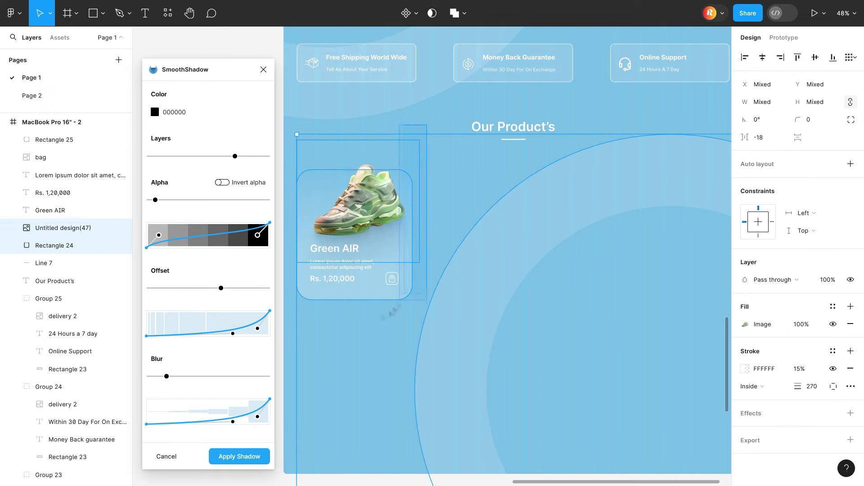
{"action": "right_click", "coordinate": [363, 281]}
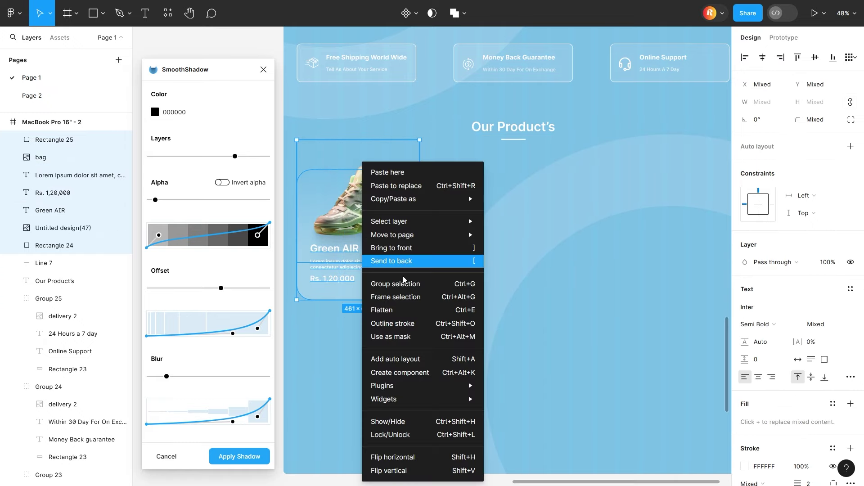
{"action": "left_click", "coordinate": [404, 280]}
- Duplicate the card twice in a row and set the gaps between cards to 136
{"action": "left_click_drag", "start_coordinate": [404, 280], "coordinate": [572, 280], "text": "alt"}
{"action": "key", "text": "ctrl+d"}
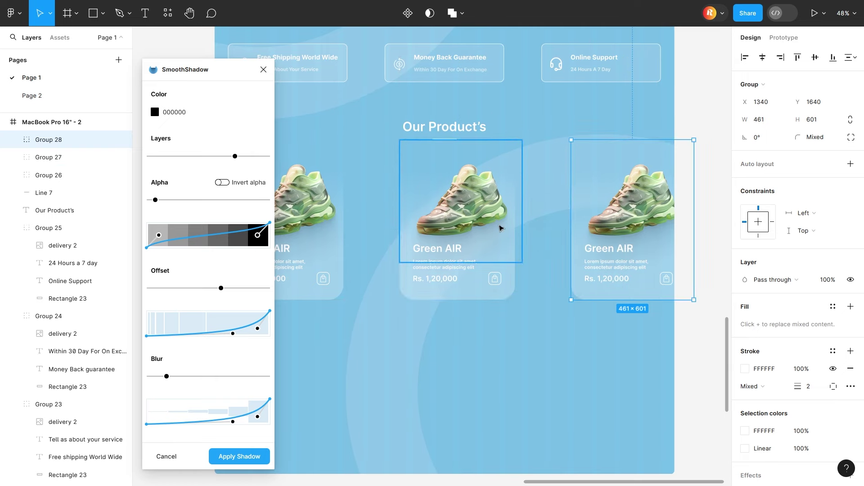
{"action": "scroll", "coordinate": [501, 228], "scroll_direction": "down", "scroll_amount": 3}
{"action": "left_click", "coordinate": [367, 222], "text": "shift"}
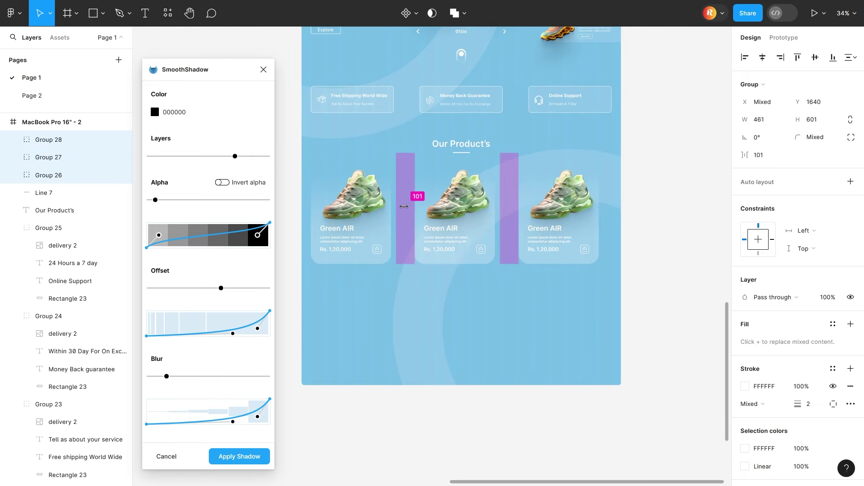
{"action": "left_click_drag", "start_coordinate": [404, 207], "coordinate": [407, 207]}
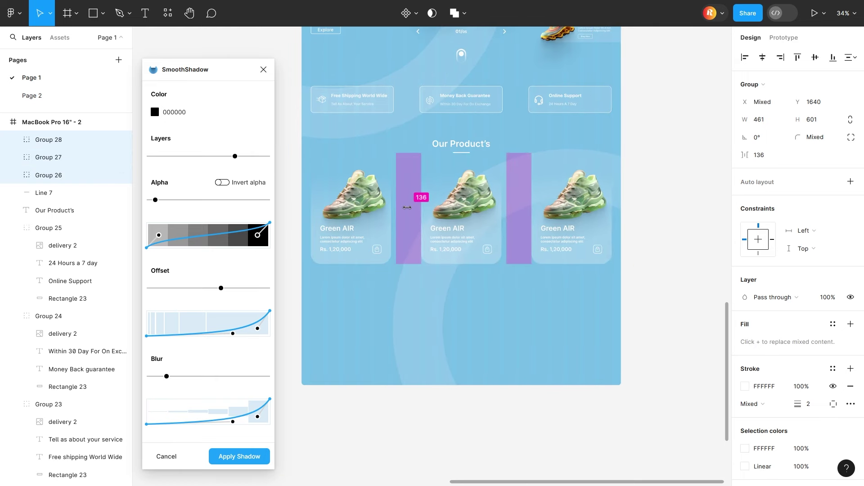
{"action": "left_click", "coordinate": [364, 323]}
{"action": "scroll", "coordinate": [360, 315], "scroll_direction": "up", "scroll_amount": 2}
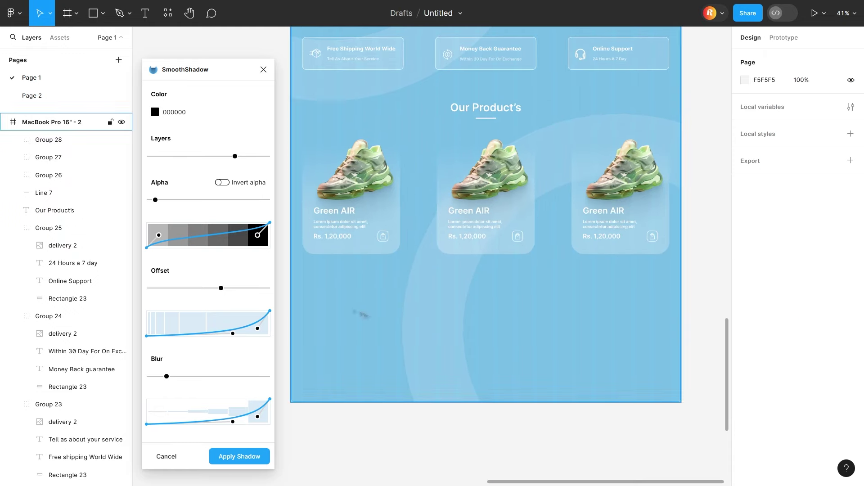
{"action": "scroll", "coordinate": [360, 314], "scroll_direction": "down", "scroll_amount": 3}
{"action": "scroll", "coordinate": [376, 322], "scroll_direction": "up", "scroll_amount": 2}
- Replace the middle shoe with a striped sneaker and the right with a brown-orange one tilted 15°
{"action": "double_click", "coordinate": [440, 292]}
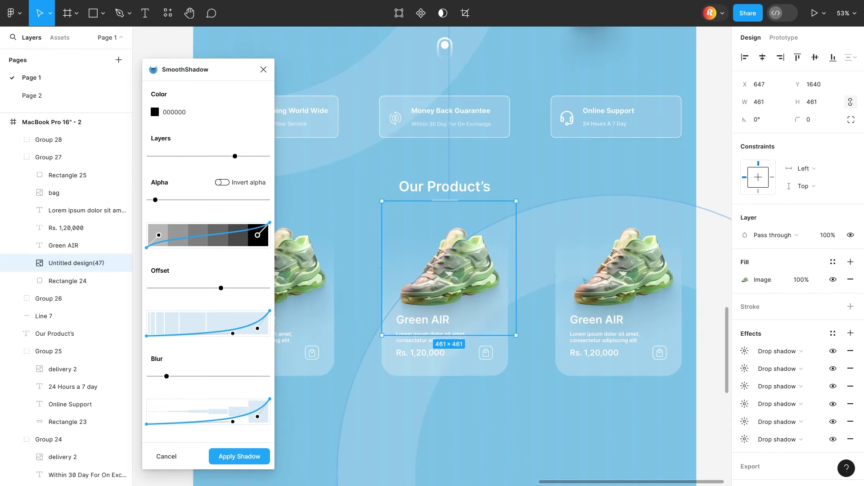
{"action": "left_click", "coordinate": [746, 280]}
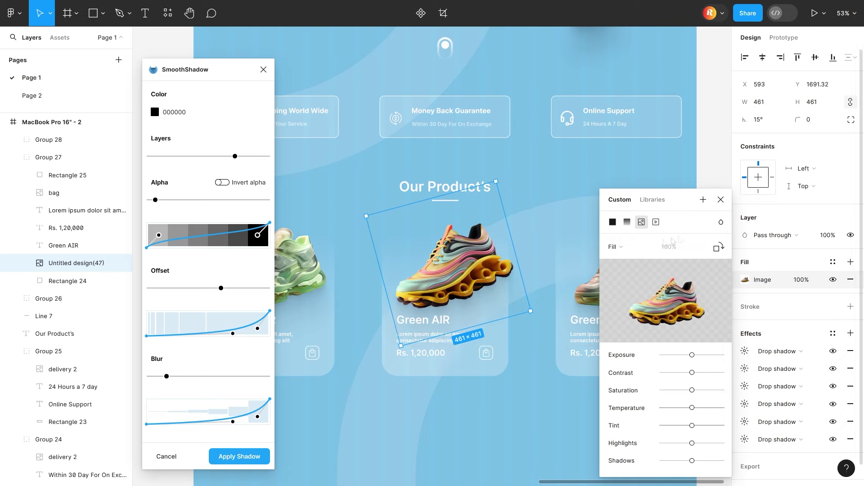
{"action": "double_click", "coordinate": [624, 270]}
{"action": "left_click", "coordinate": [263, 70]}
{"action": "double_click", "coordinate": [630, 288]}
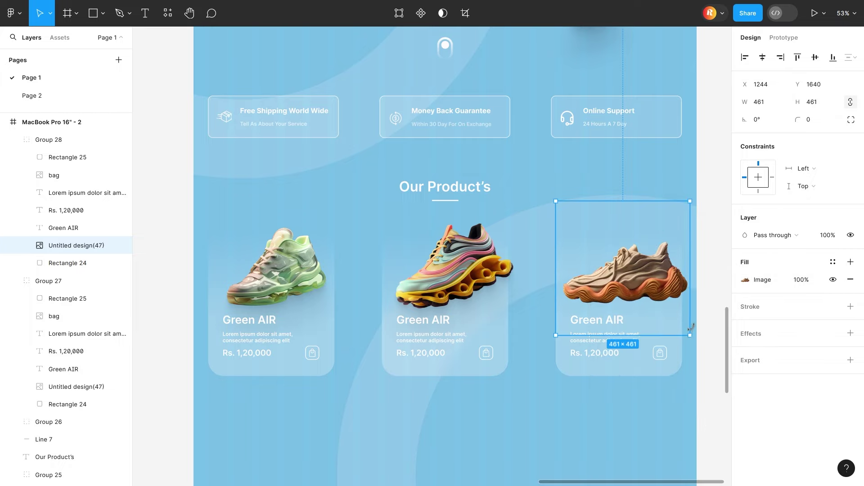
{"action": "left_click_drag", "start_coordinate": [691, 333], "coordinate": [649, 271]}
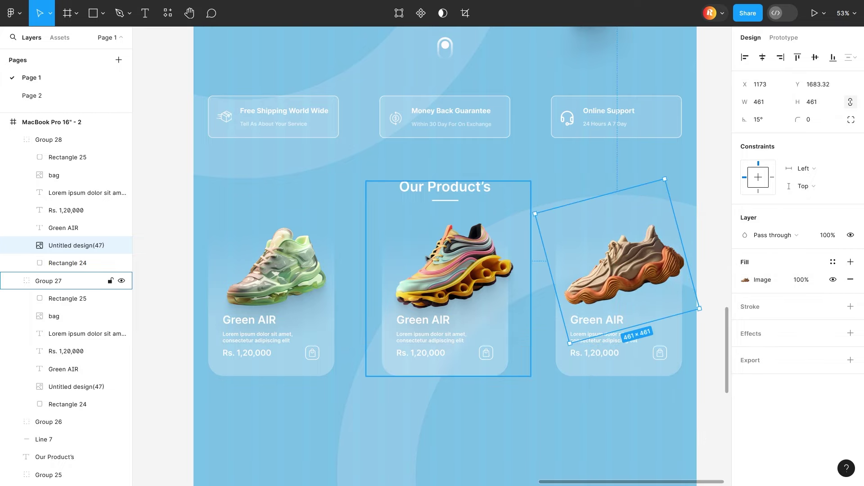
{"action": "scroll", "coordinate": [445, 252], "scroll_direction": "down", "scroll_amount": 2}
{"action": "left_click", "coordinate": [449, 326]}
- Duplicate the row of three product cards and align the copy below the first row
{"action": "left_click", "coordinate": [418, 228], "text": "shift"}
{"action": "left_click", "coordinate": [585, 225], "text": "shift"}
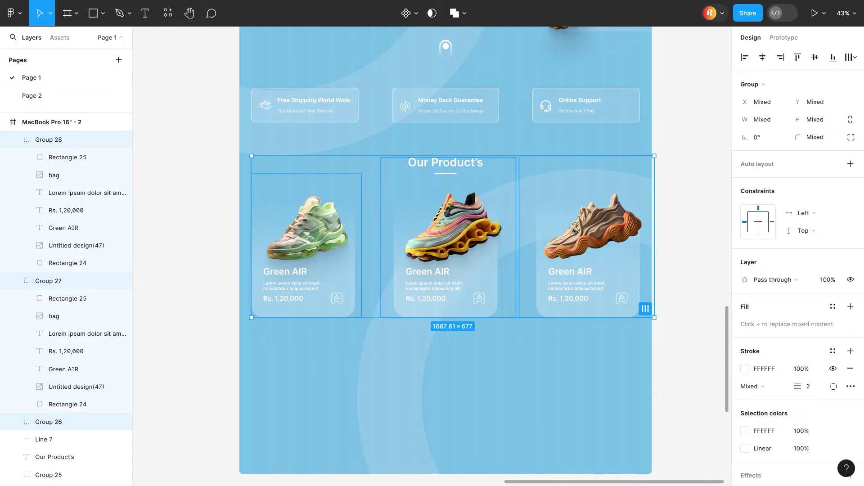
{"action": "left_click", "coordinate": [445, 226], "text": "shift"}
{"action": "left_click", "coordinate": [343, 235], "text": "shift"}
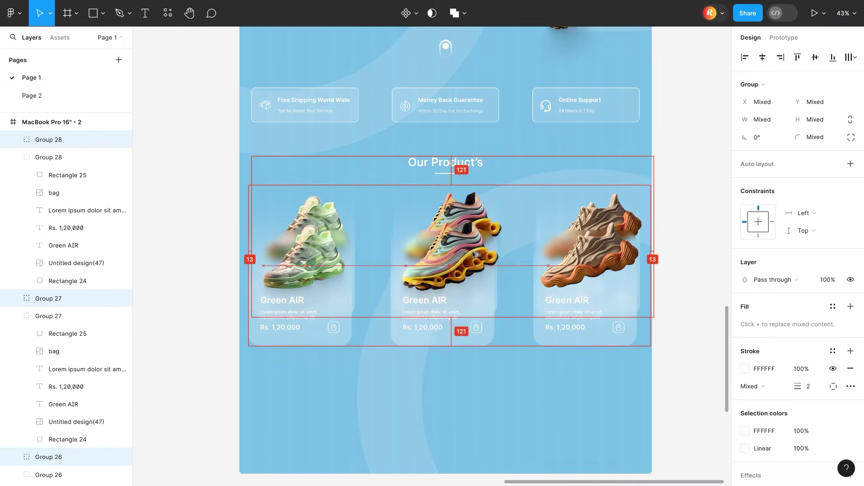
{"action": "left_click_drag", "start_coordinate": [342, 235], "coordinate": [339, 379]}
{"action": "left_click_drag", "start_coordinate": [474, 358], "coordinate": [478, 363]}
- Replace the bottom-left card's image with the brown shoe, then tilt and nudge it upward
{"action": "left_click", "coordinate": [255, 354], "text": "ctrl"}
{"action": "double_click", "coordinate": [255, 354]}
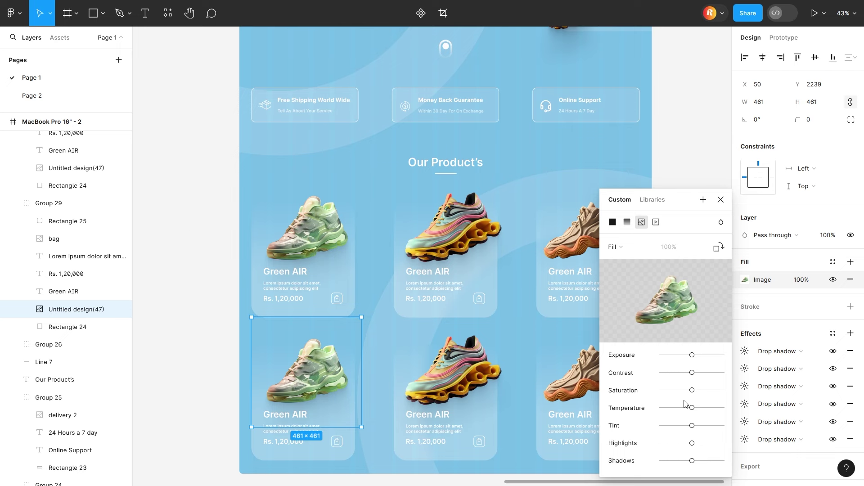
{"action": "key", "text": "ctrl+v"}
{"action": "key", "text": "Escape"}
{"action": "scroll", "coordinate": [681, 215], "scroll_direction": "down", "scroll_amount": 1}
{"action": "left_click_drag", "start_coordinate": [363, 397], "coordinate": [369, 388]}
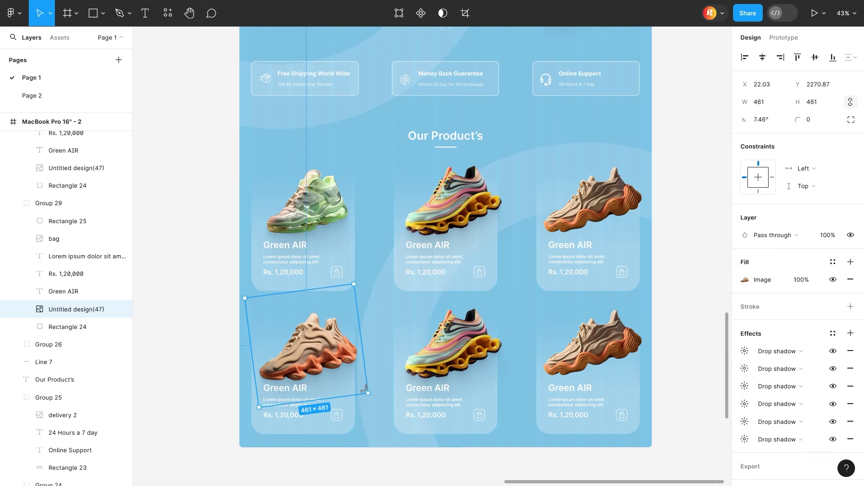
{"action": "left_click_drag", "start_coordinate": [317, 347], "coordinate": [316, 342]}
- Give the bottom-middle card the yellow-and-pink shoe, straightened and slightly smaller
{"action": "double_click", "coordinate": [450, 347]}
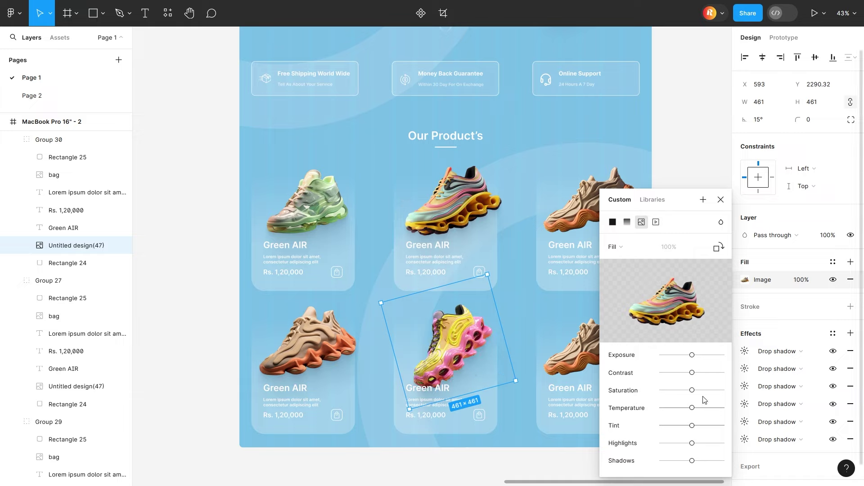
{"action": "left_click_drag", "start_coordinate": [516, 383], "coordinate": [505, 403]}
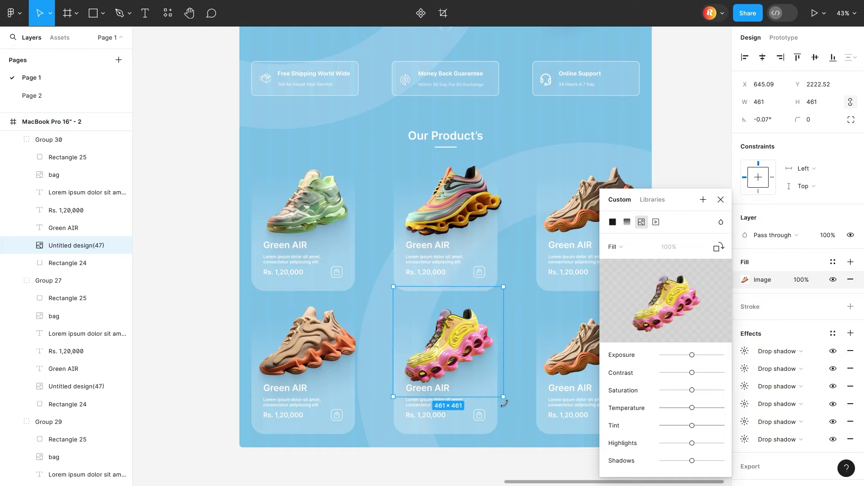
{"action": "left_click_drag", "start_coordinate": [468, 366], "coordinate": [517, 447]}
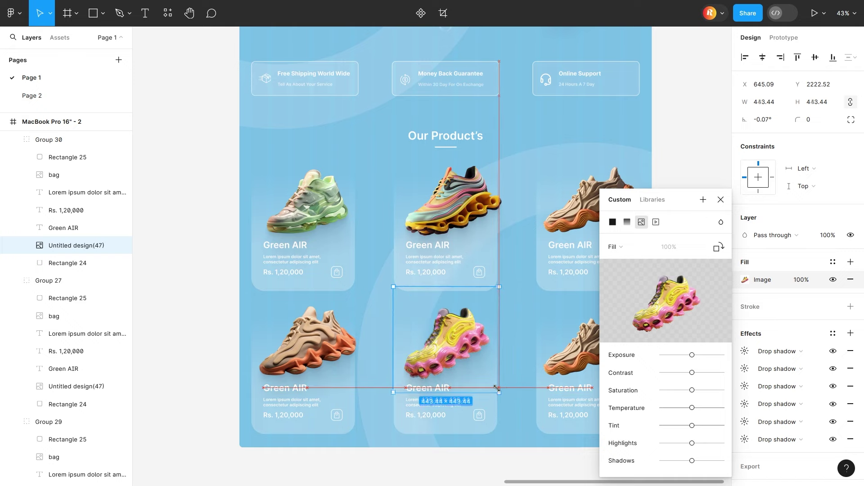
{"action": "left_click", "coordinate": [515, 448]}
- Swap the bottom-right card's image for the black-and-green shoe
{"action": "scroll", "coordinate": [508, 440], "scroll_direction": "right", "scroll_amount": 3}
{"action": "double_click", "coordinate": [542, 348]}
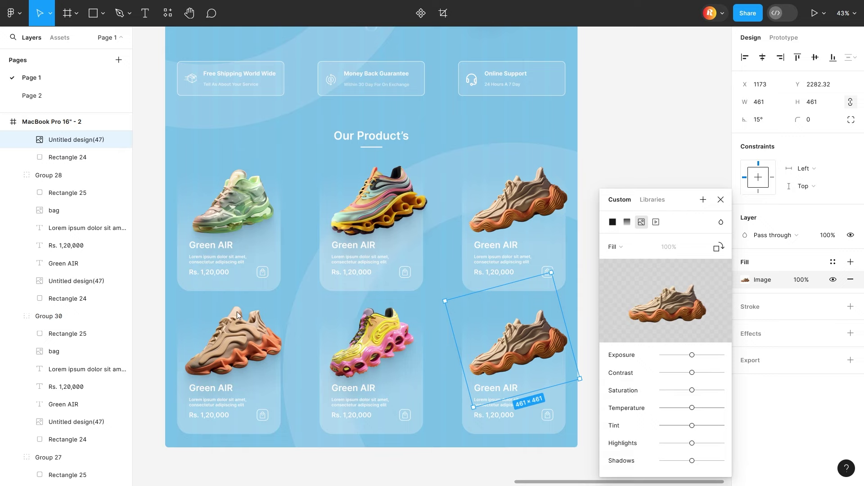
{"action": "left_click_drag", "start_coordinate": [548, 266], "coordinate": [666, 301]}
{"action": "left_click", "coordinate": [557, 456]}
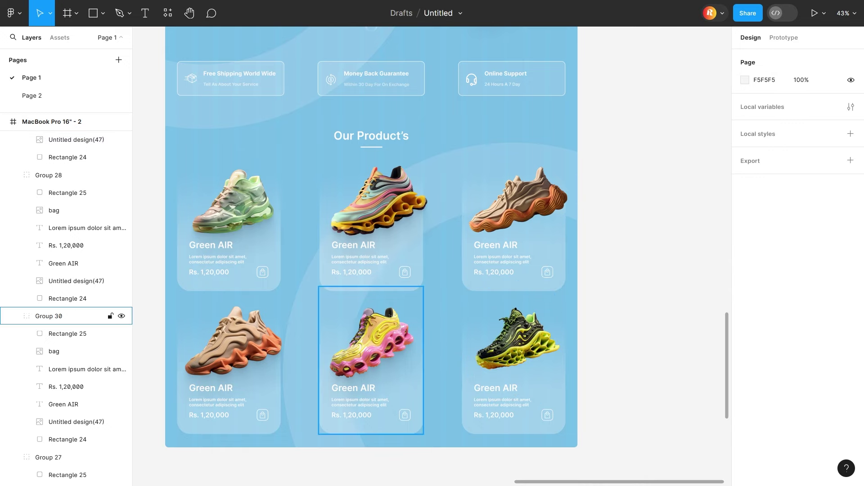
- Retitle the cards Green m123, Green wood, Green grip, yp8 AIR and ai AIR
{"action": "double_click", "coordinate": [358, 247]}
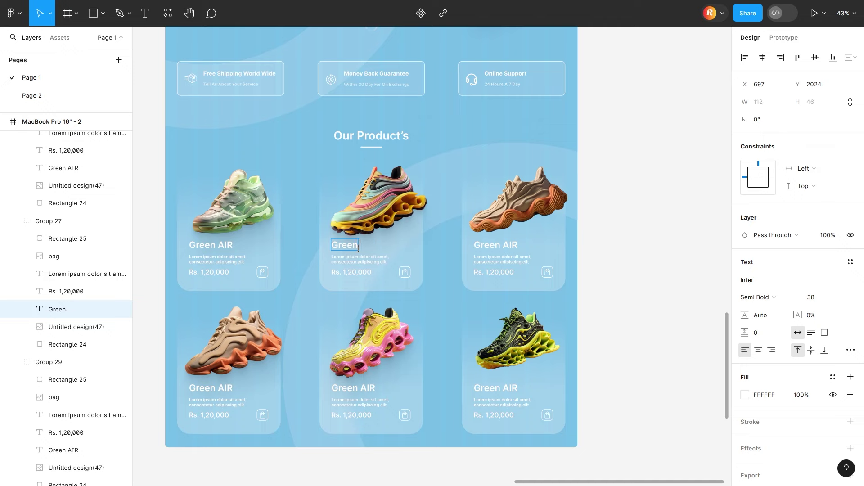
{"action": "type", "text": "m123"}
{"action": "left_click", "coordinate": [497, 243]}
{"action": "double_click", "coordinate": [511, 245]}
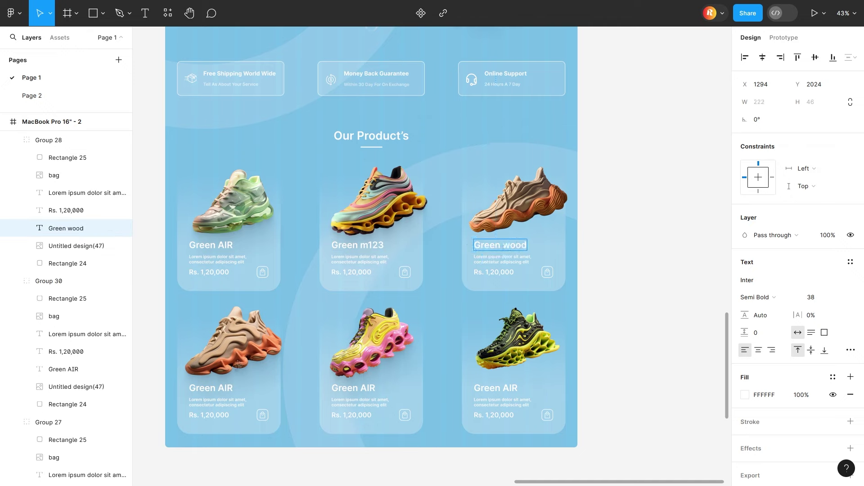
{"action": "double_click", "coordinate": [230, 386]}
{"action": "type", "text": "grip"}
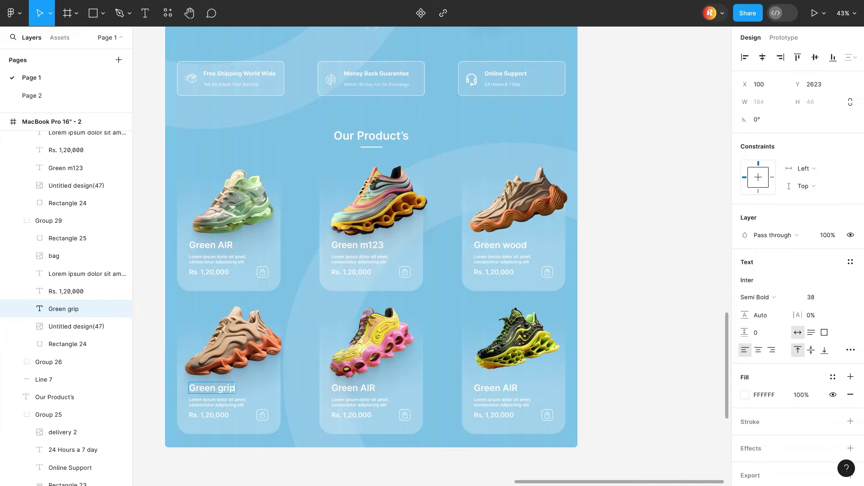
{"action": "double_click", "coordinate": [341, 386]}
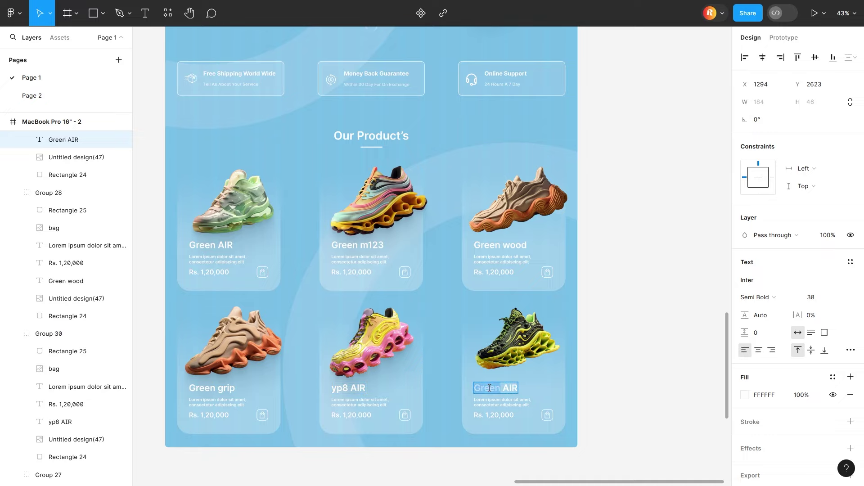
{"action": "left_click", "coordinate": [486, 388]}
{"action": "type", "text": "ai"}
- Extend the landing-page frame downward to 3896 px height
{"action": "left_click", "coordinate": [618, 328]}
{"action": "scroll", "coordinate": [617, 326], "scroll_direction": "down", "scroll_amount": 3}
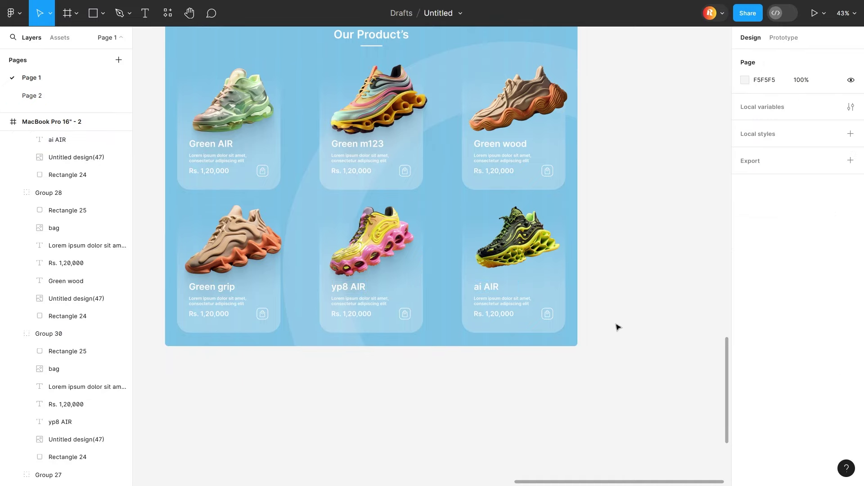
{"action": "scroll", "coordinate": [617, 326], "scroll_direction": "down", "scroll_amount": 3}
{"action": "scroll", "coordinate": [620, 324], "scroll_direction": "down", "scroll_amount": 3}
{"action": "scroll", "coordinate": [640, 315], "scroll_direction": "down", "scroll_amount": 3}
{"action": "scroll", "coordinate": [660, 300], "scroll_direction": "up", "scroll_amount": 3}
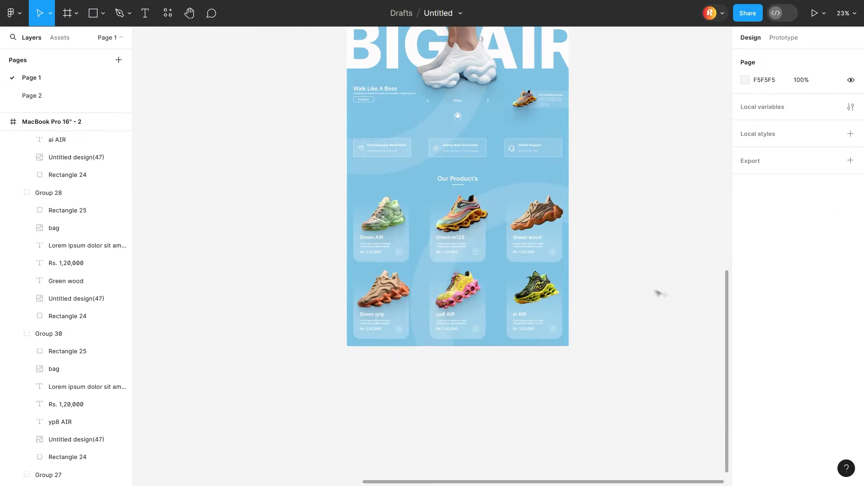
{"action": "left_click", "coordinate": [495, 323]}
{"action": "left_click_drag", "start_coordinate": [495, 324], "coordinate": [495, 427]}
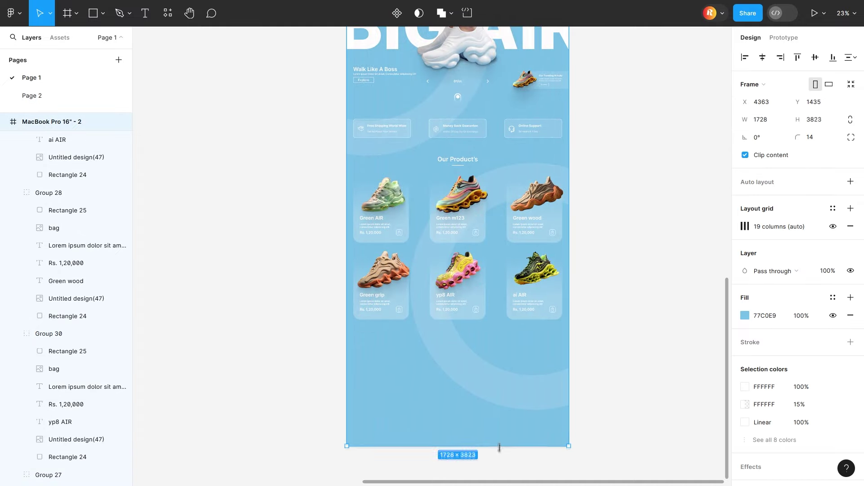
- Add an 'Our Product Quality' text heading below the product cards
{"action": "scroll", "coordinate": [476, 330], "scroll_direction": "up", "scroll_amount": 3}
{"action": "scroll", "coordinate": [450, 307], "scroll_direction": "right", "scroll_amount": 2}
{"action": "key", "text": "t"}
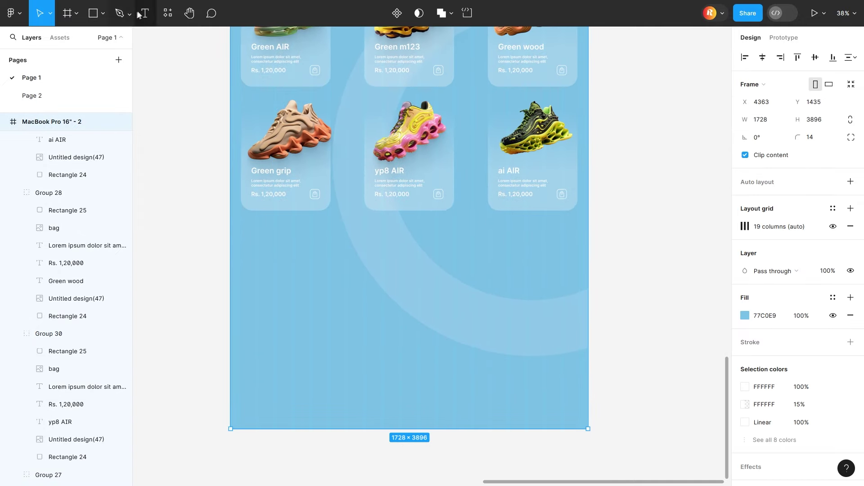
{"action": "left_click", "coordinate": [390, 241]}
{"action": "type", "text": "Our Product Quality"}
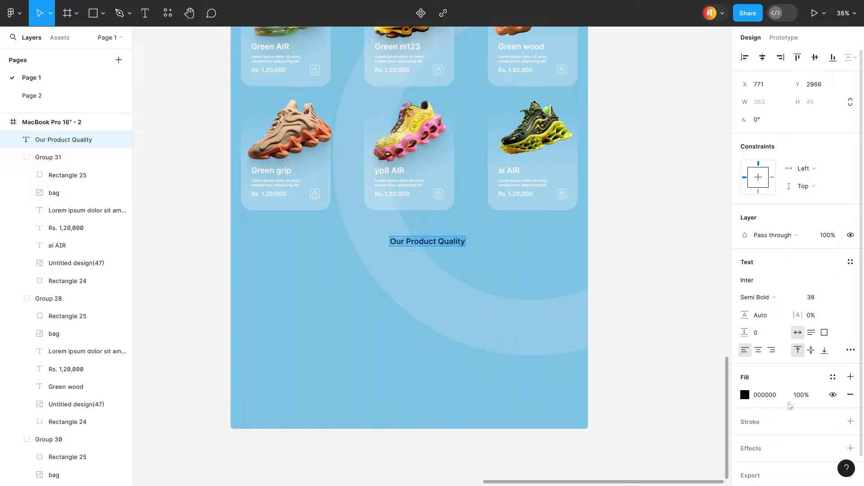
- Make the heading 48 size, white (FFFFFF) and centred, and move it slightly lower
{"action": "type", "text": "48"}
{"action": "key", "text": "Return"}
{"action": "left_click", "coordinate": [763, 57]}
{"action": "left_click", "coordinate": [745, 395]}
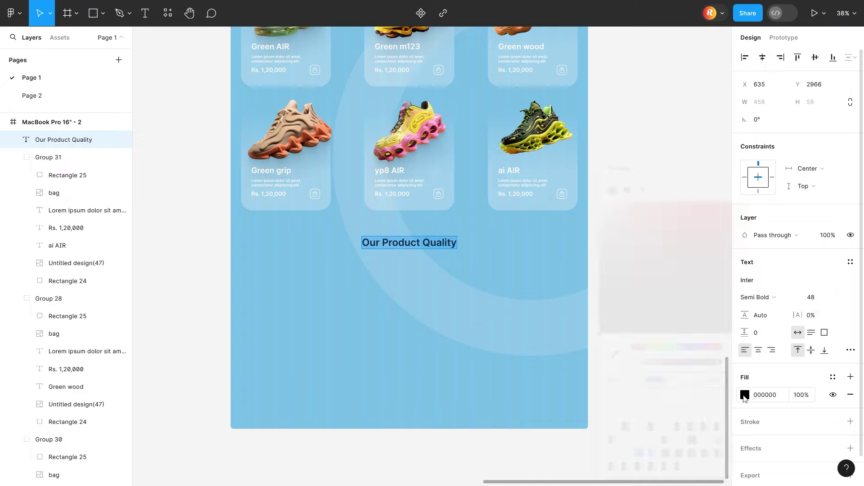
{"action": "left_click", "coordinate": [600, 202]}
{"action": "left_click", "coordinate": [721, 167]}
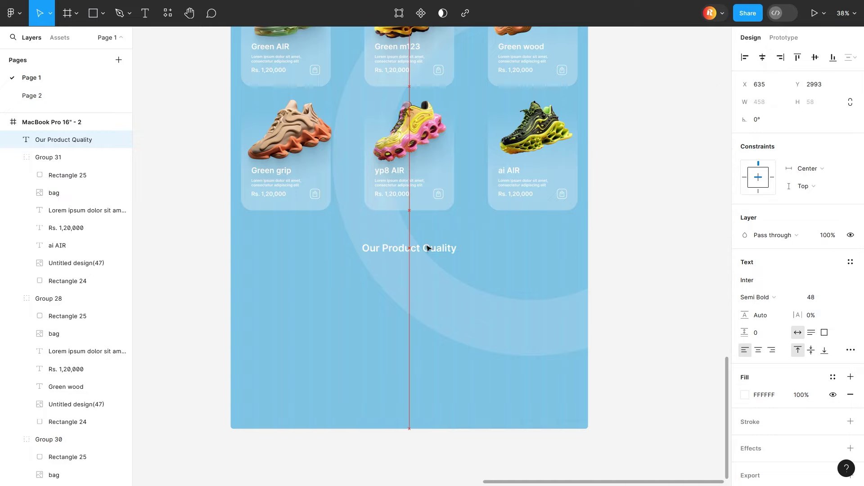
{"action": "mouse_move", "coordinate": [428, 243]}
{"action": "left_mouse_down"}
{"action": "mouse_move", "coordinate": [411, 269]}
{"action": "mouse_move", "coordinate": [426, 280]}
{"action": "left_mouse_up"}
{"action": "left_click", "coordinate": [382, 286]}
- Draw a short white 4 px underline beneath the heading
{"action": "key", "text": "Escape"}
{"action": "left_click", "coordinate": [103, 13]}
{"action": "left_click", "coordinate": [82, 52]}
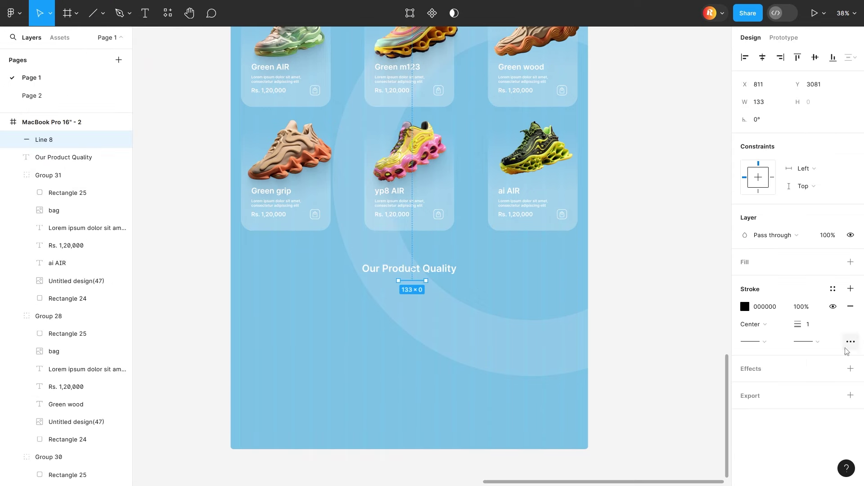
{"action": "left_click", "coordinate": [745, 306]}
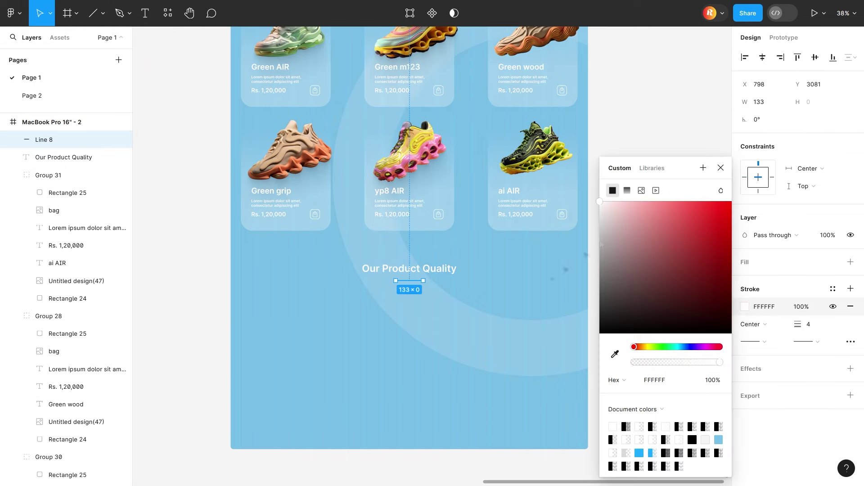
{"action": "left_click", "coordinate": [417, 334]}
{"action": "scroll", "coordinate": [424, 305], "scroll_direction": "down", "scroll_amount": 2}
{"action": "left_click", "coordinate": [414, 74]}
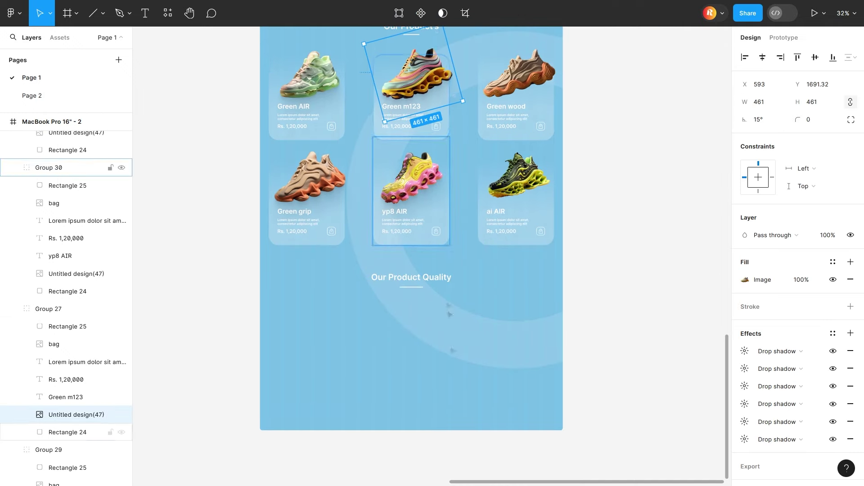
- Drag the Untitled design(90) 1 green shoe image into the frame just below the heading
{"action": "left_click", "coordinate": [419, 387]}
{"action": "scroll", "coordinate": [423, 339], "scroll_direction": "up", "scroll_amount": 3}
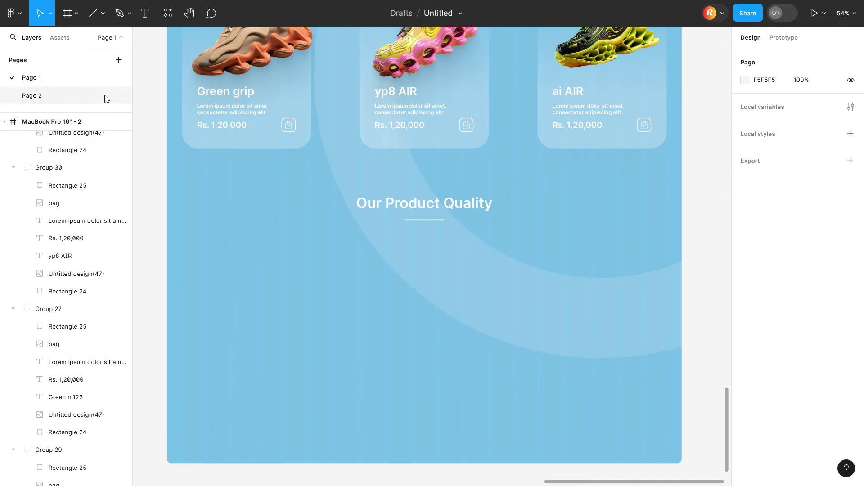
{"action": "scroll", "coordinate": [424, 244], "scroll_direction": "down", "scroll_amount": 3}
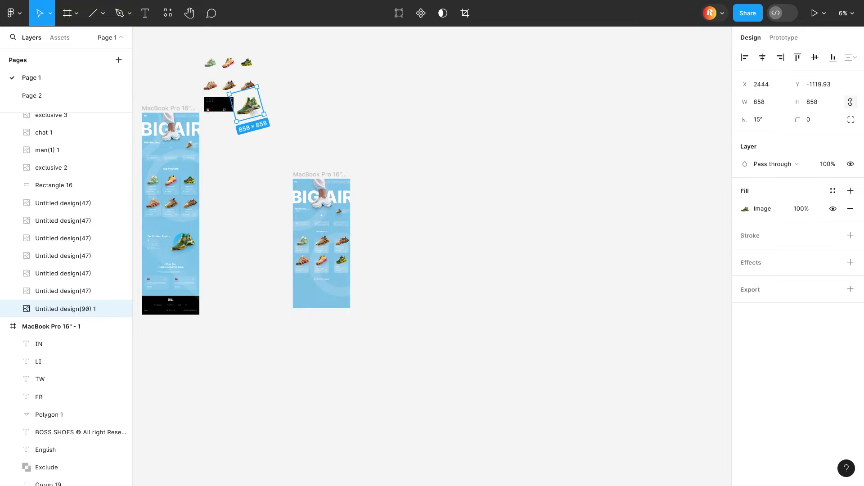
{"action": "left_click_drag", "start_coordinate": [248, 106], "coordinate": [333, 289]}
{"action": "scroll", "coordinate": [337, 291], "scroll_direction": "up", "scroll_amount": 3}
{"action": "scroll", "coordinate": [337, 290], "scroll_direction": "left", "scroll_amount": 3}
{"action": "scroll", "coordinate": [318, 334], "scroll_direction": "down", "scroll_amount": 2}
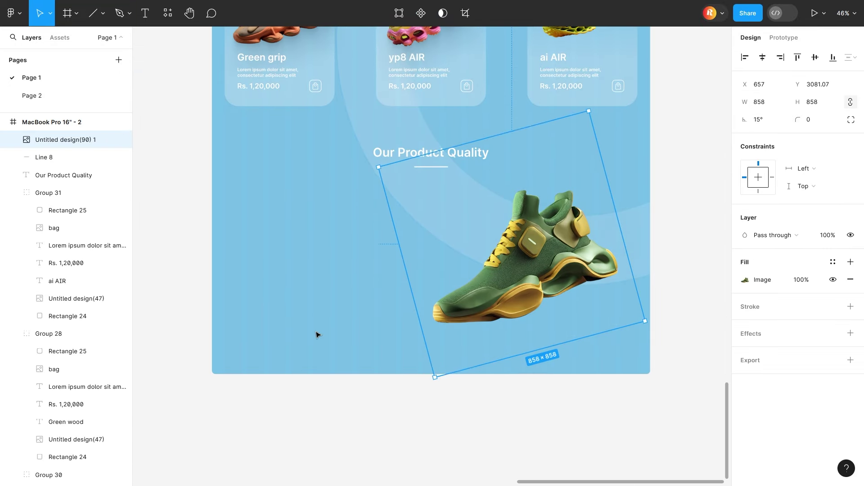
{"action": "left_click", "coordinate": [373, 392]}
{"action": "left_click_drag", "start_coordinate": [461, 310], "coordinate": [462, 336]}
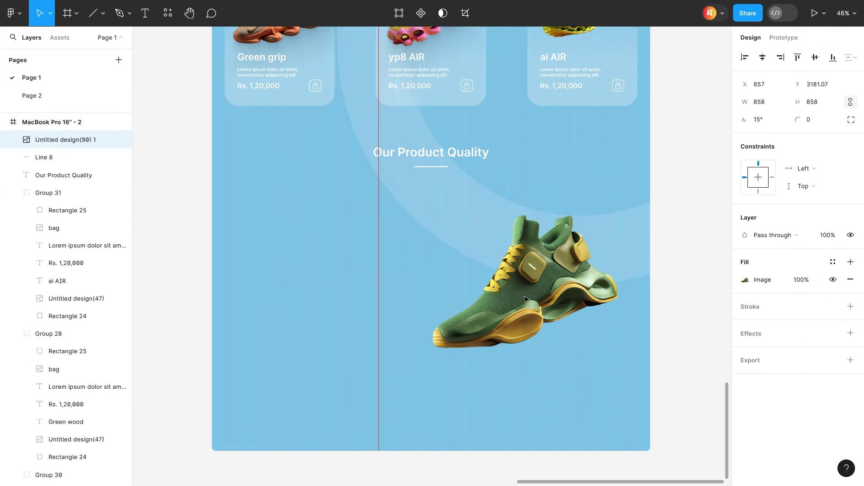
- Draw a large circle behind the green shoe and shift it right
{"action": "left_click", "coordinate": [102, 13]}
{"action": "left_click", "coordinate": [77, 76]}
{"action": "left_click_drag", "start_coordinate": [327, 212], "coordinate": [511, 395]}
{"action": "left_click_drag", "start_coordinate": [411, 353], "coordinate": [535, 344]}
- Fill the circle with a linear gradient from bright blue to transparent white
{"action": "left_click", "coordinate": [745, 280]}
{"action": "left_click", "coordinate": [627, 190]}
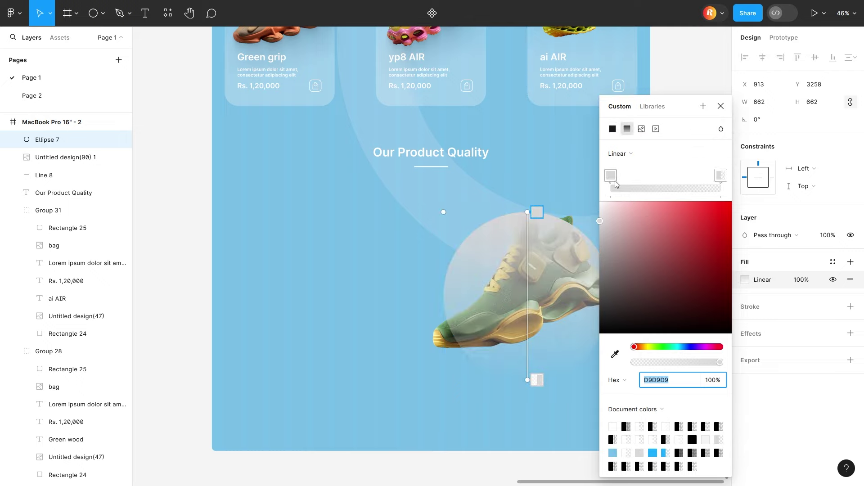
{"action": "left_click", "coordinate": [652, 453]}
{"action": "left_click_drag", "start_coordinate": [611, 175], "coordinate": [658, 175]}
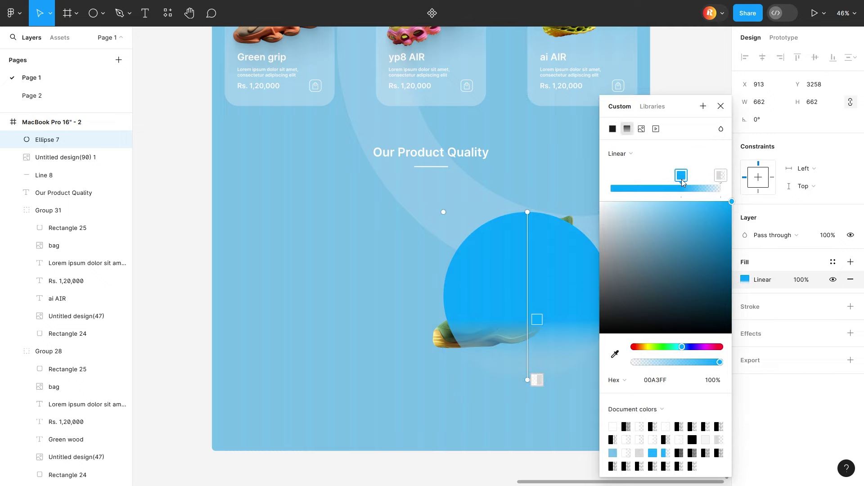
{"action": "left_click", "coordinate": [721, 176]}
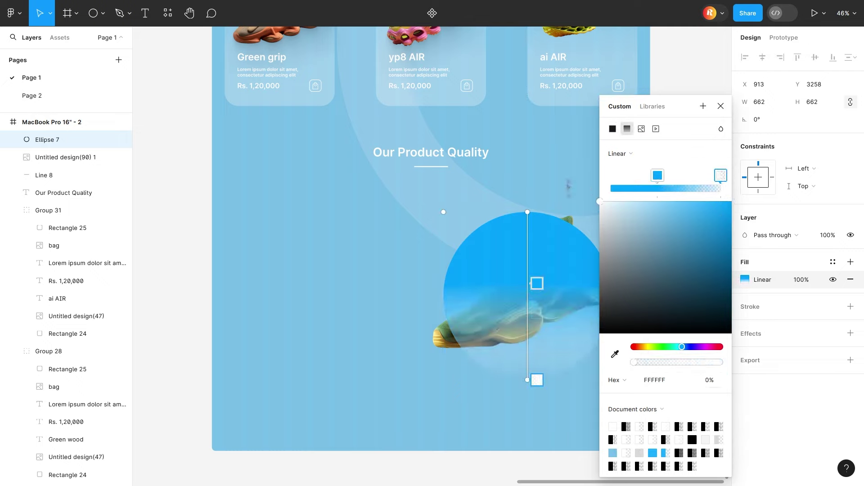
{"action": "left_click_drag", "start_coordinate": [604, 212], "coordinate": [596, 198]}
{"action": "mouse_move", "coordinate": [656, 184]}
{"action": "left_mouse_down"}
{"action": "mouse_move", "coordinate": [647, 177]}
{"action": "mouse_move", "coordinate": [673, 185]}
{"action": "left_mouse_up"}
{"action": "left_click", "coordinate": [540, 376]}
{"action": "left_click", "coordinate": [716, 175]}
{"action": "key", "text": "Escape"}
- Refine the gradient to fade light blue to 0% opacity and rotate the circle about 30°
{"action": "scroll", "coordinate": [560, 407], "scroll_direction": "down", "scroll_amount": 5}
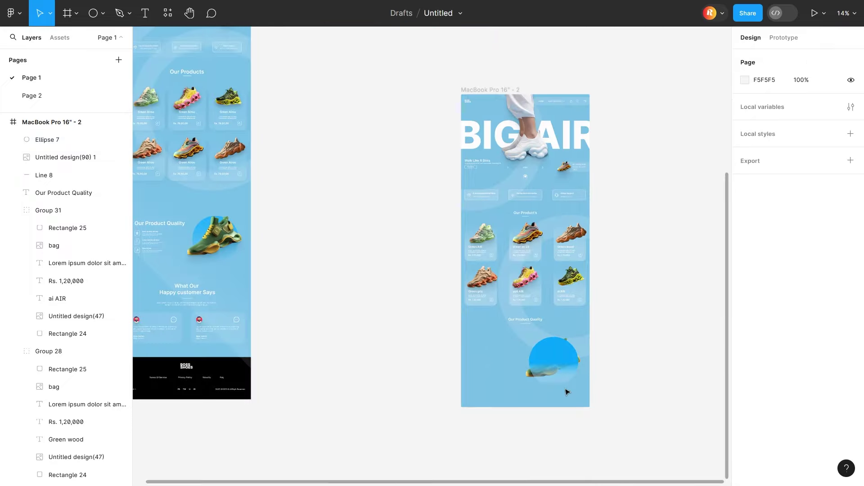
{"action": "scroll", "coordinate": [565, 390], "scroll_direction": "up", "scroll_amount": 5}
{"action": "left_click", "coordinate": [745, 279]}
{"action": "left_click", "coordinate": [718, 175]}
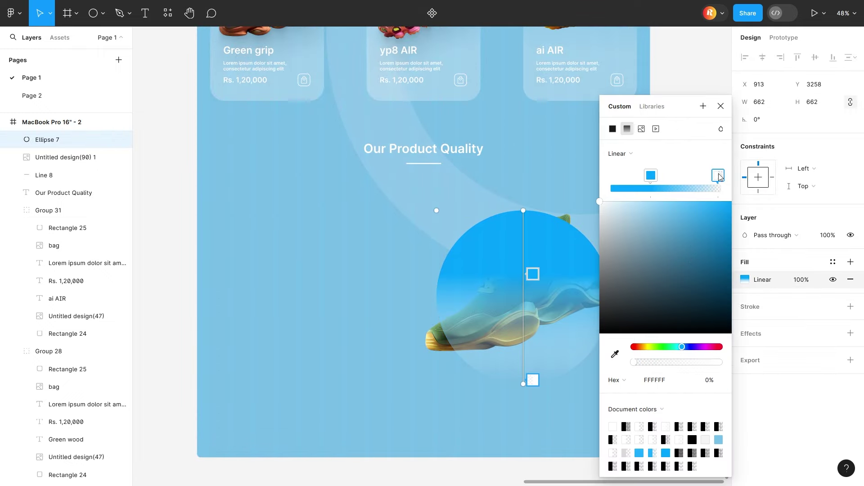
{"action": "left_click", "coordinate": [667, 220]}
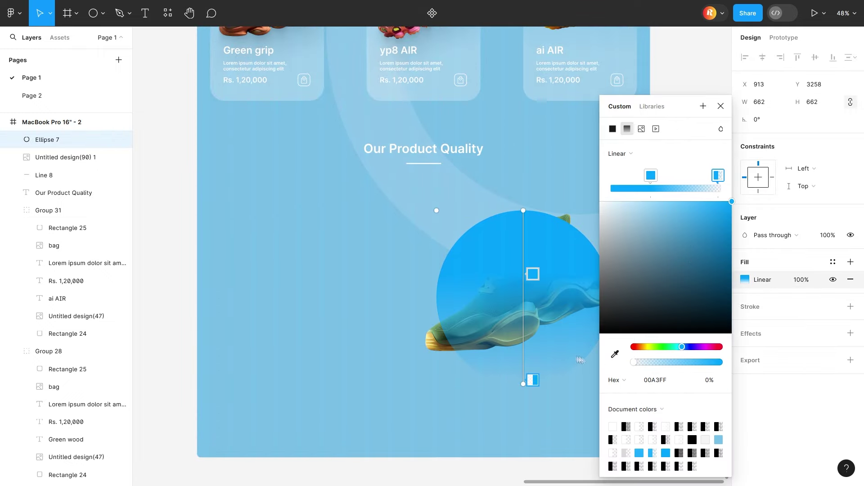
{"action": "left_click_drag", "start_coordinate": [680, 365], "coordinate": [579, 360]}
{"action": "left_click", "coordinate": [654, 176]}
{"action": "key", "text": "Escape"}
{"action": "left_click", "coordinate": [551, 363]}
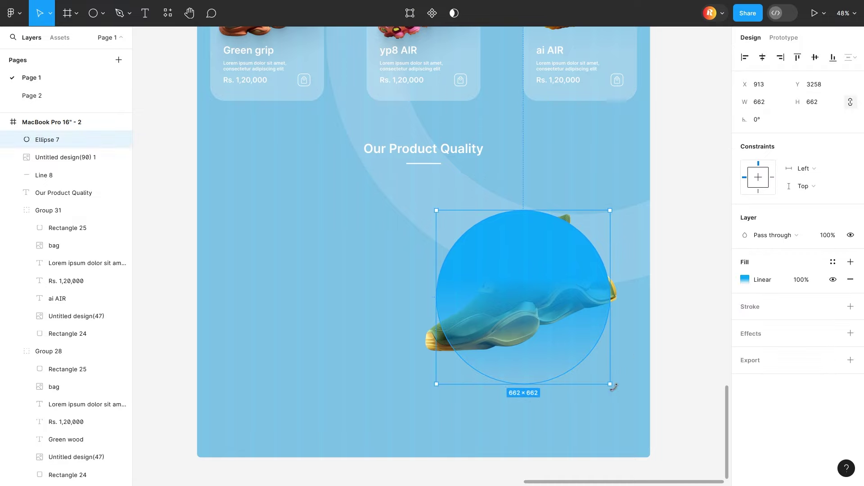
{"action": "left_click_drag", "start_coordinate": [612, 387], "coordinate": [642, 343]}
- Try the SmoothShadow plugin on the green shoe, adjusting alpha and curve, then cancel it
{"action": "left_click", "coordinate": [540, 302]}
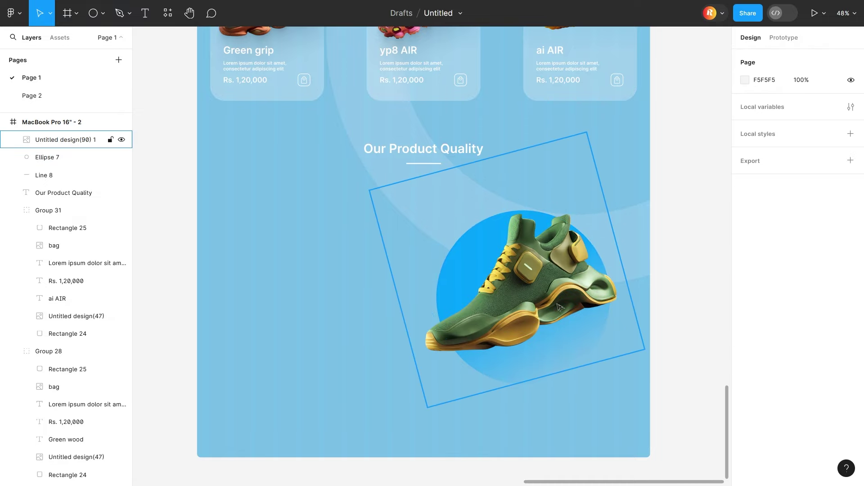
{"action": "right_click", "coordinate": [531, 283]}
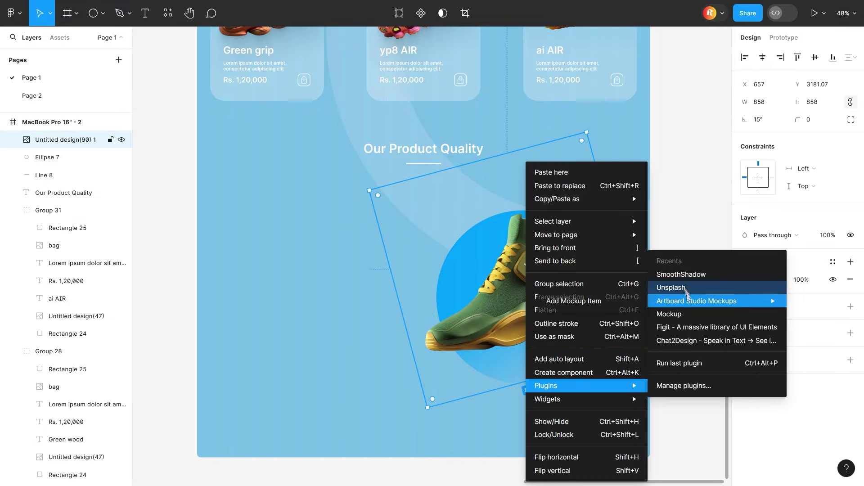
{"action": "left_click", "coordinate": [662, 272]}
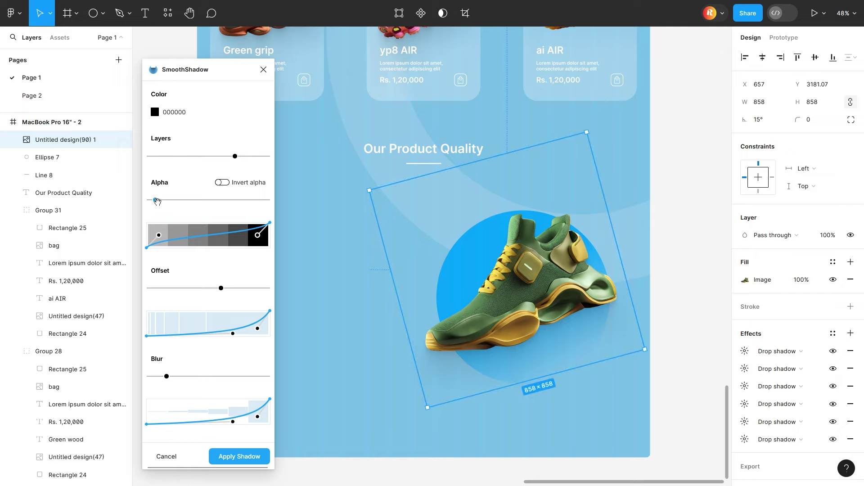
{"action": "left_click_drag", "start_coordinate": [155, 200], "coordinate": [156, 201]}
{"action": "left_click_drag", "start_coordinate": [159, 235], "coordinate": [162, 234]}
{"action": "key", "text": "Escape"}
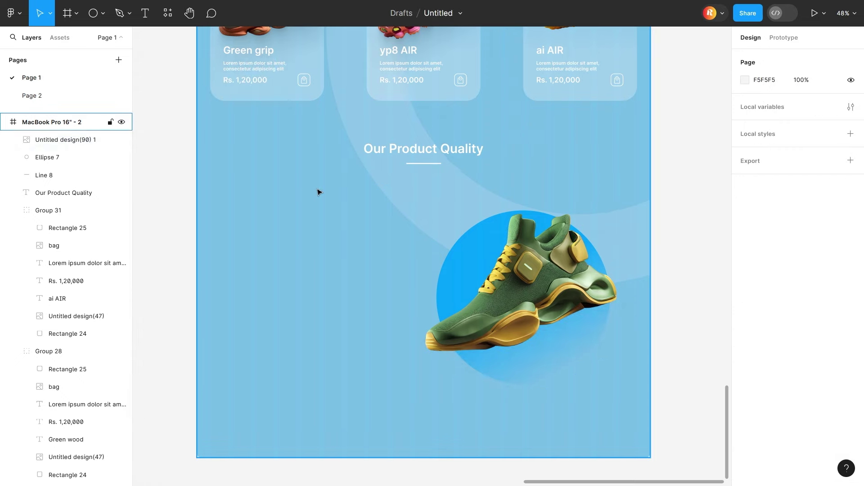
- Rerun SmoothShadow on the shoe image and apply the soft layered shadow
{"action": "double_click", "coordinate": [527, 297]}
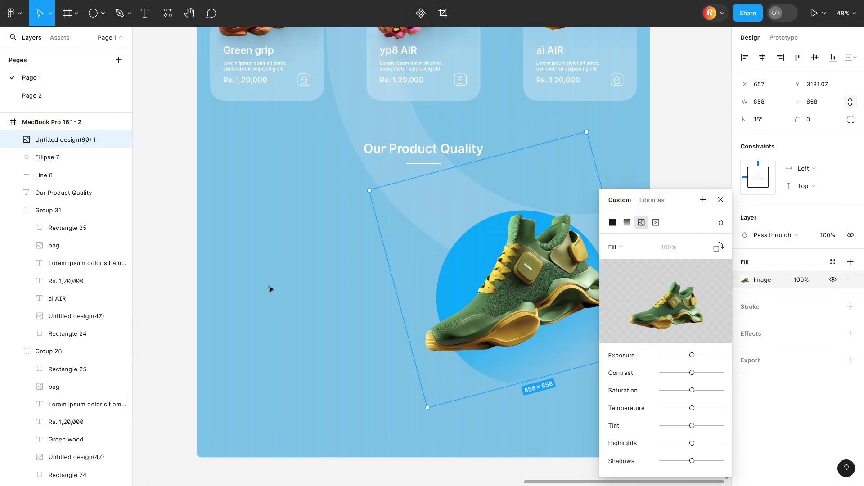
{"action": "left_click", "coordinate": [440, 294]}
{"action": "right_click", "coordinate": [439, 293]}
{"action": "key", "text": "ctrl+alt+p"}
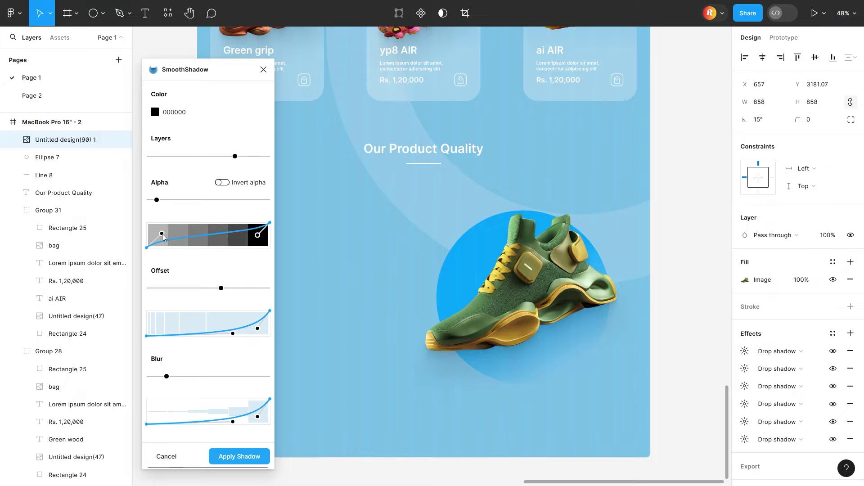
{"action": "left_click", "coordinate": [239, 457]}
{"action": "left_click", "coordinate": [332, 353]}
{"action": "scroll", "coordinate": [349, 350], "scroll_direction": "up", "scroll_amount": 5}
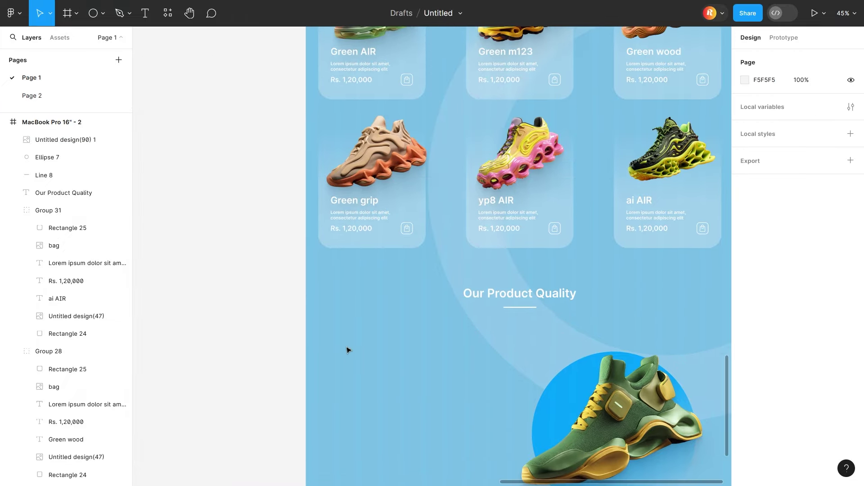
{"action": "scroll", "coordinate": [349, 350], "scroll_direction": "down", "scroll_amount": 3}
{"action": "scroll", "coordinate": [347, 349], "scroll_direction": "down", "scroll_amount": 5}
{"action": "scroll", "coordinate": [359, 338], "scroll_direction": "up", "scroll_amount": 8}
{"action": "scroll", "coordinate": [396, 268], "scroll_direction": "up", "scroll_amount": 3}
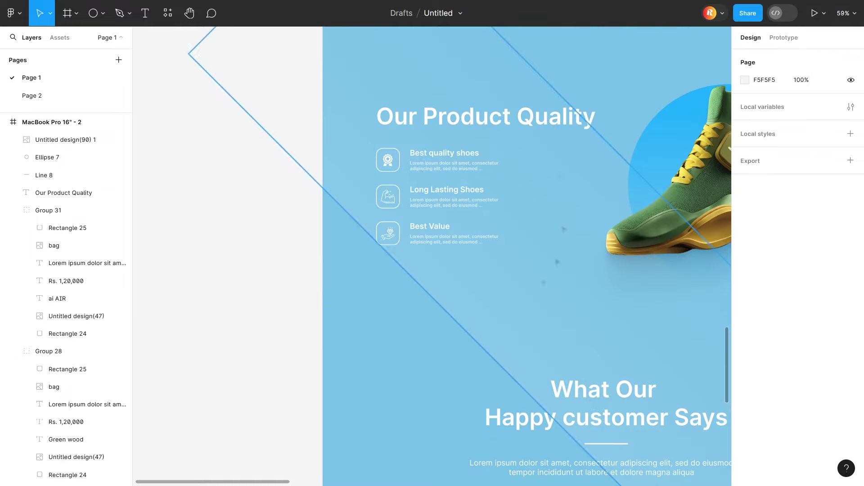
{"action": "scroll", "coordinate": [388, 303], "scroll_direction": "down", "scroll_amount": 5}
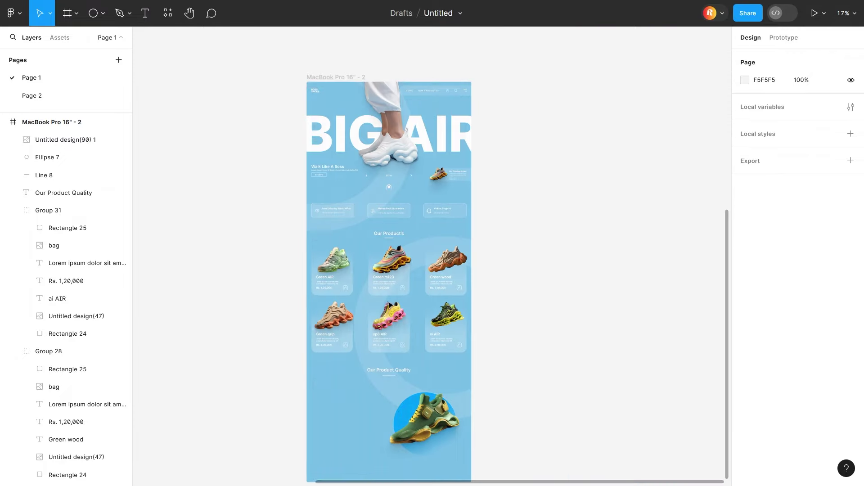
{"action": "scroll", "coordinate": [373, 292], "scroll_direction": "down", "scroll_amount": 3}
{"action": "scroll", "coordinate": [345, 294], "scroll_direction": "down", "scroll_amount": 5}
{"action": "scroll", "coordinate": [342, 293], "scroll_direction": "up", "scroll_amount": 5}
{"action": "scroll", "coordinate": [274, 434], "scroll_direction": "up", "scroll_amount": 5}
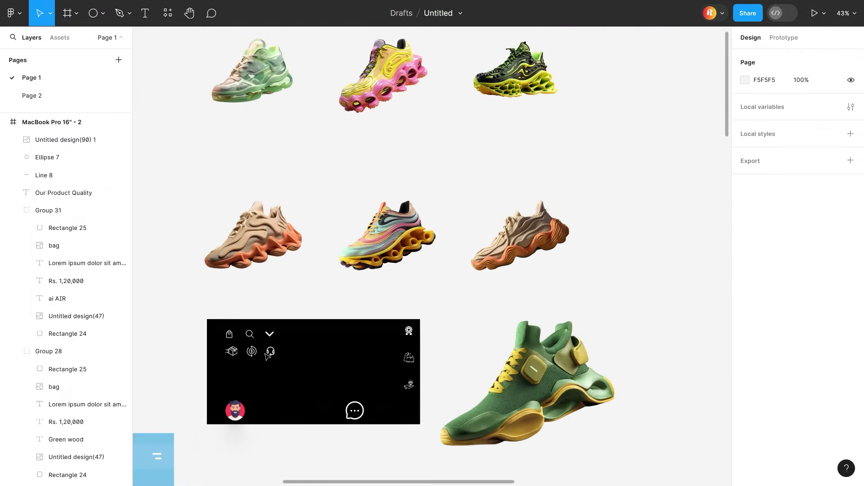
{"action": "scroll", "coordinate": [264, 362], "scroll_direction": "up", "scroll_amount": 3}
- Copy the three white outline icons to the left of the Product Quality section
{"action": "left_click", "coordinate": [507, 416]}
{"action": "mouse_move", "coordinate": [509, 360]}
{"action": "left_mouse_down"}
{"action": "mouse_move", "coordinate": [833, 477]}
{"action": "mouse_move", "coordinate": [426, 391]}
{"action": "left_mouse_up"}
{"action": "scroll", "coordinate": [833, 477], "scroll_direction": "down", "scroll_amount": 5}
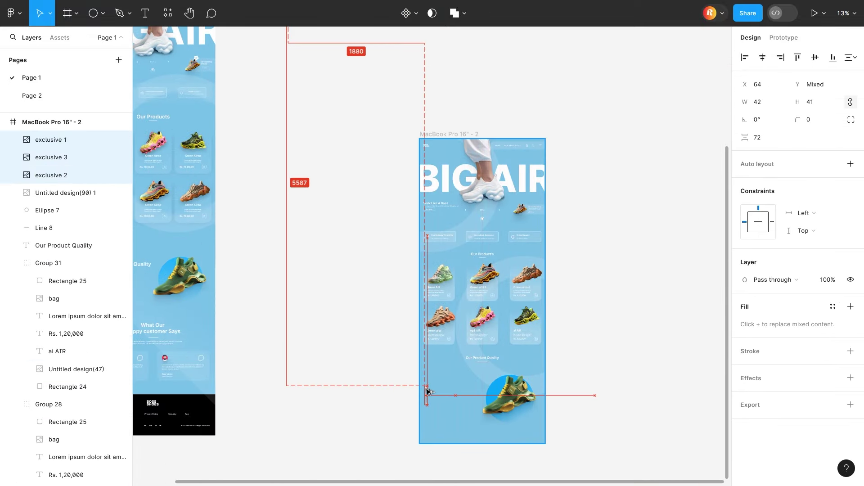
{"action": "scroll", "coordinate": [427, 391], "scroll_direction": "up", "scroll_amount": 5}
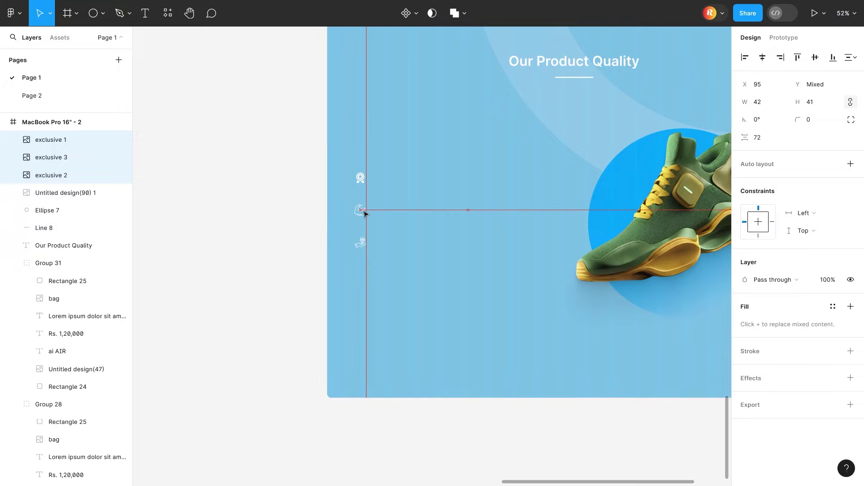
{"action": "left_click_drag", "start_coordinate": [427, 391], "coordinate": [385, 200]}
{"action": "left_click", "coordinate": [385, 200]}
- Frame the first icon with a fill-less square, 2 px white outline and rounded corners
{"action": "left_click", "coordinate": [103, 13]}
{"action": "left_click", "coordinate": [77, 38]}
{"action": "scroll", "coordinate": [356, 181], "scroll_direction": "up", "scroll_amount": 3}
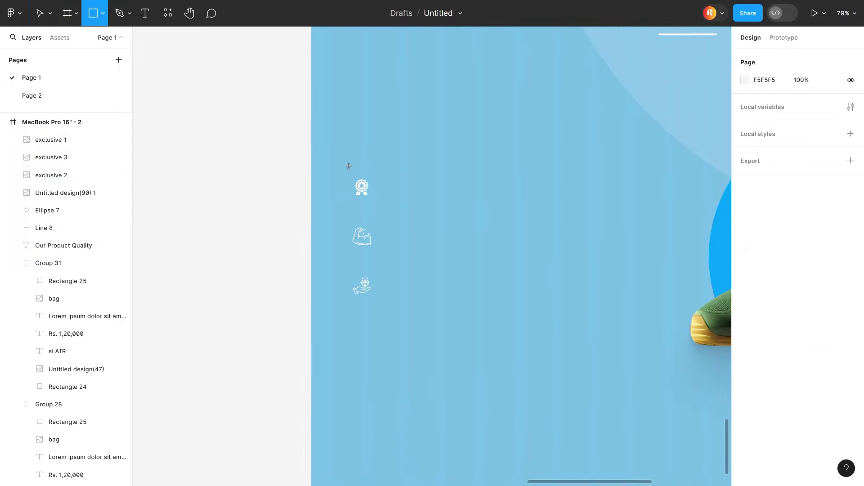
{"action": "mouse_move", "coordinate": [346, 166]}
{"action": "left_mouse_down"}
{"action": "mouse_move", "coordinate": [383, 203]}
{"action": "mouse_move", "coordinate": [371, 190]}
{"action": "left_mouse_up"}
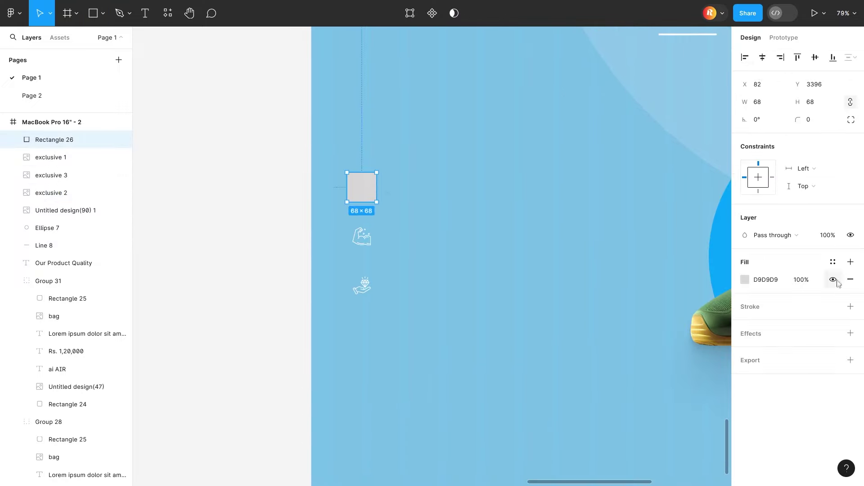
{"action": "left_click", "coordinate": [851, 280]}
{"action": "left_click", "coordinate": [851, 289]}
{"action": "left_click", "coordinate": [745, 306]}
{"action": "left_click", "coordinate": [613, 426]}
{"action": "type", "text": "2"}
{"action": "key", "text": "Return"}
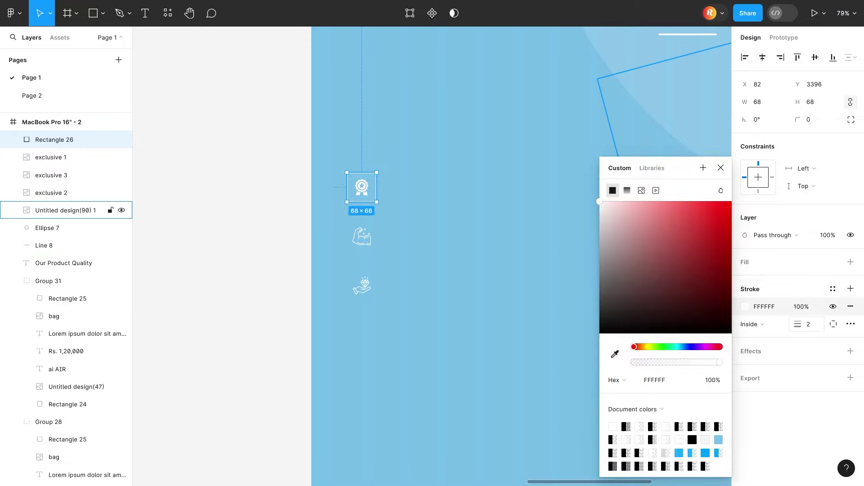
{"action": "left_click_drag", "start_coordinate": [799, 119], "coordinate": [810, 120]}
- Duplicate the outlined square around the remaining icons
{"action": "key", "text": "Escape"}
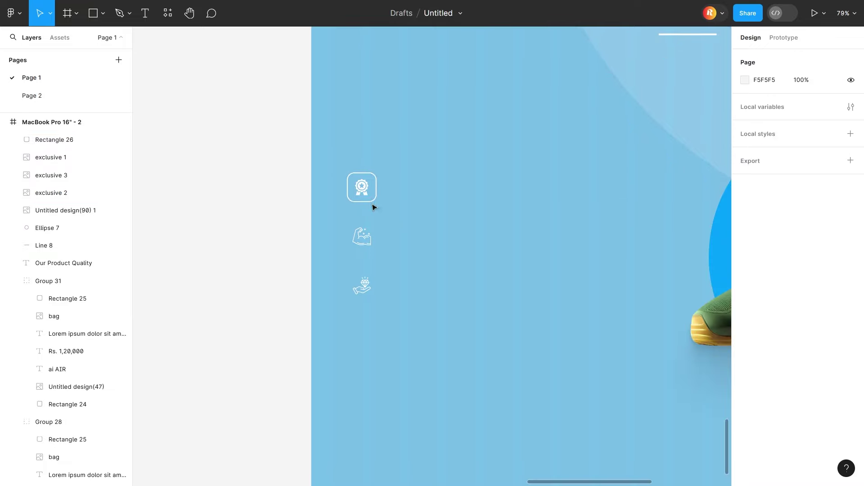
{"action": "left_click_drag", "start_coordinate": [372, 202], "coordinate": [370, 287]}
{"action": "left_click", "coordinate": [413, 242]}
- Add a 32 pt 'Best Quality Shoes' heading level with the first feature icon
{"action": "scroll", "coordinate": [413, 242], "scroll_direction": "up", "scroll_amount": 1}
{"action": "key", "text": "t"}
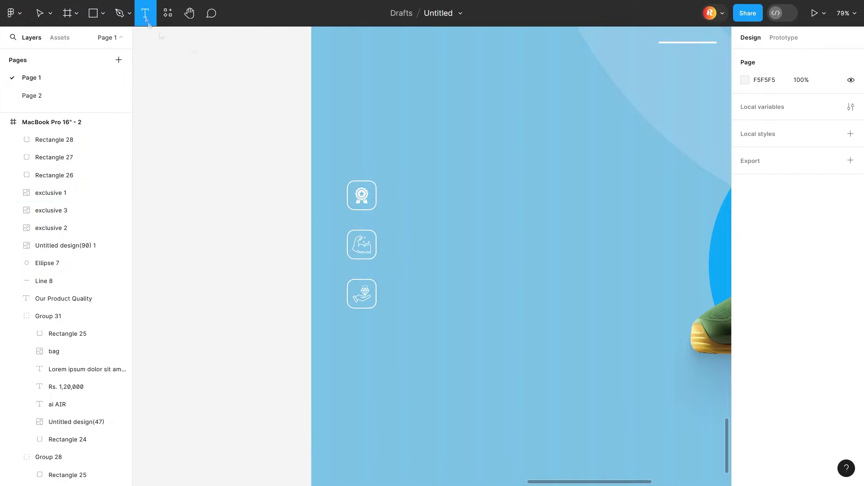
{"action": "left_click", "coordinate": [396, 191]}
{"action": "type", "text": "Besa"}
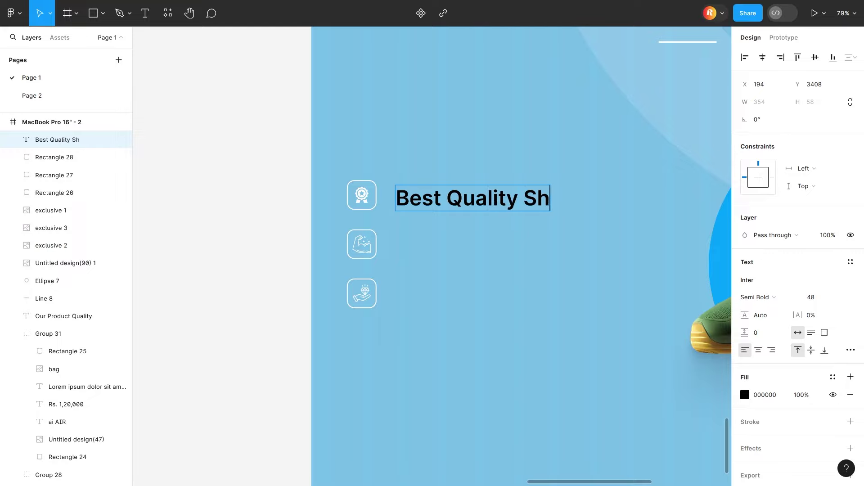
{"action": "scroll", "coordinate": [419, 245], "scroll_direction": "down", "scroll_amount": 2, "text": "ctrl"}
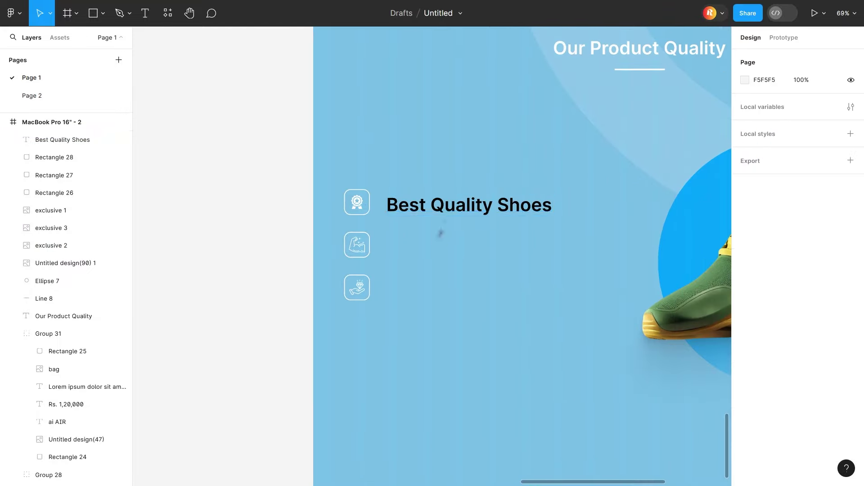
{"action": "type", "text": "32"}
{"action": "key", "text": "Return"}
{"action": "key", "text": "Escape"}
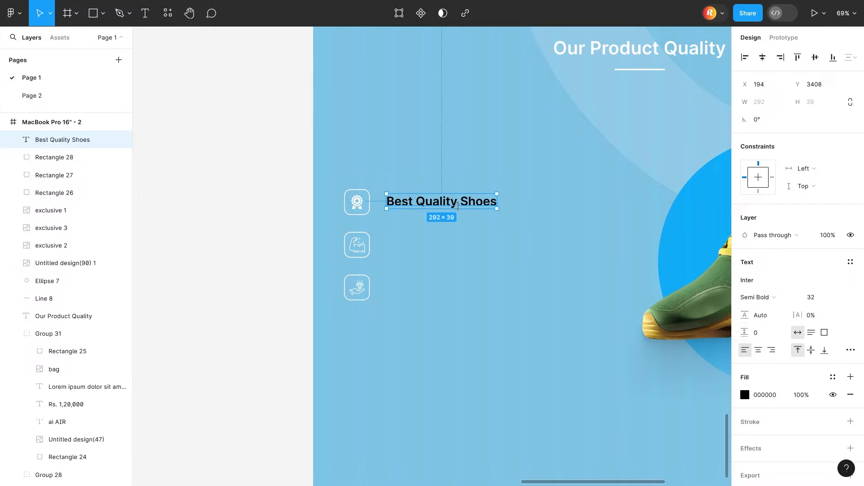
{"action": "left_click_drag", "start_coordinate": [457, 203], "coordinate": [457, 196]}
{"action": "left_click", "coordinate": [745, 395]}
{"action": "left_click", "coordinate": [482, 247]}
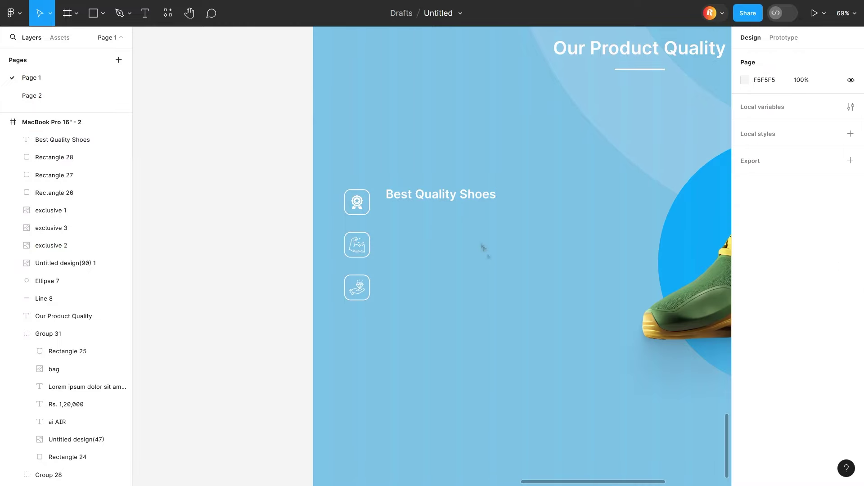
- Paste a lorem ipsum placeholder sentence beneath the heading as its description
{"action": "key", "text": "alt+Tab"}
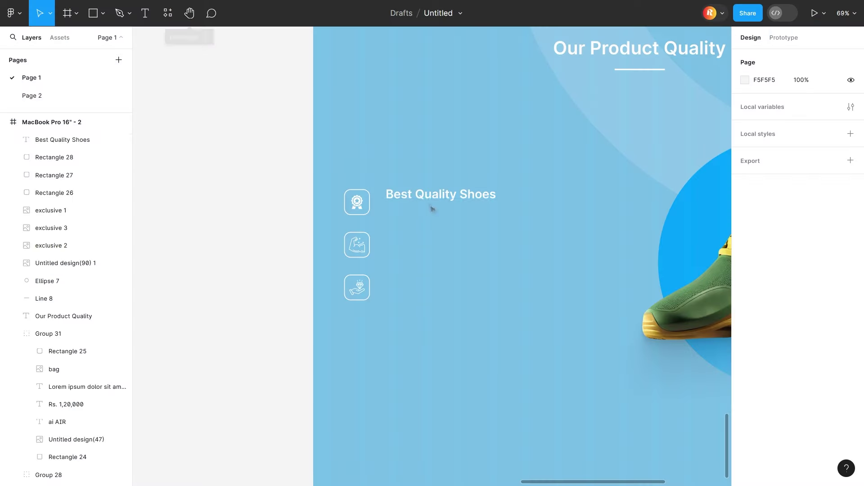
{"action": "key", "text": "ctrl+d"}
{"action": "double_click", "coordinate": [424, 211]}
{"action": "type", "text": "Lorem ipsum dolor sit amet, consectetur adipiscing elit"}
{"action": "key", "text": "Escape"}
{"action": "left_click", "coordinate": [811, 297]}
{"action": "type", "text": "24"}
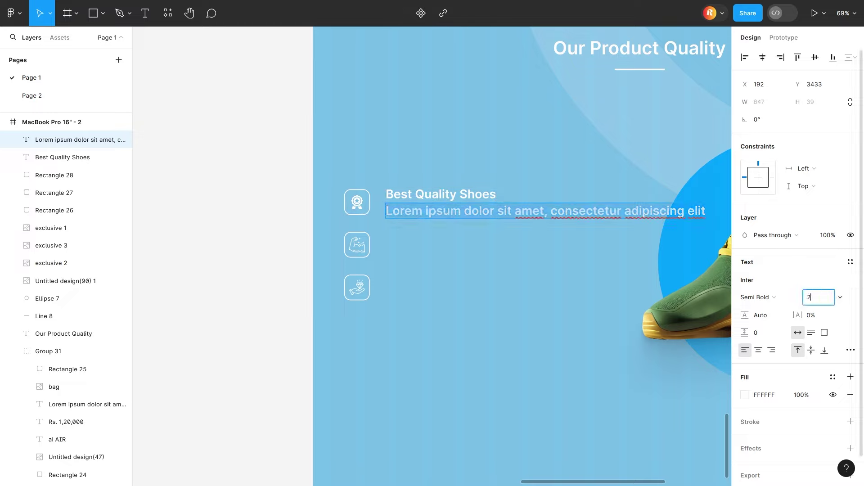
{"action": "key", "text": "Return"}
- Wrap the description onto two lines at 18 pt with 75% text opacity
{"action": "left_click_drag", "start_coordinate": [627, 210], "coordinate": [515, 206]}
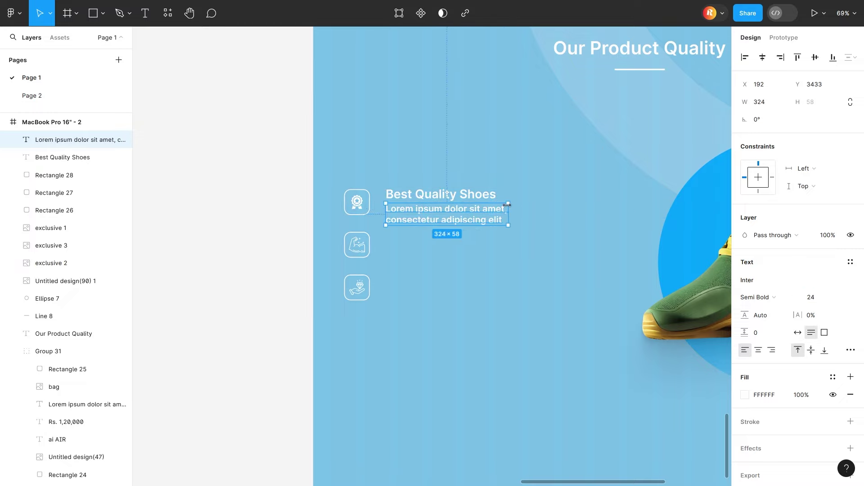
{"action": "left_click", "coordinate": [811, 297]}
{"action": "type", "text": "18"}
{"action": "key", "text": "Return"}
{"action": "left_click", "coordinate": [801, 395]}
{"action": "type", "text": "75"}
{"action": "key", "text": "Return"}
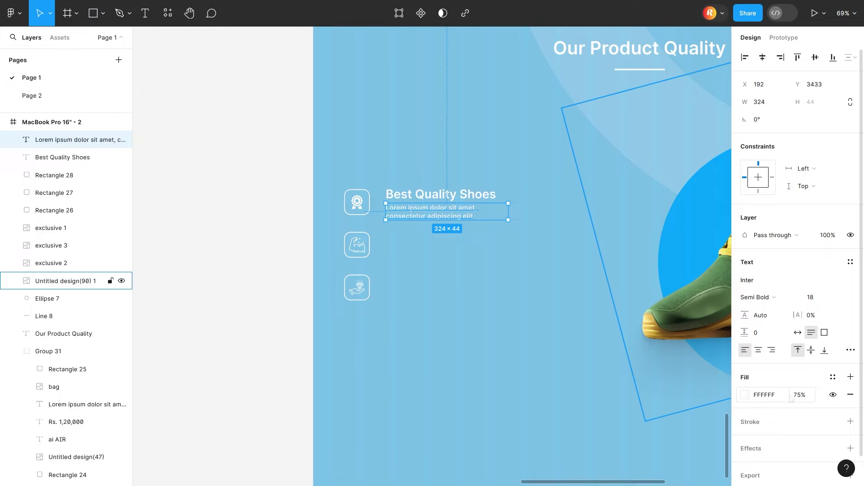
{"action": "key", "text": "Escape"}
- Duplicate the heading and description beside the second icon and retitle it 'Long Lasting'
{"action": "left_click", "coordinate": [450, 211]}
{"action": "left_click", "coordinate": [450, 194], "text": "shift"}
{"action": "left_click_drag", "start_coordinate": [458, 194], "coordinate": [458, 239]}
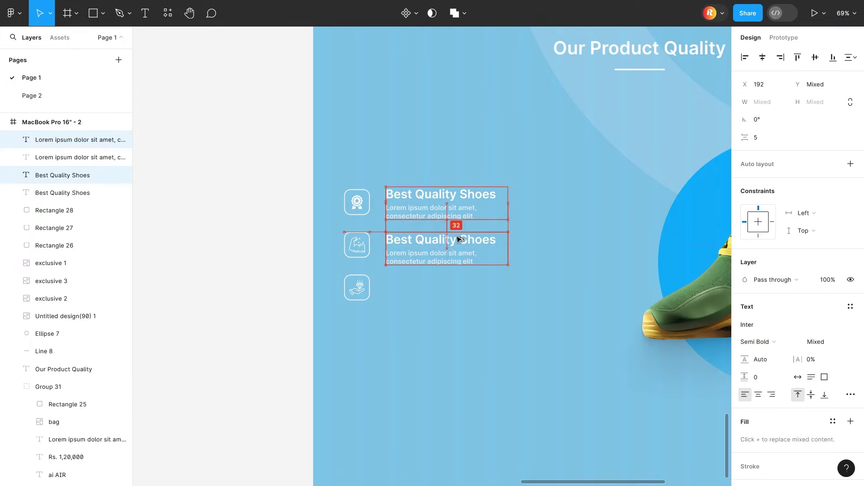
{"action": "double_click", "coordinate": [458, 239]}
{"action": "type", "text": "Long Lasting"}
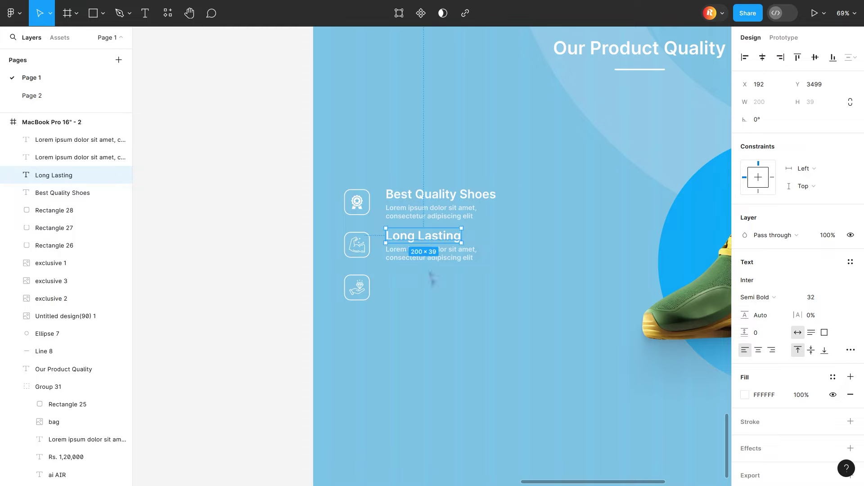
- Duplicate the Long Lasting row just below itself and retitle the copy 'Best Value'
{"action": "left_click", "coordinate": [430, 253], "text": "shift"}
{"action": "left_click_drag", "start_coordinate": [428, 253], "coordinate": [427, 296]}
{"action": "double_click", "coordinate": [425, 279]}
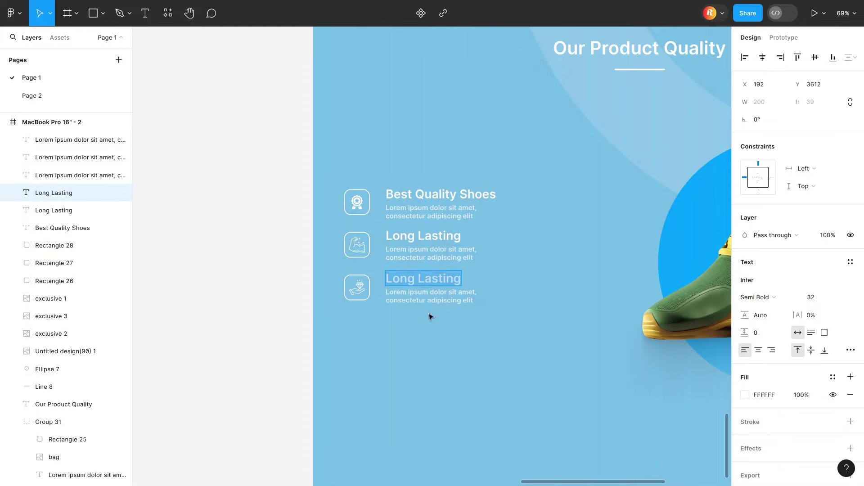
{"action": "type", "text": "Prea"}
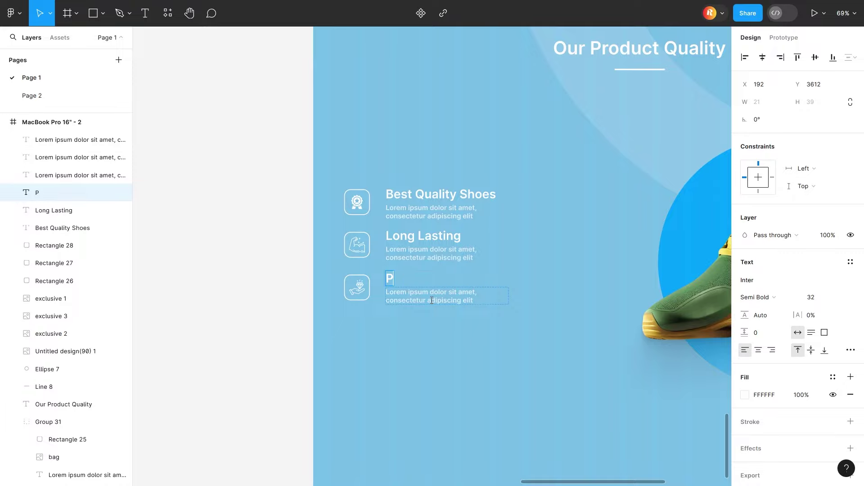
{"action": "scroll", "coordinate": [432, 301], "scroll_direction": "down", "scroll_amount": 5}
{"action": "scroll", "coordinate": [385, 272], "scroll_direction": "up", "scroll_amount": 3}
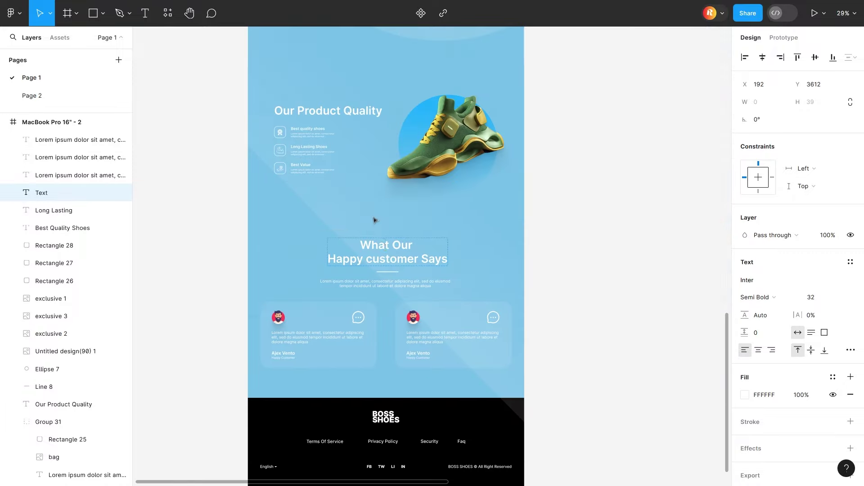
{"action": "scroll", "coordinate": [375, 220], "scroll_direction": "up", "scroll_amount": 5}
{"action": "scroll", "coordinate": [374, 218], "scroll_direction": "down", "scroll_amount": 3}
{"action": "scroll", "coordinate": [278, 221], "scroll_direction": "up", "scroll_amount": 3}
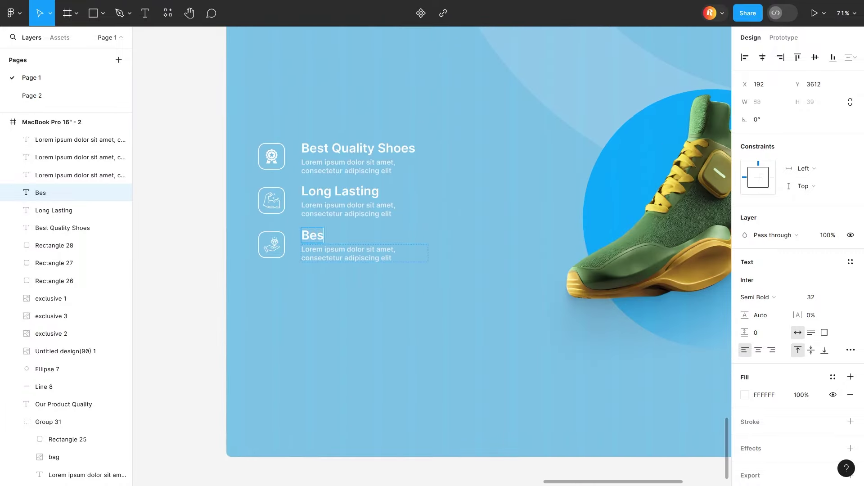
- Group the six feature text layers with their icons and nudge the group right
{"action": "left_click_drag", "start_coordinate": [365, 311], "coordinate": [298, 135]}
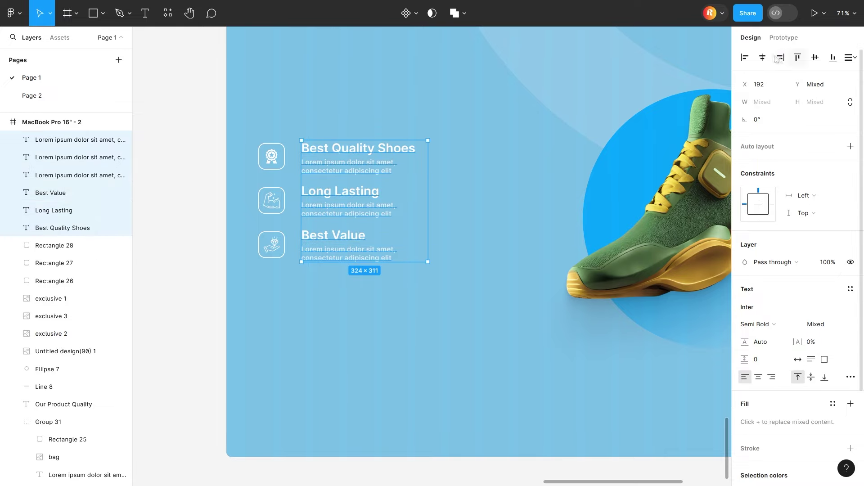
{"action": "left_click_drag", "start_coordinate": [297, 328], "coordinate": [271, 140]}
{"action": "right_click", "coordinate": [271, 160]}
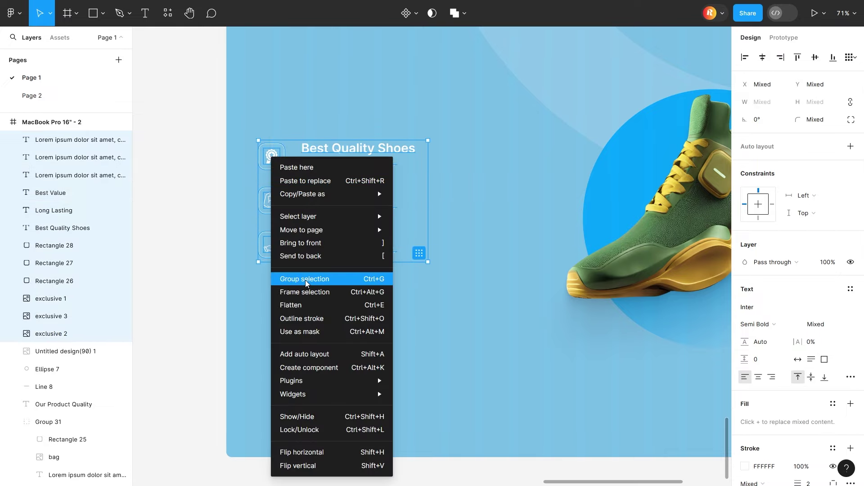
{"action": "left_click", "coordinate": [309, 280]}
{"action": "left_click_drag", "start_coordinate": [339, 219], "coordinate": [351, 220]}
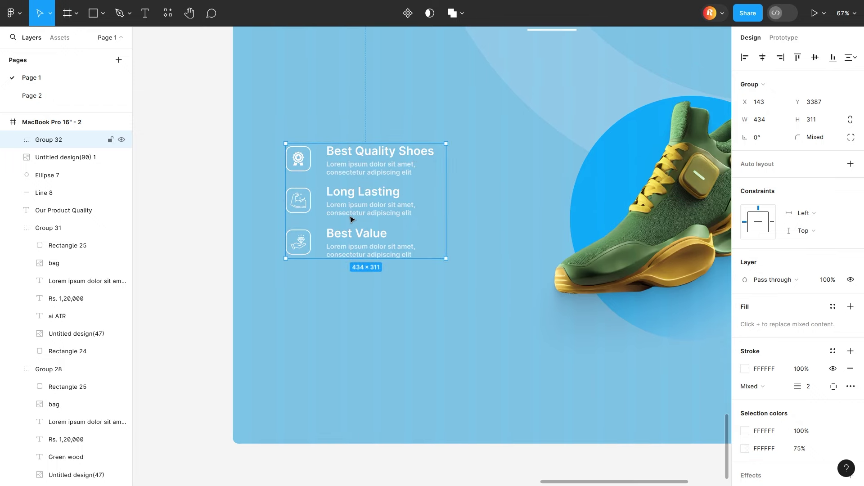
{"action": "scroll", "coordinate": [473, 232], "scroll_direction": "down", "scroll_amount": 3}
{"action": "scroll", "coordinate": [472, 232], "scroll_direction": "right", "scroll_amount": 5}
- Make the circle's gradient a brighter blue and shift the shoe and circle left
{"action": "left_click", "coordinate": [493, 308]}
{"action": "left_click", "coordinate": [745, 280]}
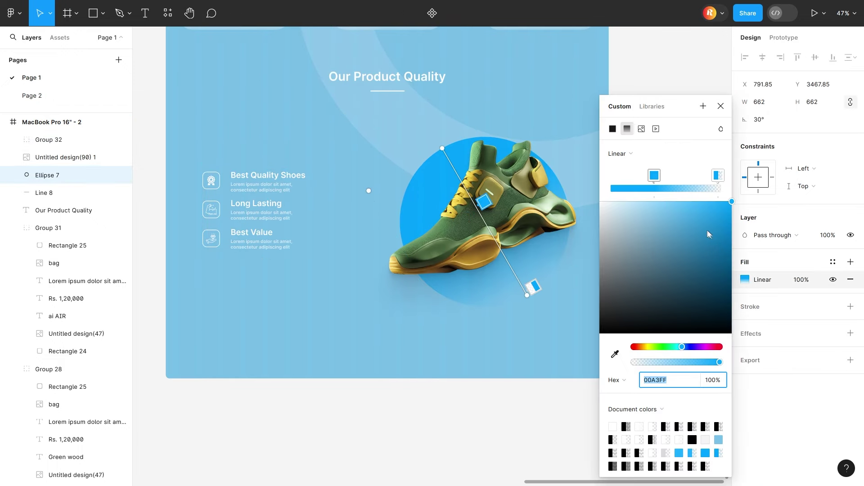
{"action": "left_click_drag", "start_coordinate": [728, 202], "coordinate": [716, 202]}
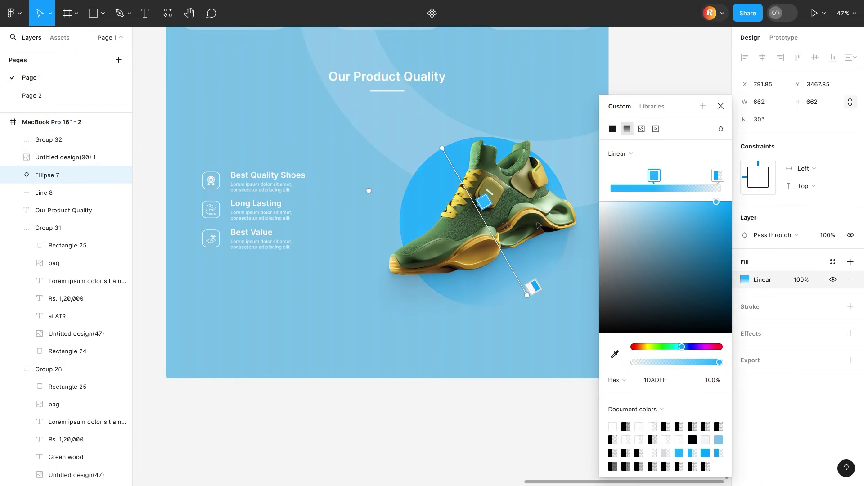
{"action": "left_click", "coordinate": [721, 107]}
{"action": "left_click", "coordinate": [516, 242], "text": "shift"}
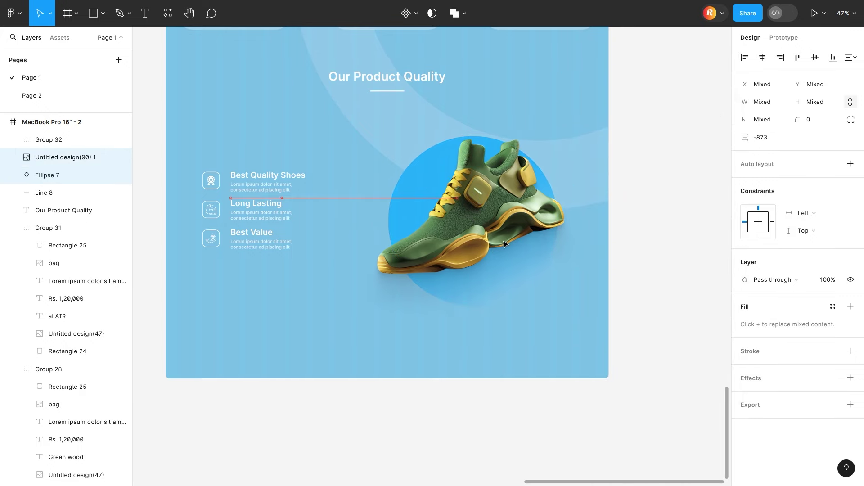
{"action": "mouse_move", "coordinate": [516, 242]}
{"action": "left_mouse_down"}
{"action": "mouse_move", "coordinate": [500, 236]}
{"action": "mouse_move", "coordinate": [514, 238]}
{"action": "left_mouse_up"}
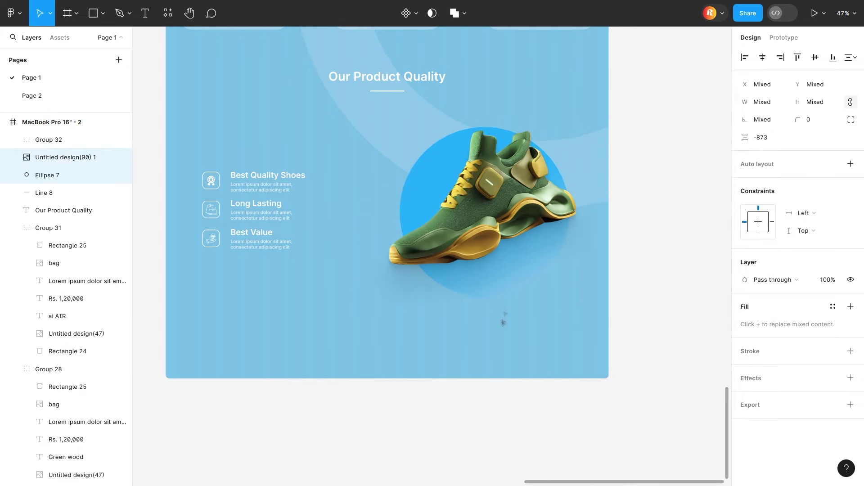
{"action": "left_click", "coordinate": [468, 367]}
{"action": "scroll", "coordinate": [468, 367], "scroll_direction": "down", "scroll_amount": 3}
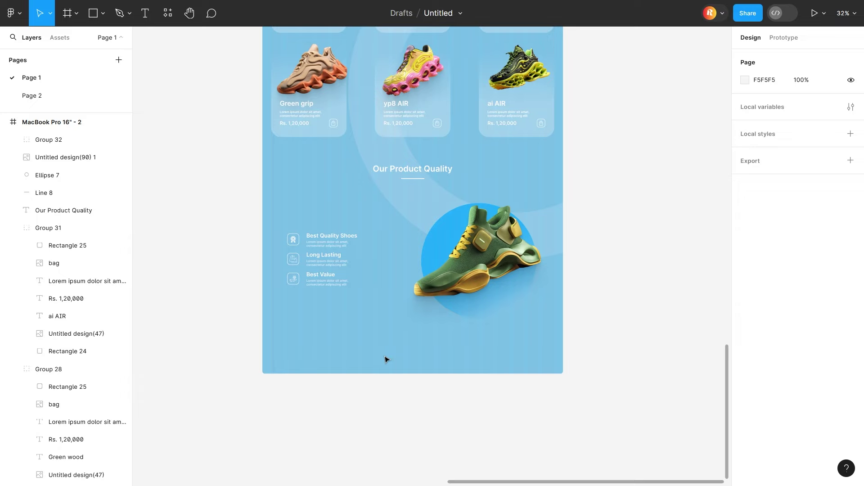
- Extend the page frame downward and draw a wide rectangle behind the feature text
{"action": "left_click", "coordinate": [385, 360]}
{"action": "left_click_drag", "start_coordinate": [384, 373], "coordinate": [382, 472]}
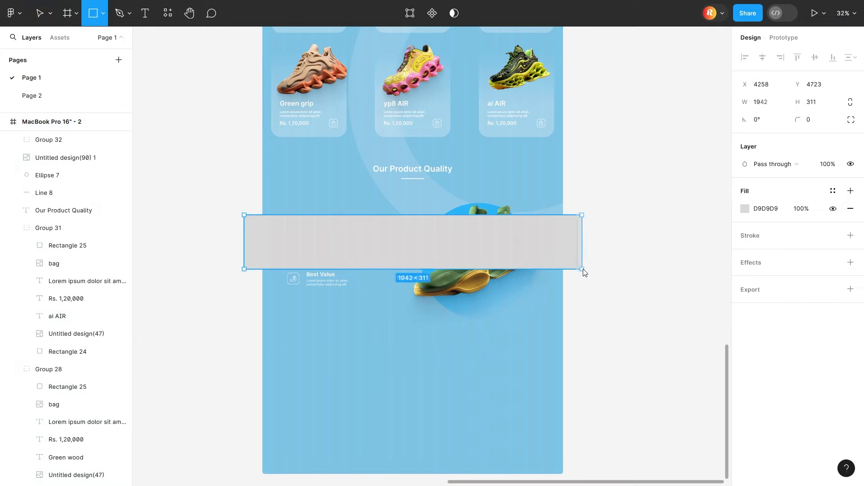
{"action": "mouse_move", "coordinate": [245, 216]}
{"action": "left_mouse_down"}
{"action": "mouse_move", "coordinate": [589, 272]}
{"action": "mouse_move", "coordinate": [675, 273]}
{"action": "mouse_move", "coordinate": [594, 450]}
{"action": "left_mouse_up"}
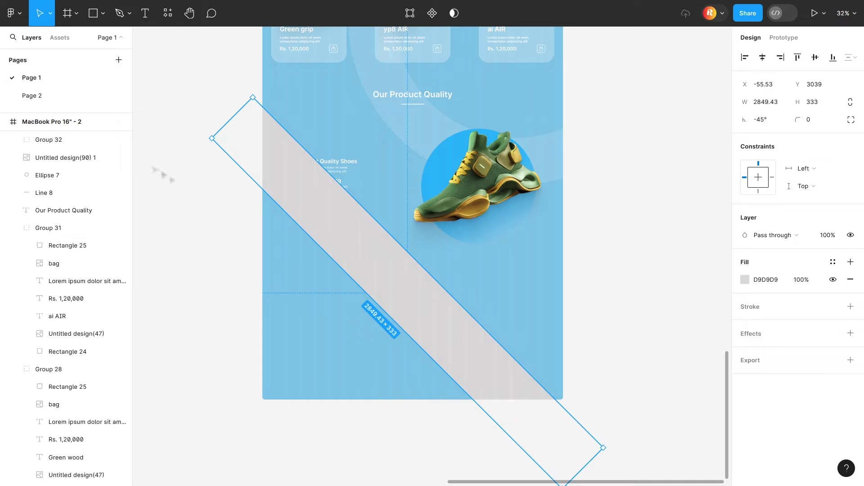
{"action": "key", "text": "ctrl+bracketleft"}
{"action": "key", "text": "ctrl+bracketleft"}
{"action": "key", "text": "ctrl+bracketleft"}
{"action": "key", "text": "ctrl+bracketleft"}
{"action": "key", "text": "ctrl+bracketleft"}
{"action": "key", "text": "ctrl+bracketleft"}
{"action": "key", "text": "ctrl+bracketleft"}
{"action": "key", "text": "ctrl+bracketleft"}
{"action": "key", "text": "ctrl+bracketleft"}
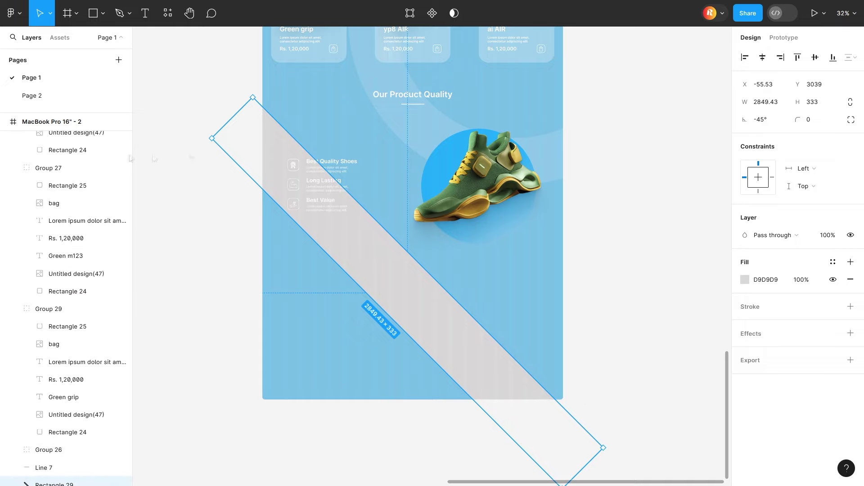
- Fill the stripe with a white linear gradient at 39% opacity and move it up-left
{"action": "left_click", "coordinate": [850, 279]}
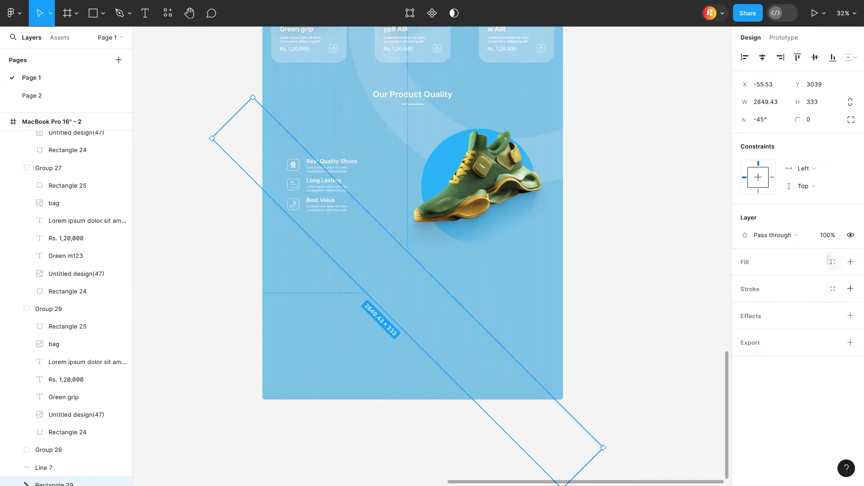
{"action": "left_click", "coordinate": [851, 263]}
{"action": "left_click", "coordinate": [745, 280]}
{"action": "left_click", "coordinate": [627, 128]}
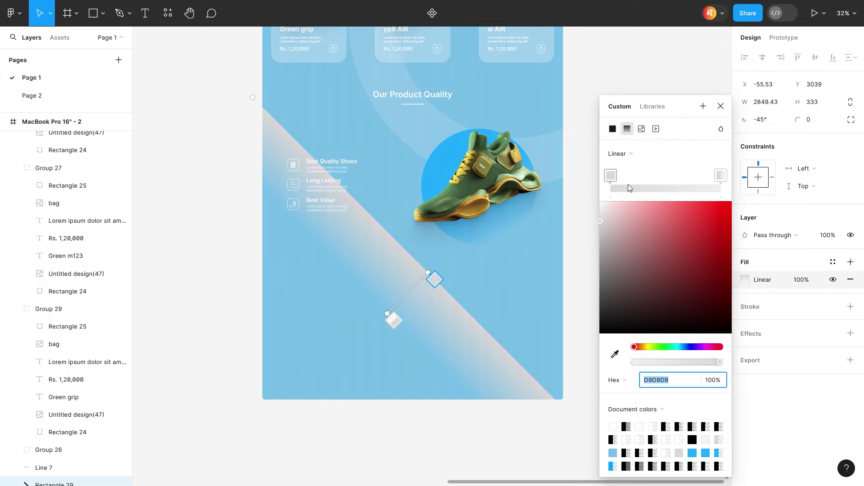
{"action": "mouse_move", "coordinate": [428, 273]}
{"action": "left_mouse_down"}
{"action": "mouse_move", "coordinate": [457, 290]}
{"action": "mouse_move", "coordinate": [440, 301]}
{"action": "left_mouse_up"}
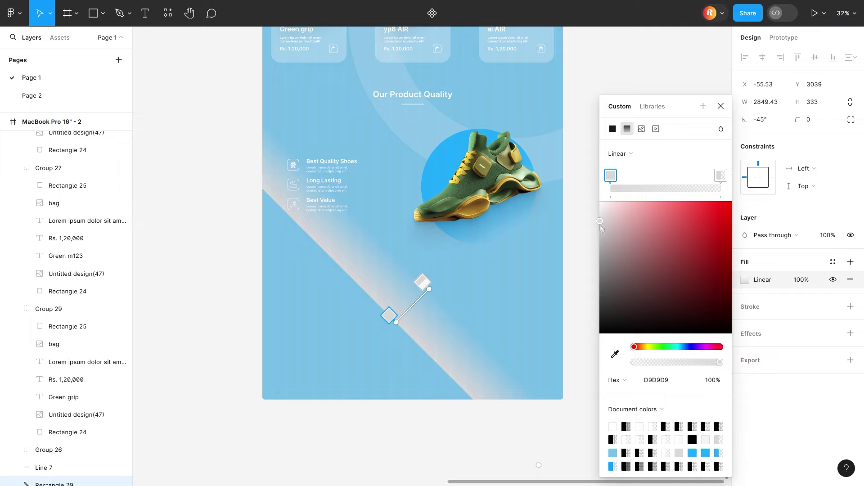
{"action": "left_click_drag", "start_coordinate": [601, 229], "coordinate": [599, 201]}
{"action": "left_click_drag", "start_coordinate": [675, 363], "coordinate": [669, 366]}
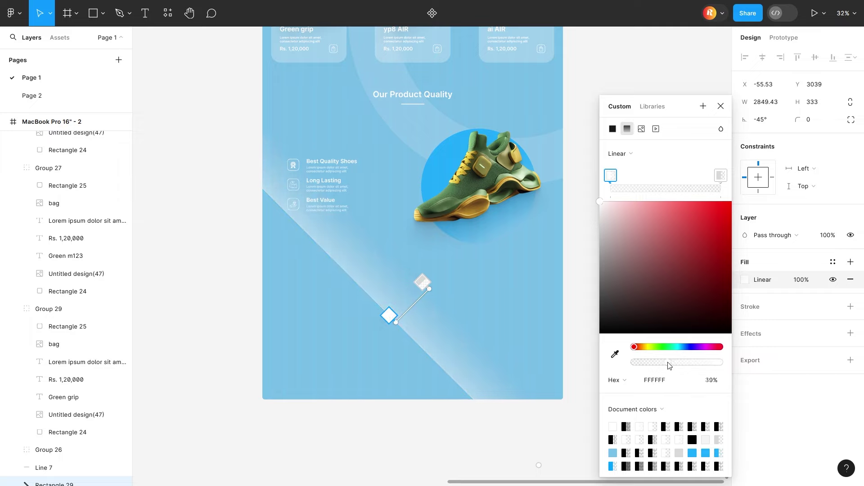
{"action": "left_click", "coordinate": [721, 107]}
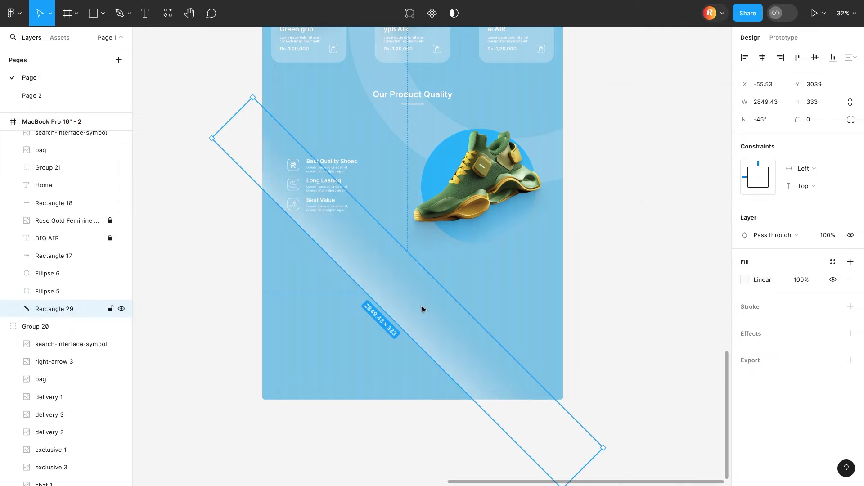
{"action": "left_click_drag", "start_coordinate": [422, 309], "coordinate": [398, 303]}
{"action": "left_click", "coordinate": [606, 297]}
{"action": "scroll", "coordinate": [585, 270], "scroll_direction": "down", "scroll_amount": 5}
{"action": "left_click", "coordinate": [562, 252]}
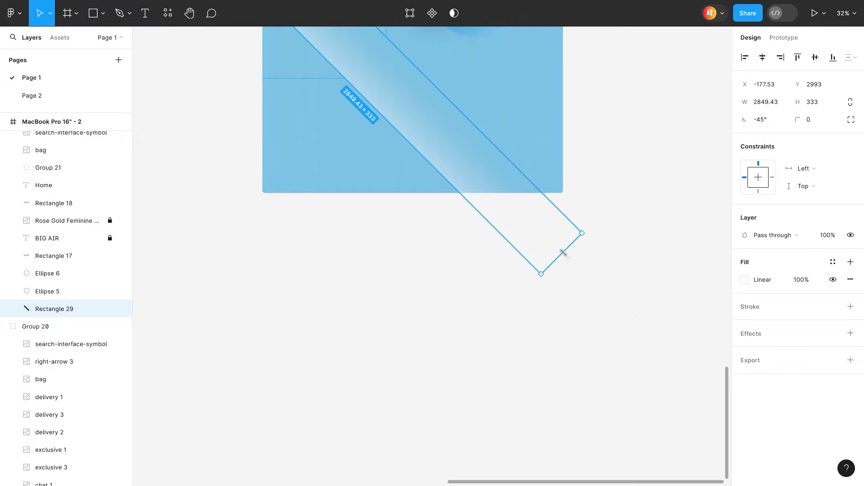
{"action": "scroll", "coordinate": [577, 193], "scroll_direction": "up", "scroll_amount": 2}
- Add the 'What Our Happy Customer Says' heading below the features, correcting 'Coustomer' to 'Customer'
{"action": "key", "text": "Escape"}
{"action": "mouse_move", "coordinate": [363, 266]}
{"action": "left_mouse_down"}
{"action": "mouse_move", "coordinate": [364, 388]}
{"action": "mouse_move", "coordinate": [368, 363]}
{"action": "left_mouse_up"}
{"action": "scroll", "coordinate": [368, 235], "scroll_direction": "up", "scroll_amount": 3}
{"action": "scroll", "coordinate": [340, 241], "scroll_direction": "down", "scroll_amount": 5}
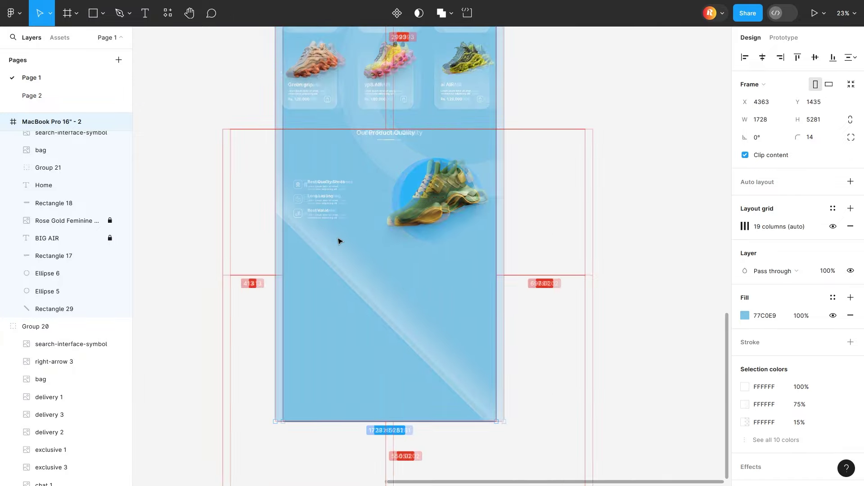
{"action": "scroll", "coordinate": [340, 241], "scroll_direction": "down", "scroll_amount": 5}
{"action": "scroll", "coordinate": [492, 232], "scroll_direction": "up", "scroll_amount": 1}
{"action": "scroll", "coordinate": [455, 214], "scroll_direction": "left", "scroll_amount": 5}
{"action": "scroll", "coordinate": [419, 269], "scroll_direction": "up", "scroll_amount": 2}
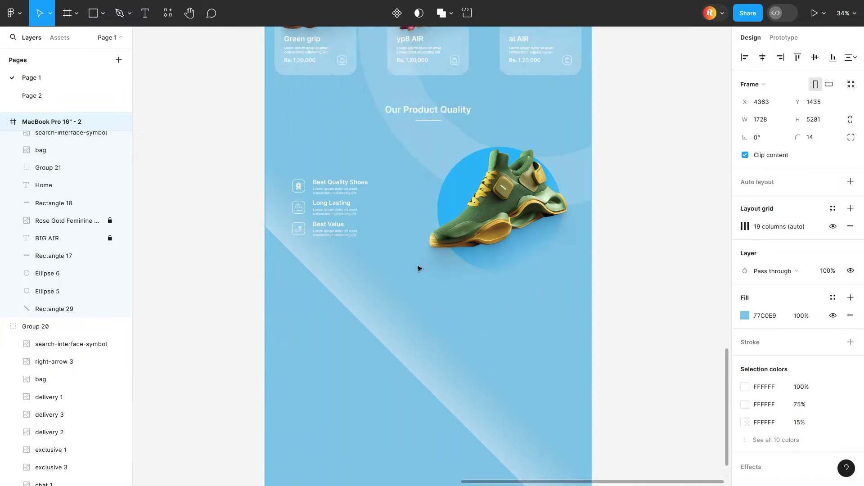
{"action": "key", "text": "t"}
{"action": "scroll", "coordinate": [419, 269], "scroll_direction": "up", "scroll_amount": 2}
{"action": "left_click", "coordinate": [580, 337]}
{"action": "type", "text": "What Our Happy Coustomer"}
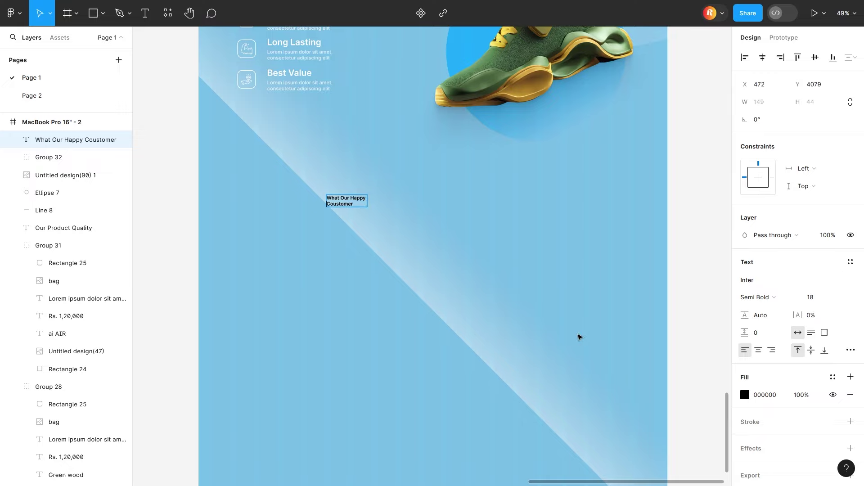
{"action": "scroll", "coordinate": [430, 279], "scroll_direction": "up", "scroll_amount": 5}
{"action": "right_click", "coordinate": [227, 103]}
{"action": "left_click", "coordinate": [261, 113]}
{"action": "type", "text": "Says"}
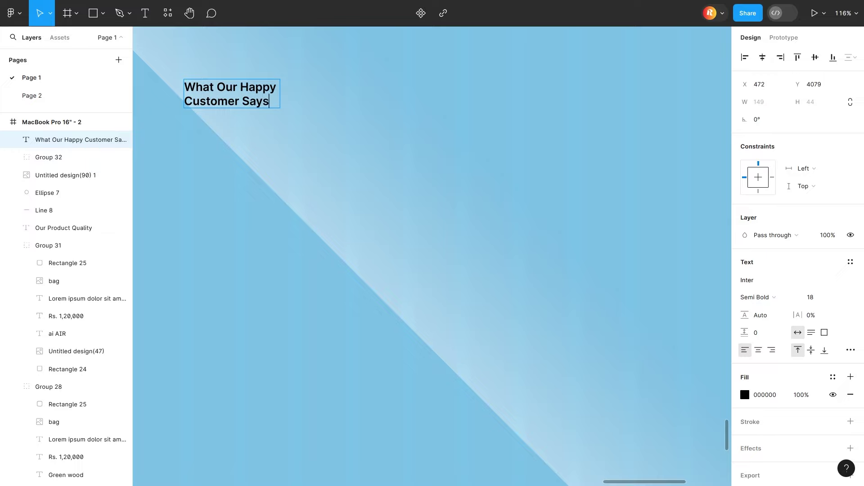
- Style the heading at 48 pt, centre-aligned, white (ffffff) and Bold
{"action": "key", "text": "ctrl+a"}
{"action": "type", "text": "48"}
{"action": "key", "text": "Return"}
{"action": "scroll", "coordinate": [527, 181], "scroll_direction": "down", "scroll_amount": 5}
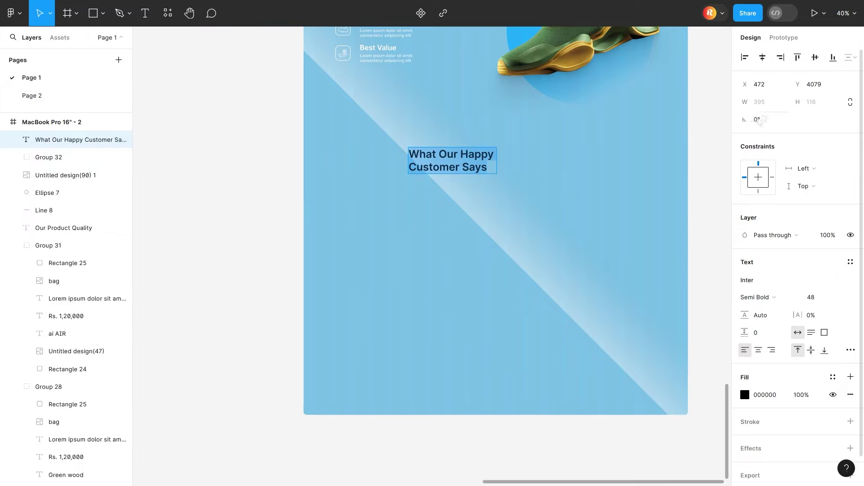
{"action": "key", "text": "alt+h"}
{"action": "left_click", "coordinate": [759, 350]}
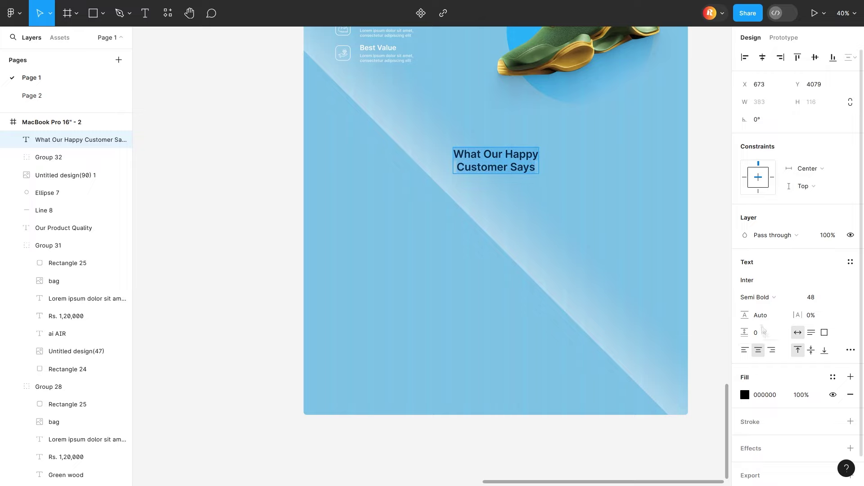
{"action": "left_click", "coordinate": [745, 395]}
{"action": "type", "text": "ffffff"}
{"action": "key", "text": "Return"}
{"action": "left_click", "coordinate": [757, 297]}
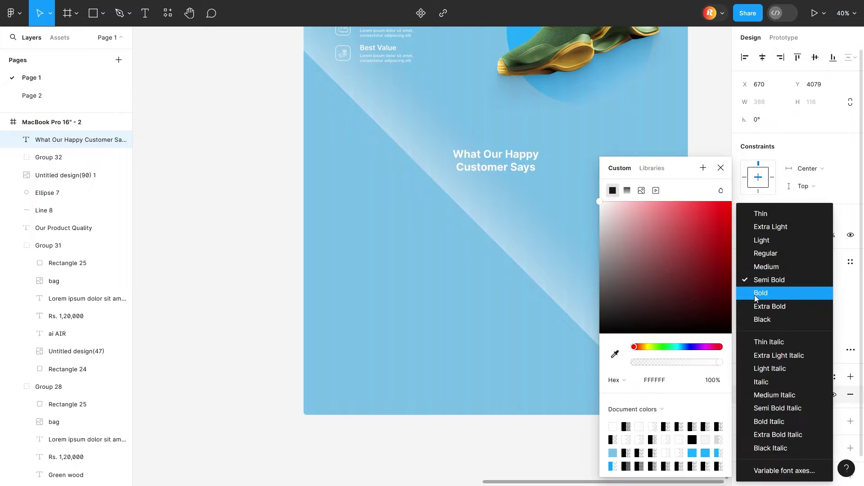
{"action": "key", "text": "Escape"}
- Draw a short recoloured underline beneath the heading and copy a lorem ipsum sentence
{"action": "left_click", "coordinate": [103, 13]}
{"action": "left_click", "coordinate": [95, 54]}
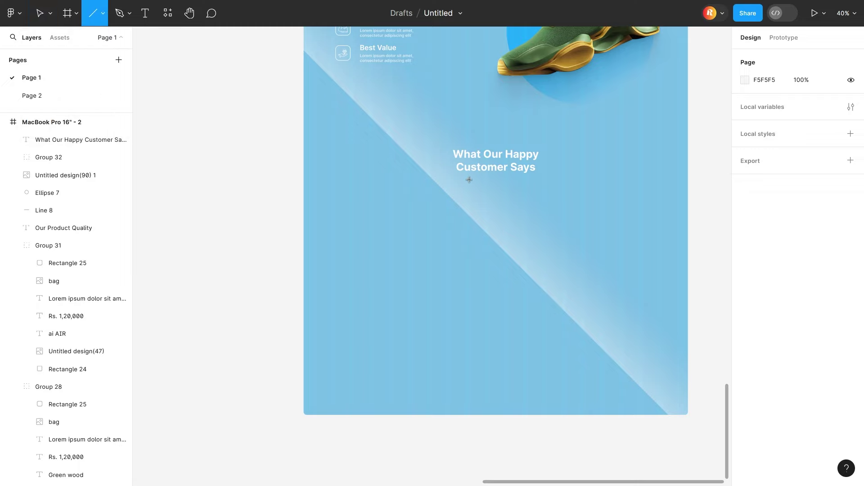
{"action": "left_click_drag", "start_coordinate": [482, 181], "coordinate": [508, 181]}
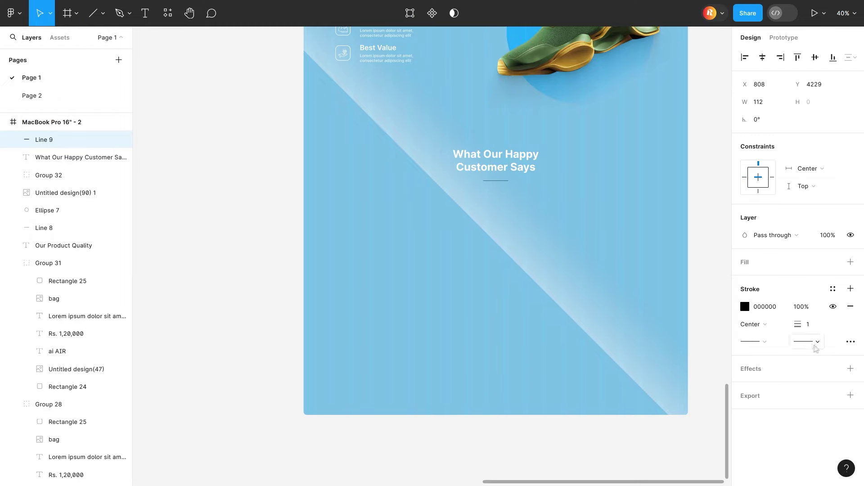
{"action": "left_click", "coordinate": [745, 306]}
{"action": "left_click", "coordinate": [651, 210]}
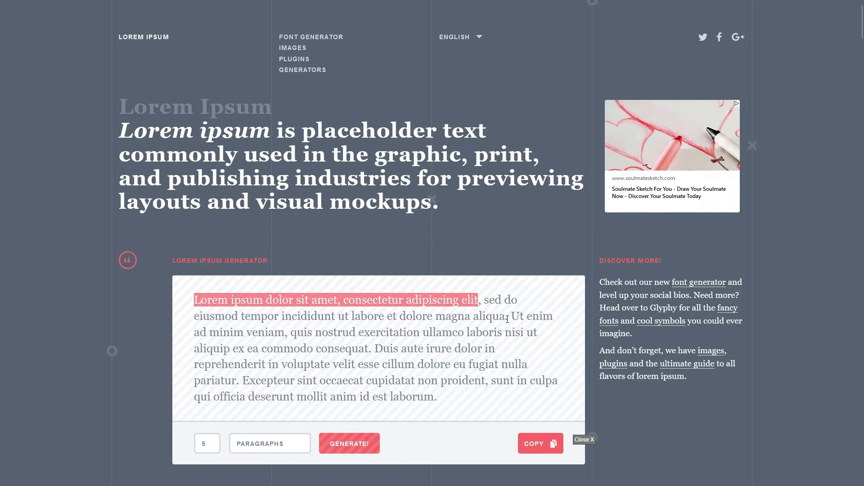
{"action": "left_click_drag", "start_coordinate": [507, 320], "coordinate": [507, 319]}
{"action": "key", "text": "ctrl+c"}
{"action": "key", "text": "alt+Tab"}
- Paste the lorem ipsum sentence at 24 pt, centred under the heading
{"action": "key", "text": "t"}
{"action": "left_click", "coordinate": [591, 292]}
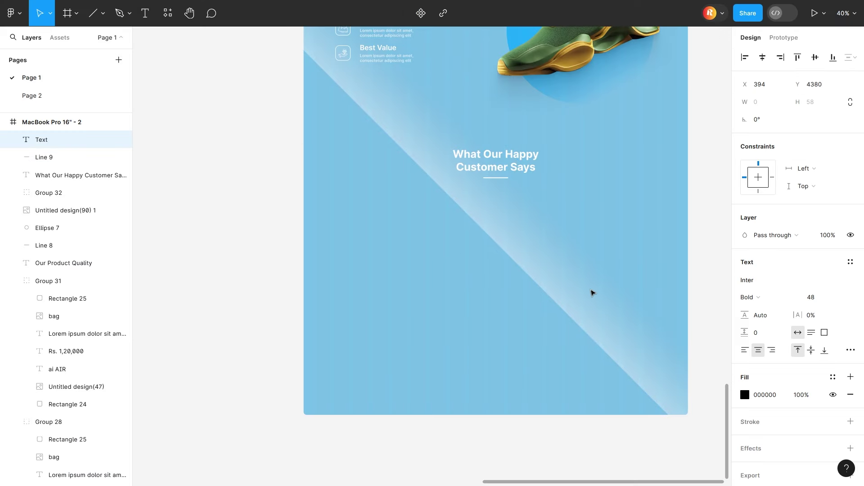
{"action": "key", "text": "ctrl+v"}
{"action": "left_click", "coordinate": [813, 297]}
{"action": "type", "text": "18"}
{"action": "key", "text": "Return"}
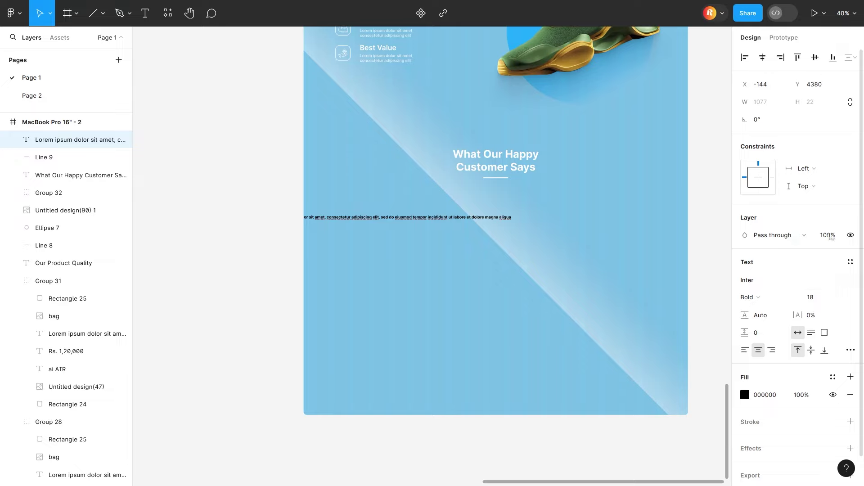
{"action": "type", "text": "4"}
{"action": "key", "text": "Return"}
{"action": "left_click_drag", "start_coordinate": [398, 217], "coordinate": [502, 198]}
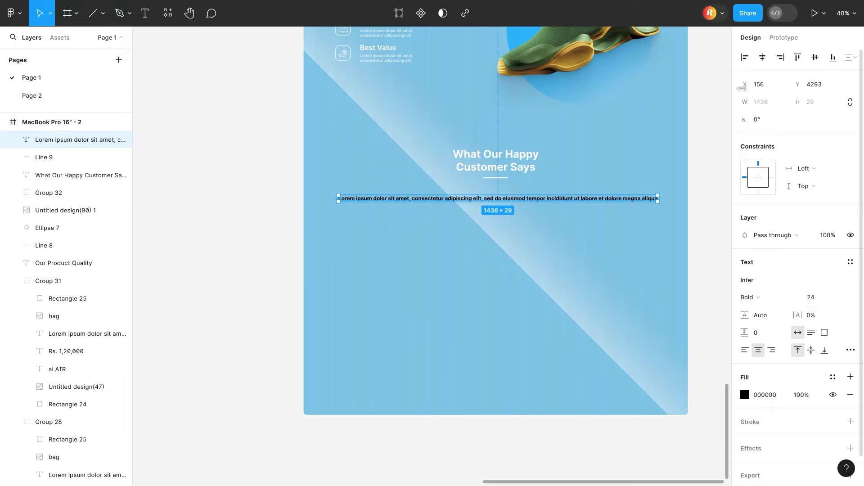
- Narrow the subtitle so it wraps onto two lines and colour it white
{"action": "left_click", "coordinate": [502, 179], "text": "shift"}
{"action": "left_click", "coordinate": [495, 161], "text": "shift"}
{"action": "left_click", "coordinate": [561, 199]}
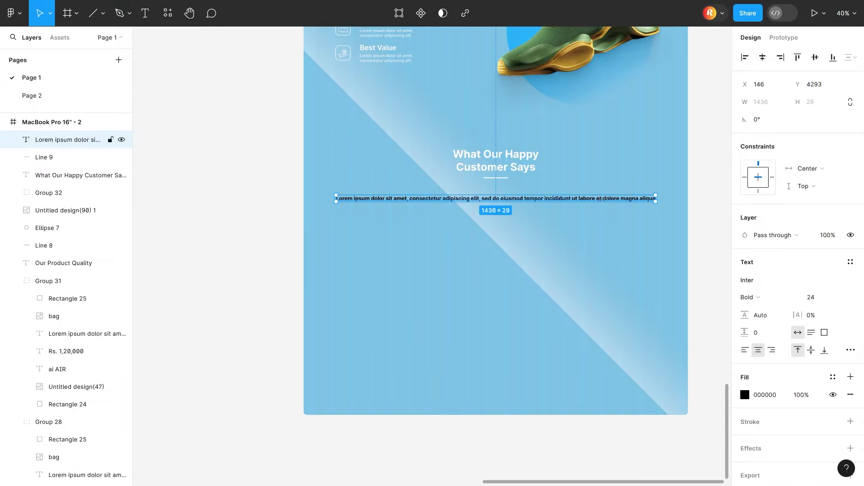
{"action": "mouse_move", "coordinate": [655, 199]}
{"action": "left_mouse_down"}
{"action": "mouse_move", "coordinate": [499, 198]}
{"action": "mouse_move", "coordinate": [558, 195]}
{"action": "left_mouse_up"}
{"action": "left_click", "coordinate": [745, 395]}
{"action": "left_click", "coordinate": [603, 196]}
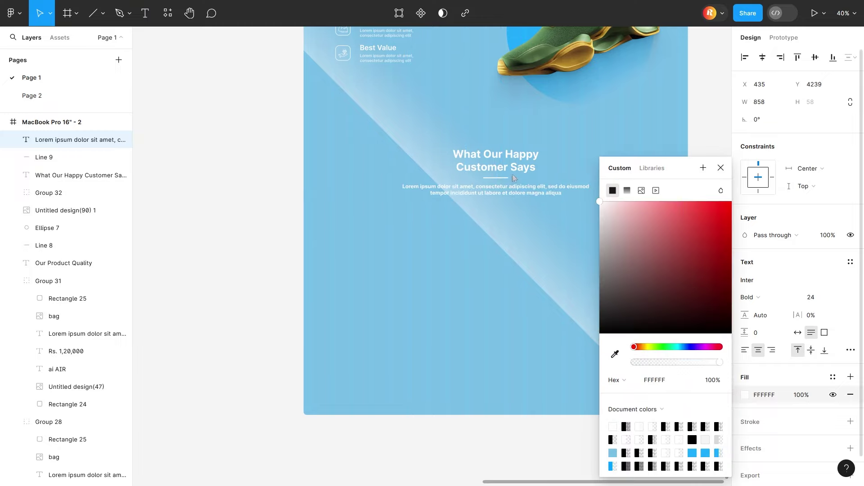
{"action": "key", "text": "Escape"}
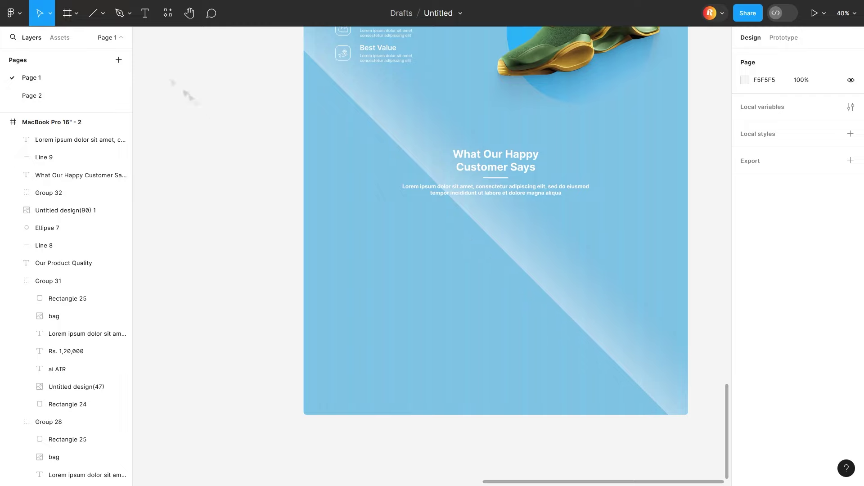
- Draw a card rectangle with rounded corners and a FFFFFF fill at 15% opacity
{"action": "left_click", "coordinate": [102, 13]}
{"action": "left_click", "coordinate": [94, 40]}
{"action": "left_click_drag", "start_coordinate": [323, 224], "coordinate": [477, 304]}
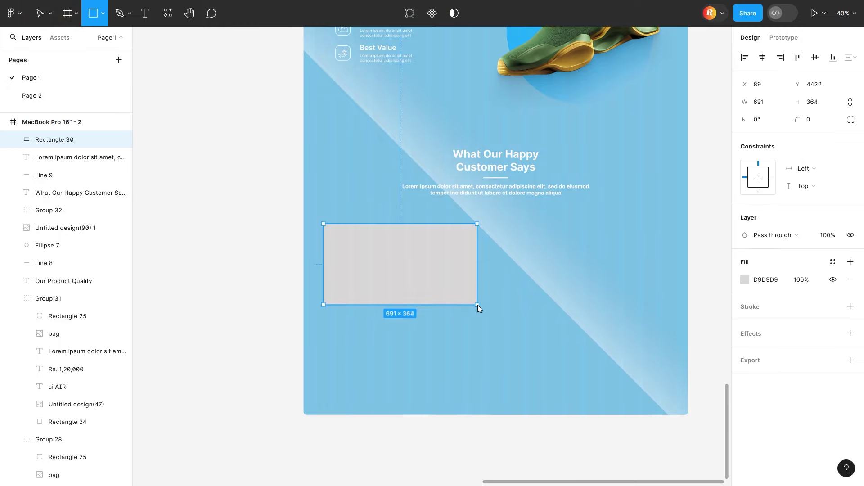
{"action": "left_click_drag", "start_coordinate": [798, 119], "coordinate": [532, 122]}
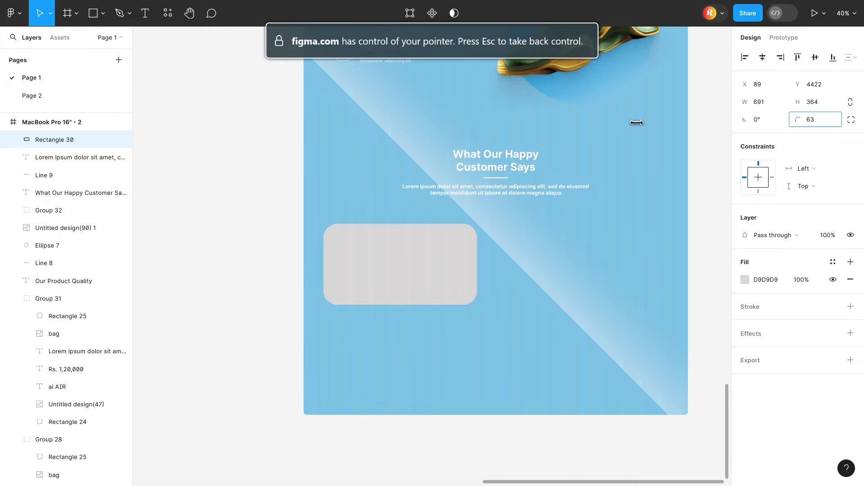
{"action": "left_click", "coordinate": [745, 280]}
{"action": "type", "text": "FFFFFF"}
{"action": "key", "text": "Tab"}
{"action": "type", "text": "15"}
{"action": "key", "text": "Return"}
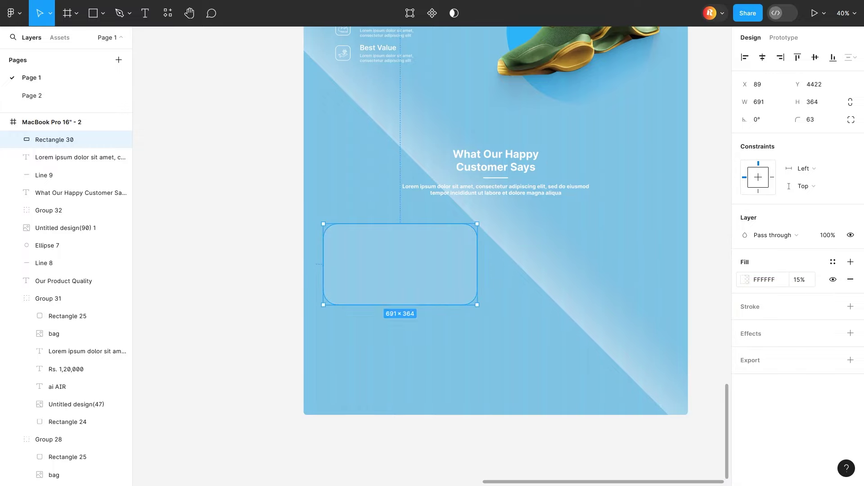
{"action": "left_click", "coordinate": [515, 318]}
{"action": "left_click", "coordinate": [401, 266]}
- Add a Background blur of about 18.9 to the card
{"action": "left_click", "coordinate": [851, 333]}
{"action": "left_click", "coordinate": [791, 351]}
{"action": "left_click", "coordinate": [791, 377]}
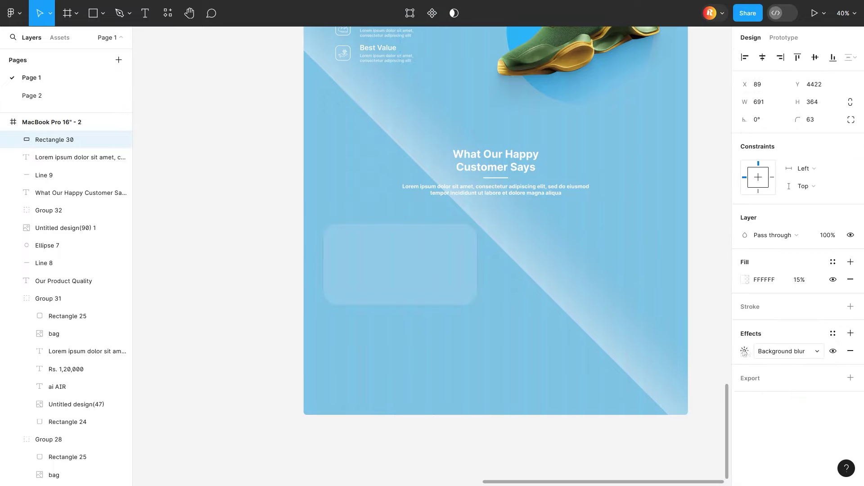
{"action": "left_click", "coordinate": [745, 351]}
{"action": "left_click_drag", "start_coordinate": [614, 378], "coordinate": [683, 380]}
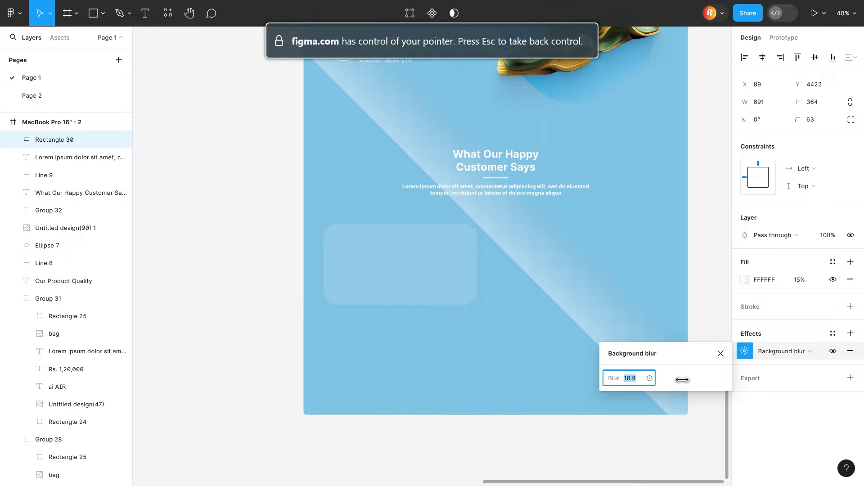
{"action": "key", "text": "Escape"}
{"action": "left_click", "coordinate": [483, 399]}
- Move the bearded avatar image (man(1) 1) into the glass testimonial card
{"action": "scroll", "coordinate": [482, 399], "scroll_direction": "down", "scroll_amount": 5}
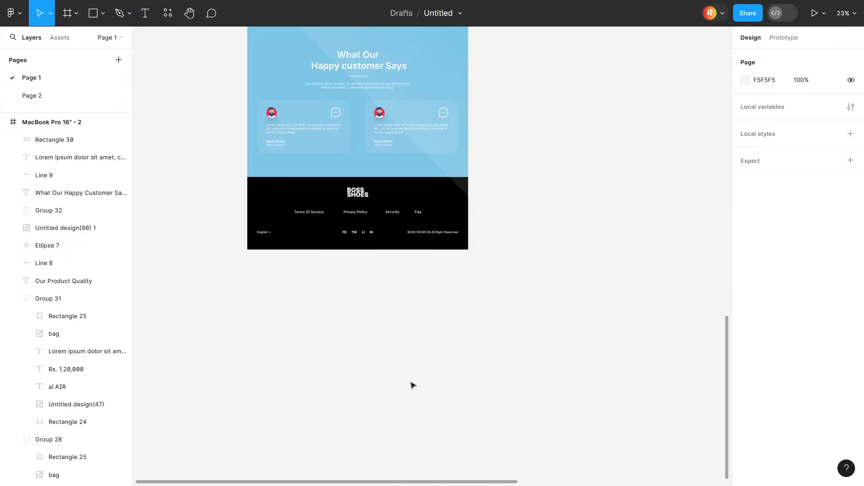
{"action": "scroll", "coordinate": [411, 384], "scroll_direction": "up", "scroll_amount": 3}
{"action": "scroll", "coordinate": [404, 375], "scroll_direction": "down", "scroll_amount": 3}
{"action": "scroll", "coordinate": [422, 346], "scroll_direction": "down", "scroll_amount": 5}
{"action": "scroll", "coordinate": [332, 316], "scroll_direction": "down", "scroll_amount": 3}
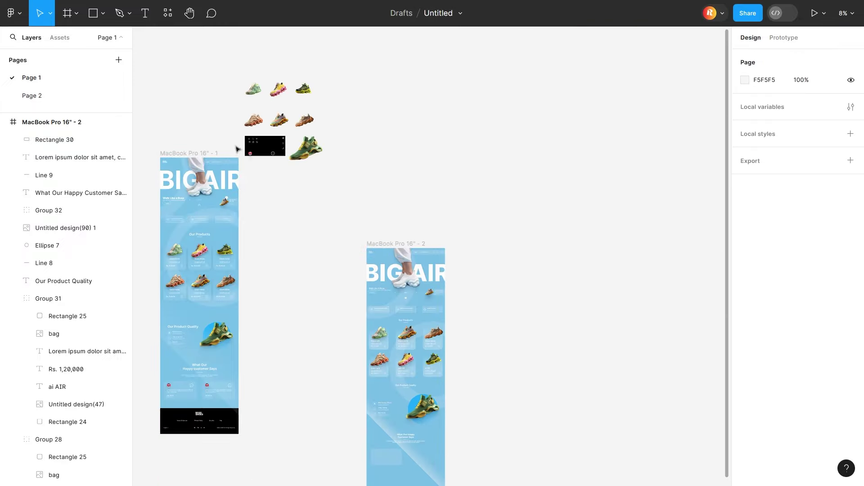
{"action": "left_click", "coordinate": [250, 157]}
{"action": "left_click_drag", "start_coordinate": [251, 157], "coordinate": [378, 326]}
- Place the chat 1 icon in the card beside the avatar, resized to 48×48
{"action": "scroll", "coordinate": [378, 323], "scroll_direction": "up", "scroll_amount": 10}
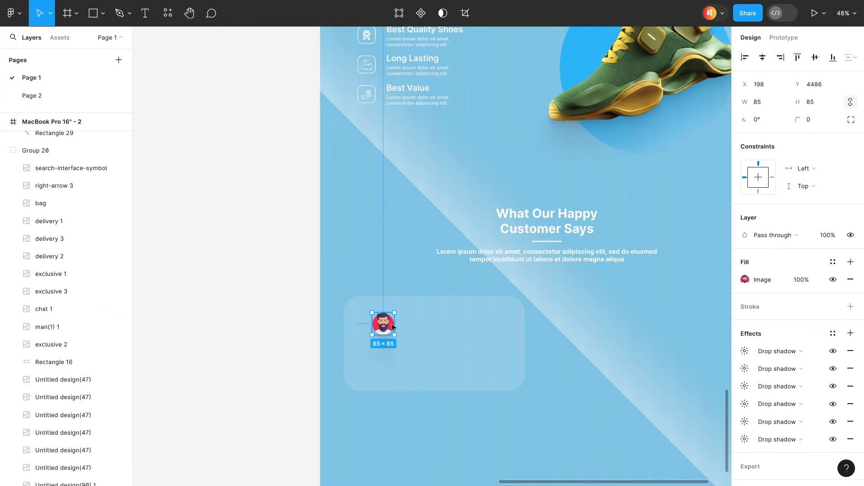
{"action": "scroll", "coordinate": [379, 323], "scroll_direction": "down", "scroll_amount": 2}
{"action": "scroll", "coordinate": [299, 174], "scroll_direction": "down", "scroll_amount": 8}
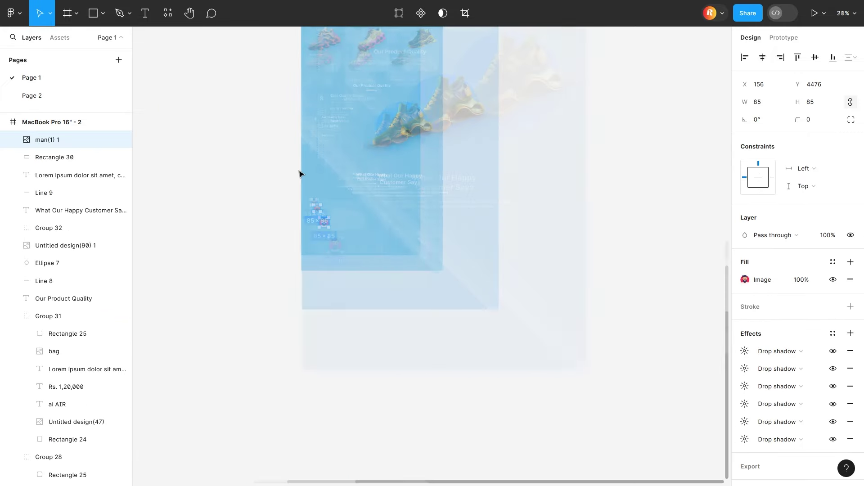
{"action": "left_click", "coordinate": [231, 224]}
{"action": "left_click_drag", "start_coordinate": [231, 223], "coordinate": [405, 450]}
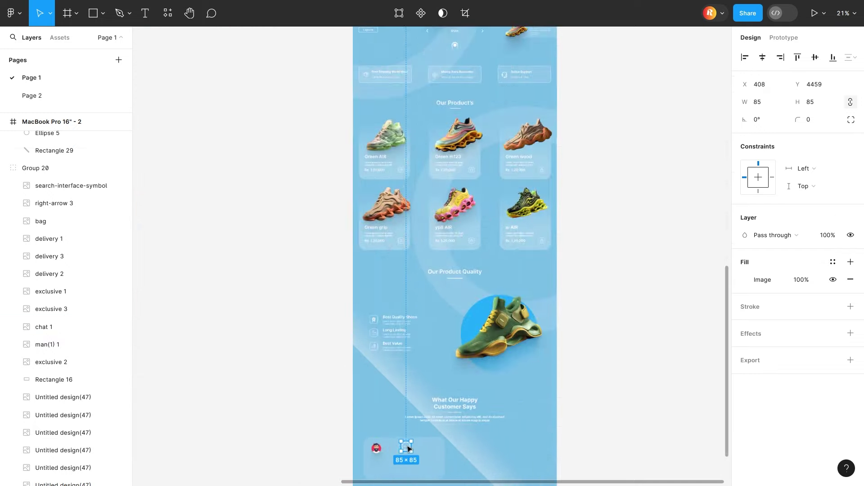
{"action": "scroll", "coordinate": [404, 334], "scroll_direction": "up", "scroll_amount": 8}
{"action": "left_click_drag", "start_coordinate": [405, 306], "coordinate": [521, 326]}
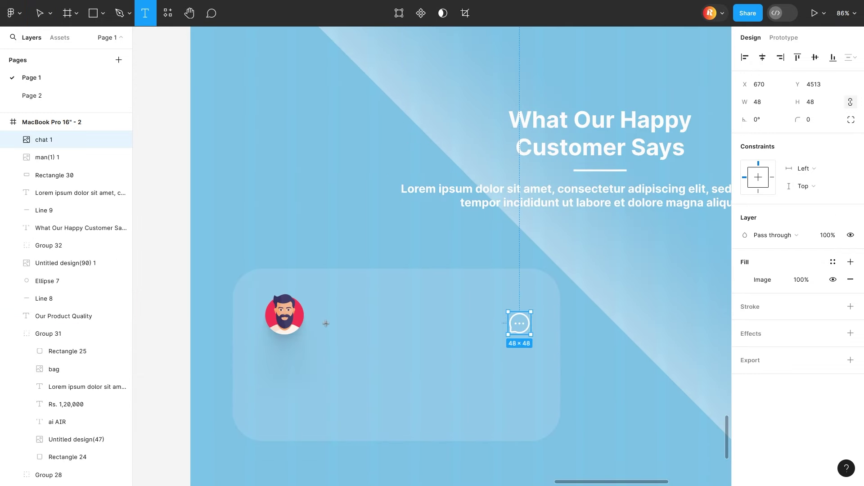
- Paste the Lorem placeholder sentence into the card at an 18 px font size
{"action": "key", "text": "ctrl+Tab"}
{"action": "key", "text": "ctrl+c"}
{"action": "key", "text": "ctrl+shift+Tab"}
{"action": "left_click", "coordinate": [310, 377]}
{"action": "key", "text": "ctrl+v"}
{"action": "key", "text": "Escape"}
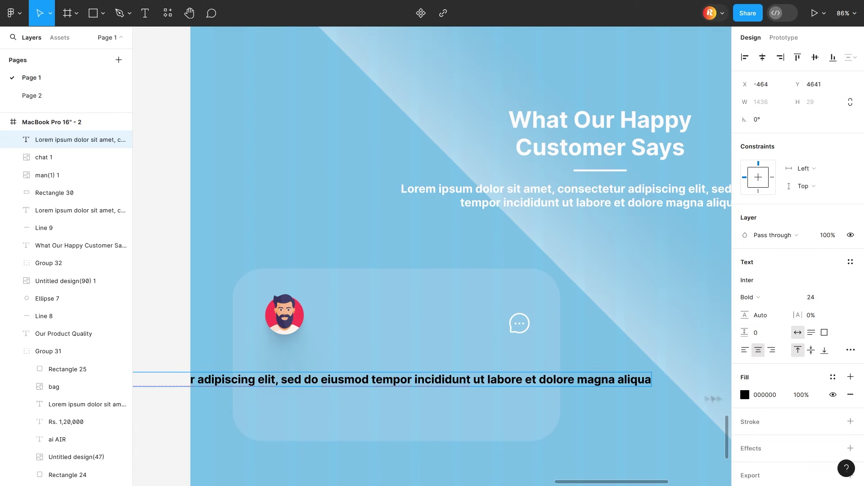
{"action": "left_click", "coordinate": [811, 297]}
{"action": "type", "text": "18"}
{"action": "key", "text": "Return"}
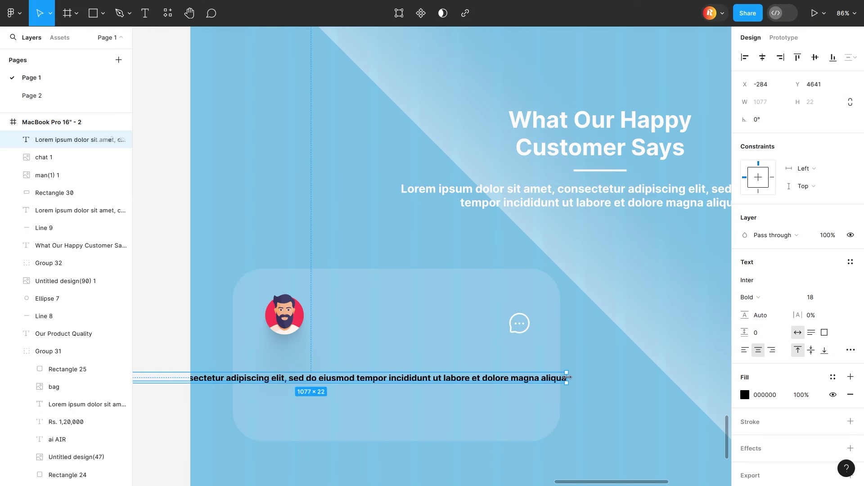
- Make the review text 590 wide, left-aligned and white, positioned under the avatar
{"action": "mouse_move", "coordinate": [569, 377]}
{"action": "left_mouse_down"}
{"action": "mouse_move", "coordinate": [279, 381]}
{"action": "mouse_move", "coordinate": [360, 370]}
{"action": "left_mouse_up"}
{"action": "left_click_drag", "start_coordinate": [466, 370], "coordinate": [526, 366]}
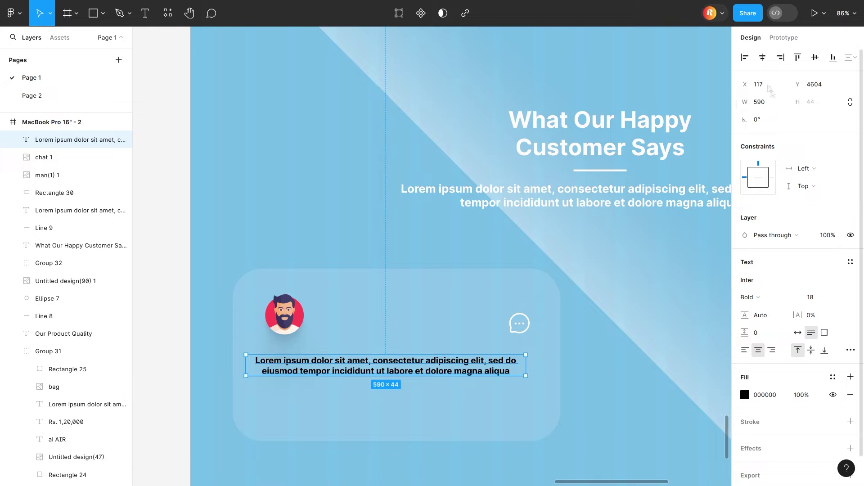
{"action": "left_click", "coordinate": [745, 350]}
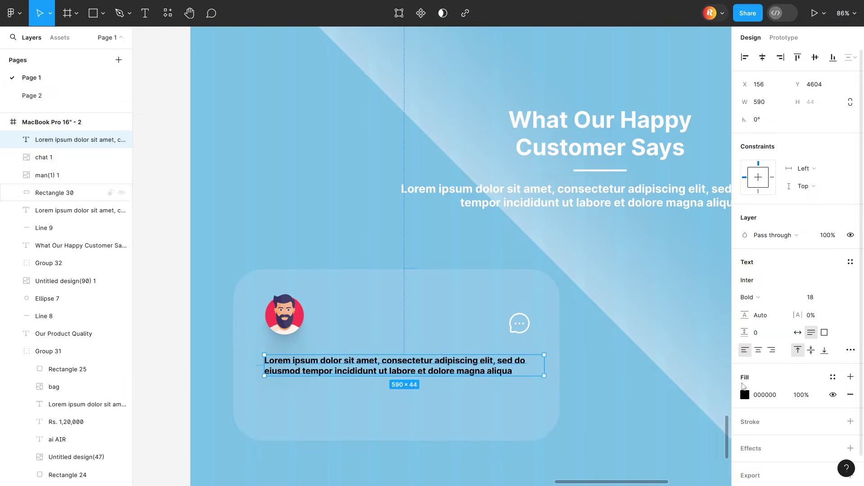
{"action": "left_click", "coordinate": [745, 395]}
{"action": "left_click", "coordinate": [610, 452]}
{"action": "key", "text": "Escape"}
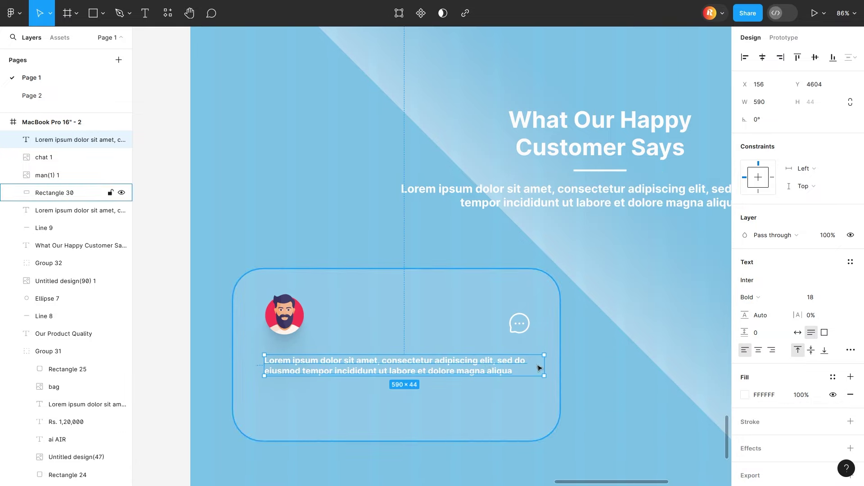
- Add a white bold 28 px customer-name text below the review, aligned with it
{"action": "left_click", "coordinate": [294, 392]}
{"action": "scroll", "coordinate": [295, 392], "scroll_direction": "down", "scroll_amount": 3}
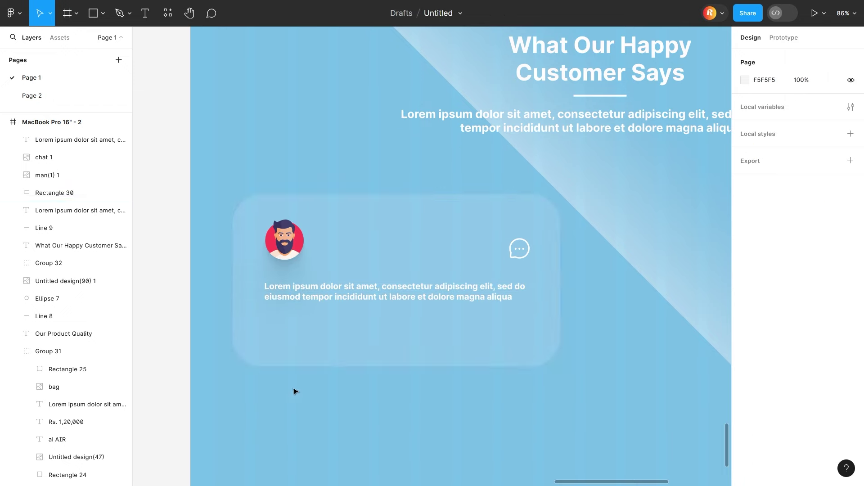
{"action": "key", "text": "t"}
{"action": "left_click", "coordinate": [269, 323]}
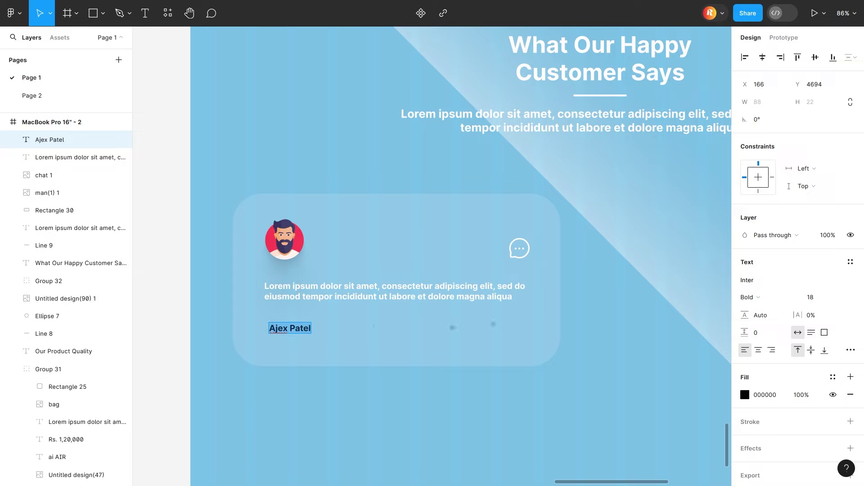
{"action": "left_click", "coordinate": [746, 395]}
{"action": "left_click", "coordinate": [613, 426]}
{"action": "left_click", "coordinate": [748, 297]}
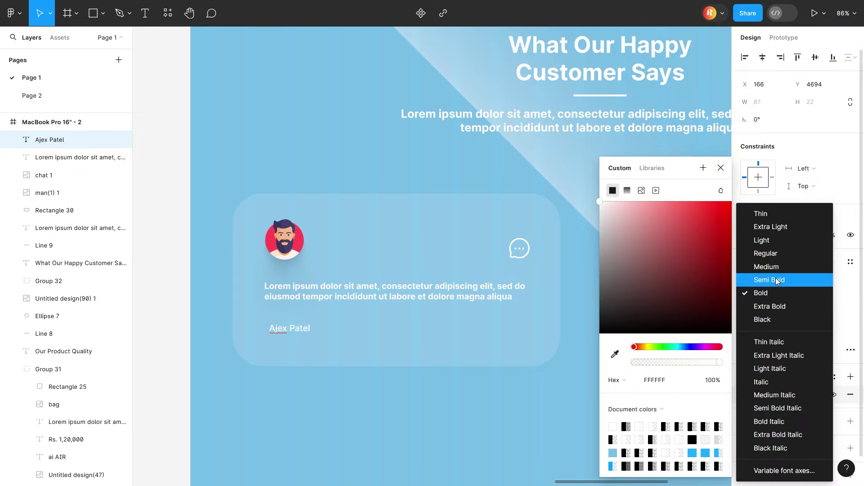
{"action": "key", "text": "Escape"}
{"action": "left_click", "coordinate": [815, 298]}
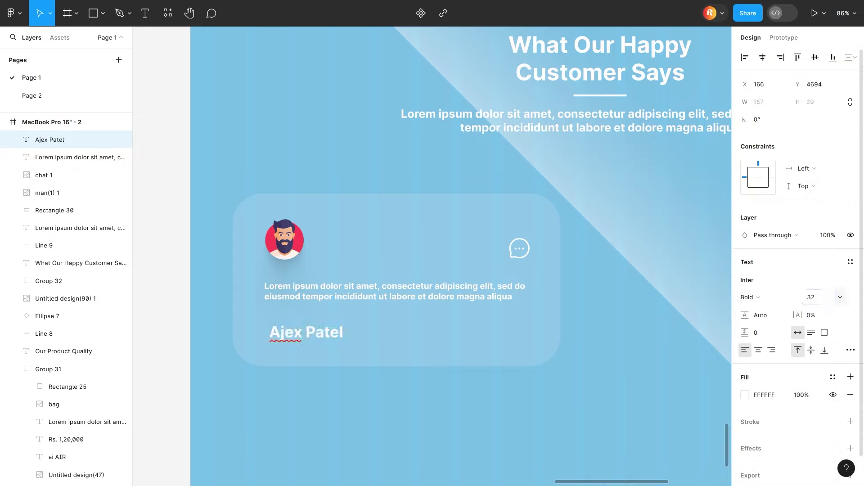
{"action": "type", "text": "28"}
{"action": "key", "text": "Return"}
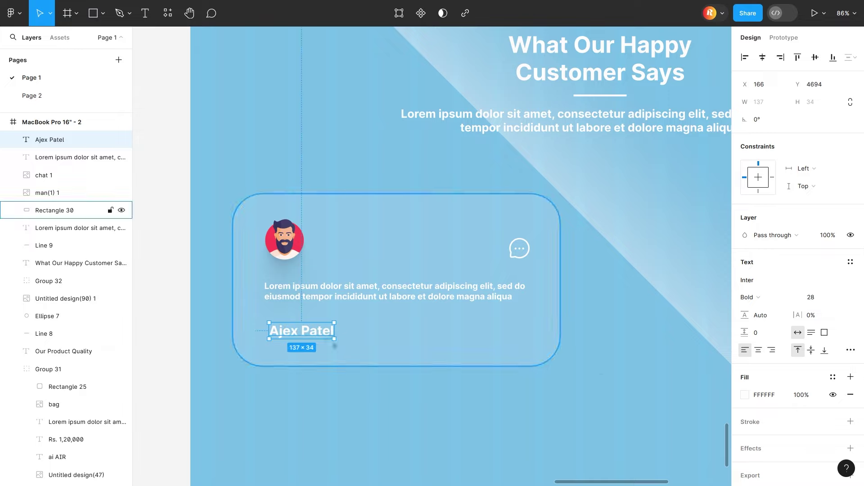
{"action": "left_click_drag", "start_coordinate": [329, 338], "coordinate": [325, 334]}
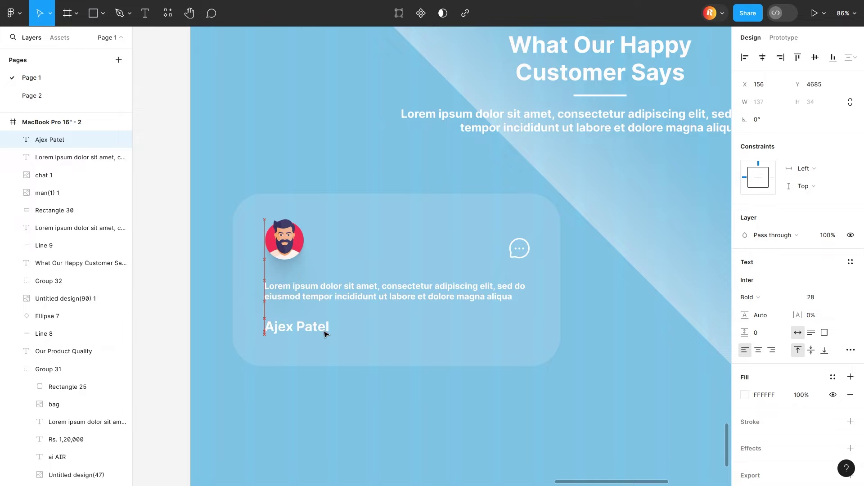
- Distribute avatar, quote and name with even vertical spacing
{"action": "left_click", "coordinate": [316, 292], "text": "shift"}
{"action": "left_click", "coordinate": [284, 241], "text": "shift"}
{"action": "left_click", "coordinate": [850, 58]}
{"action": "left_click", "coordinate": [753, 93]}
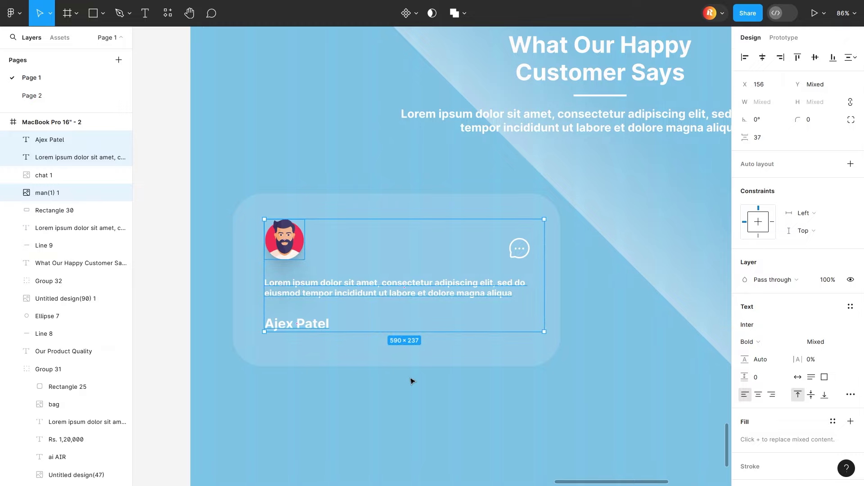
{"action": "double_click", "coordinate": [447, 286]}
{"action": "left_click", "coordinate": [447, 280]}
{"action": "key", "text": "Escape"}
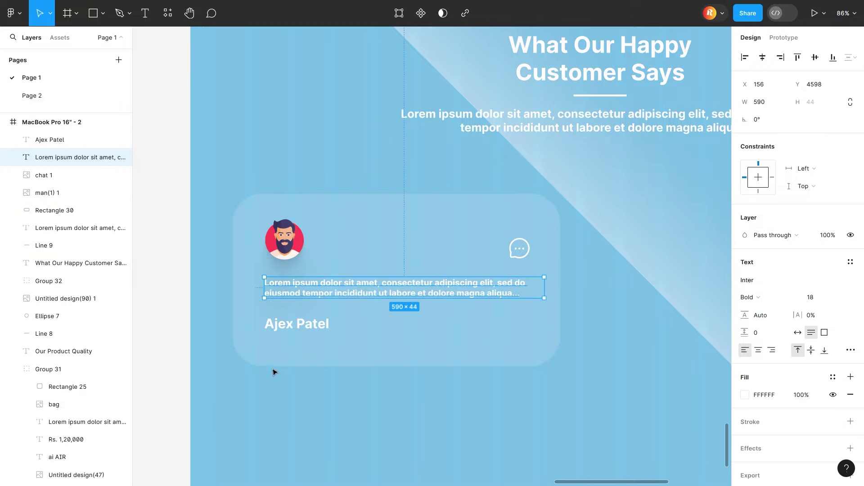
- Add a 14 px 'Happy Coustomer' caption below the customer name
{"action": "scroll", "coordinate": [237, 268], "scroll_direction": "down", "scroll_amount": 5}
{"action": "scroll", "coordinate": [232, 164], "scroll_direction": "up", "scroll_amount": 3}
{"action": "key", "text": "shift+2"}
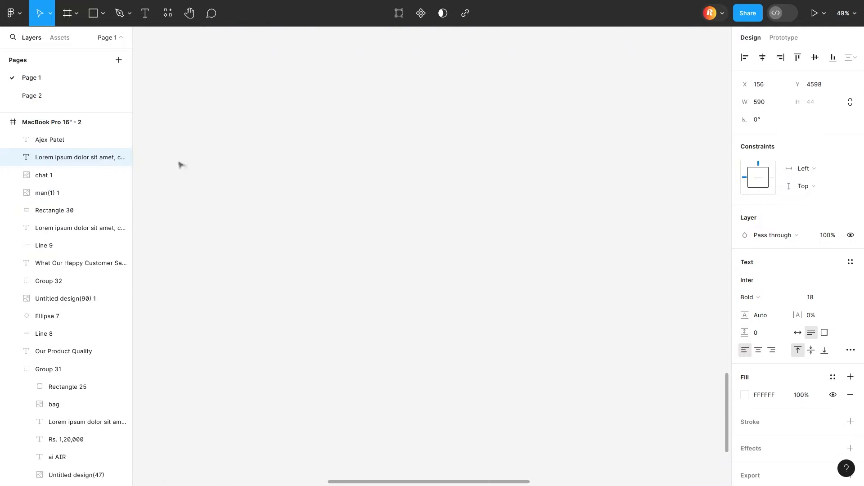
{"action": "key", "text": "Return"}
{"action": "left_click", "coordinate": [283, 199]}
{"action": "type", "text": "Happy Coustomer"}
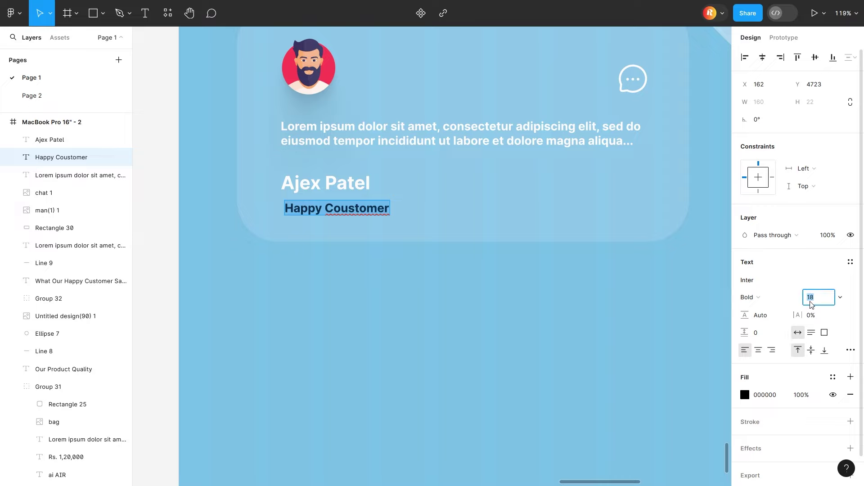
{"action": "type", "text": "14"}
{"action": "key", "text": "Return"}
- Make the caption white at 75% opacity, align it under the name, and group both
{"action": "left_click", "coordinate": [745, 395]}
{"action": "left_click", "coordinate": [613, 426]}
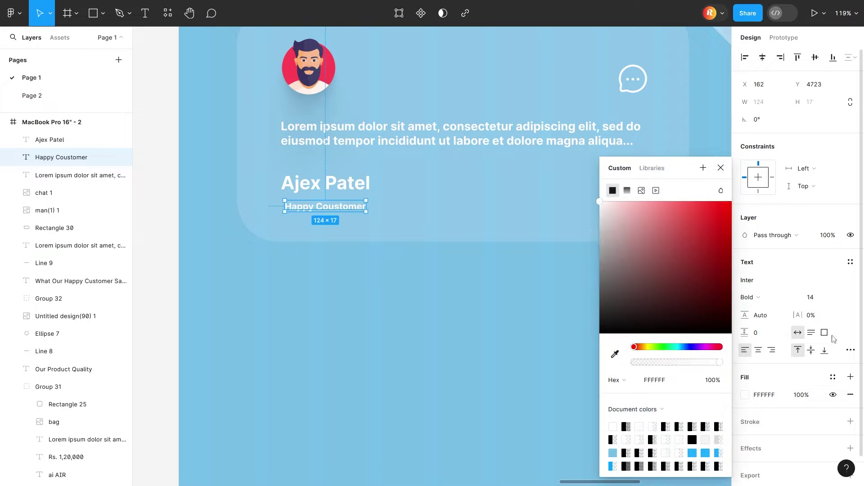
{"action": "left_click", "coordinate": [801, 395]}
{"action": "type", "text": "75"}
{"action": "key", "text": "Return"}
{"action": "left_click_drag", "start_coordinate": [307, 208], "coordinate": [305, 207]}
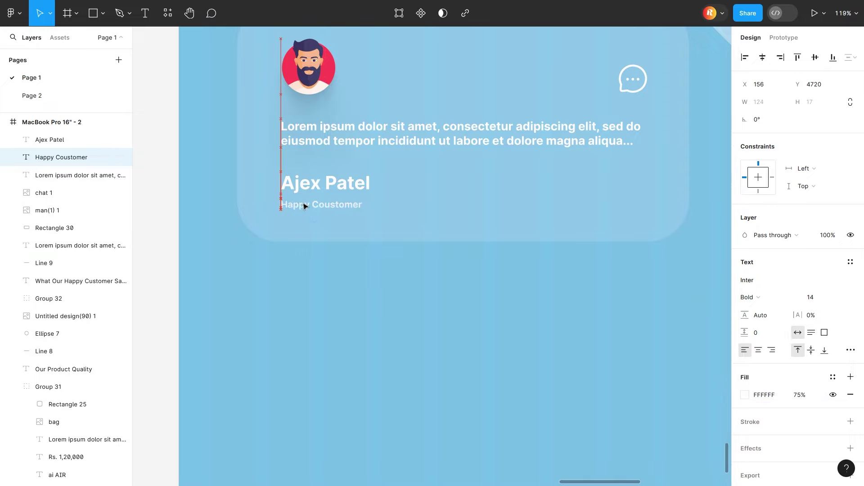
{"action": "right_click", "coordinate": [308, 194]}
{"action": "left_click", "coordinate": [360, 282]}
- Duplicate the whole testimonial card, contents and background, to the right of the first
{"action": "scroll", "coordinate": [340, 255], "scroll_direction": "up", "scroll_amount": 3}
{"action": "left_click", "coordinate": [450, 209]}
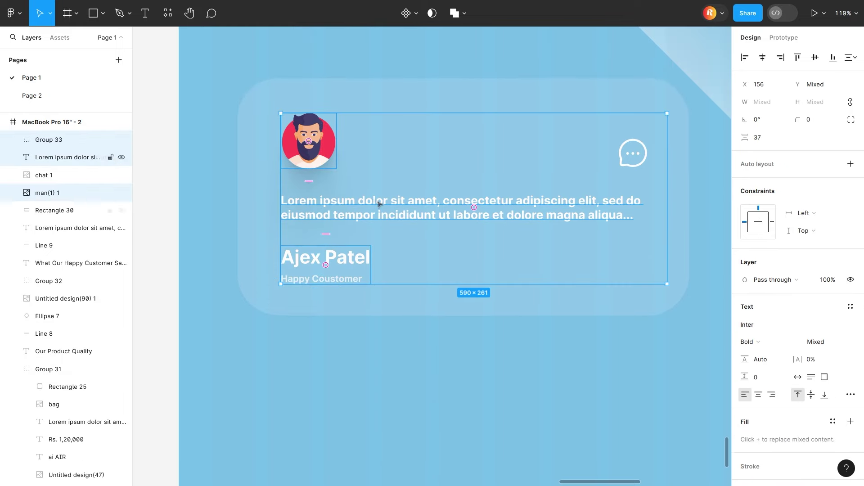
{"action": "left_click", "coordinate": [622, 159], "text": "shift"}
{"action": "left_click", "coordinate": [309, 141], "text": "shift"}
{"action": "left_click", "coordinate": [338, 268], "text": "shift"}
{"action": "mouse_move", "coordinate": [339, 212]}
{"action": "left_mouse_down"}
{"action": "mouse_move", "coordinate": [339, 203]}
{"action": "mouse_move", "coordinate": [338, 214]}
{"action": "left_mouse_up"}
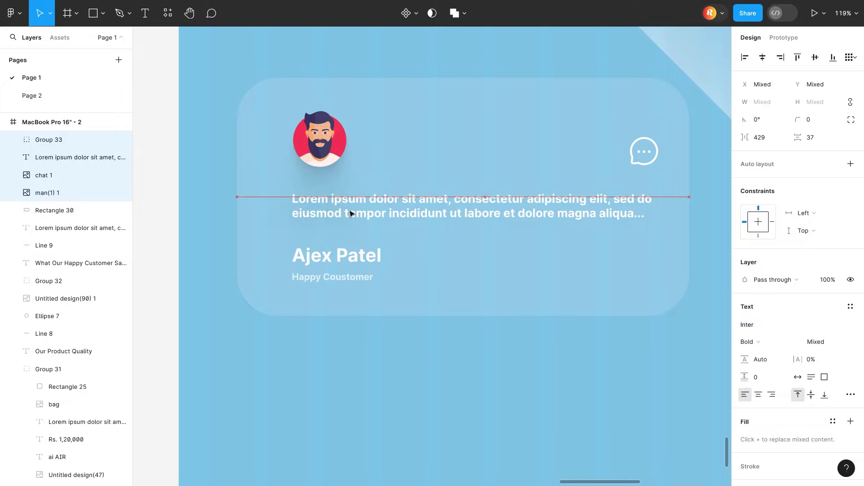
{"action": "scroll", "coordinate": [338, 213], "scroll_direction": "down", "scroll_amount": 5}
{"action": "scroll", "coordinate": [351, 212], "scroll_direction": "up", "scroll_amount": 4}
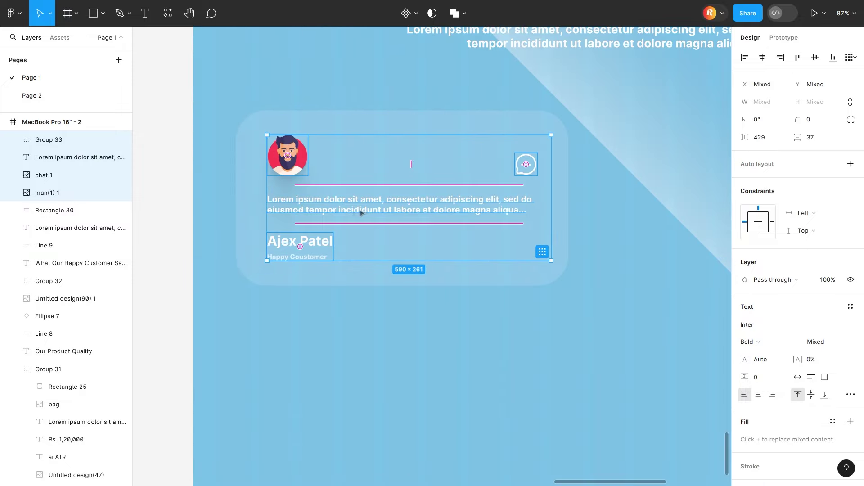
{"action": "left_click", "coordinate": [354, 135], "text": "shift"}
{"action": "scroll", "coordinate": [327, 185], "scroll_direction": "down", "scroll_amount": 5}
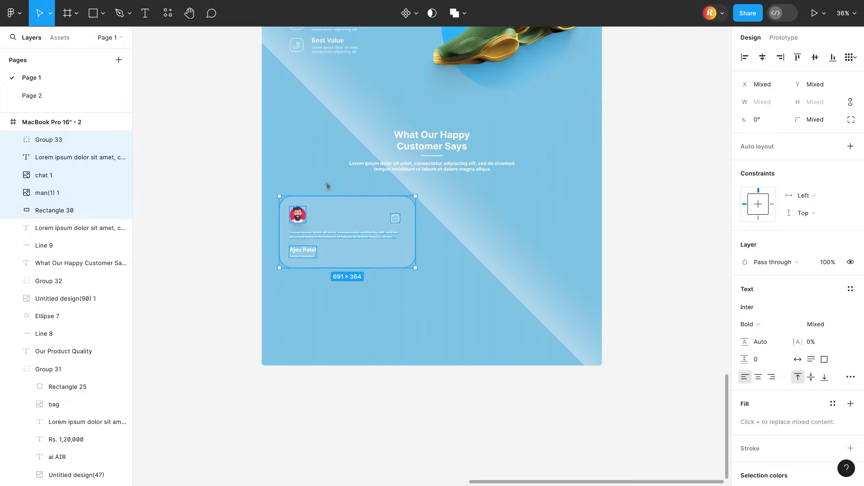
{"action": "left_click_drag", "start_coordinate": [346, 219], "coordinate": [517, 219]}
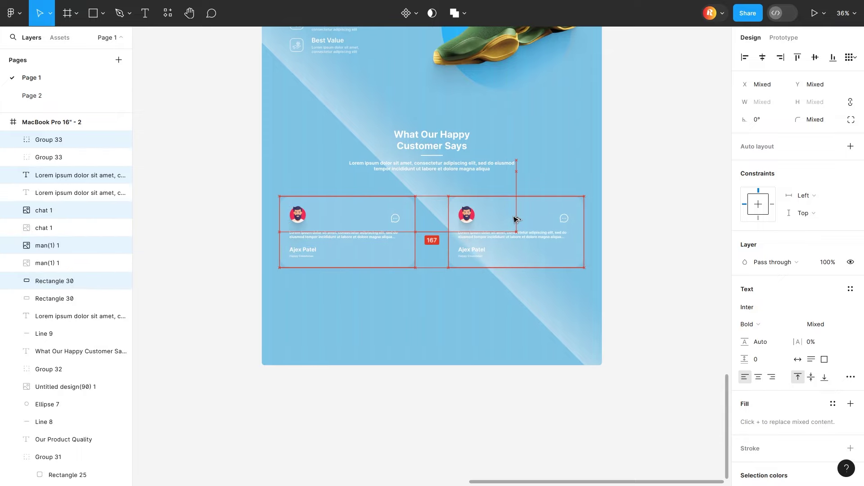
{"action": "left_click", "coordinate": [465, 280]}
- Replace the customer name in the copied card with a new customer's name
{"action": "scroll", "coordinate": [484, 257], "scroll_direction": "up", "scroll_amount": 5}
{"action": "double_click", "coordinate": [453, 233]}
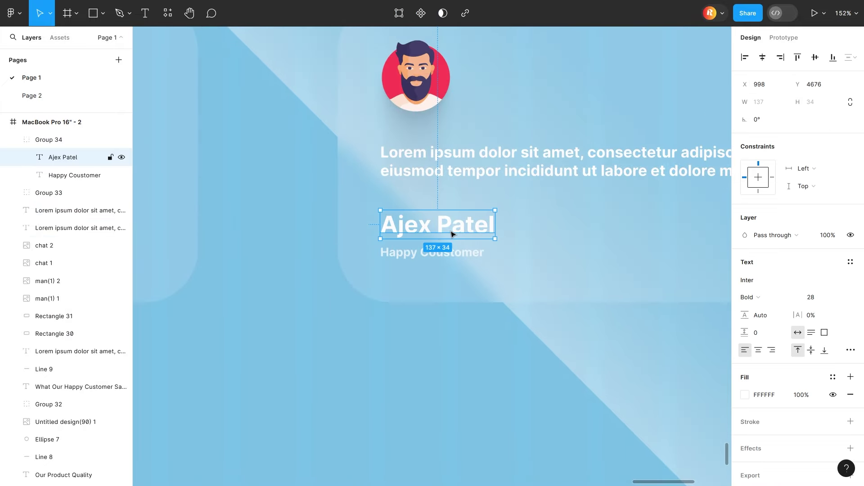
{"action": "double_click", "coordinate": [452, 233]}
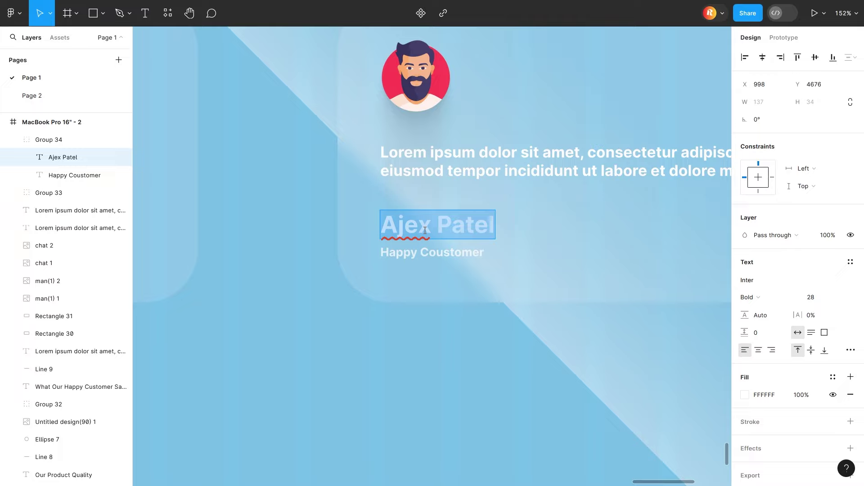
{"action": "type", "text": "m"}
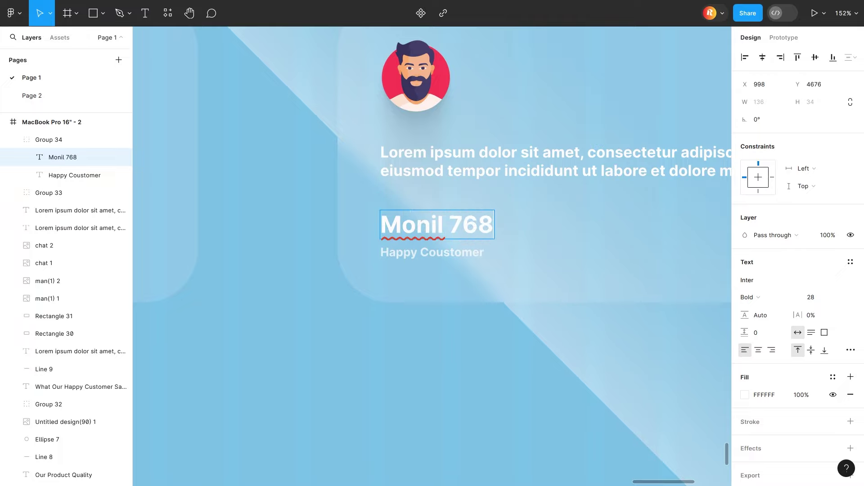
{"action": "scroll", "coordinate": [319, 341], "scroll_direction": "down", "scroll_amount": 5}
{"action": "scroll", "coordinate": [371, 369], "scroll_direction": "down", "scroll_amount": 3}
{"action": "key", "text": "Escape"}
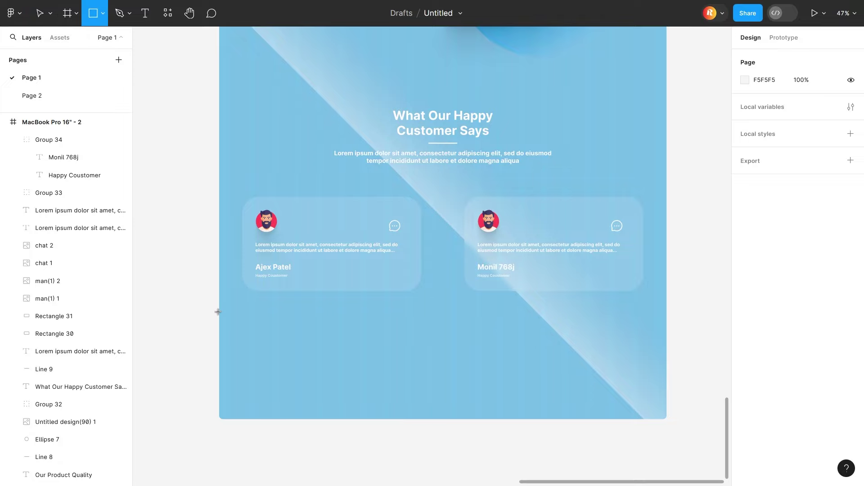
- Draw a 1728×414 band at the page bottom filled black (000000)
{"action": "left_click_drag", "start_coordinate": [218, 311], "coordinate": [667, 419]}
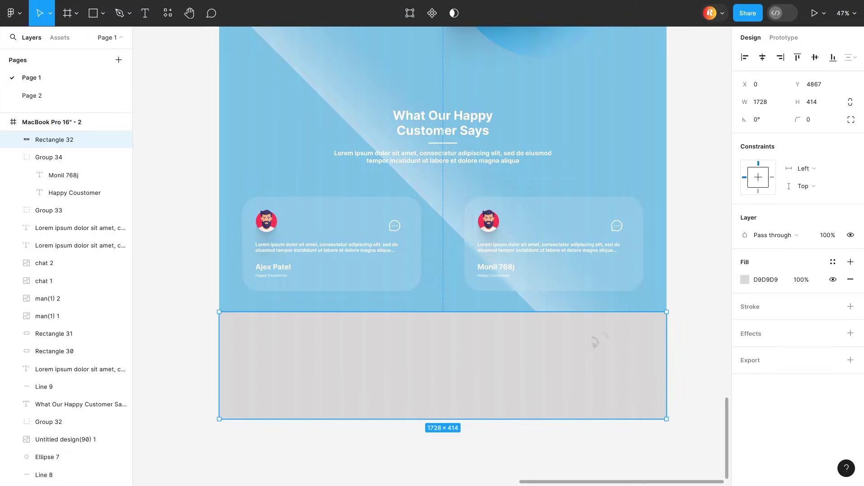
{"action": "mouse_move", "coordinate": [540, 370]}
{"action": "left_mouse_down"}
{"action": "mouse_move", "coordinate": [521, 347]}
{"action": "mouse_move", "coordinate": [524, 404]}
{"action": "left_mouse_up"}
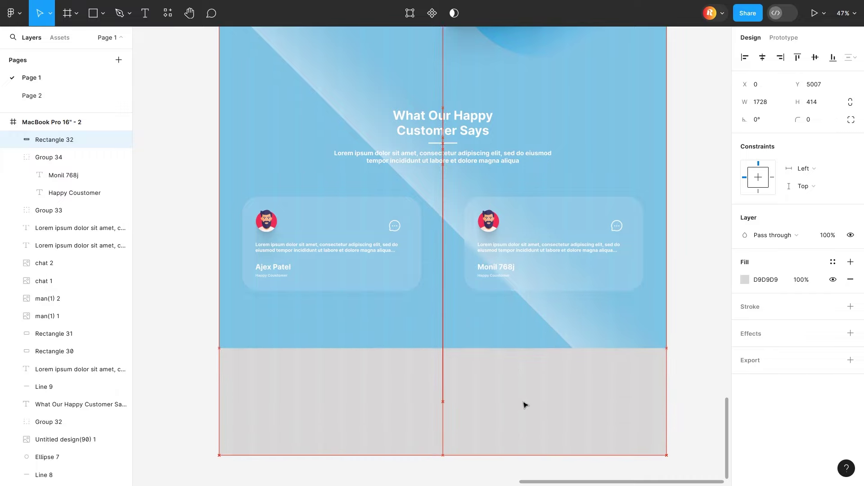
{"action": "left_click", "coordinate": [745, 279]}
{"action": "left_click_drag", "start_coordinate": [694, 268], "coordinate": [675, 331]}
{"action": "key", "text": "Escape"}
{"action": "key", "text": "Escape"}
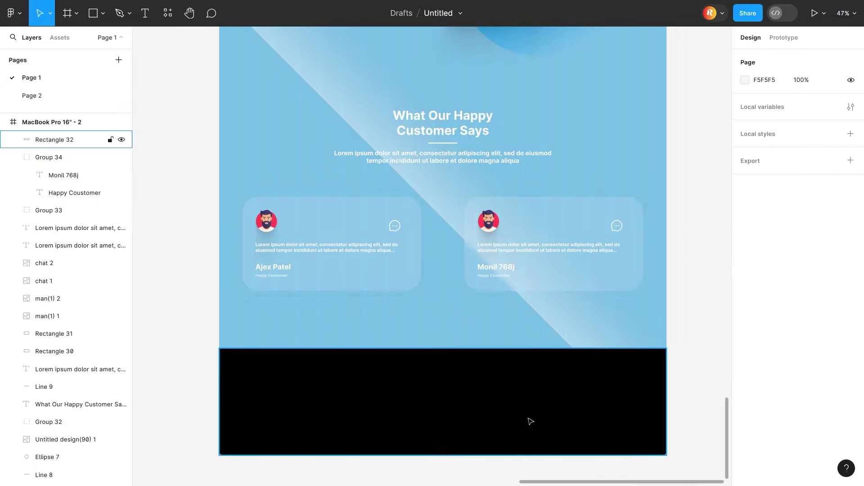
{"action": "scroll", "coordinate": [465, 326], "scroll_direction": "down", "scroll_amount": 5}
{"action": "scroll", "coordinate": [464, 325], "scroll_direction": "up", "scroll_amount": 8}
- Add a white 'Boss Shoes' logo at 89.3% line height, centred on the band
{"action": "key", "text": "t"}
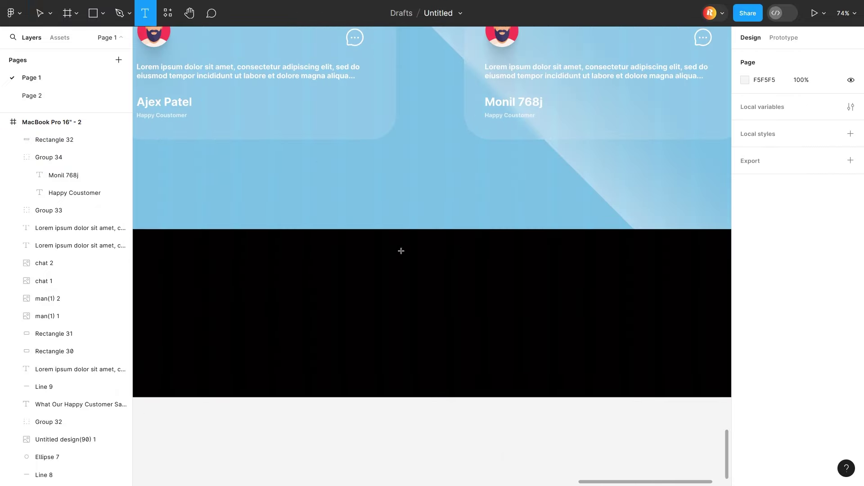
{"action": "left_click", "coordinate": [401, 250]}
{"action": "type", "text": "Boss"}
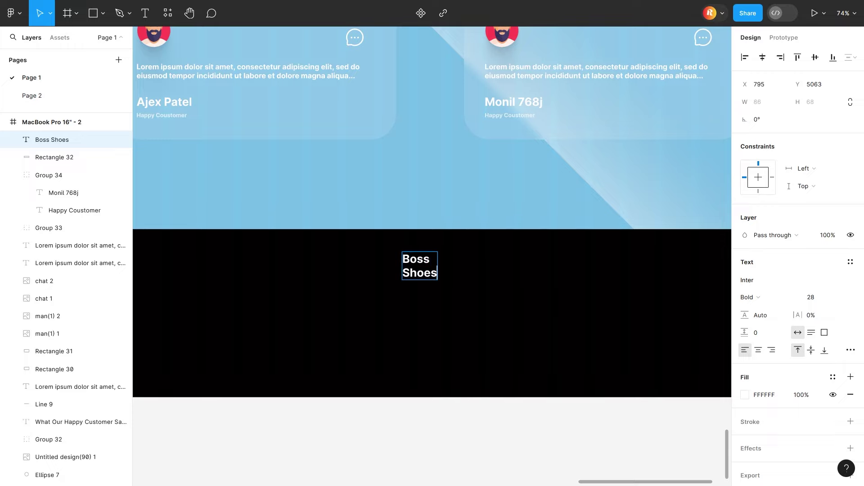
{"action": "left_click_drag", "start_coordinate": [745, 315], "coordinate": [527, 335]}
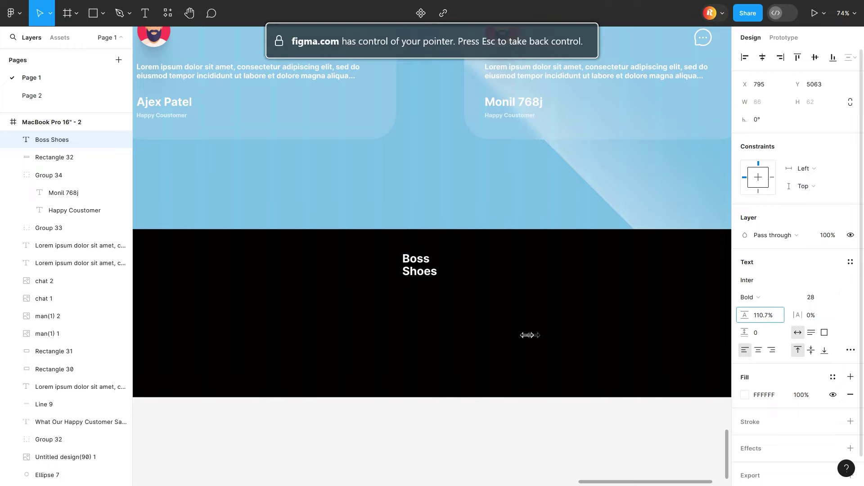
{"action": "left_click_drag", "start_coordinate": [394, 293], "coordinate": [366, 295]}
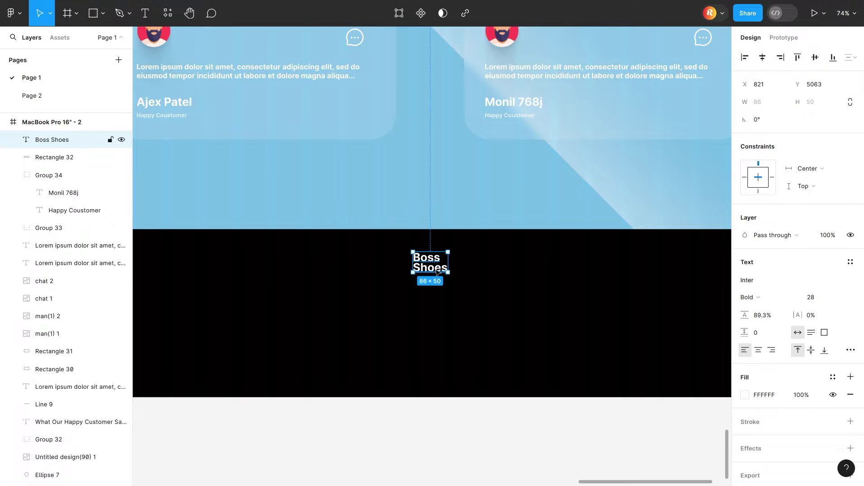
{"action": "left_click_drag", "start_coordinate": [420, 267], "coordinate": [432, 258]}
- Lock the black footer rectangle in the layers panel
{"action": "left_click", "coordinate": [468, 353]}
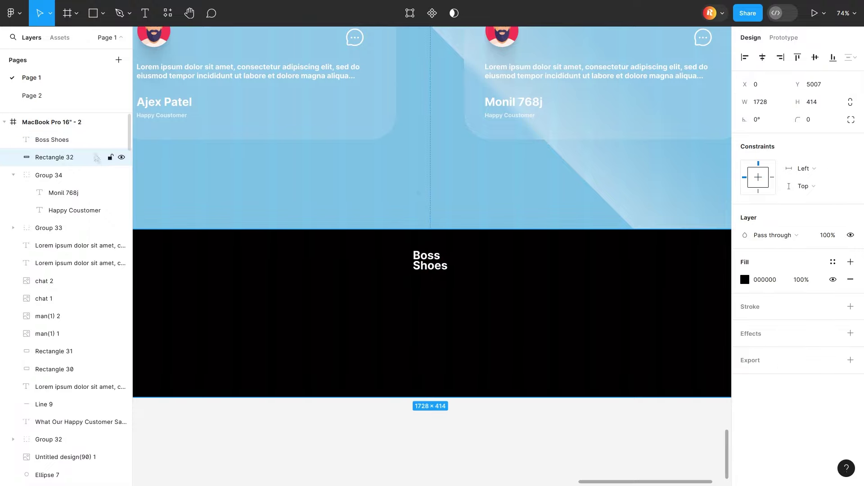
{"action": "left_click", "coordinate": [111, 158]}
{"action": "scroll", "coordinate": [192, 341], "scroll_direction": "down", "scroll_amount": 5}
{"action": "scroll", "coordinate": [270, 270], "scroll_direction": "right", "scroll_amount": 5}
{"action": "scroll", "coordinate": [279, 252], "scroll_direction": "down", "scroll_amount": 3}
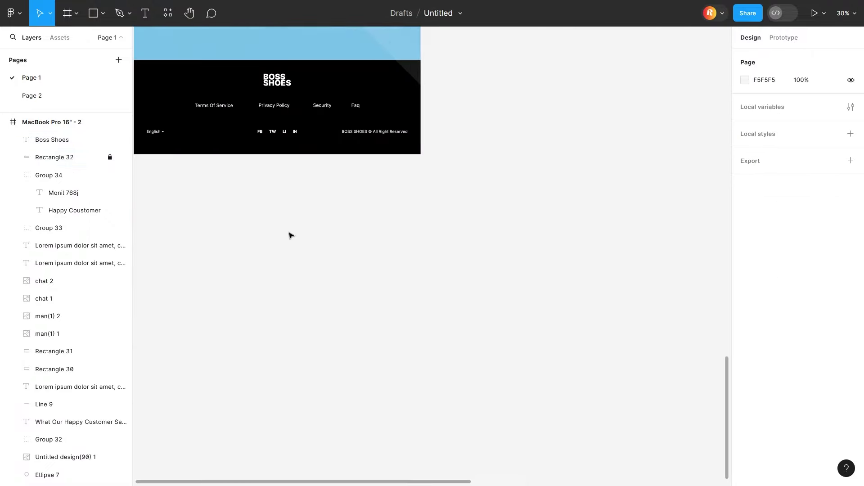
{"action": "scroll", "coordinate": [290, 235], "scroll_direction": "up", "scroll_amount": 3}
{"action": "scroll", "coordinate": [449, 313], "scroll_direction": "up", "scroll_amount": 3}
{"action": "scroll", "coordinate": [449, 313], "scroll_direction": "up", "scroll_amount": 3}
- Add a 'Teams of Service' footer link at 18 px Medium weight, fixing its spelling
{"action": "key", "text": "t"}
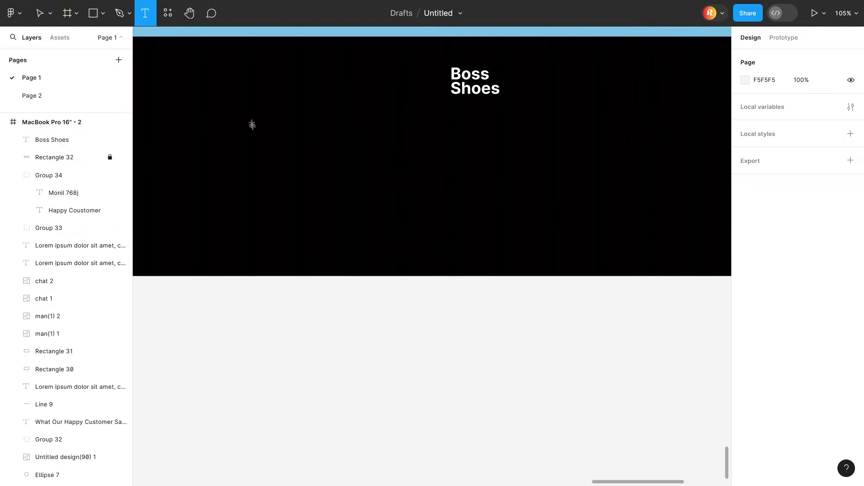
{"action": "left_click", "coordinate": [255, 132]}
{"action": "type", "text": "Tearms"}
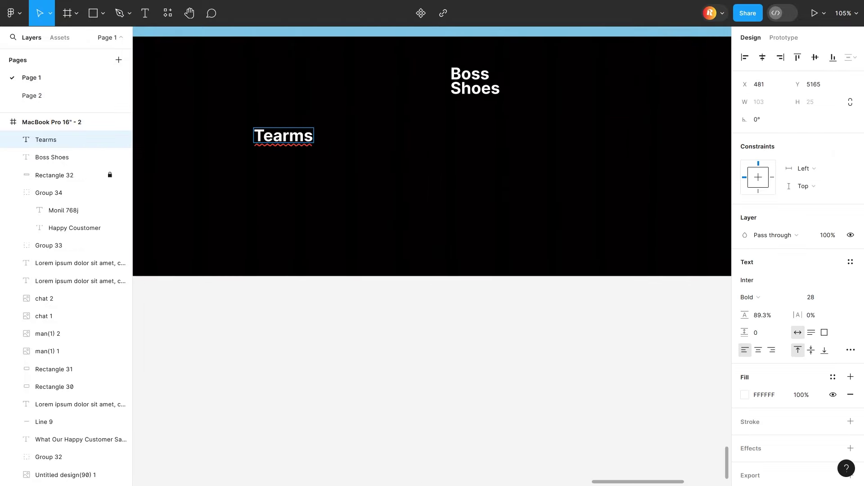
{"action": "right_click", "coordinate": [269, 135]}
{"action": "left_click", "coordinate": [288, 141]}
{"action": "type", "text": "of Searvice"}
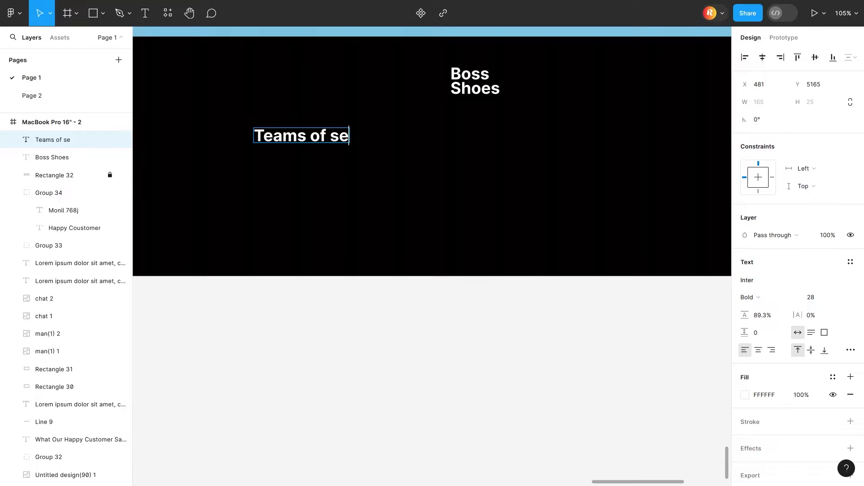
{"action": "right_click", "coordinate": [352, 136]}
{"action": "left_click", "coordinate": [360, 147]}
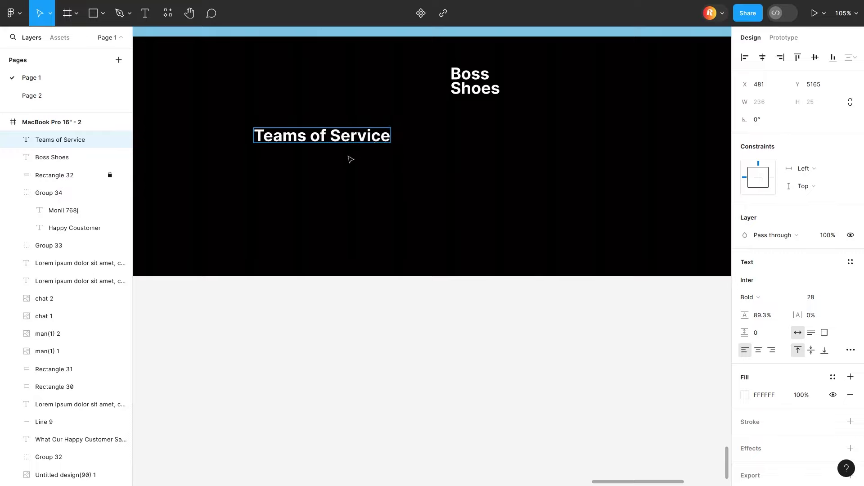
{"action": "key", "text": "Escape"}
{"action": "type", "text": "8"}
{"action": "key", "text": "Return"}
{"action": "left_click", "coordinate": [749, 297]}
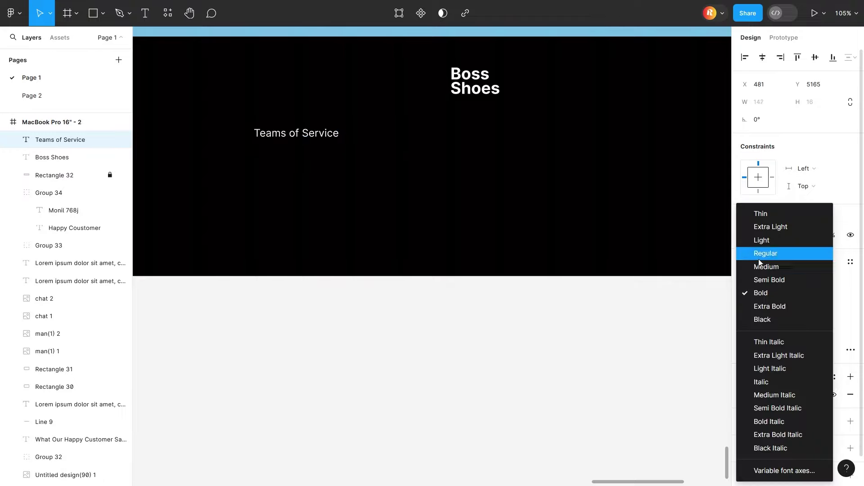
{"action": "left_click", "coordinate": [766, 266]}
- Duplicate the link into 'Privacy Policy', 'Security' and 'Faq' labels to its right
{"action": "mouse_move", "coordinate": [300, 135]}
{"action": "left_mouse_down"}
{"action": "mouse_move", "coordinate": [289, 143]}
{"action": "mouse_move", "coordinate": [413, 143]}
{"action": "left_mouse_up"}
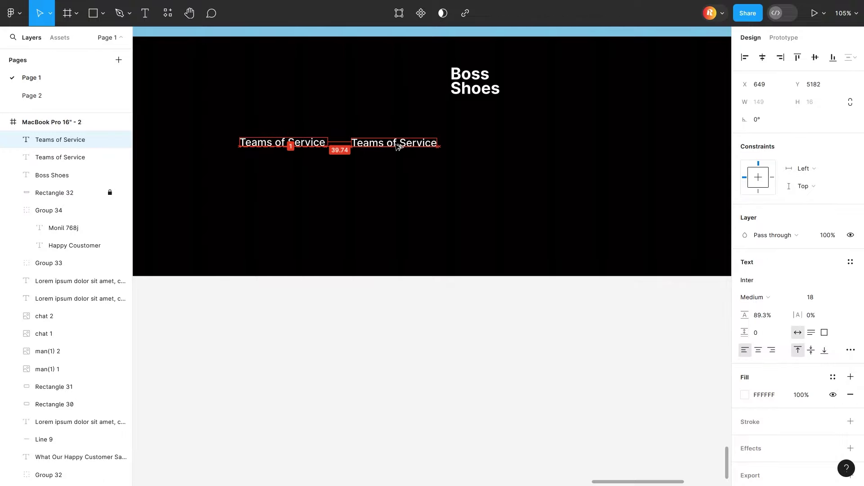
{"action": "key", "text": "Return"}
{"action": "type", "text": "Privacy Policy"}
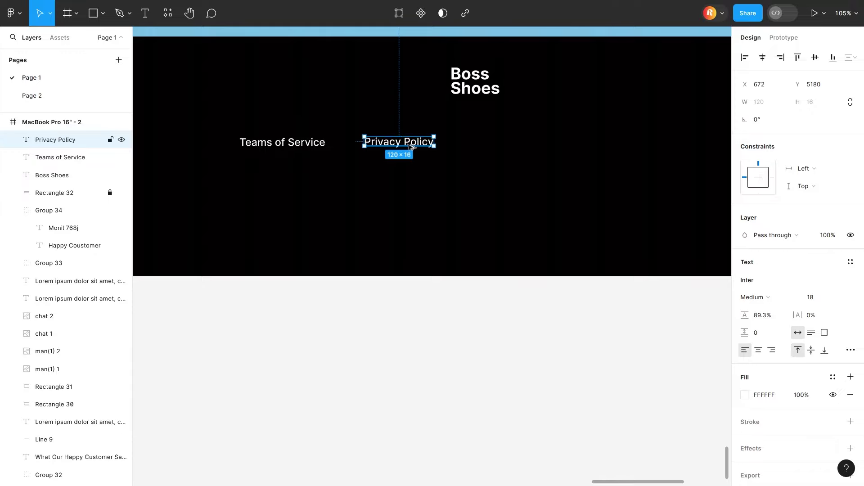
{"action": "left_click_drag", "start_coordinate": [412, 146], "coordinate": [532, 144], "text": "alt"}
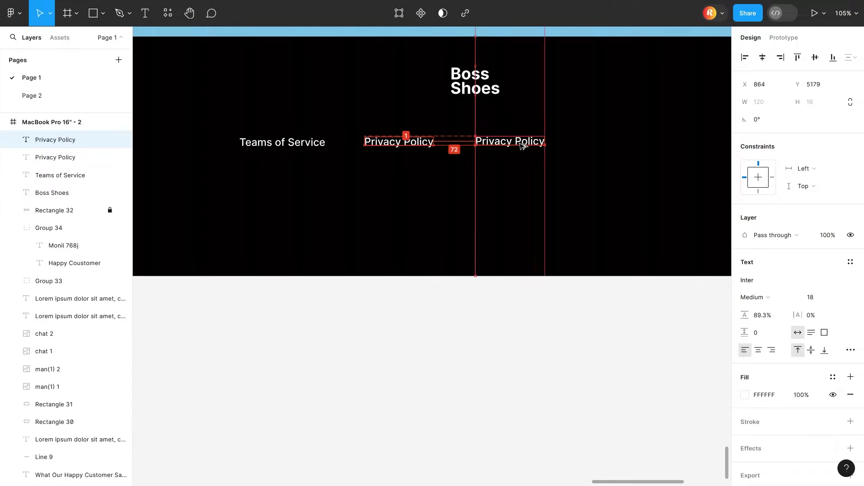
{"action": "scroll", "coordinate": [340, 142], "scroll_direction": "down", "scroll_amount": 5, "text": "ctrl"}
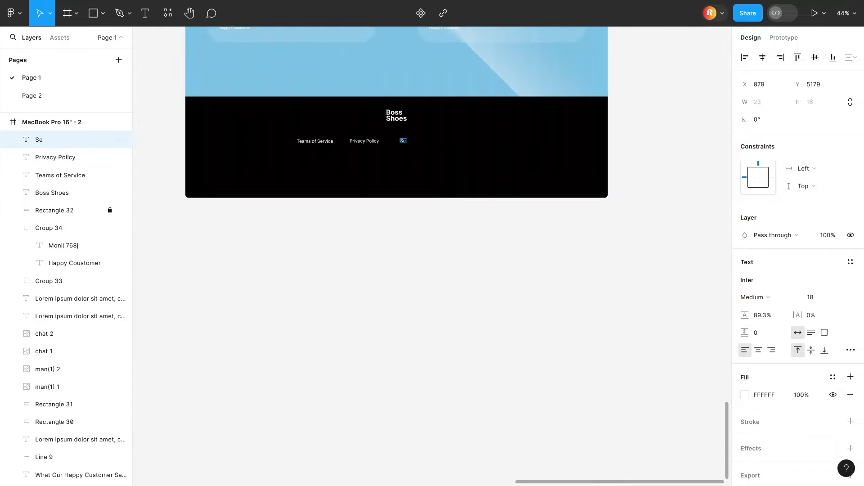
{"action": "key", "text": "shift+2"}
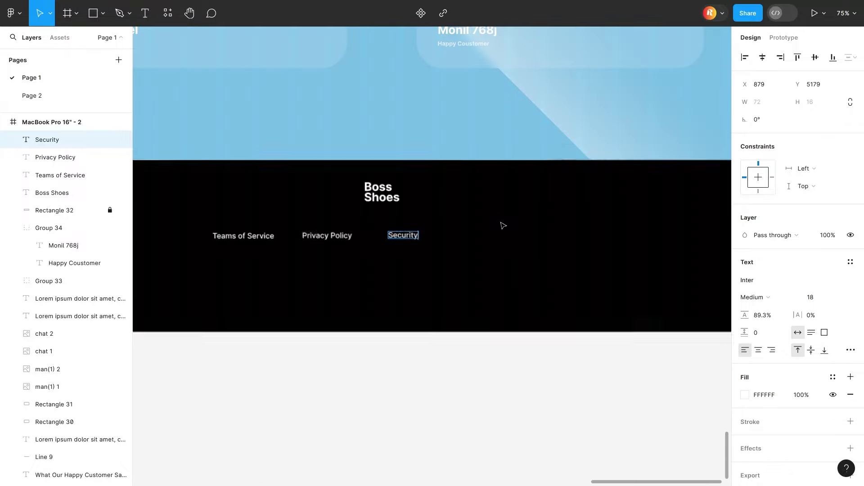
{"action": "left_click_drag", "start_coordinate": [403, 235], "coordinate": [503, 233], "text": "alt"}
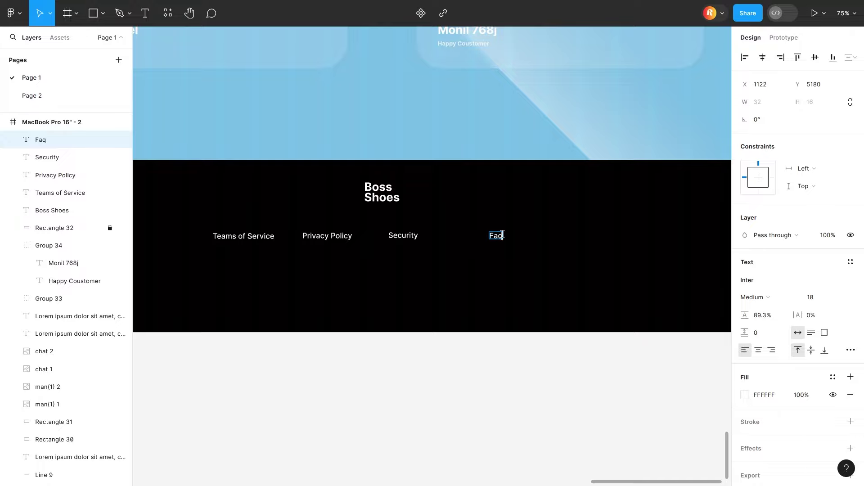
- Space the four footer links evenly horizontally and move the row under the logo
{"action": "left_click", "coordinate": [47, 157]}
{"action": "left_click", "coordinate": [55, 175], "text": "shift"}
{"action": "left_click", "coordinate": [40, 139], "text": "shift"}
{"action": "left_click", "coordinate": [243, 235], "text": "shift"}
{"action": "left_click", "coordinate": [851, 58]}
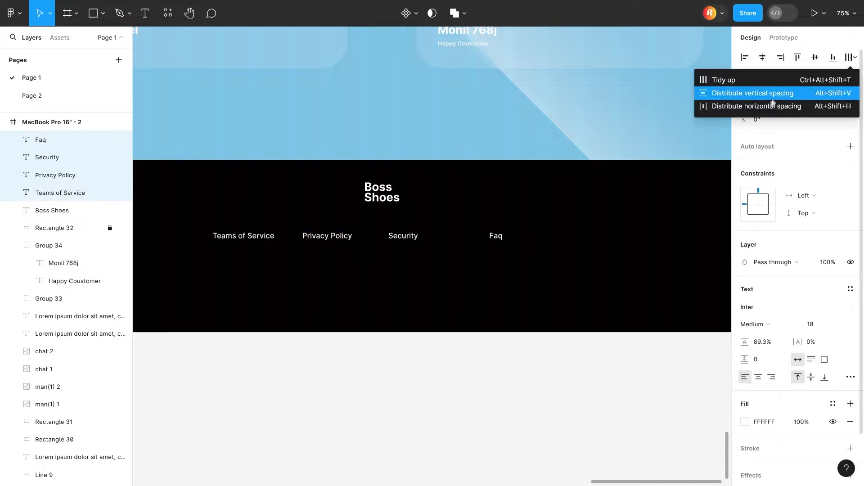
{"action": "left_click", "coordinate": [773, 105]}
{"action": "mouse_move", "coordinate": [453, 239]}
{"action": "left_mouse_down"}
{"action": "mouse_move", "coordinate": [505, 248]}
{"action": "mouse_move", "coordinate": [466, 253]}
{"action": "left_mouse_up"}
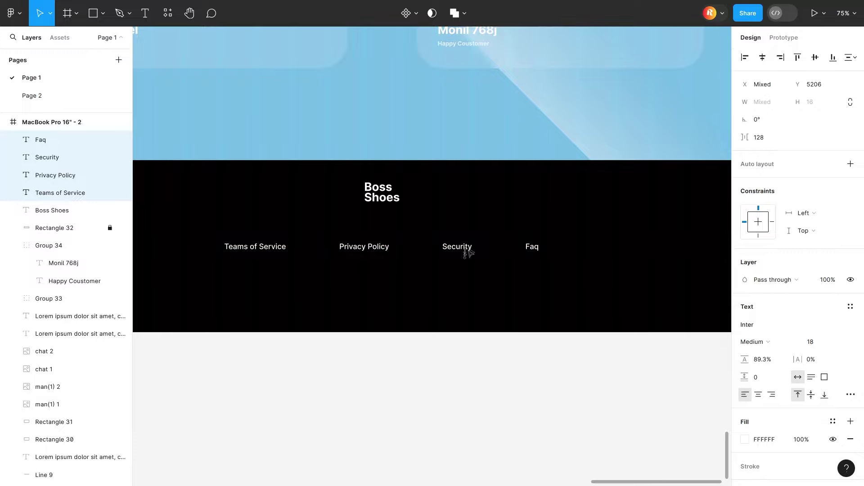
{"action": "key", "text": "Escape"}
{"action": "scroll", "coordinate": [464, 270], "scroll_direction": "down", "scroll_amount": 5}
{"action": "scroll", "coordinate": [450, 262], "scroll_direction": "up", "scroll_amount": 3}
- Add an 'English' text label at the footer's lower left
{"action": "scroll", "coordinate": [343, 238], "scroll_direction": "up", "scroll_amount": 5}
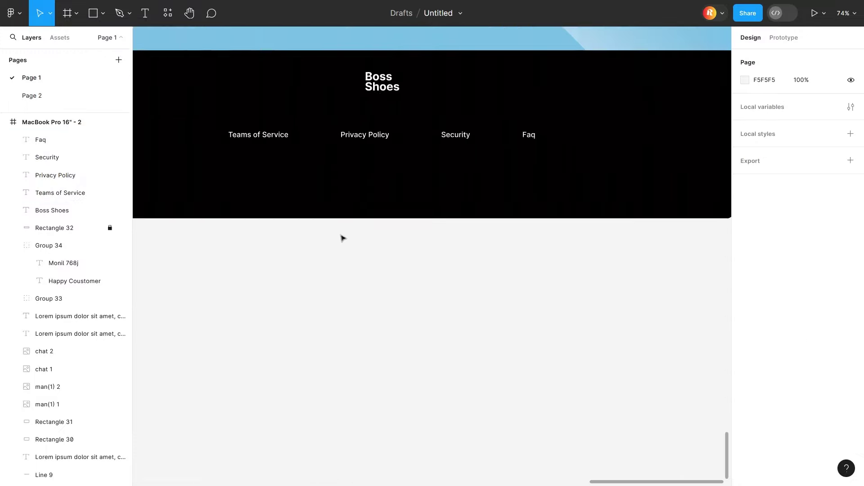
{"action": "scroll", "coordinate": [315, 180], "scroll_direction": "left", "scroll_amount": 3}
{"action": "left_click", "coordinate": [145, 13]}
{"action": "left_click", "coordinate": [355, 173]}
{"action": "type", "text": "English"}
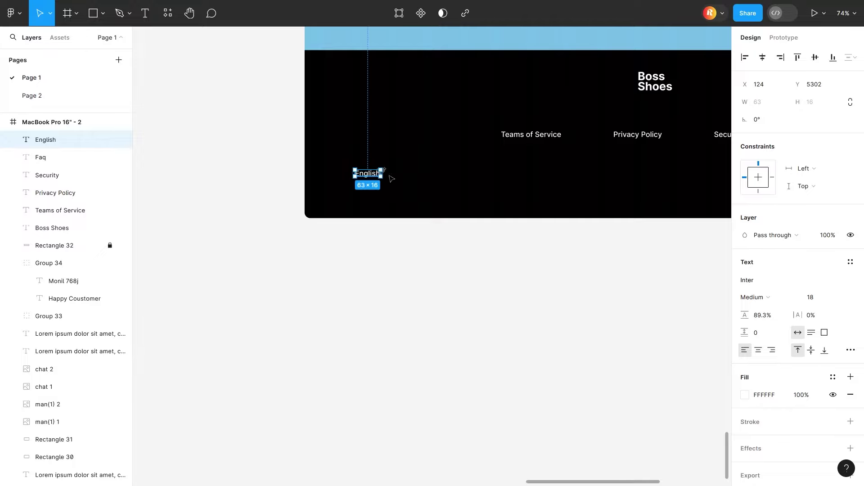
- Draw a small polygon triangle beside English and fill it FFFFFF
{"action": "scroll", "coordinate": [391, 179], "scroll_direction": "up", "scroll_amount": 5}
{"action": "left_click", "coordinate": [103, 13]}
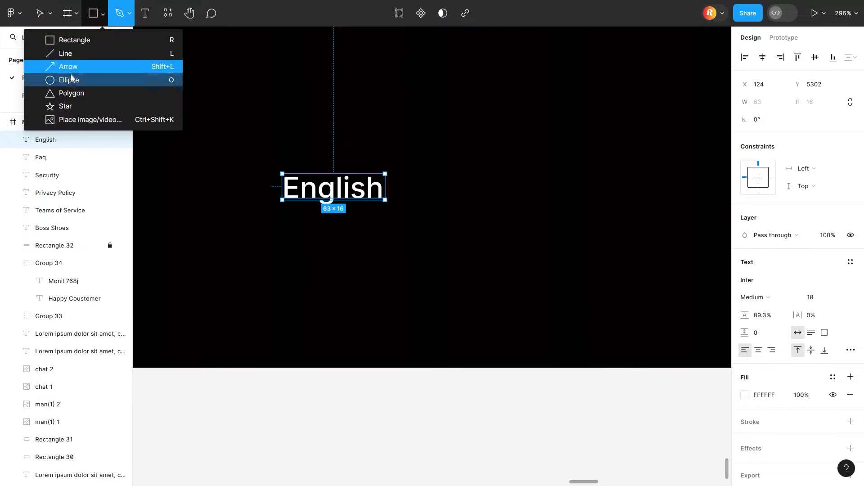
{"action": "left_click", "coordinate": [72, 90]}
{"action": "mouse_move", "coordinate": [396, 175]}
{"action": "left_mouse_down"}
{"action": "mouse_move", "coordinate": [424, 203]}
{"action": "mouse_move", "coordinate": [383, 205]}
{"action": "mouse_move", "coordinate": [412, 192]}
{"action": "left_mouse_up"}
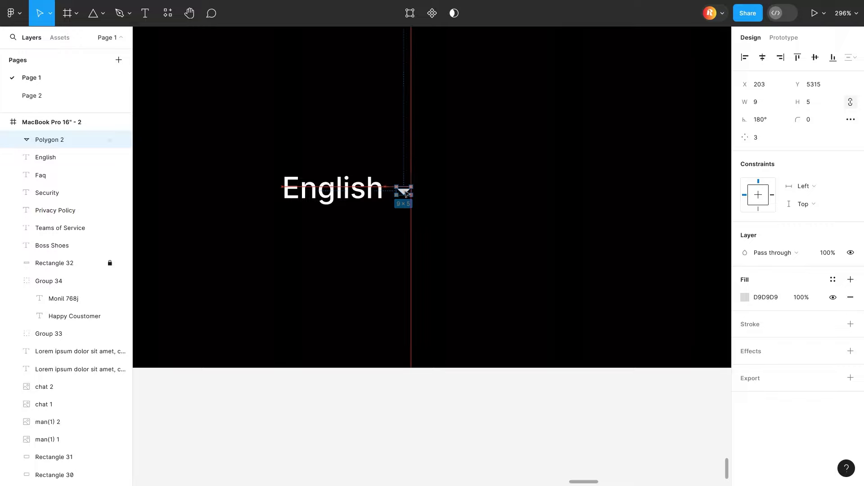
{"action": "type", "text": "FFFFFF"}
{"action": "key", "text": "Return"}
{"action": "key", "text": "Escape"}
{"action": "key", "text": "Escape"}
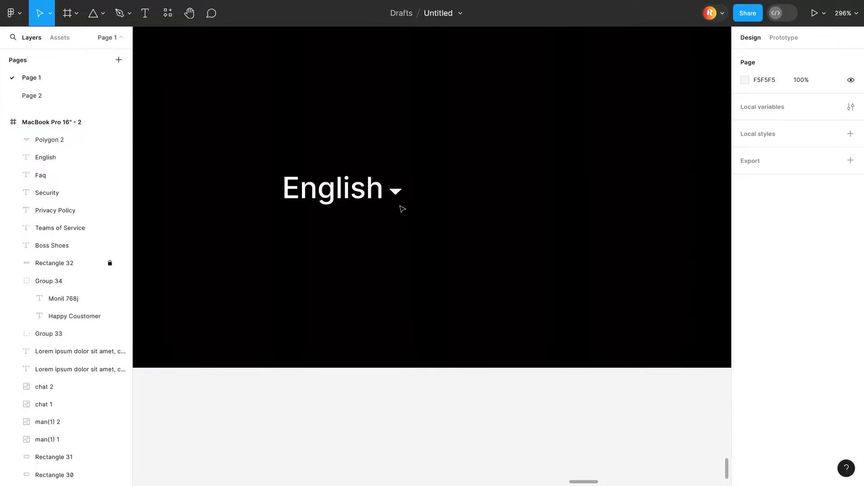
- Add a bold FB label in the bottom row and duplicate it into LI, TW and IN
{"action": "scroll", "coordinate": [420, 202], "scroll_direction": "down", "scroll_amount": 4}
{"action": "scroll", "coordinate": [420, 202], "scroll_direction": "right", "scroll_amount": 5}
{"action": "left_click", "coordinate": [145, 13]}
{"action": "left_click", "coordinate": [348, 204]}
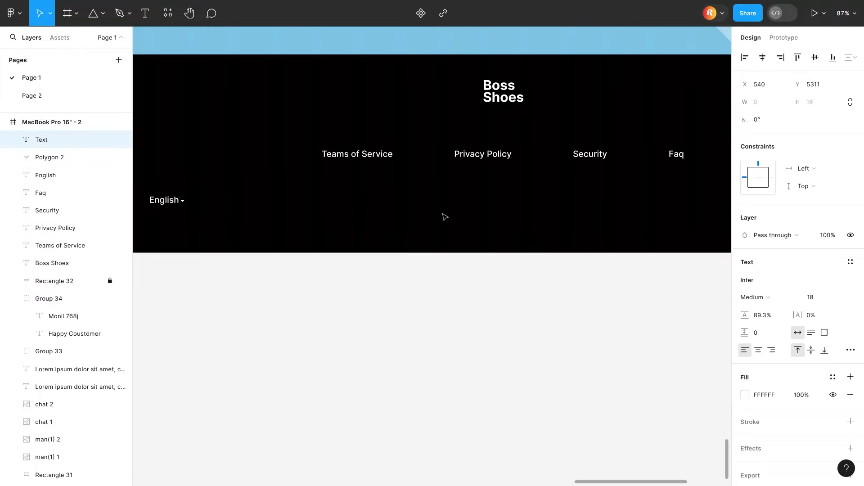
{"action": "type", "text": "FB"}
{"action": "left_click", "coordinate": [756, 297]}
{"action": "left_click", "coordinate": [812, 294]}
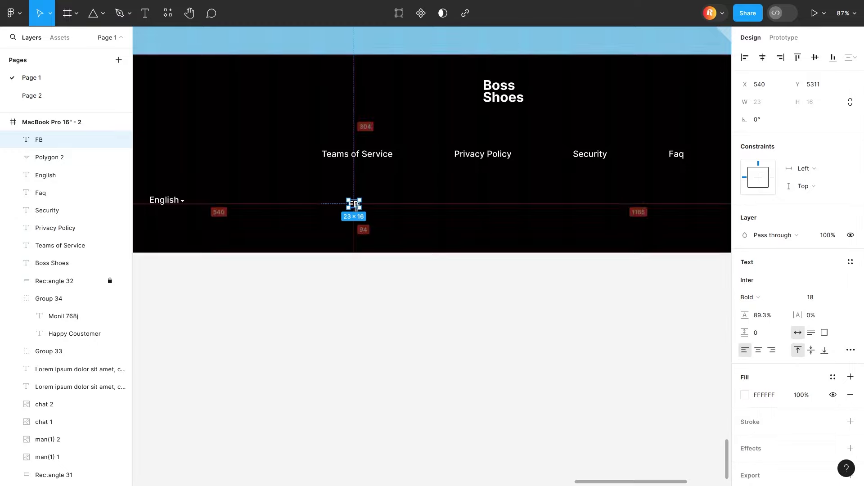
{"action": "mouse_move", "coordinate": [354, 204]}
{"action": "left_mouse_down"}
{"action": "mouse_move", "coordinate": [435, 204]}
{"action": "mouse_move", "coordinate": [330, 186]}
{"action": "left_mouse_up"}
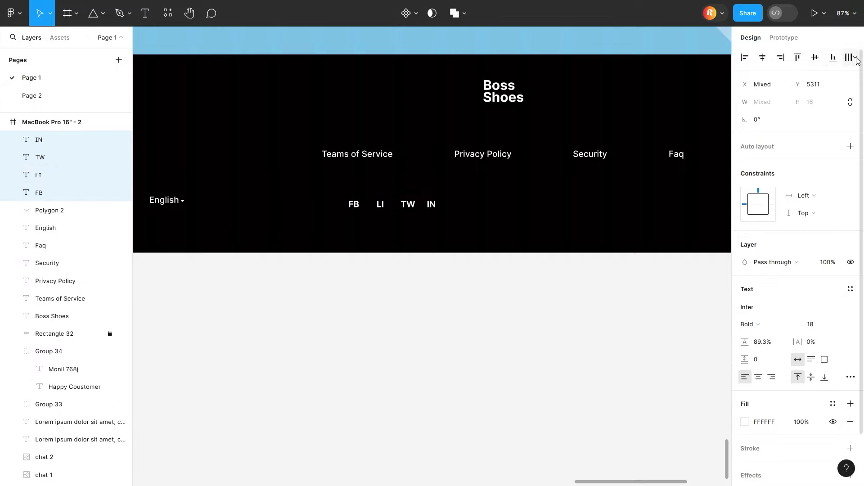
- Space the FB, LI, TW, IN labels evenly, widen their gaps and shift the row right
{"action": "left_click", "coordinate": [858, 61]}
{"action": "left_click_drag", "start_coordinate": [406, 207], "coordinate": [516, 201]}
{"action": "left_click", "coordinate": [514, 226]}
{"action": "left_click", "coordinate": [516, 199]}
{"action": "key", "text": "ctrl+z"}
{"action": "left_click_drag", "start_coordinate": [744, 137], "coordinate": [765, 137]}
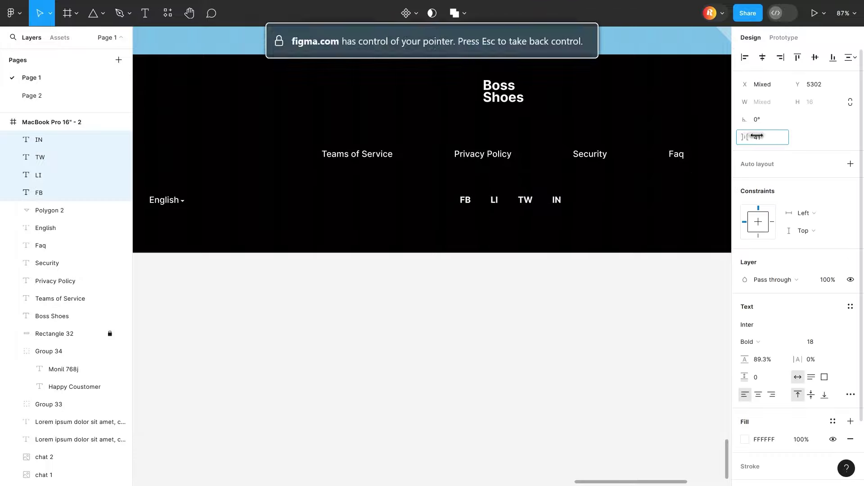
{"action": "key", "text": "Escape"}
{"action": "scroll", "coordinate": [516, 213], "scroll_direction": "right", "scroll_amount": 8}
- Add the 'BossShoes©All right reserved' text and move it to the footer's right end
{"action": "scroll", "coordinate": [516, 213], "scroll_direction": "left", "scroll_amount": 2}
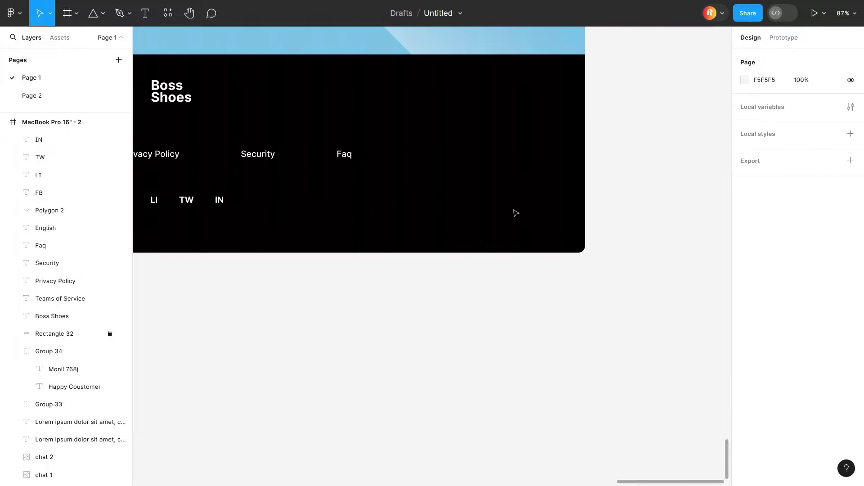
{"action": "scroll", "coordinate": [516, 213], "scroll_direction": "left", "scroll_amount": 10}
{"action": "scroll", "coordinate": [464, 177], "scroll_direction": "right", "scroll_amount": 5}
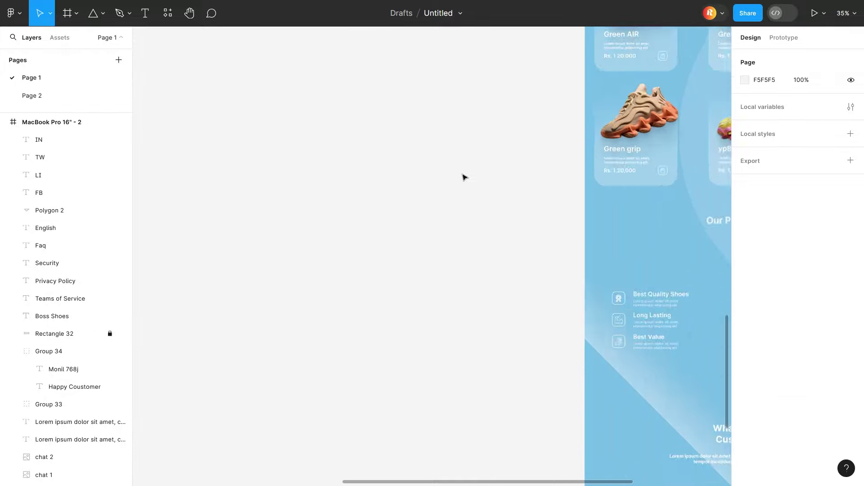
{"action": "scroll", "coordinate": [330, 104], "scroll_direction": "down", "scroll_amount": 5}
{"action": "scroll", "coordinate": [226, 204], "scroll_direction": "up", "scroll_amount": 3}
{"action": "scroll", "coordinate": [228, 204], "scroll_direction": "up", "scroll_amount": 5}
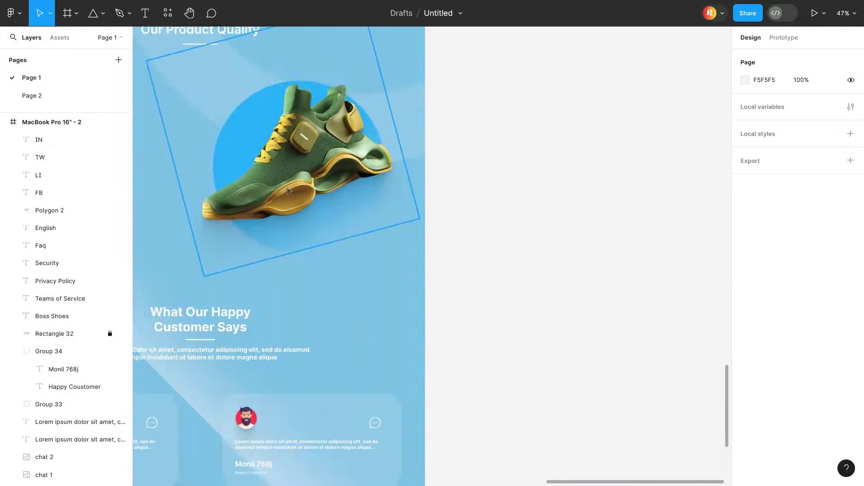
{"action": "scroll", "coordinate": [229, 203], "scroll_direction": "down", "scroll_amount": 5}
{"action": "key", "text": "t"}
{"action": "scroll", "coordinate": [305, 254], "scroll_direction": "up", "scroll_amount": 3}
{"action": "left_click", "coordinate": [348, 288]}
{"action": "type", "text": "BossShoes©All right reserved"}
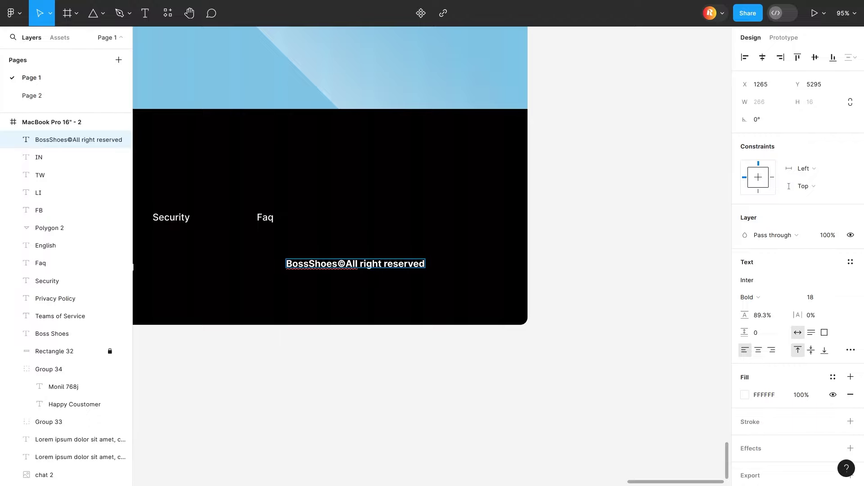
{"action": "key", "text": "Escape"}
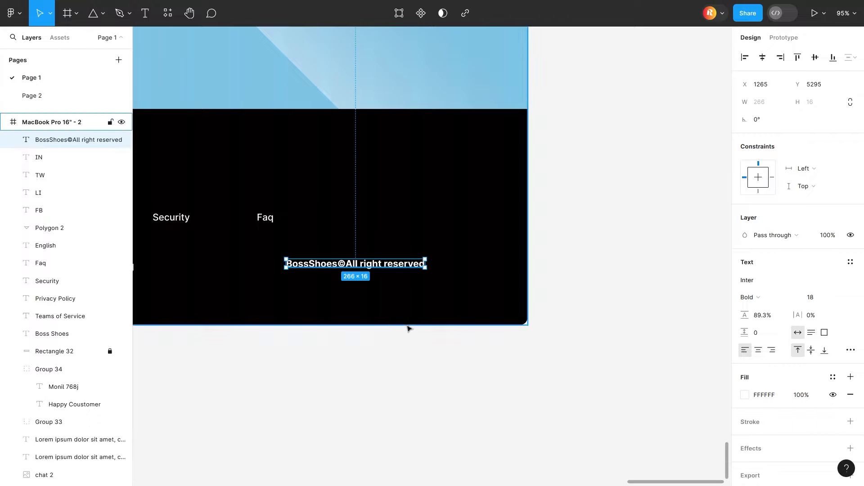
{"action": "scroll", "coordinate": [409, 329], "scroll_direction": "down", "scroll_amount": 5}
{"action": "left_click_drag", "start_coordinate": [549, 301], "coordinate": [549, 306]}
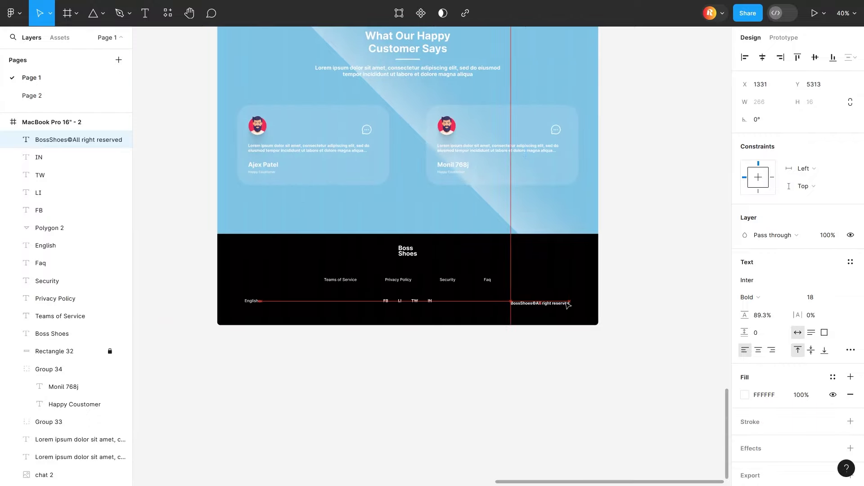
- Group the four social labels FB, LI, TW and IN
{"action": "left_click_drag", "start_coordinate": [574, 305], "coordinate": [290, 385]}
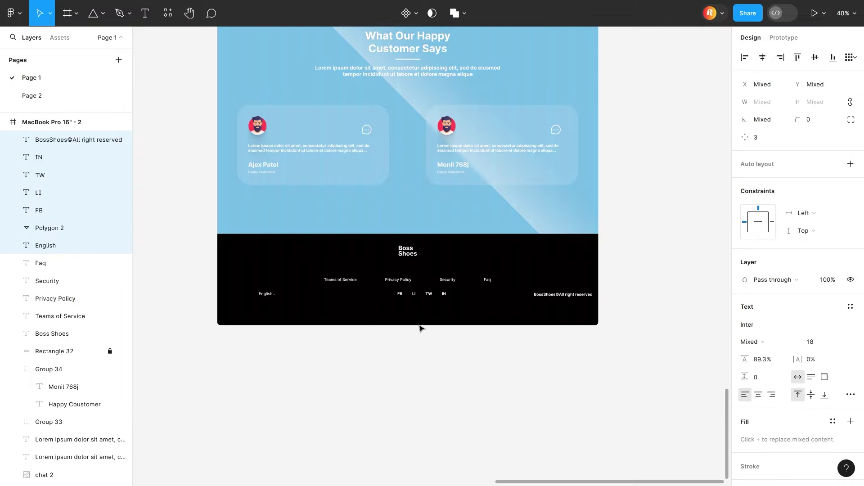
{"action": "left_click", "coordinate": [421, 328]}
{"action": "left_click_drag", "start_coordinate": [432, 317], "coordinate": [381, 297]}
{"action": "right_click", "coordinate": [404, 302]}
{"action": "left_click", "coordinate": [428, 284]}
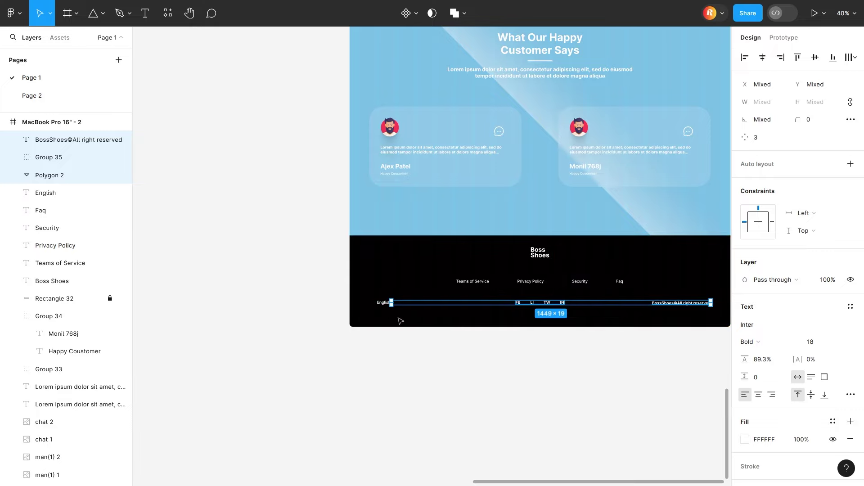
- Group the English label with its dropdown triangle
{"action": "left_click_drag", "start_coordinate": [405, 317], "coordinate": [374, 299]}
{"action": "right_click", "coordinate": [378, 311]}
{"action": "left_click", "coordinate": [405, 270]}
{"action": "left_click", "coordinate": [442, 357]}
- Align the language group, social group and copyright text, then group them as one row
{"action": "left_click", "coordinate": [385, 303]}
{"action": "left_click", "coordinate": [540, 303], "text": "shift"}
{"action": "left_click", "coordinate": [681, 303], "text": "shift"}
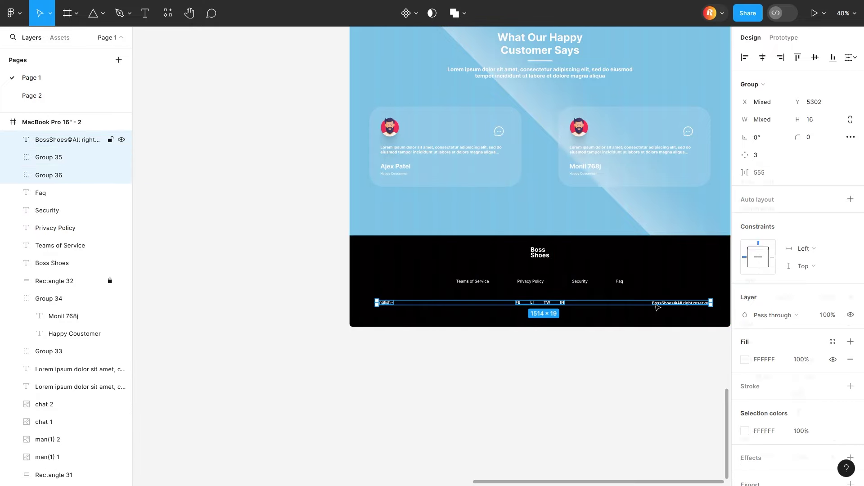
{"action": "scroll", "coordinate": [646, 306], "scroll_direction": "right", "scroll_amount": 4}
{"action": "left_click_drag", "start_coordinate": [510, 305], "coordinate": [509, 305]}
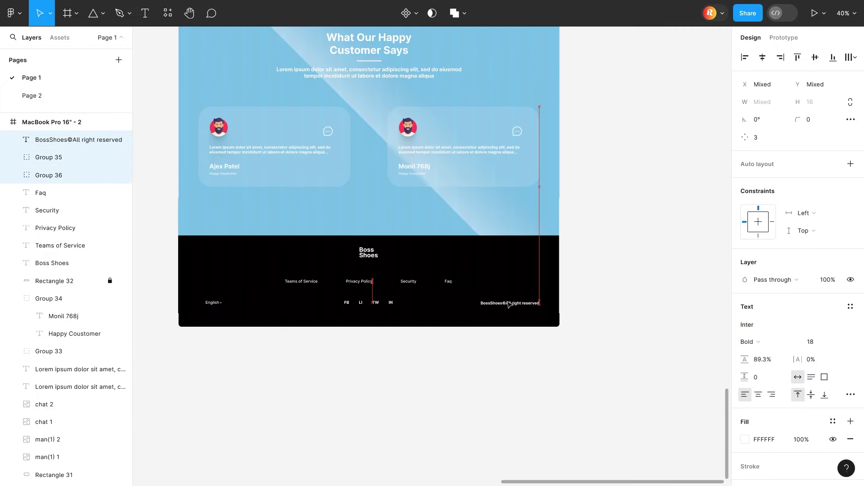
{"action": "right_click", "coordinate": [506, 305]}
{"action": "left_click", "coordinate": [531, 269]}
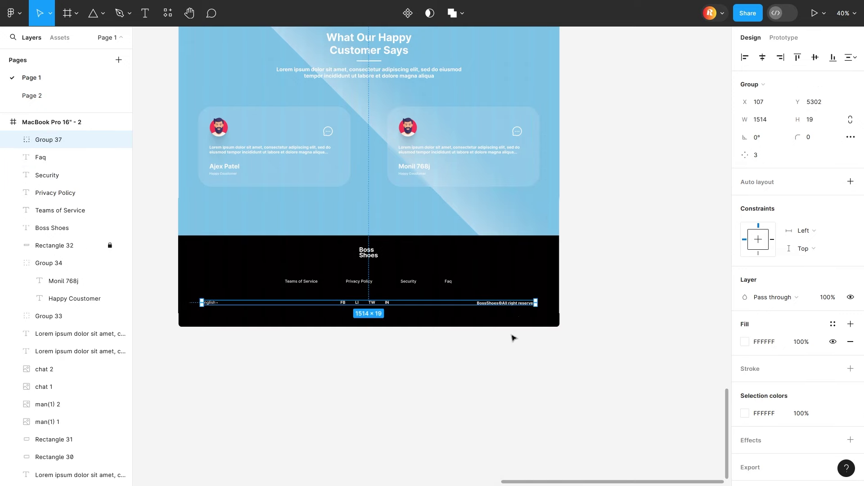